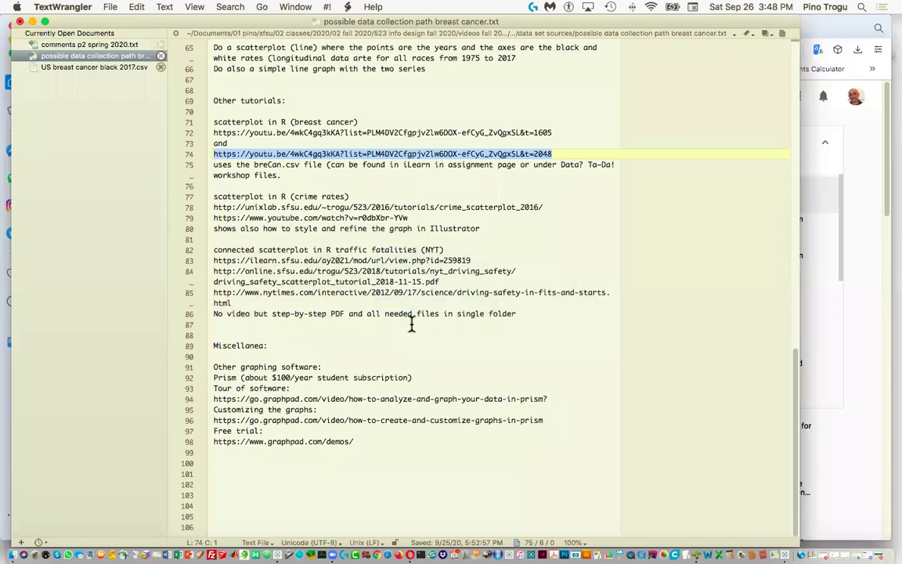
# Copy the crime_scatterplot_2016 tutorial folder link from the notes and open it in Opera
pyautogui.click(521, 228)
pyautogui.click(556, 207)
pyautogui.moveTo(554, 206); pyautogui.dragTo(186, 204)
pyautogui.press('super+c')
pyautogui.press('super+Tab')
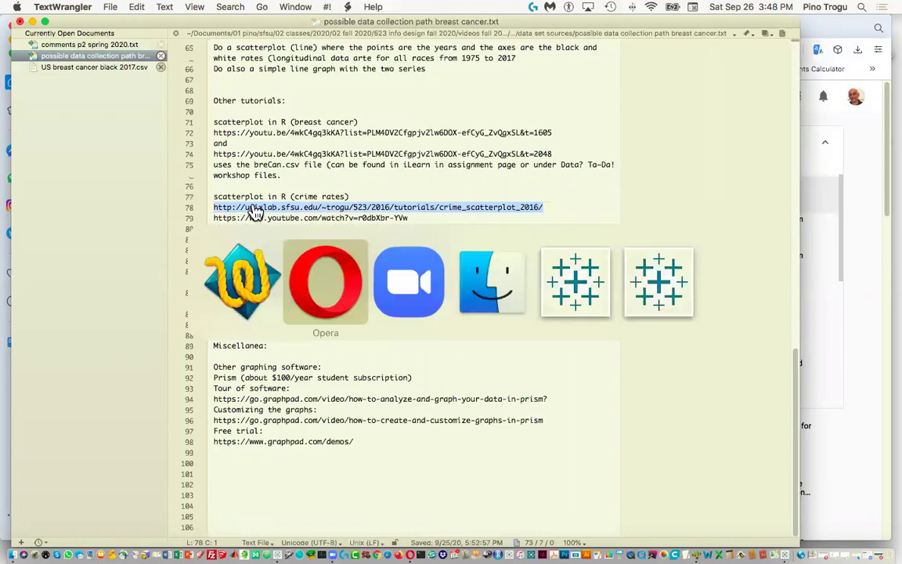
pyautogui.click(254, 48)
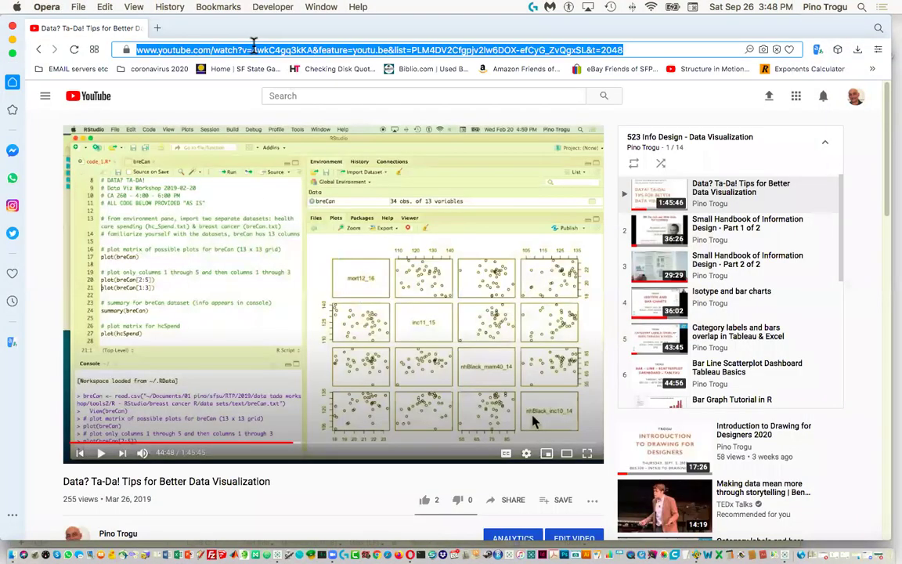
pyautogui.press('super+v')
pyautogui.press('Return')
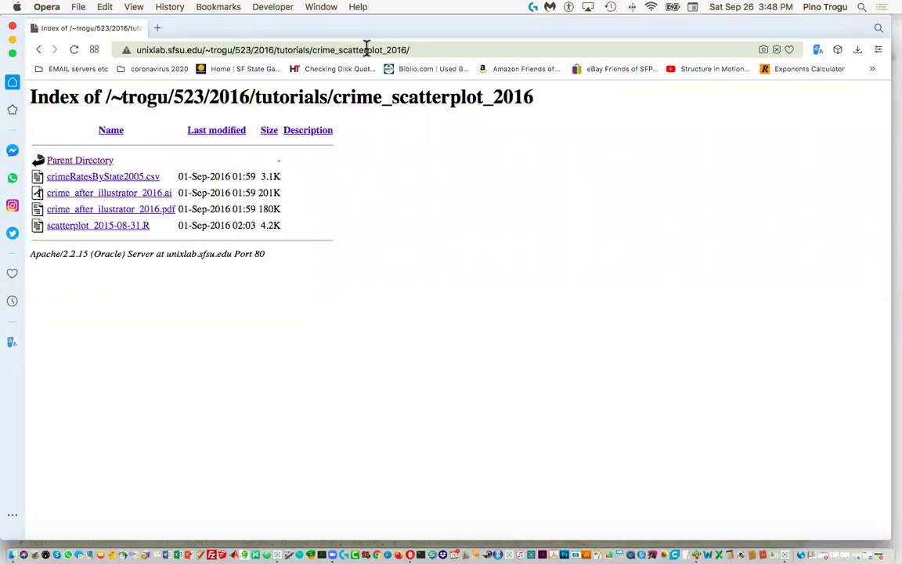
# Copy the YouTube link under "scatterplot in R (crime rates)" from the TextWrangler notes and open it in Opera
pyautogui.press('super+Tab')
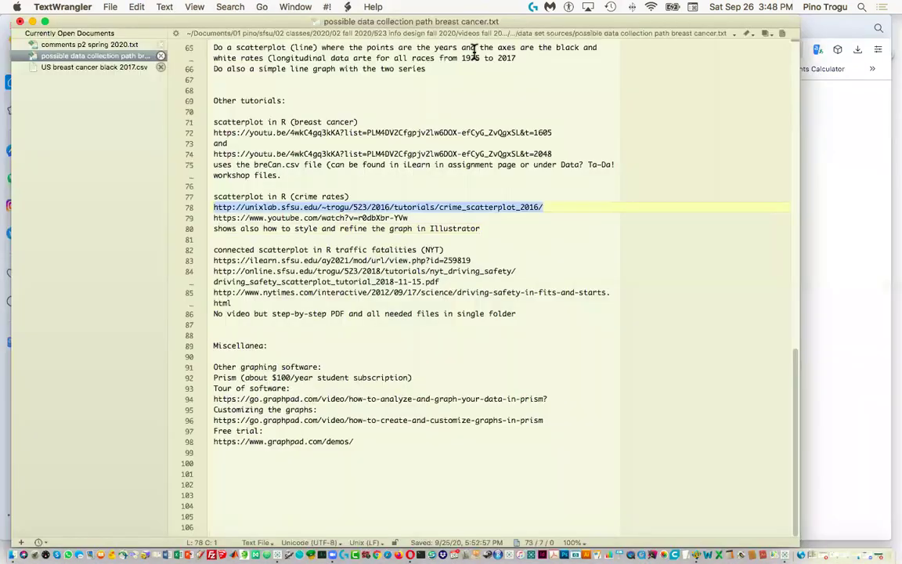
pyautogui.moveTo(410, 219); pyautogui.dragTo(201, 227)
pyautogui.press('super+c')
pyautogui.press('super+Tab')
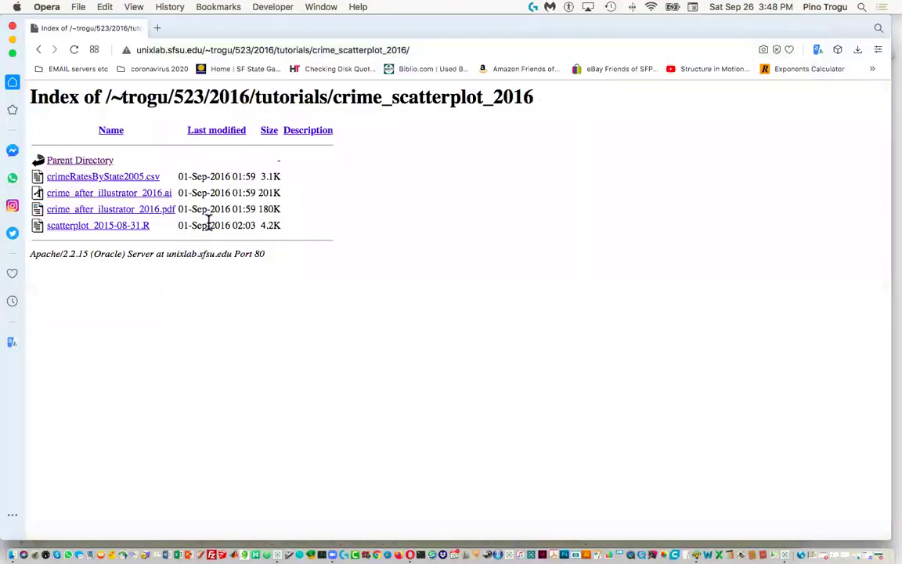
pyautogui.click(259, 50)
pyautogui.press('super+v')
pyautogui.press('Return')
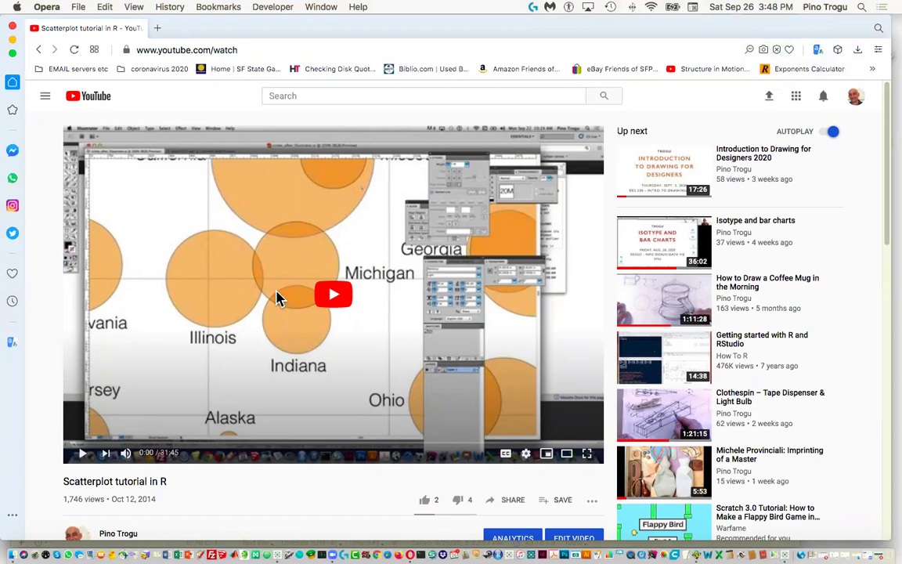
# Play the opening of the scatterplot tutorial video, pause it, and skip through the R plotting and Illustrator styling parts, ending at 25:43
pyautogui.click(84, 453)
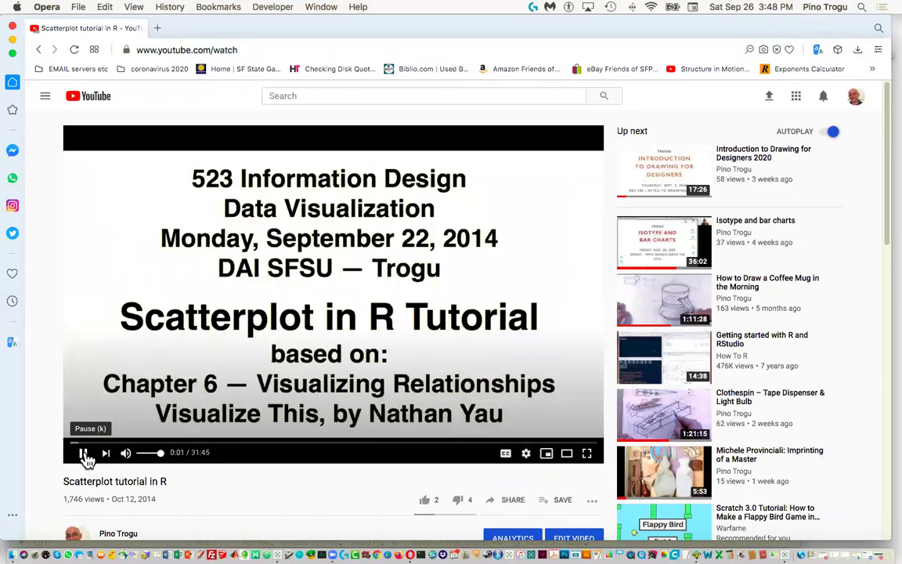
pyautogui.click(85, 454)
pyautogui.click(305, 443)
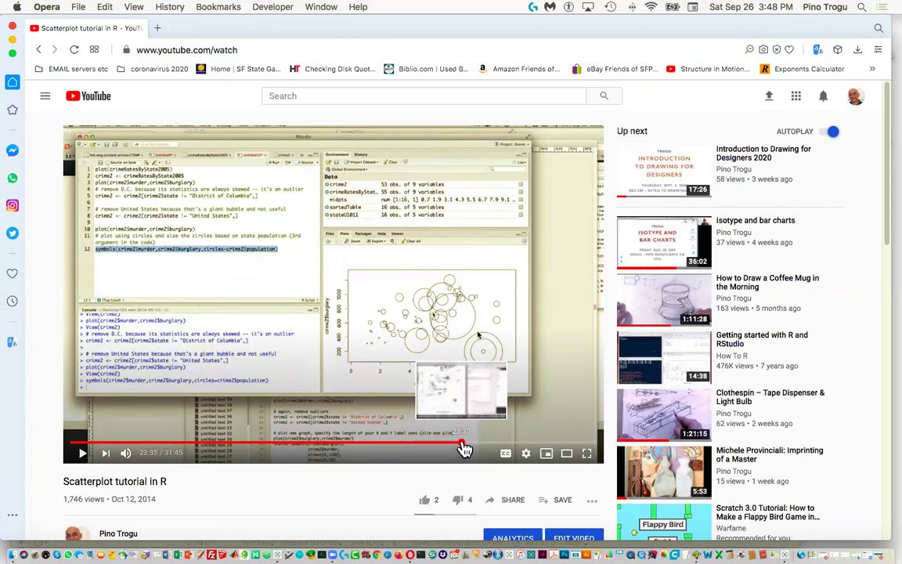
pyautogui.click(463, 450)
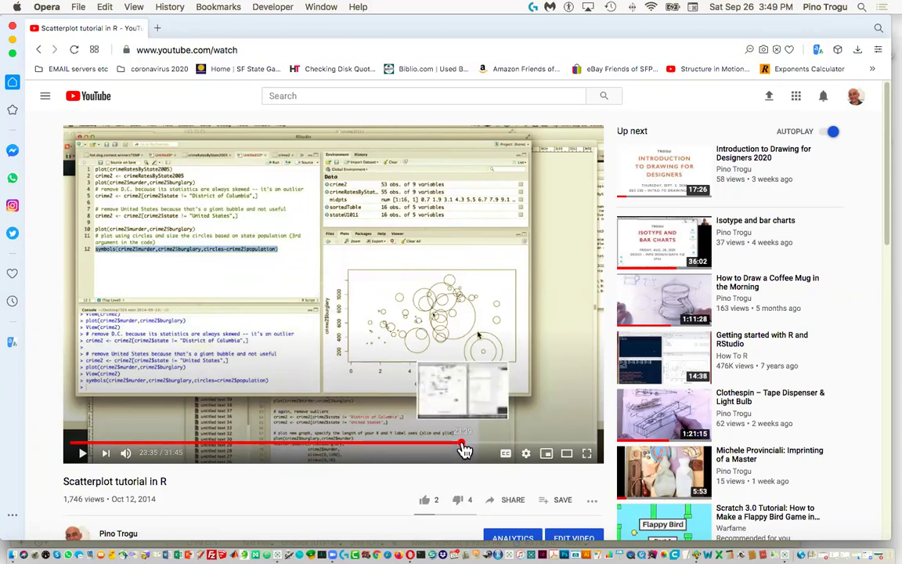
pyautogui.click(527, 446)
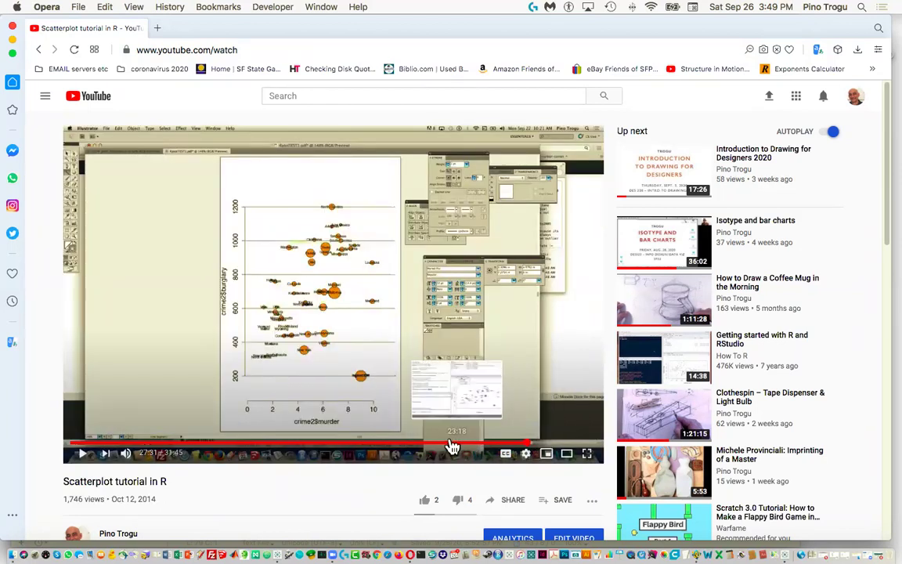
pyautogui.click(478, 451)
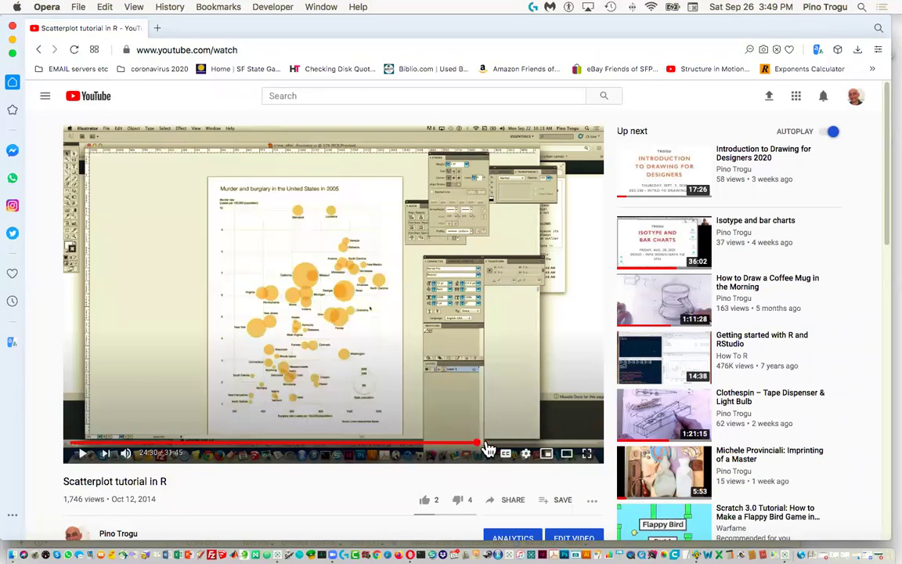
pyautogui.click(514, 449)
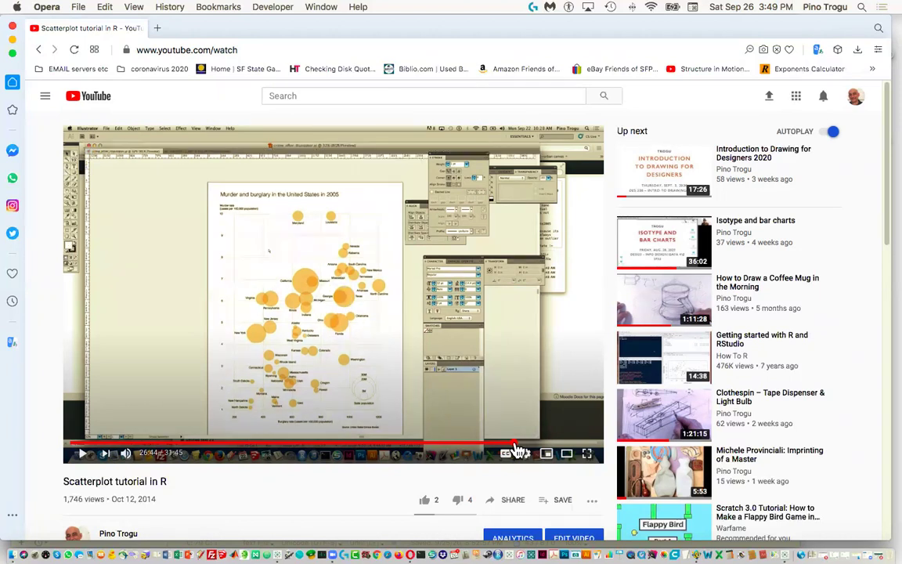
pyautogui.moveTo(514, 449)
pyautogui.mouseDown()
pyautogui.moveTo(548, 451)
pyautogui.moveTo(437, 438)
pyautogui.moveTo(503, 449)
pyautogui.mouseUp()
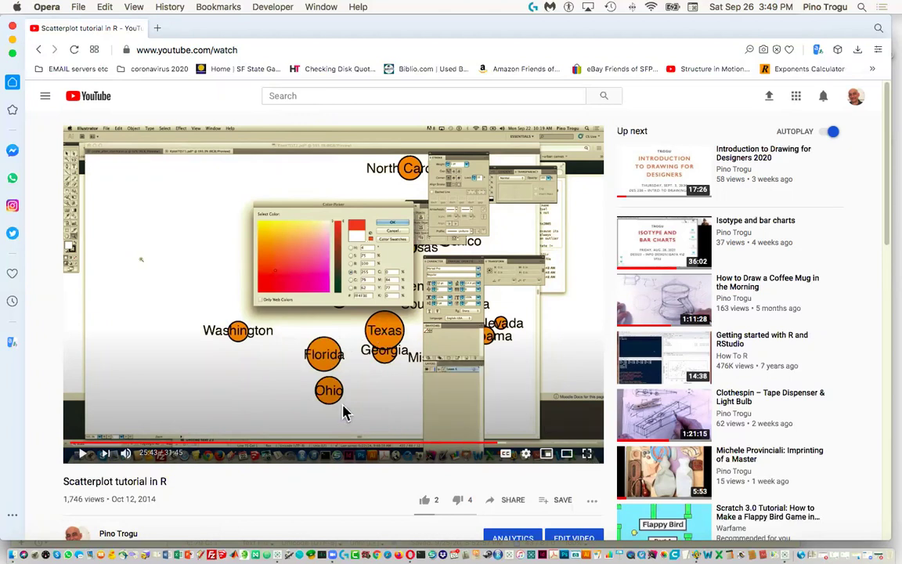
# Copy the nytimes.com driving-safety-in-fits-and-starts link from the TextWrangler notes and open it in Opera
pyautogui.press('super+Tab')
pyautogui.press('super+Tab')
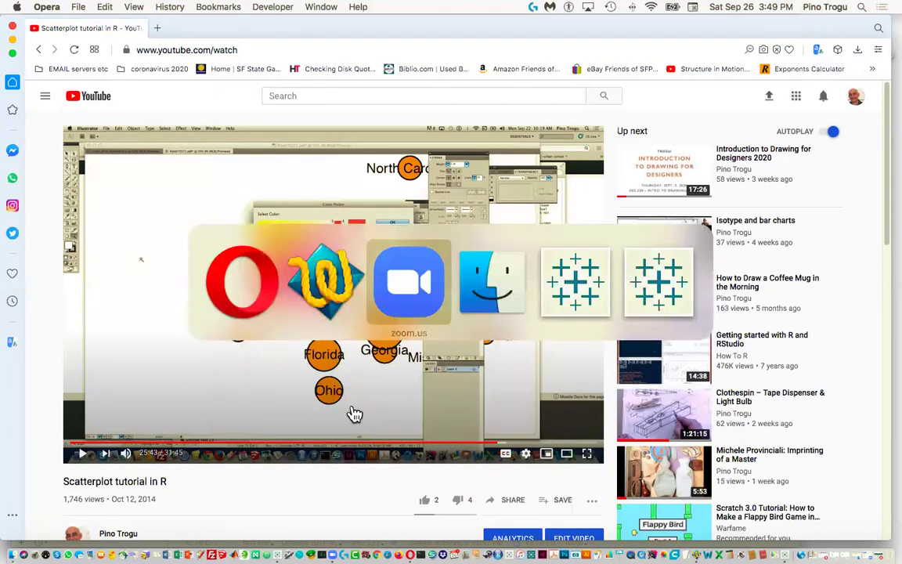
pyautogui.click(329, 294)
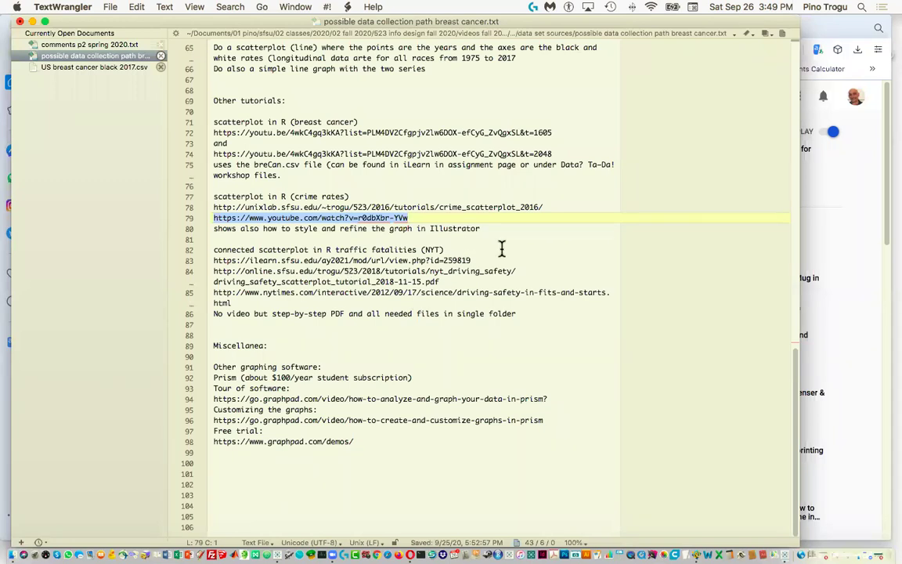
pyautogui.click(207, 297)
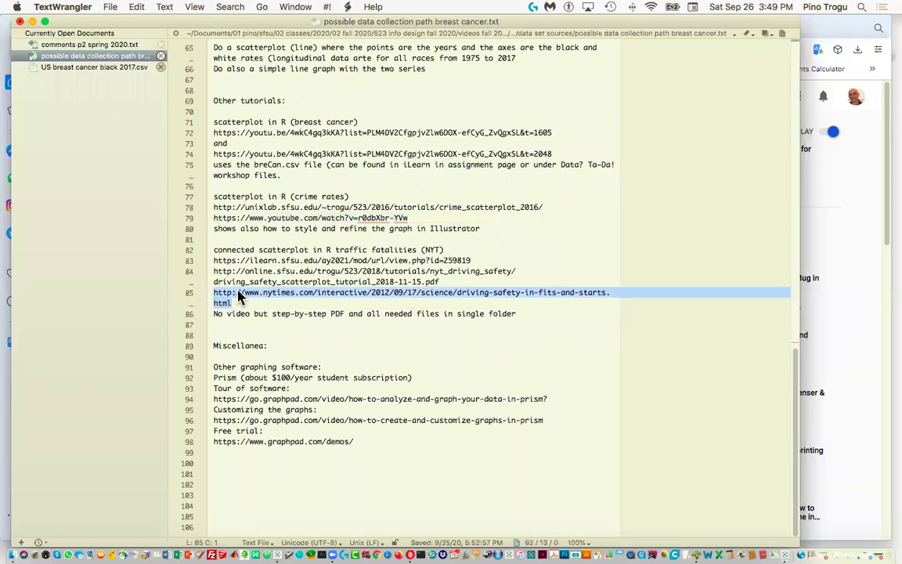
pyautogui.click(483, 252)
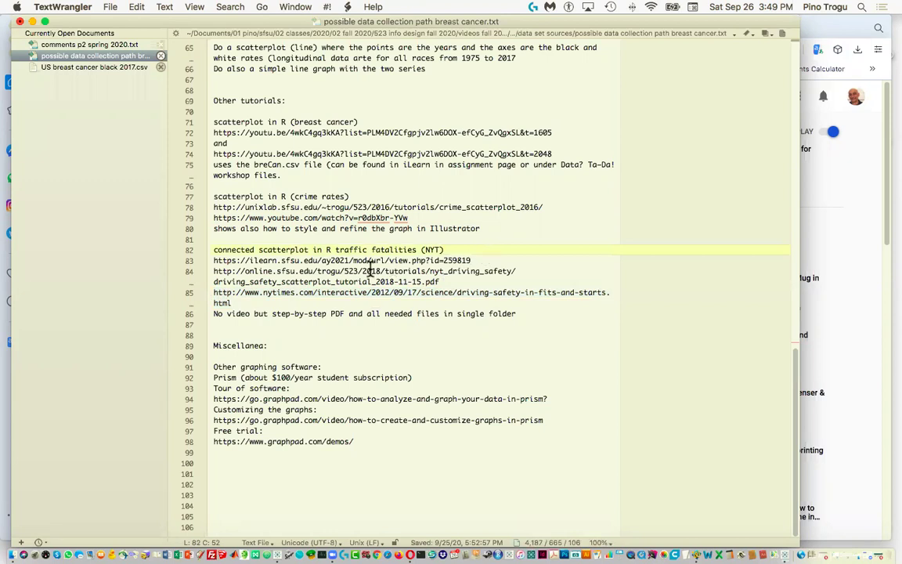
pyautogui.tripleClick(220, 299)
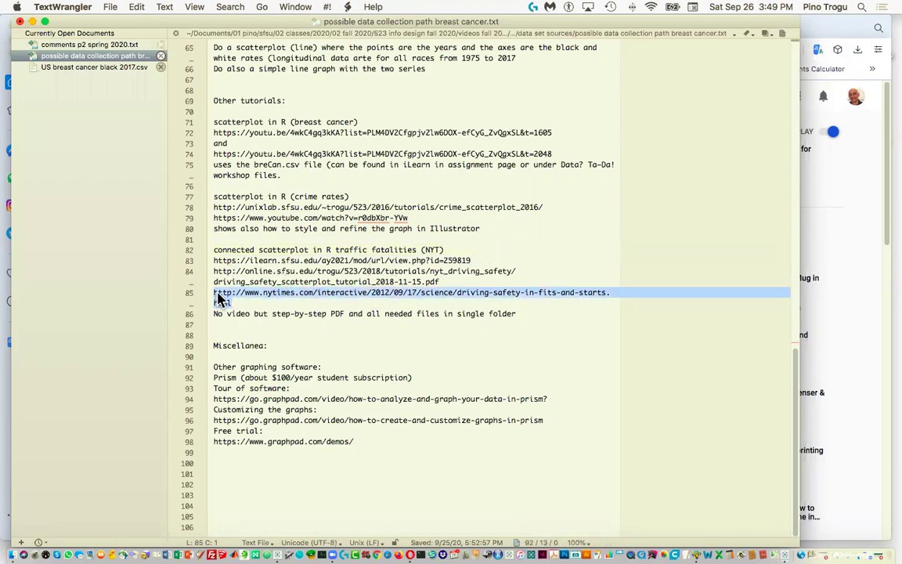
pyautogui.press('super+c')
pyautogui.press('super+c')
pyautogui.press('super+Tab')
pyautogui.click(284, 48)
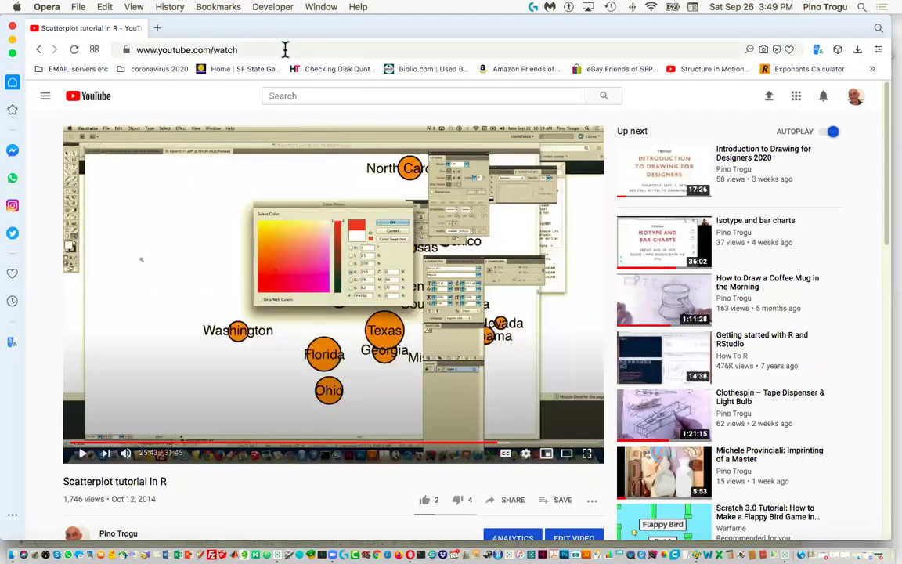
pyautogui.press('super+v')
pyautogui.press('Return')
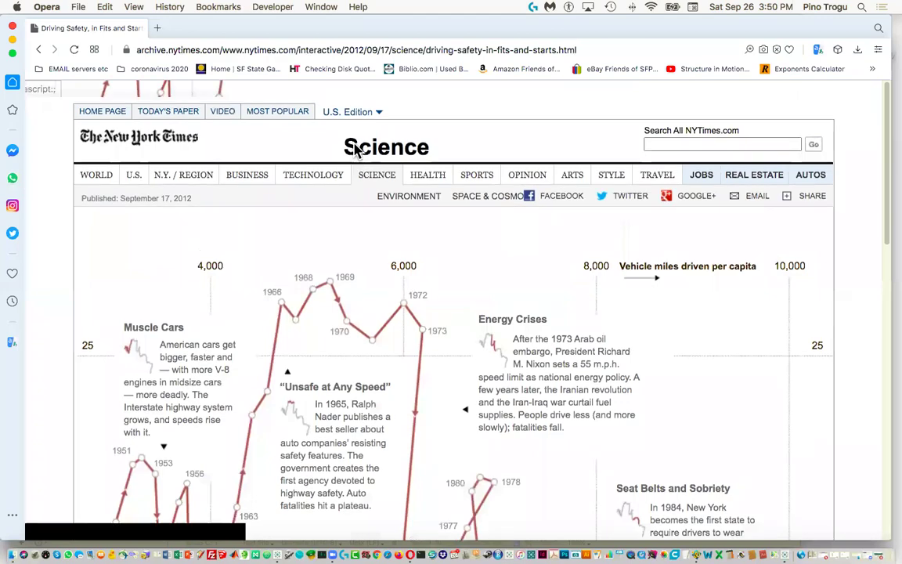
# Examine the New York Times connected scatterplot of auto fatalities against vehicle miles driven, including its annotations and article text
pyautogui.scroll(-7, 475, 271)
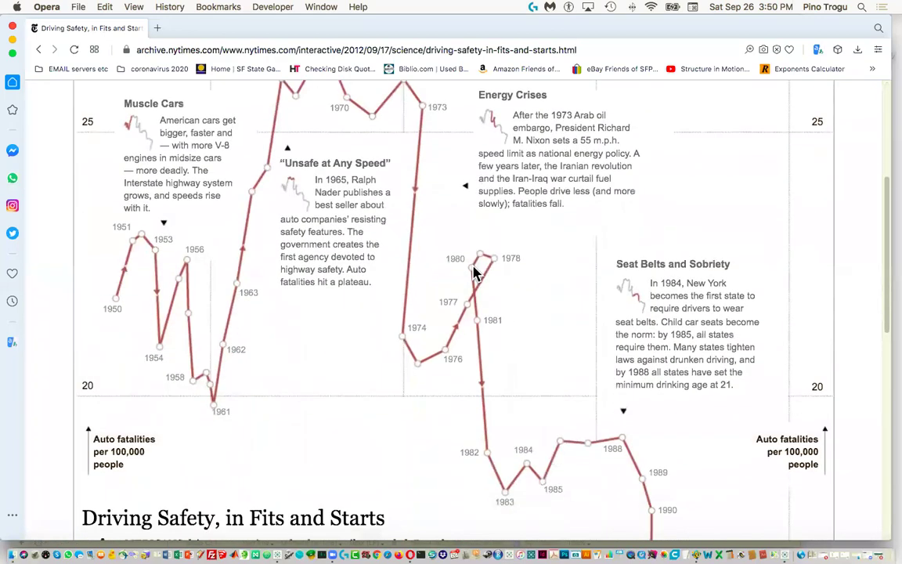
pyautogui.scroll(3, 475, 272)
pyautogui.scroll(-5, 476, 272)
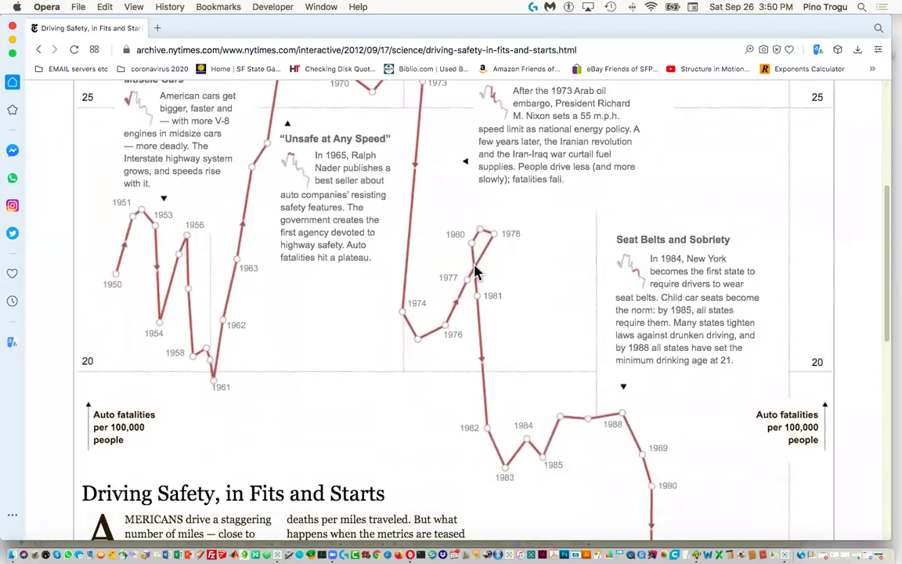
pyautogui.scroll(-2, 475, 272)
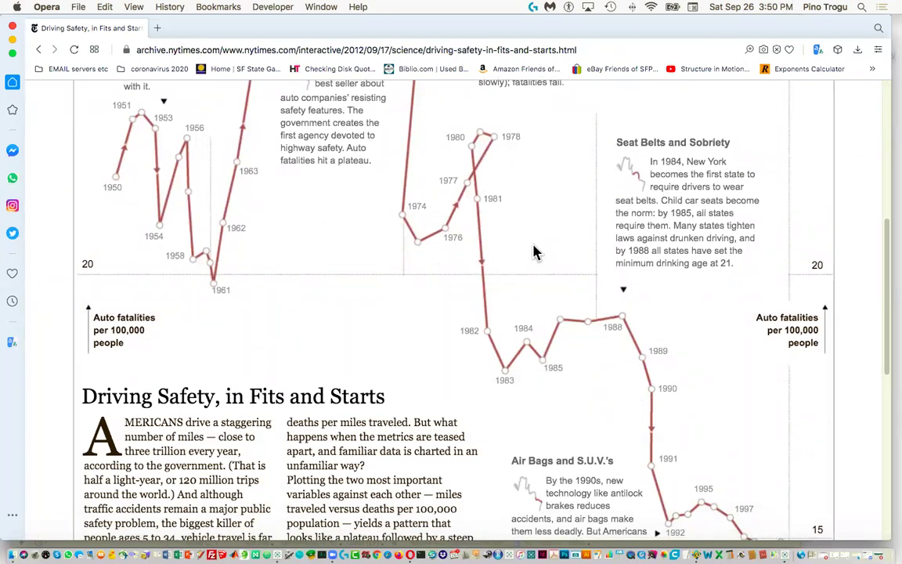
pyautogui.scroll(5, 533, 251)
pyautogui.scroll(-2, 534, 251)
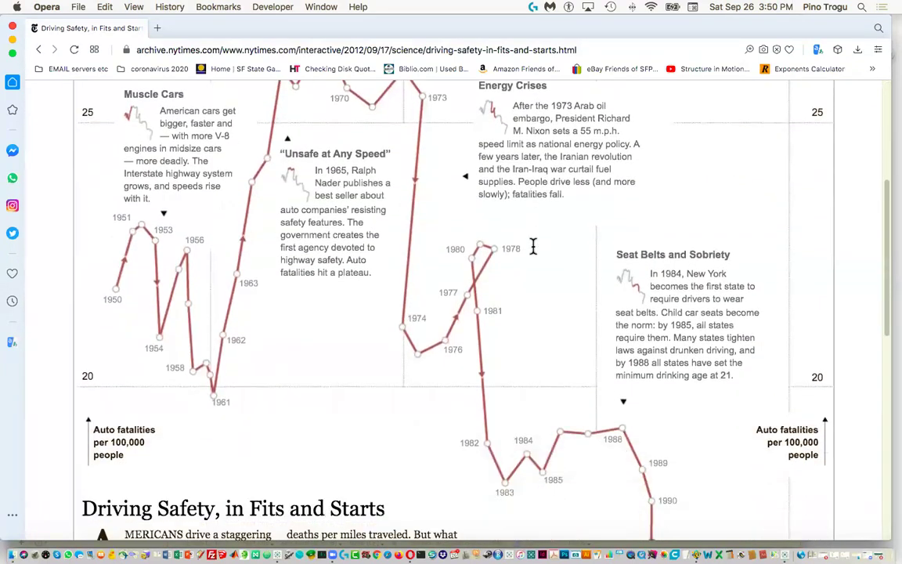
pyautogui.scroll(-9, 532, 247)
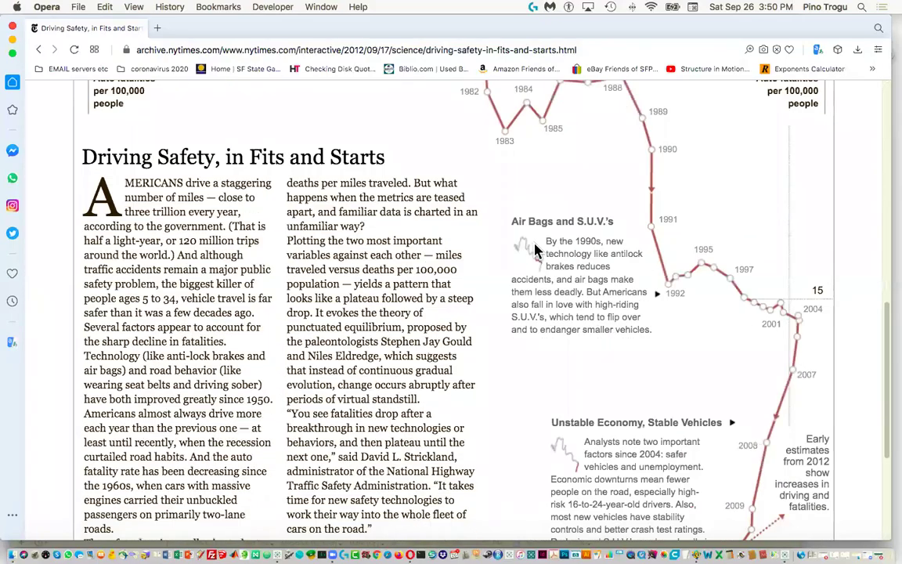
pyautogui.scroll(-6, 709, 276)
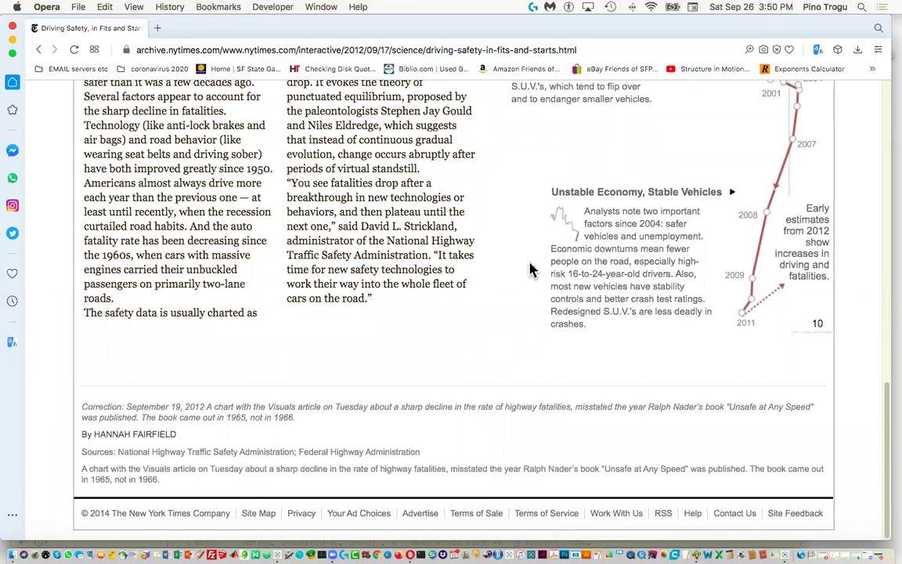
pyautogui.scroll(15, 529, 271)
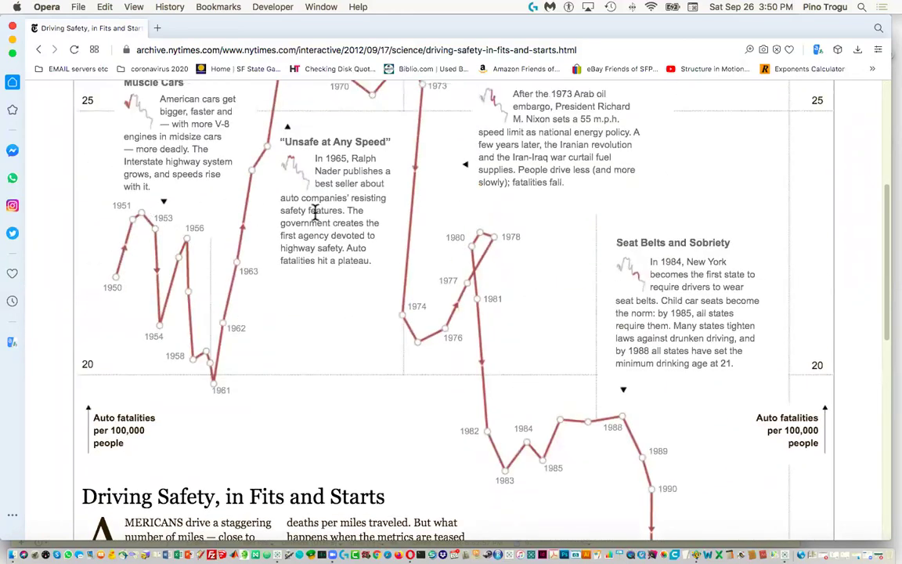
pyautogui.scroll(5, 568, 246)
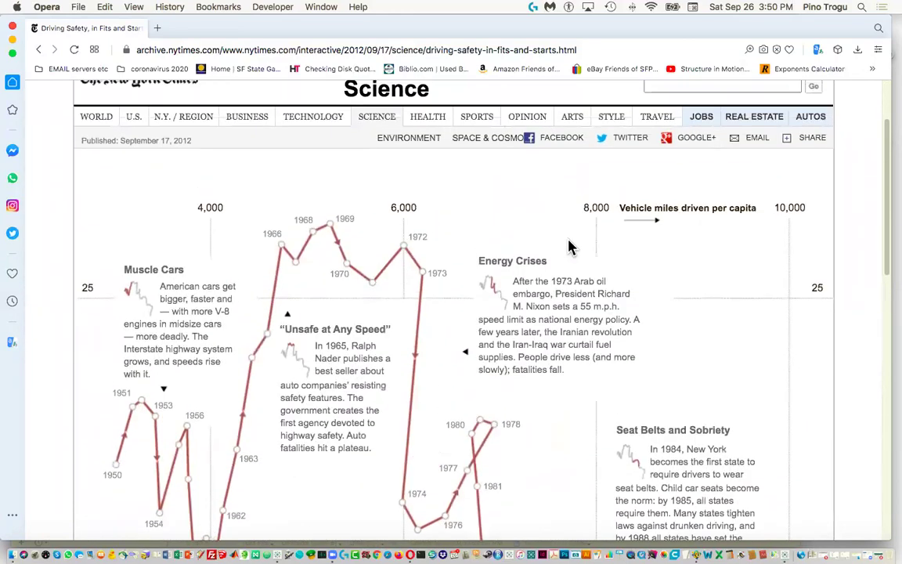
pyautogui.scroll(-4, 568, 246)
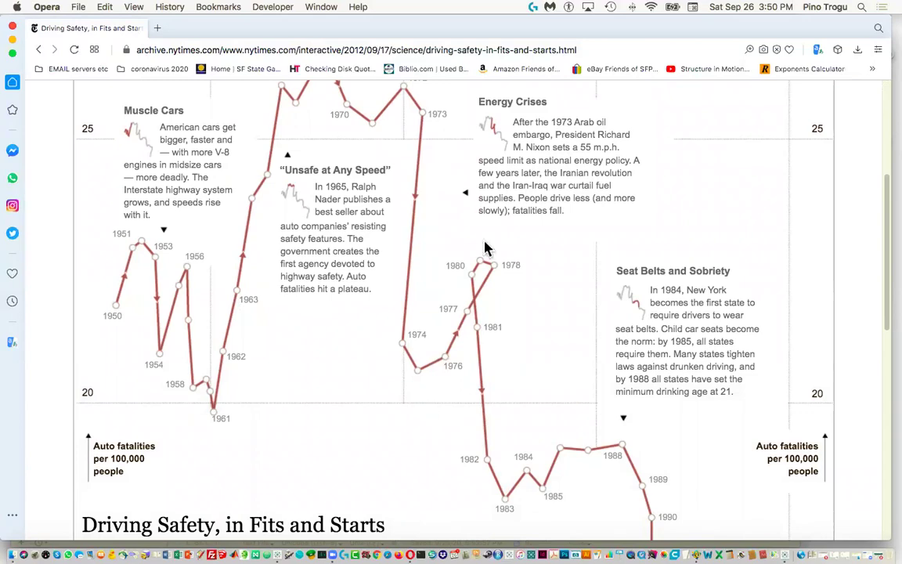
pyautogui.scroll(6, 486, 252)
pyautogui.scroll(-3, 617, 322)
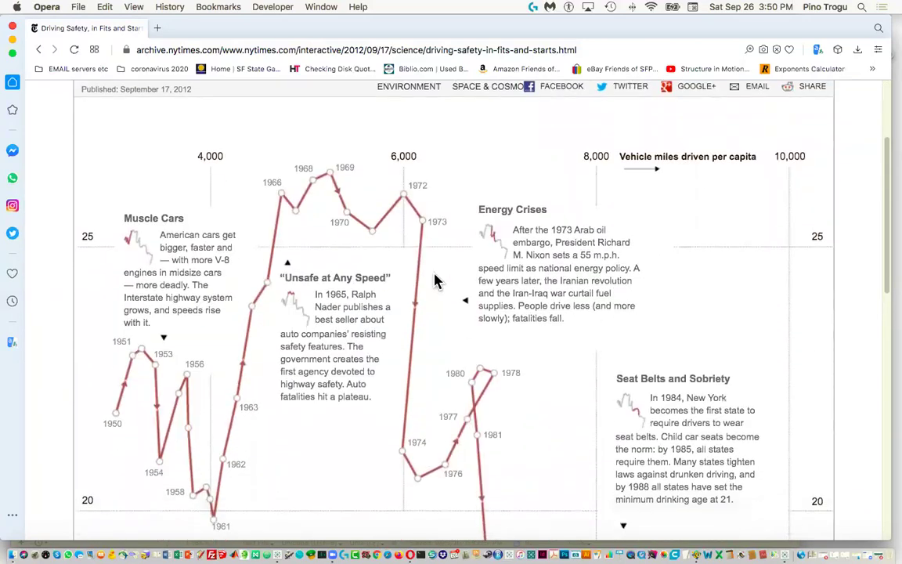
pyautogui.scroll(-10, 352, 375)
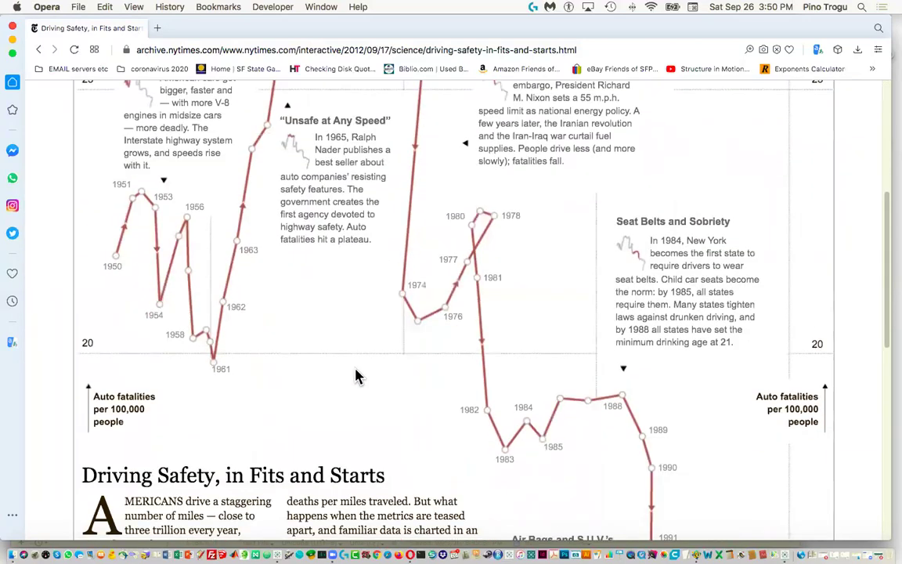
pyautogui.scroll(4, 356, 358)
pyautogui.scroll(-2, 349, 281)
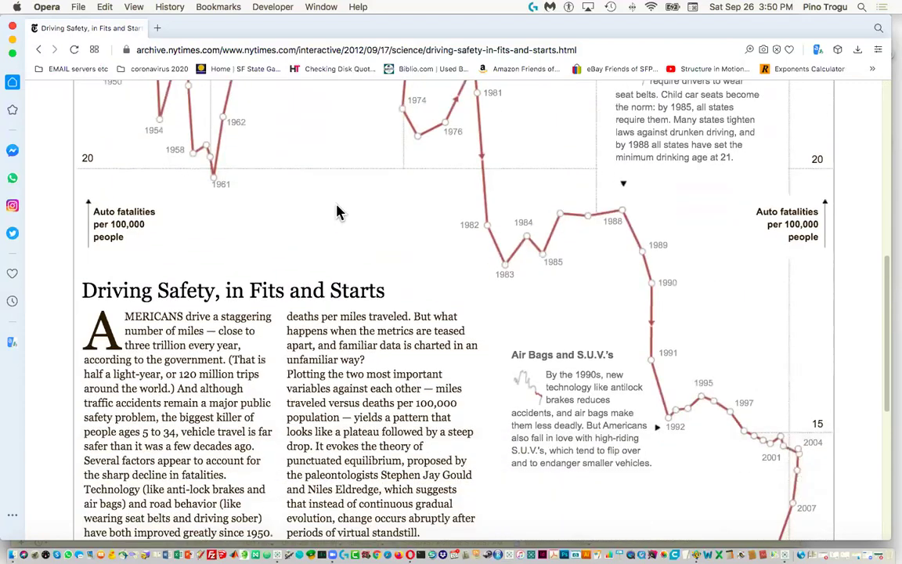
# Copy the driving_safety_scatterplot_tutorial_2018-11-15.pdf link from the TextWrangler notes and open it in Opera
pyautogui.press('super+Tab')
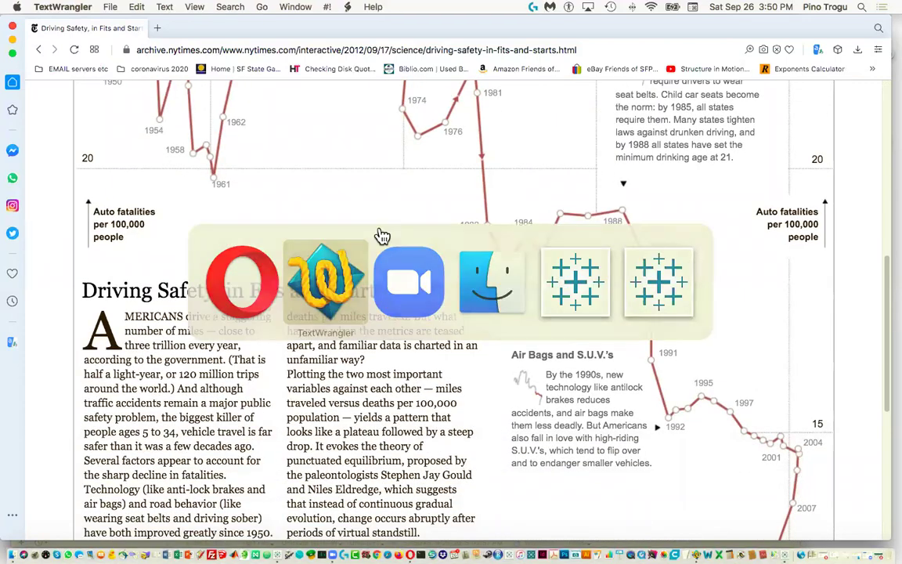
pyautogui.click(485, 245)
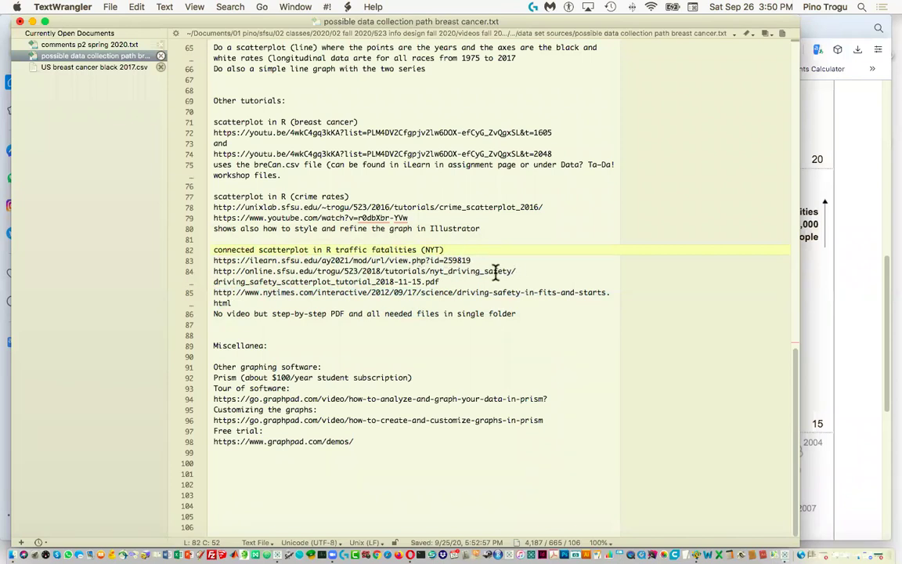
pyautogui.tripleClick(486, 272)
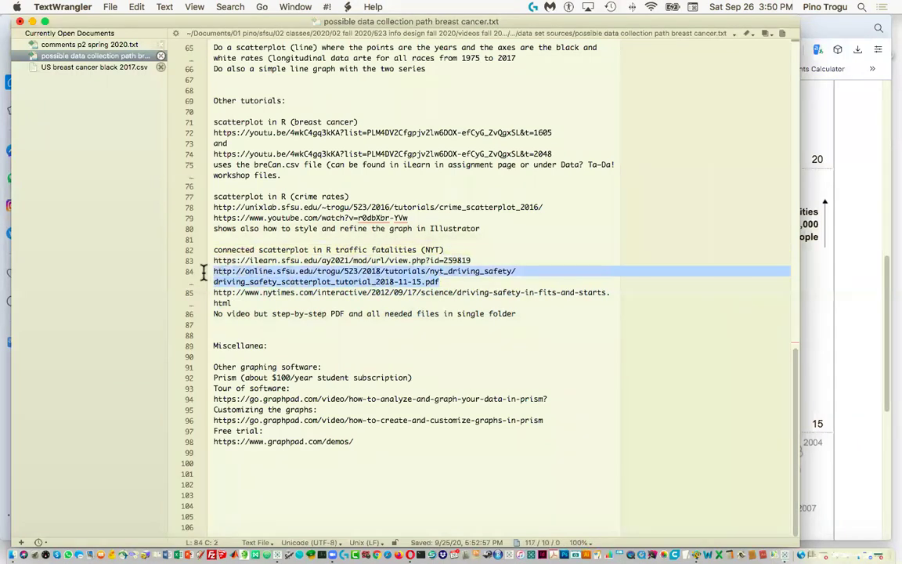
pyautogui.press('super+c')
pyautogui.press('super+Tab')
pyautogui.click(339, 49)
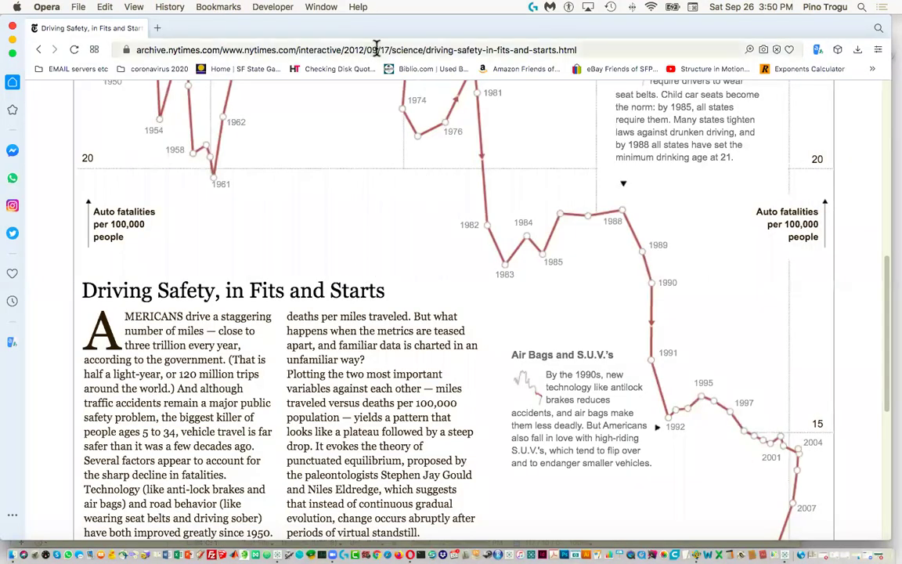
pyautogui.press('super+v')
pyautogui.press('Return')
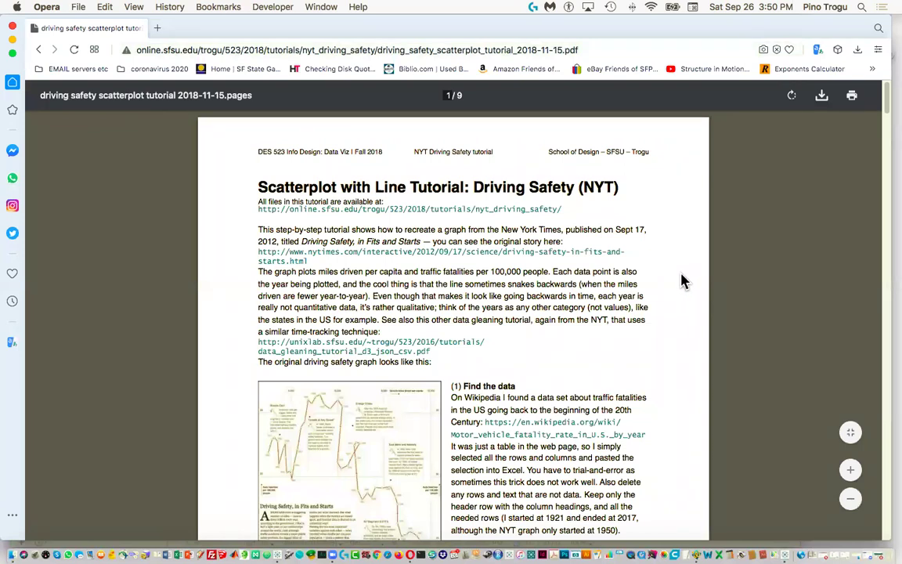
# Examine the driving safety tutorial PDF, covering data cleaning, the R plotting code and the final Illustrator graph, and close its window
pyautogui.scroll(-3, 680, 282)
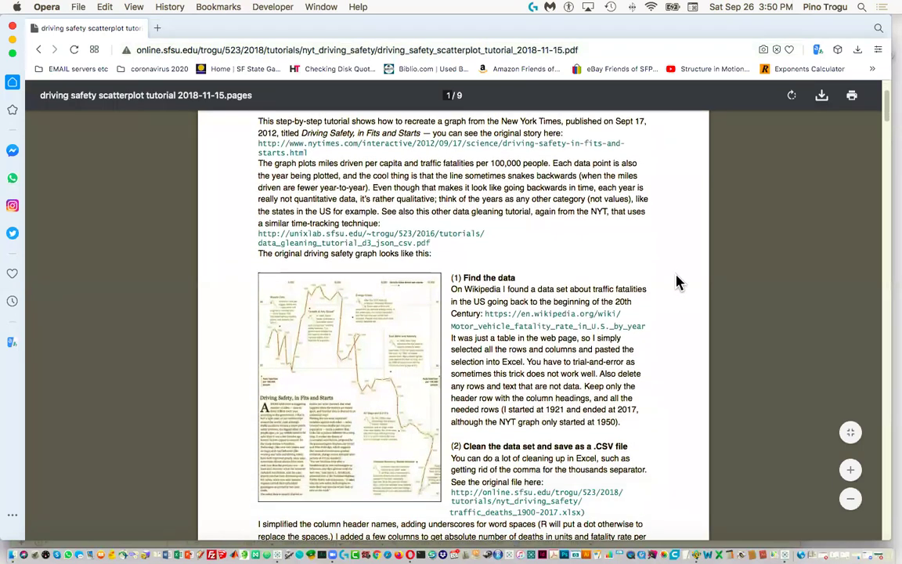
pyautogui.scroll(-5, 678, 282)
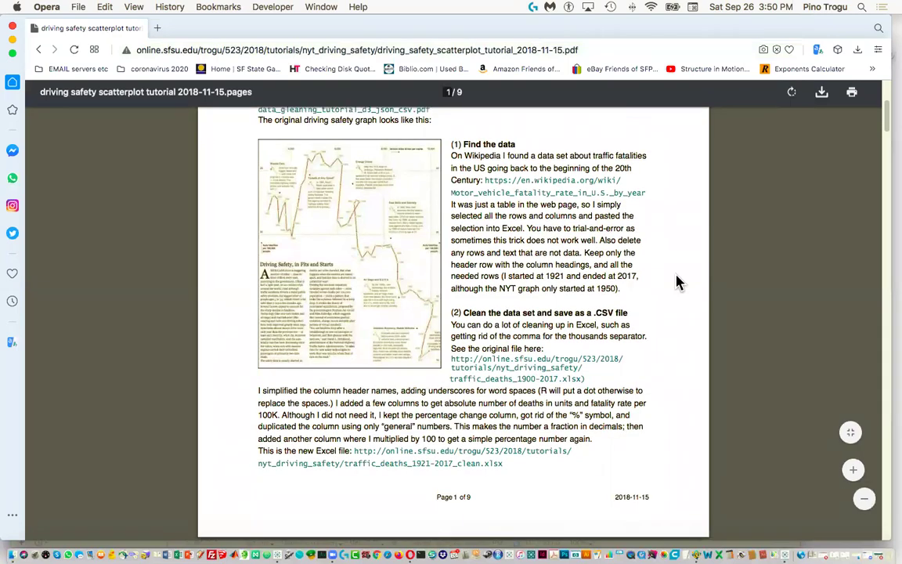
pyautogui.scroll(4, 678, 282)
pyautogui.scroll(-20, 678, 282)
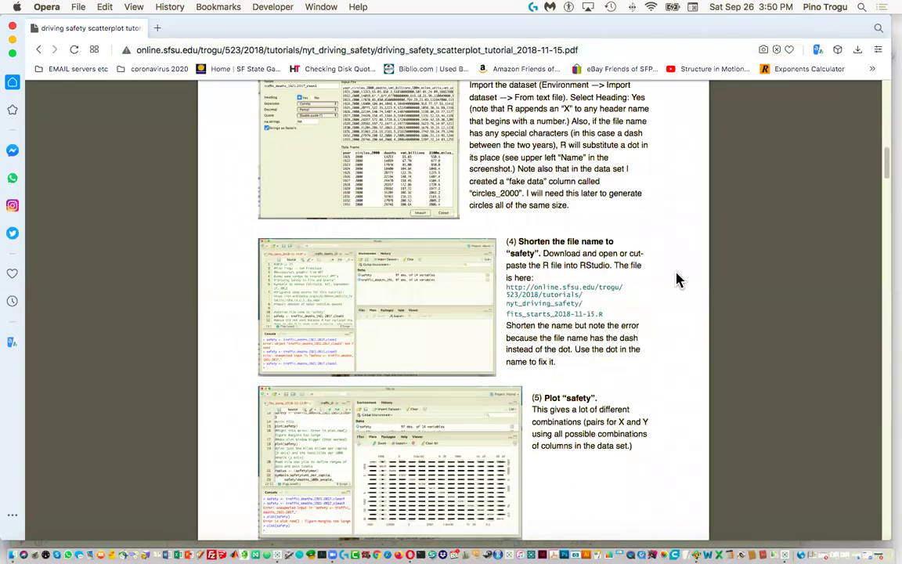
pyautogui.scroll(-20, 678, 280)
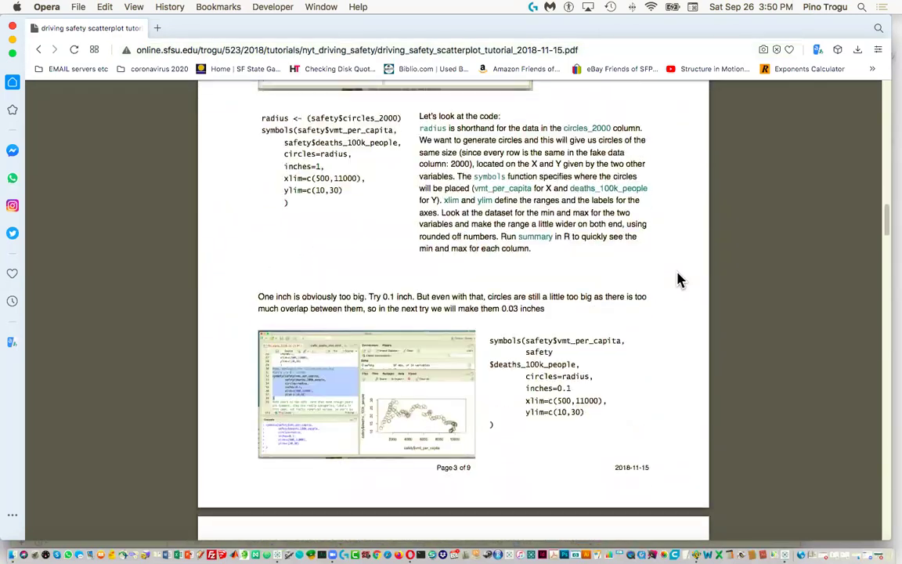
pyautogui.scroll(-20, 678, 280)
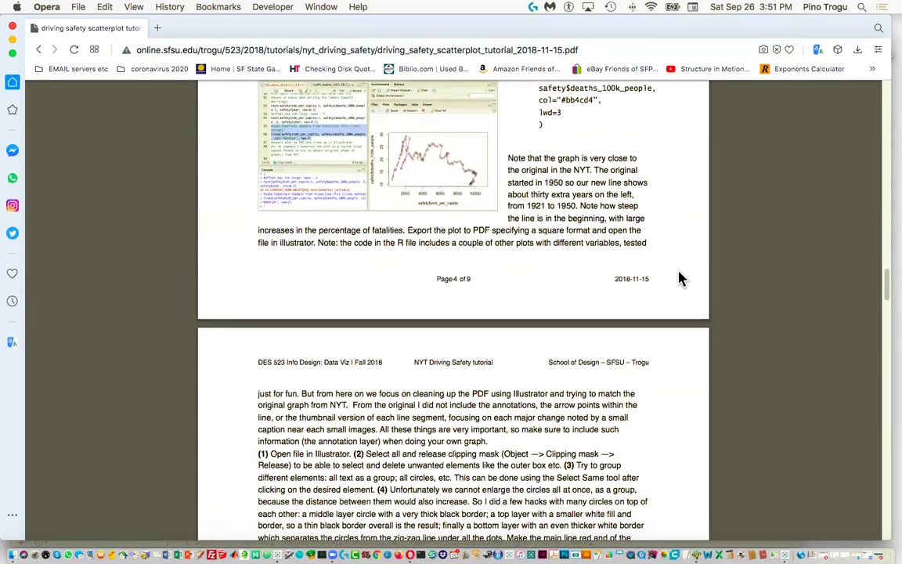
pyautogui.scroll(-12, 680, 279)
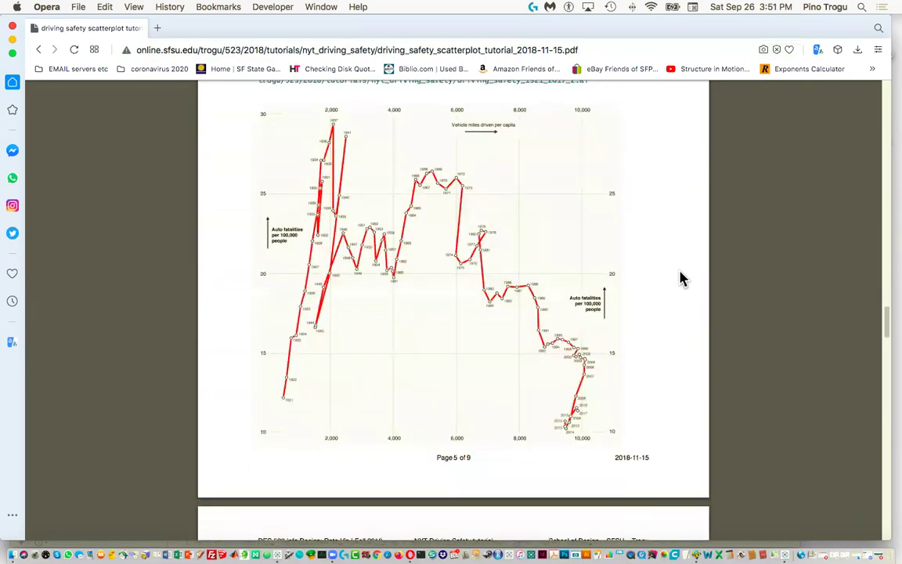
pyautogui.scroll(-1, 680, 278)
pyautogui.scroll(3, 681, 278)
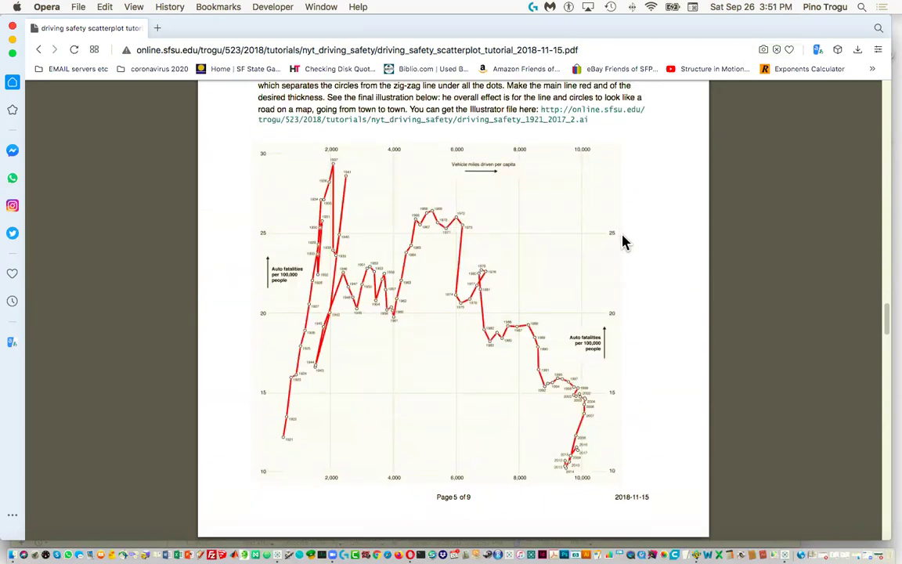
pyautogui.scroll(1, 635, 248)
pyautogui.scroll(10, 635, 248)
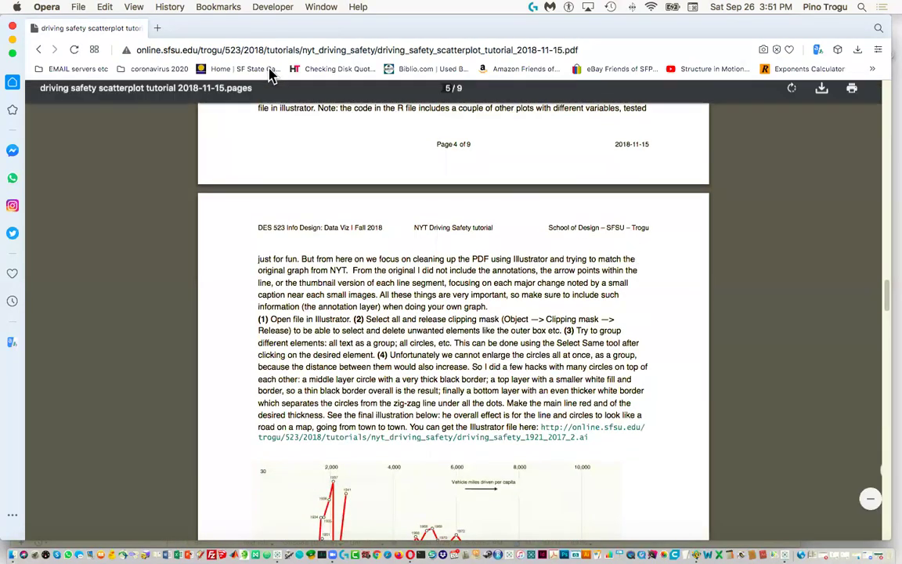
pyautogui.click(13, 28)
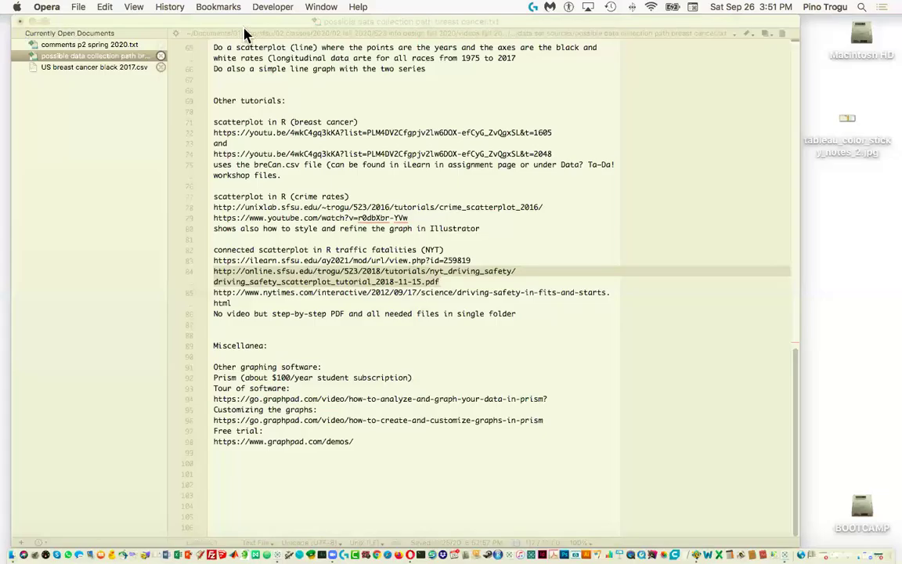
# Copy the GraphPad Prism link under "Tour of software" from the TextWrangler notes and open it in a new Opera window
pyautogui.click(179, 26)
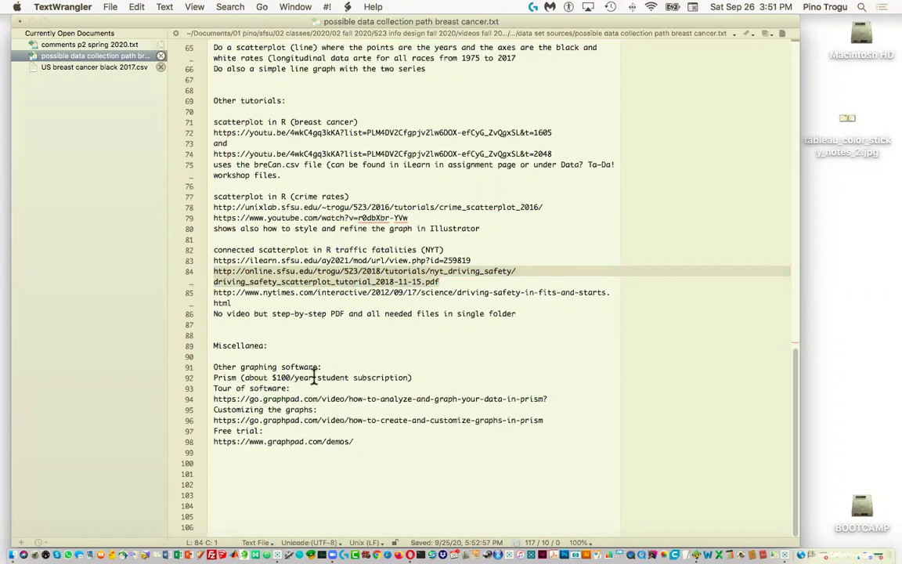
pyautogui.click(563, 397)
pyautogui.keyDown('shift'); pyautogui.click(215, 399); pyautogui.keyUp('shift')
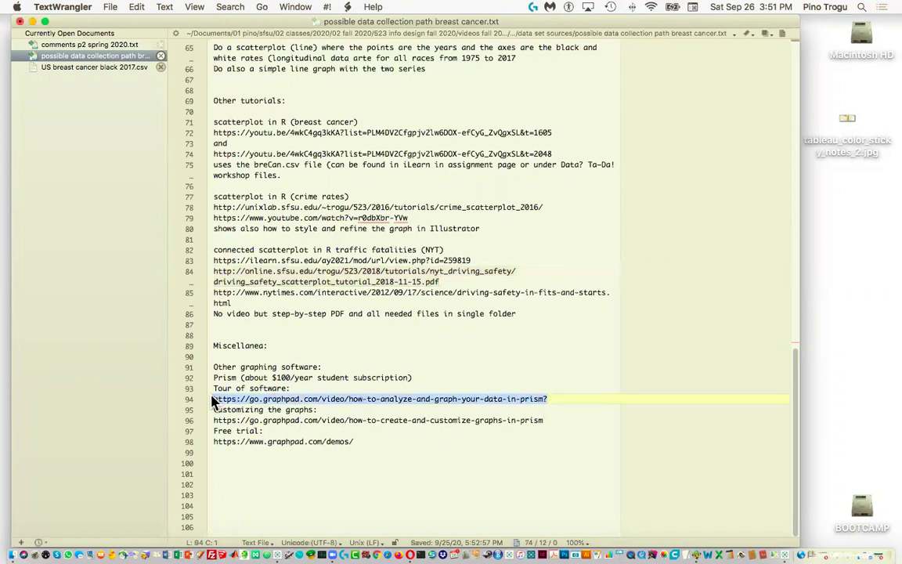
pyautogui.press('super+Tab')
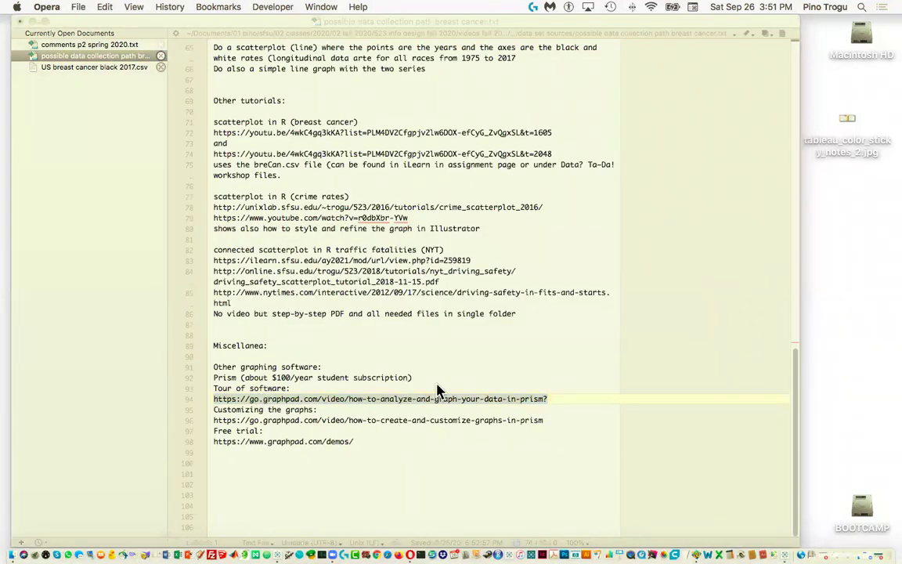
pyautogui.press('super+n')
pyautogui.click(202, 50)
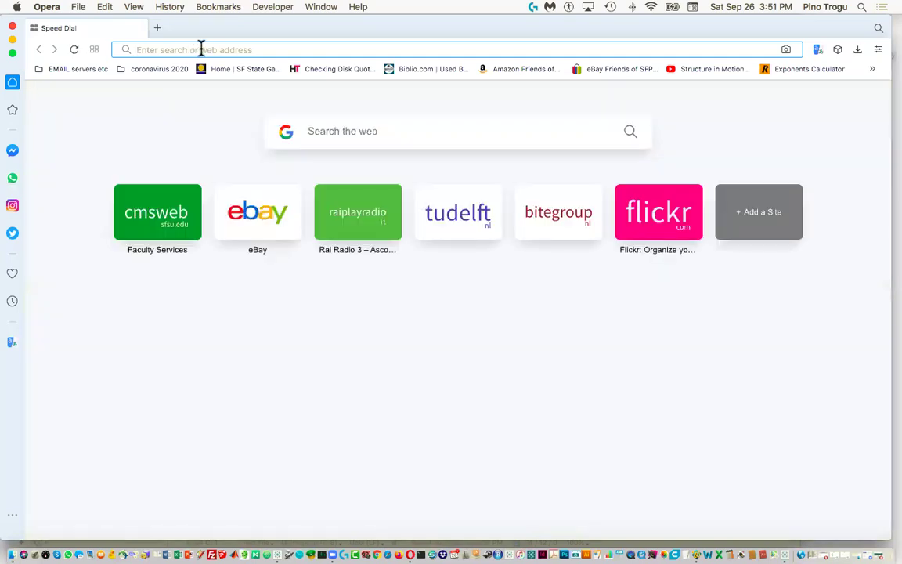
pyautogui.press('super+v')
pyautogui.press('Return')
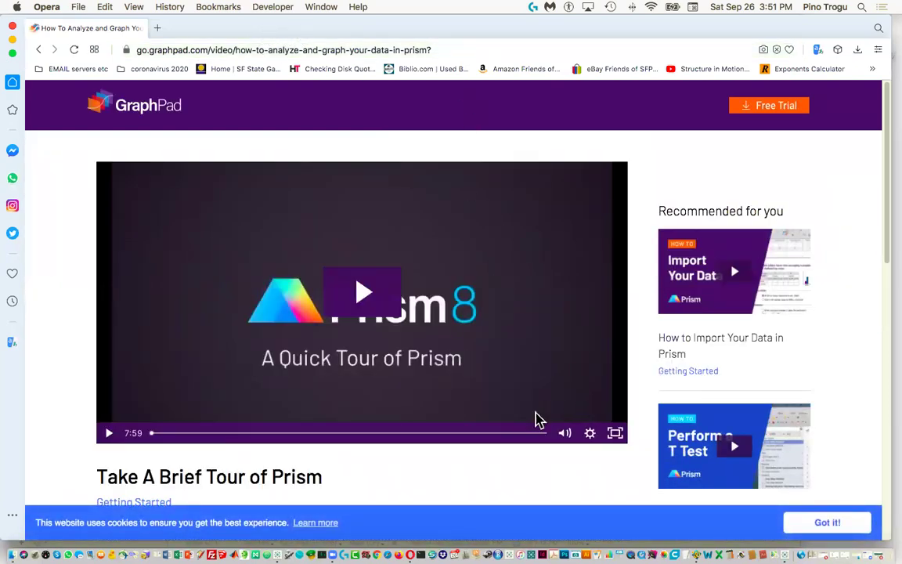
# Look over the Prism tour video page and close its browser window
pyautogui.scroll(-2, 360, 468)
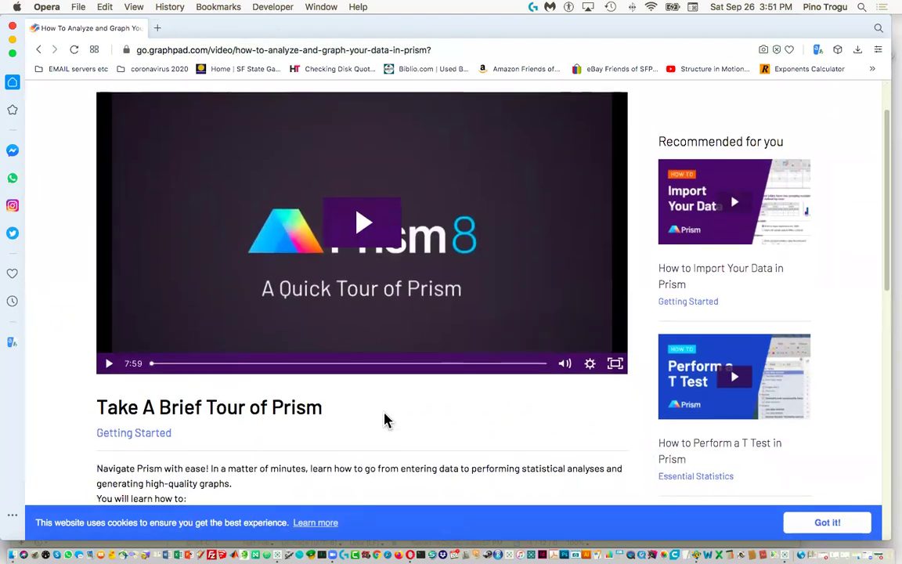
pyautogui.scroll(2, 393, 415)
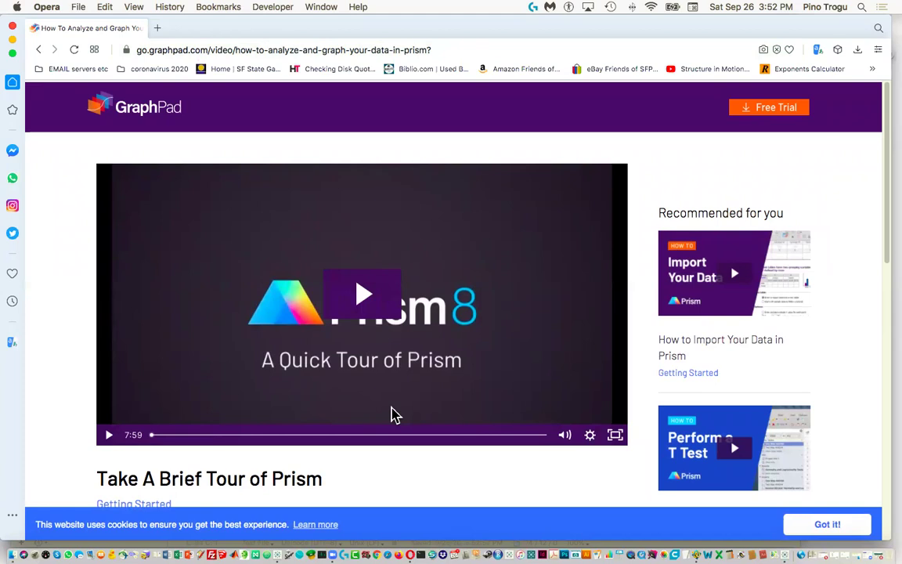
pyautogui.scroll(-1, 393, 415)
pyautogui.scroll(1, 393, 413)
pyautogui.press('super+w')
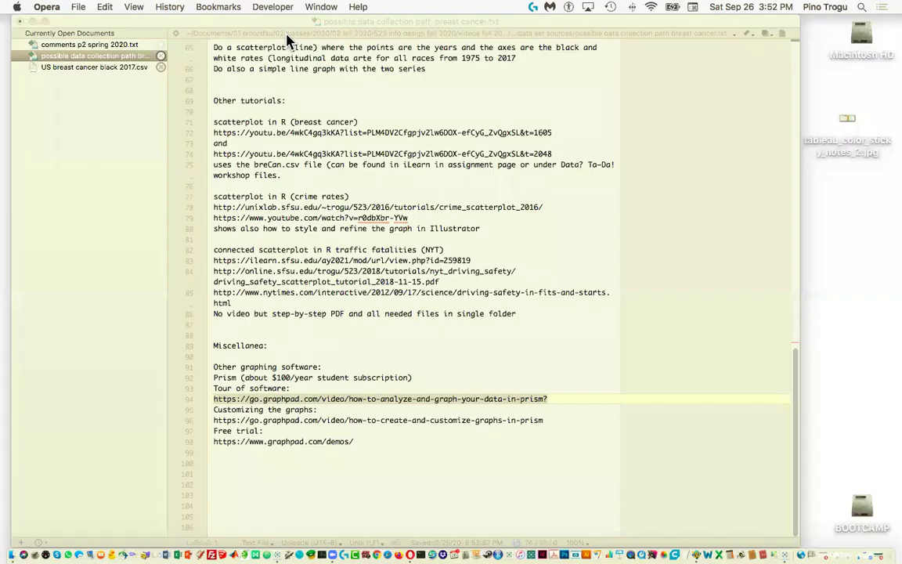
# Close the TextWrangler notes window and bring up the "US cancer states white black 2017" workbook in Tableau
pyautogui.click(588, 350)
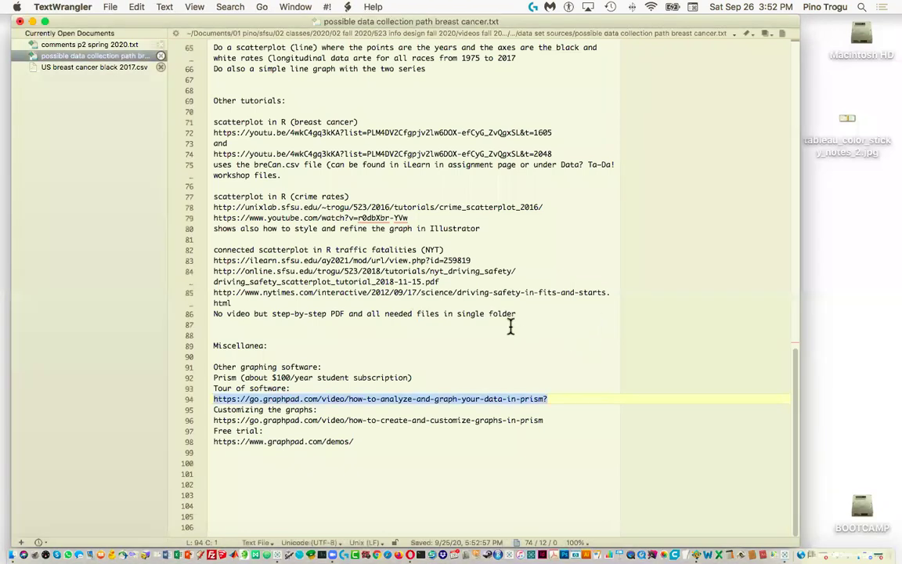
pyautogui.moveTo(132, 25); pyautogui.dragTo(534, 73)
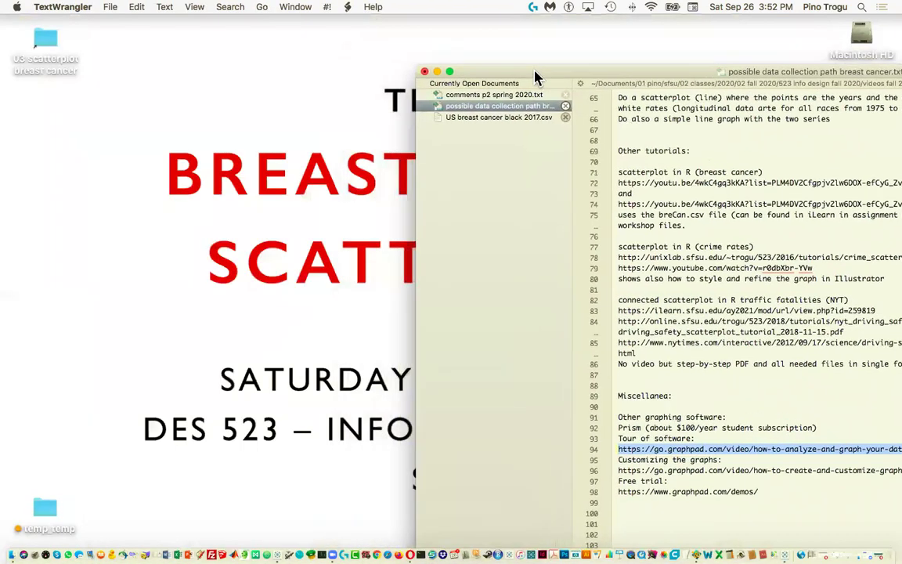
pyautogui.click(424, 72)
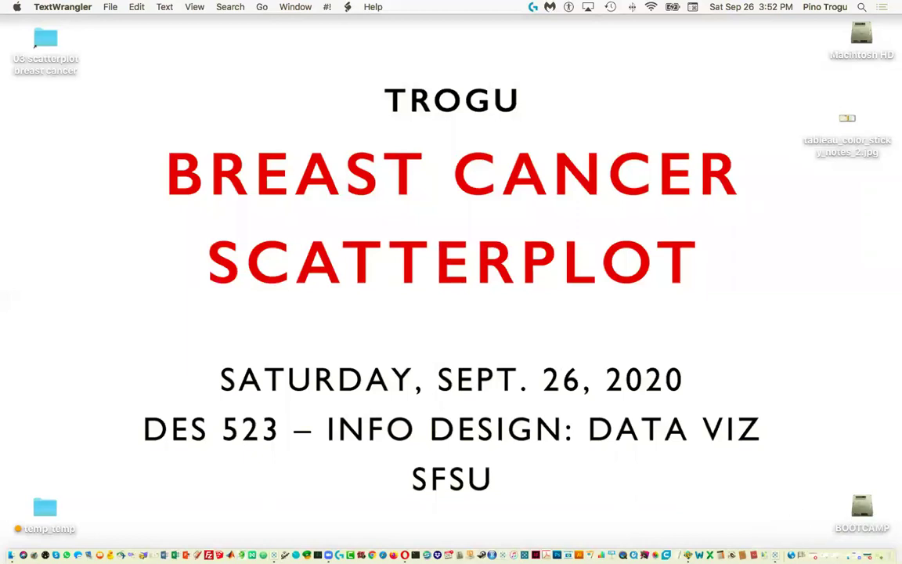
pyautogui.click(765, 528)
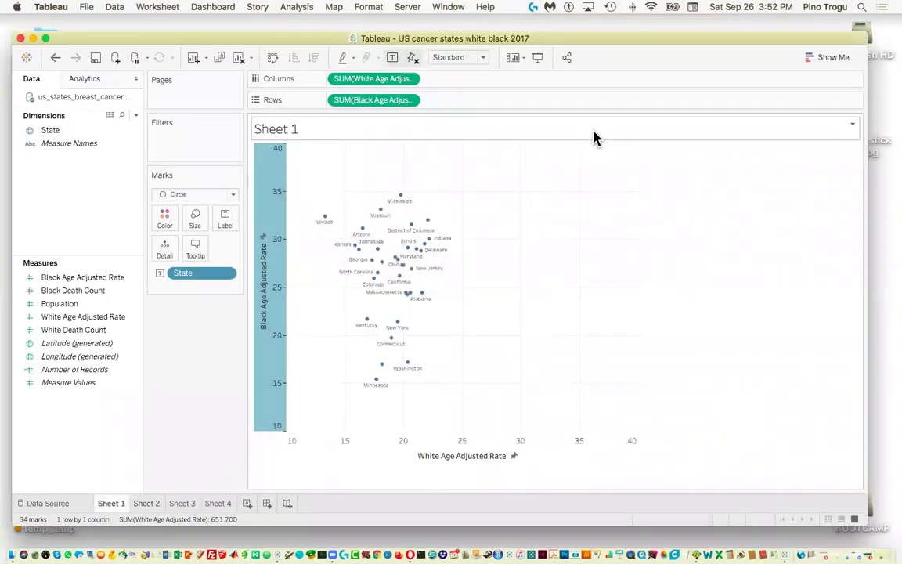
pyautogui.moveTo(242, 42)
pyautogui.mouseDown()
pyautogui.moveTo(261, 37)
pyautogui.moveTo(242, 28)
pyautogui.mouseUp()
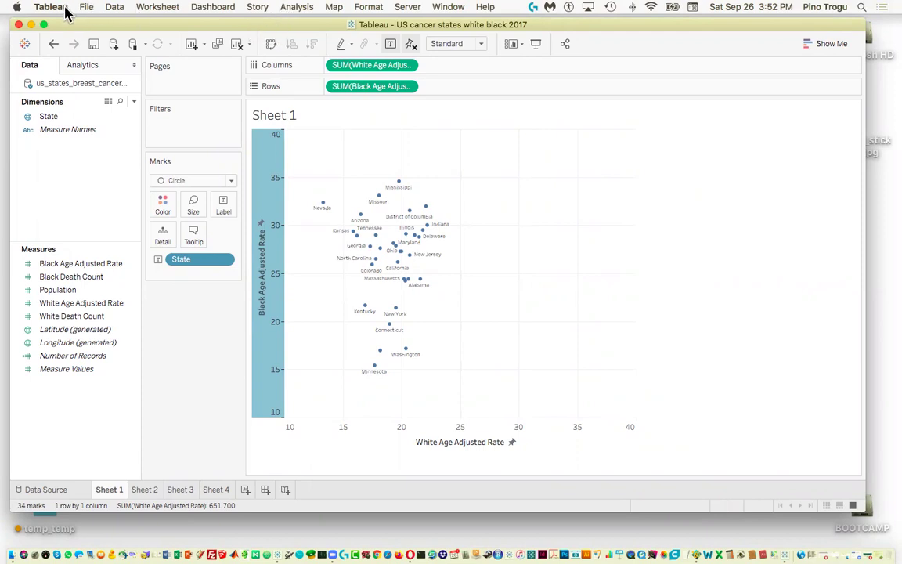
pyautogui.press('super+Tab')
pyautogui.press('super+Tab')
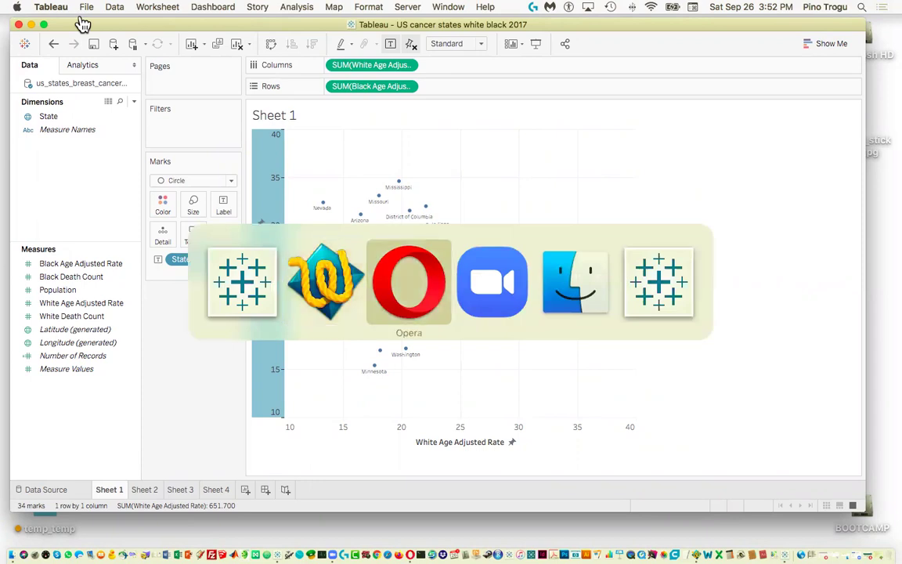
pyautogui.press('super+Tab')
pyautogui.press('super+Tab')
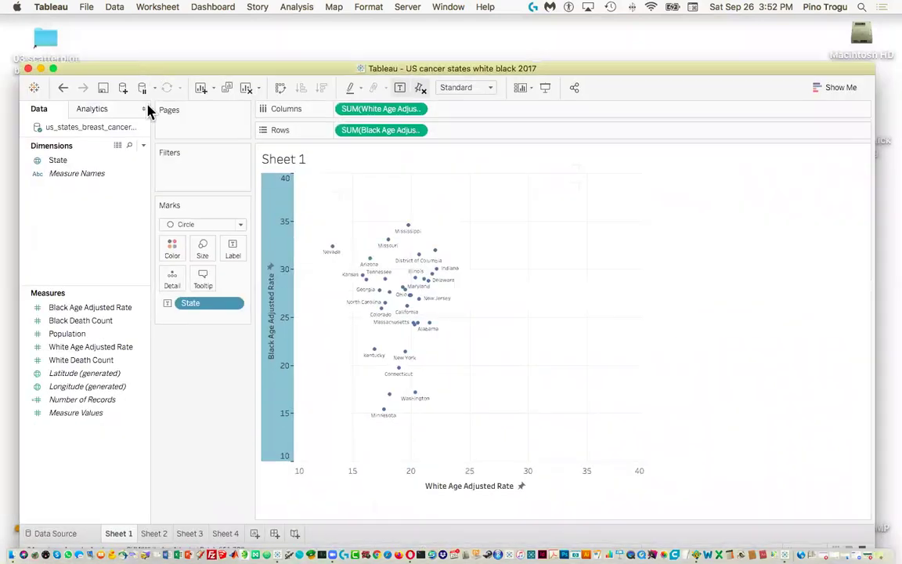
# In Finder, open white-black_1975-2017.twb from the data set sources folder inside "03 scatterplot breast cancer"
pyautogui.click(49, 37)
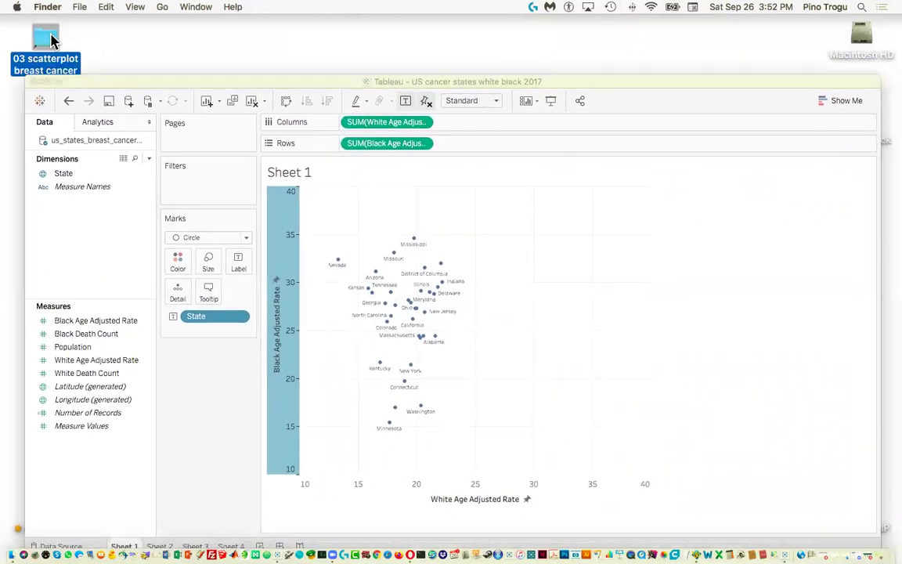
pyautogui.doubleClick(50, 39)
pyautogui.moveTo(544, 94); pyautogui.dragTo(419, 76)
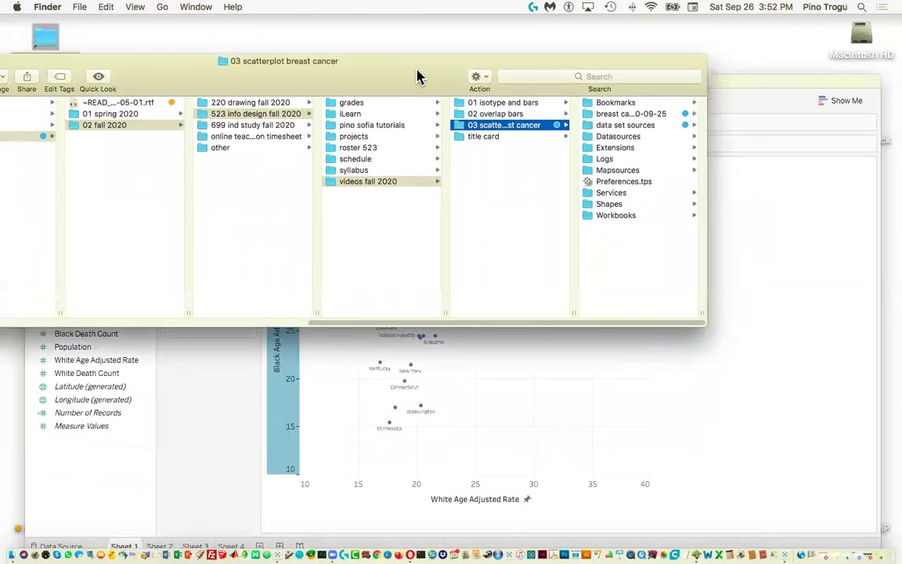
pyautogui.click(649, 127)
pyautogui.moveTo(703, 312); pyautogui.dragTo(866, 302)
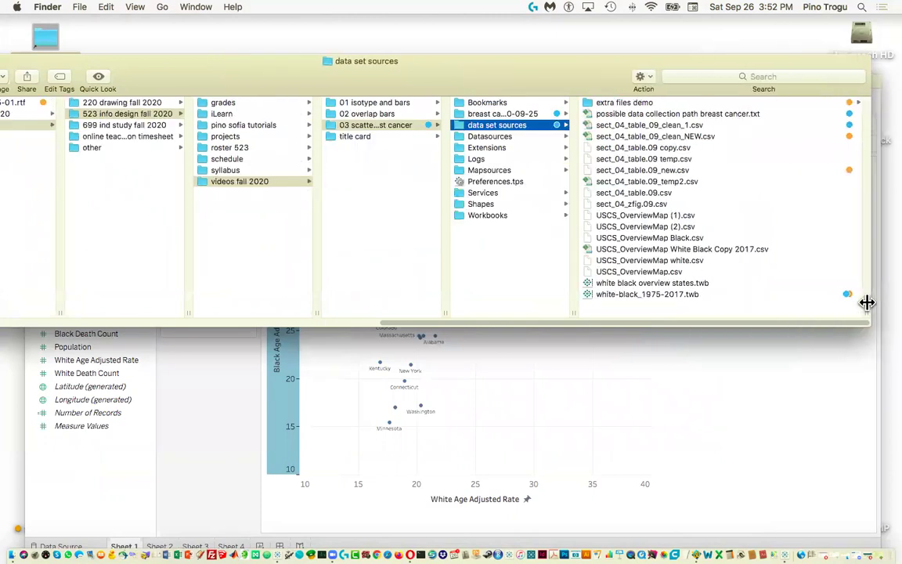
pyautogui.doubleClick(649, 296)
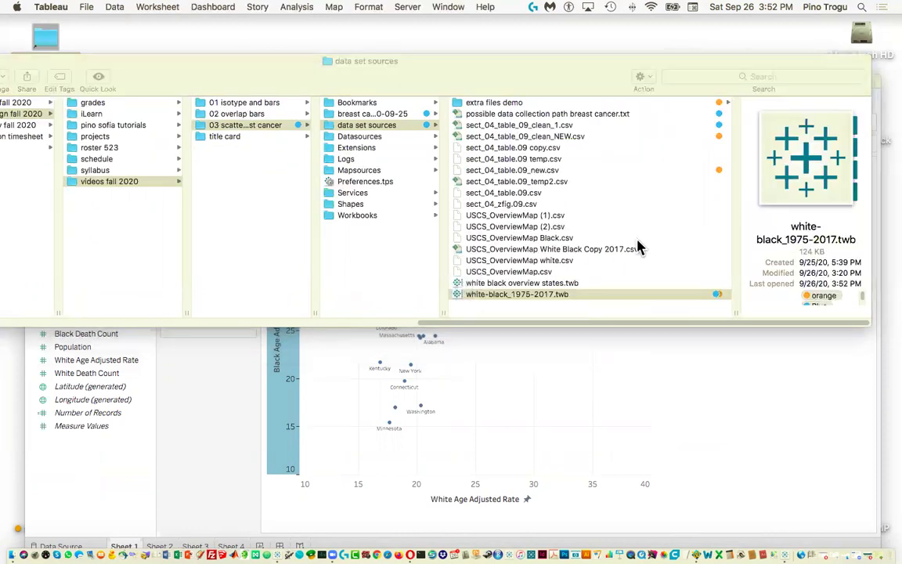
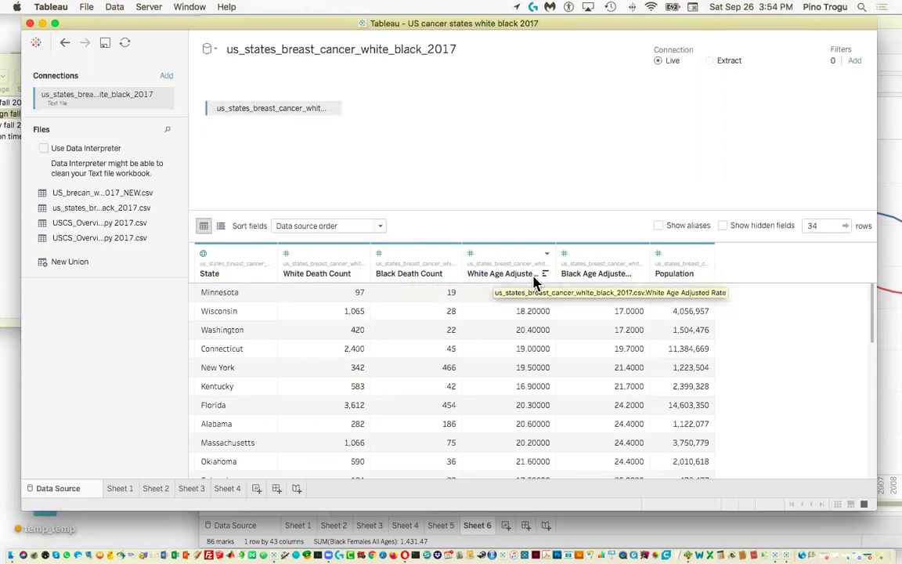
# Widen the White Age Adjusted Rate and Black Age Adjusted Rate columns in the data source grid to fit their full names
pyautogui.moveTo(555, 244); pyautogui.dragTo(596, 243)
pyautogui.moveTo(691, 244); pyautogui.dragTo(737, 244)
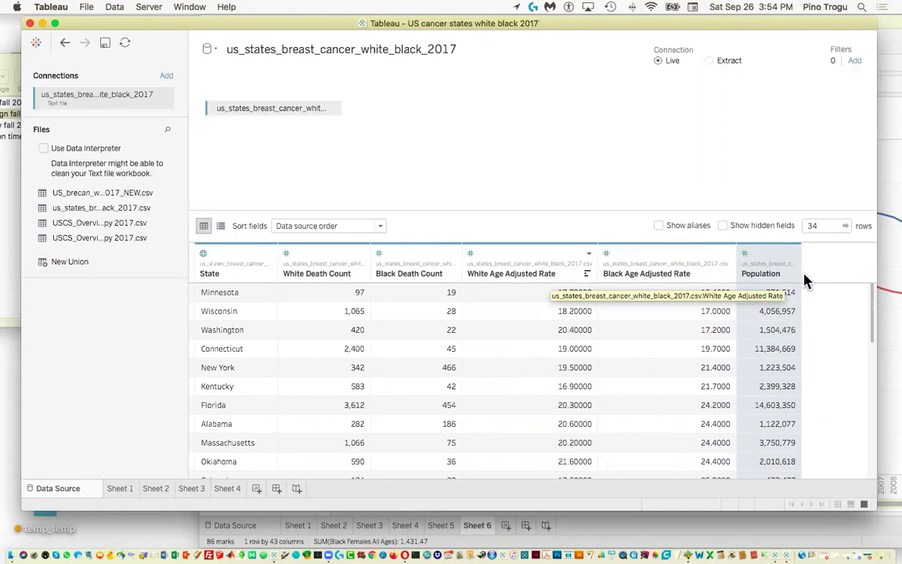
# Widen the Population column in the data source grid and look through Sheet 1, Sheet 2 and Sheet 3
pyautogui.moveTo(800, 247); pyautogui.dragTo(834, 248)
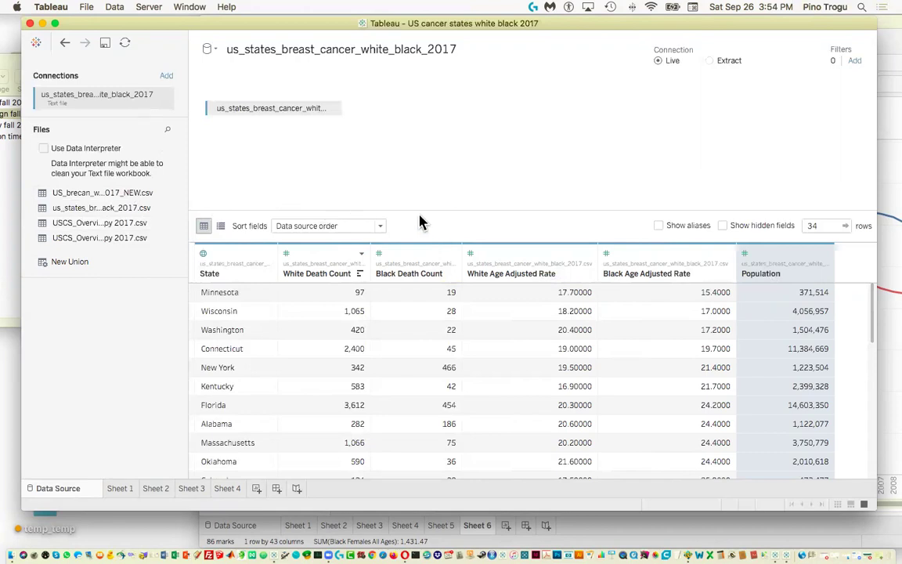
pyautogui.click(126, 490)
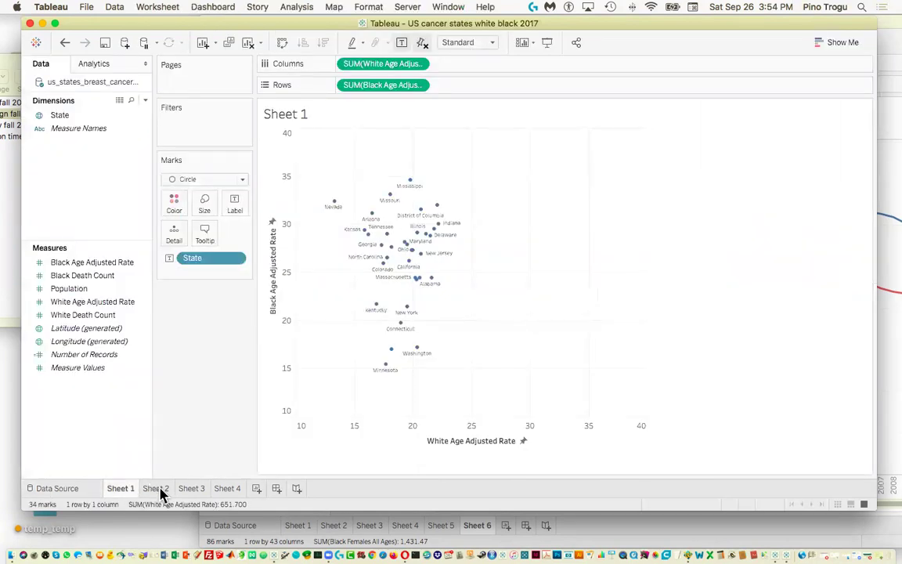
pyautogui.click(160, 491)
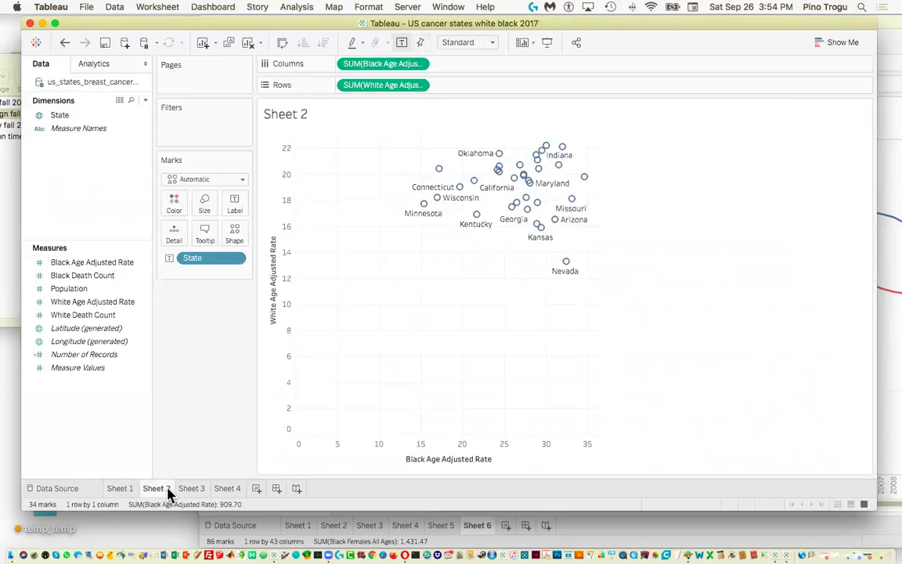
pyautogui.click(193, 490)
pyautogui.click(156, 490)
pyautogui.click(119, 489)
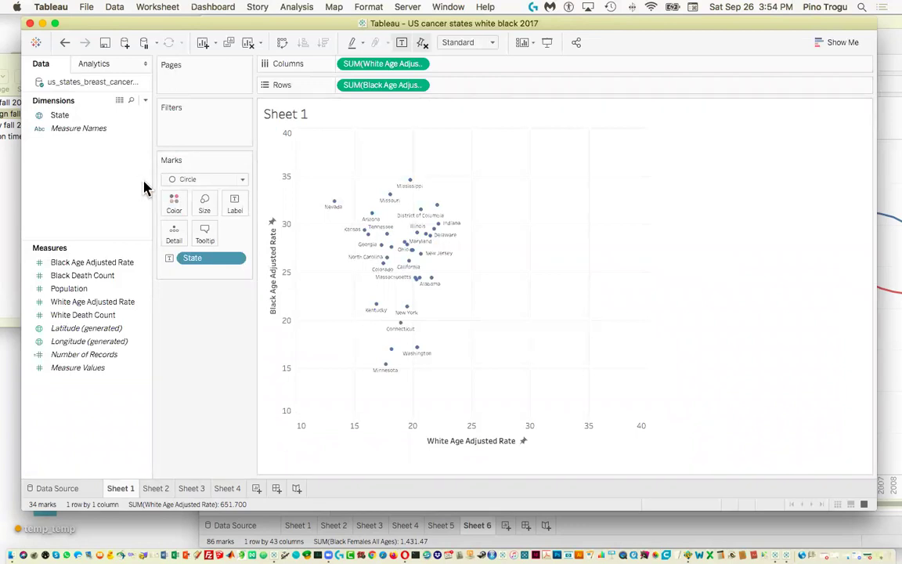
# Go to the start page and begin connecting to a text file
pyautogui.click(36, 44)
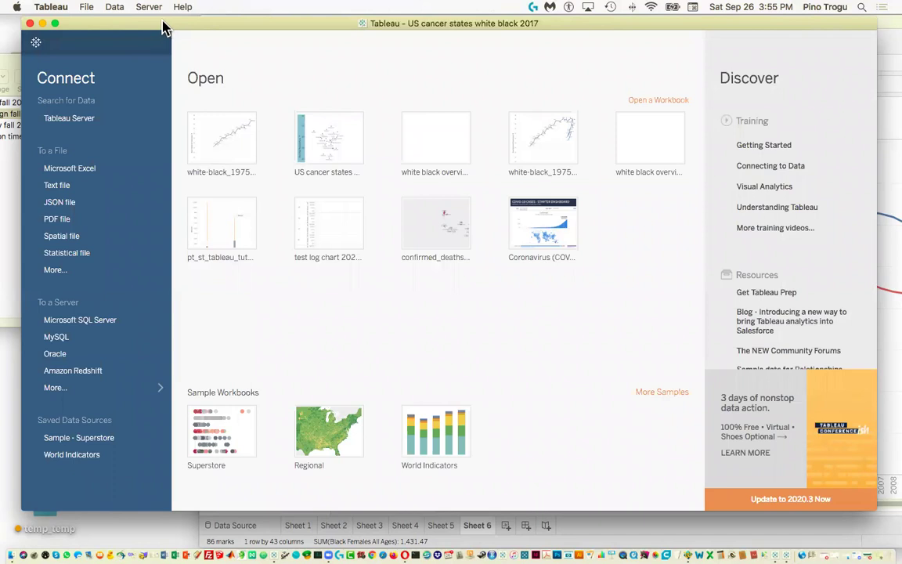
pyautogui.moveTo(143, 29); pyautogui.dragTo(132, 27)
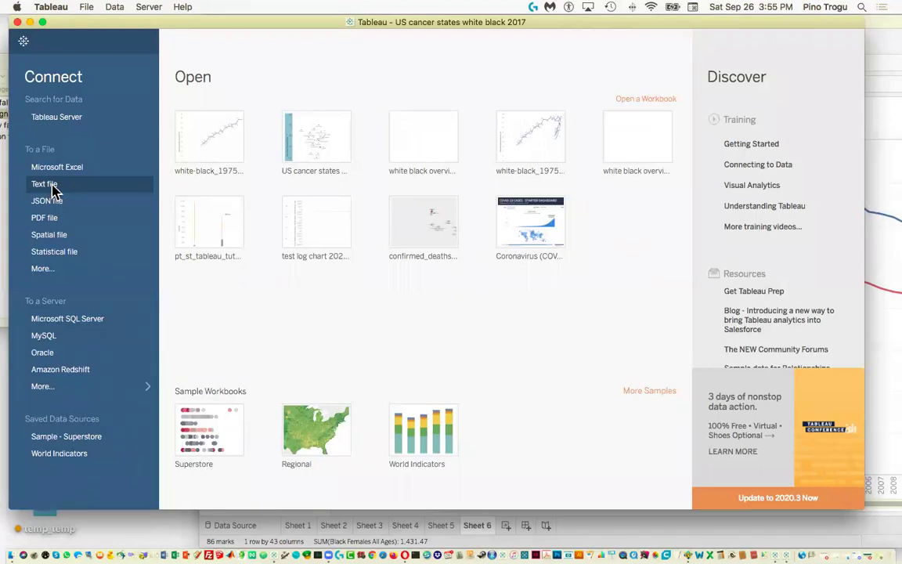
pyautogui.click(53, 188)
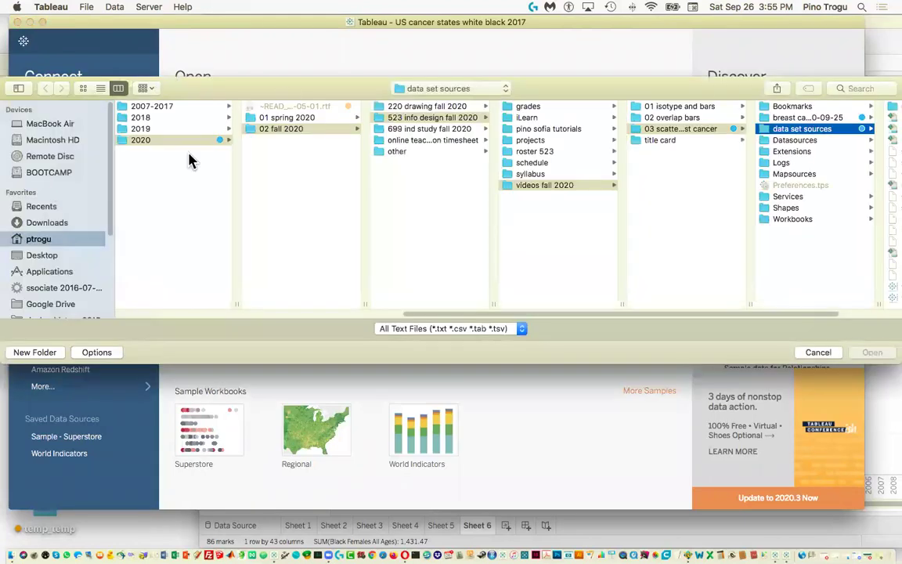
# Reposition and widen the file selection window so the files in the data set sources folder show their full names
pyautogui.moveTo(335, 86); pyautogui.dragTo(167, 83)
pyautogui.moveTo(781, 348); pyautogui.dragTo(858, 373)
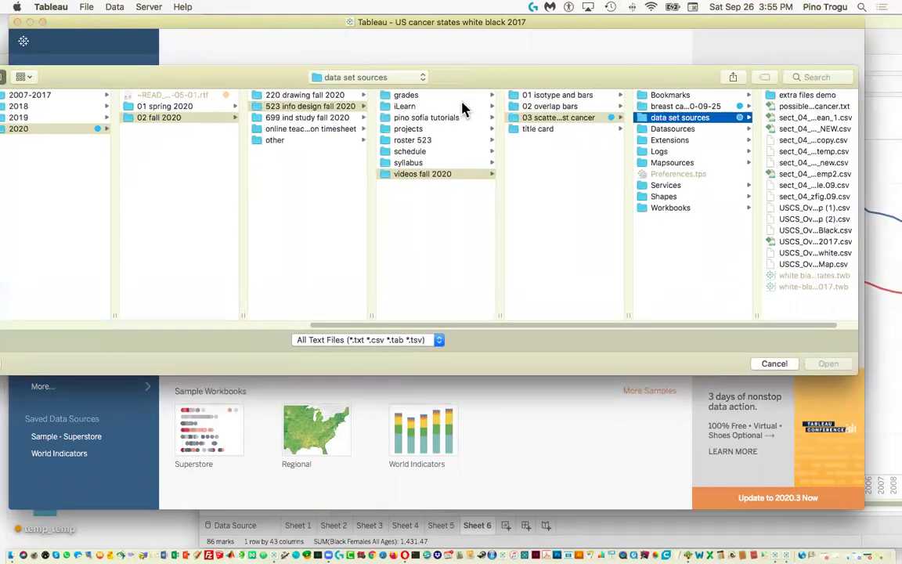
pyautogui.moveTo(491, 85); pyautogui.dragTo(350, 71)
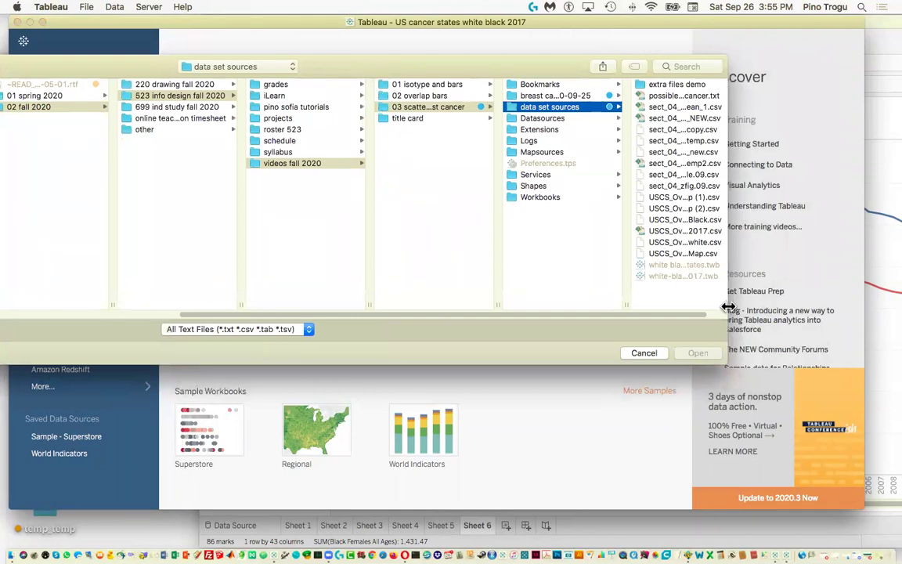
pyautogui.moveTo(733, 308); pyautogui.dragTo(799, 308)
pyautogui.moveTo(595, 68); pyautogui.dragTo(519, 69)
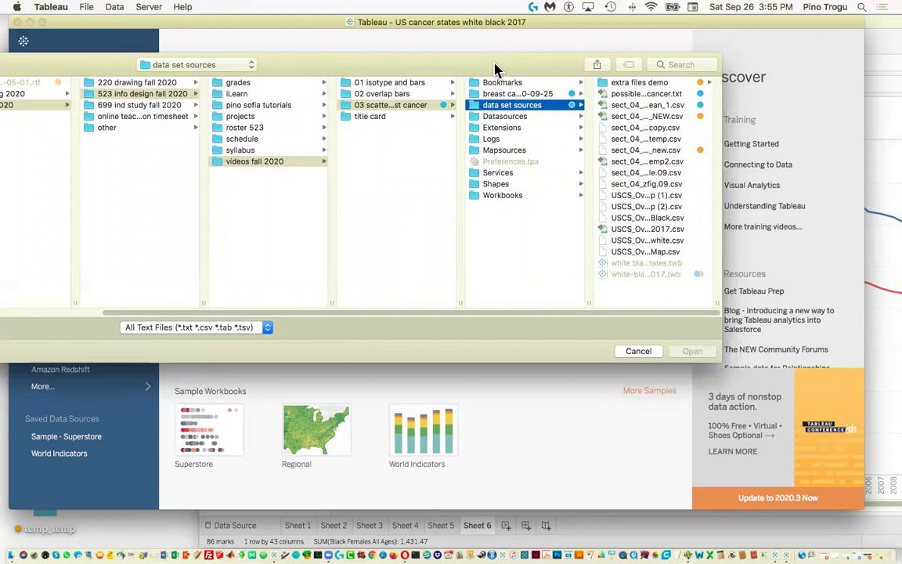
pyautogui.moveTo(453, 64); pyautogui.dragTo(434, 61)
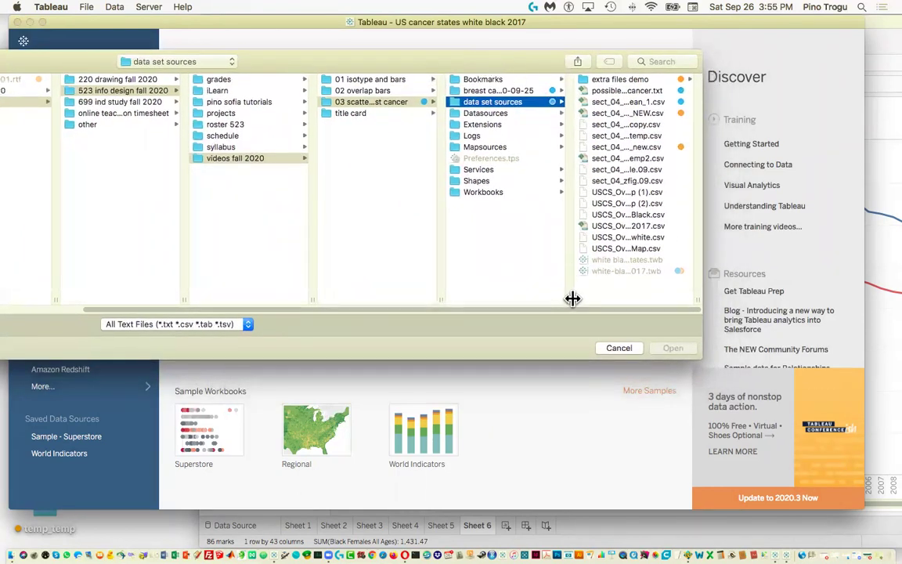
pyautogui.moveTo(341, 52); pyautogui.dragTo(434, 109)
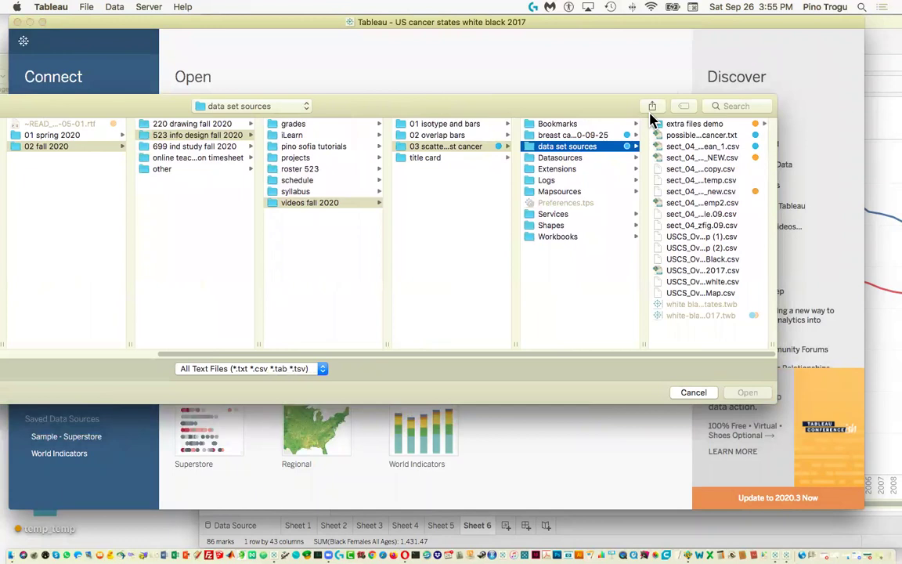
pyautogui.moveTo(870, 343); pyautogui.dragTo(871, 342)
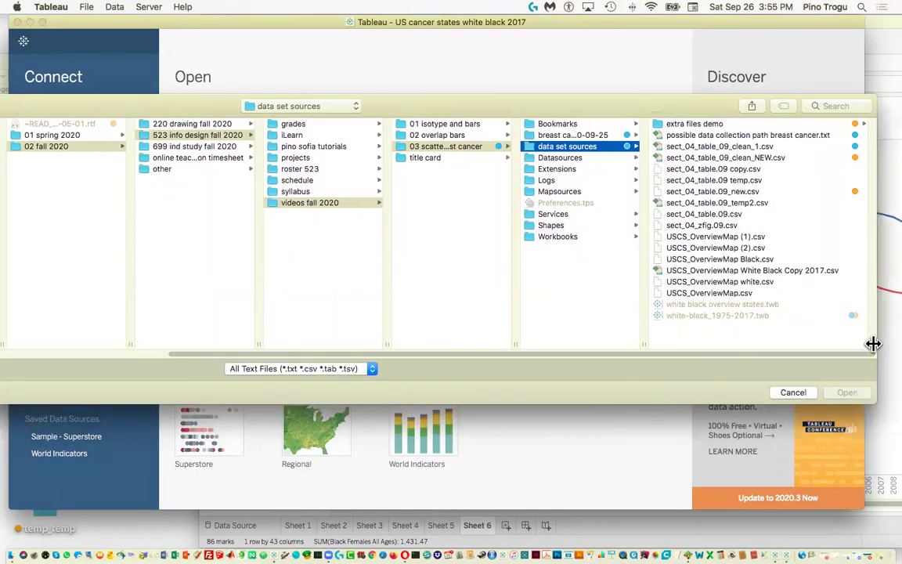
# Connect to US_brecan_white_black_clean_2017_NEW.csv from the breast cancer 2020-09-25 folder
pyautogui.moveTo(607, 102); pyautogui.dragTo(495, 96)
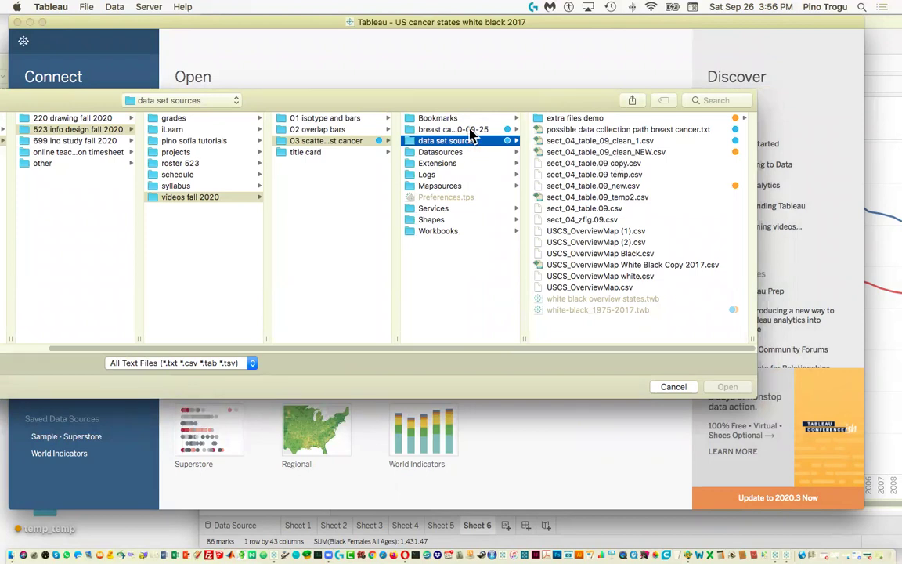
pyautogui.click(427, 128)
pyautogui.moveTo(652, 338); pyautogui.dragTo(747, 332)
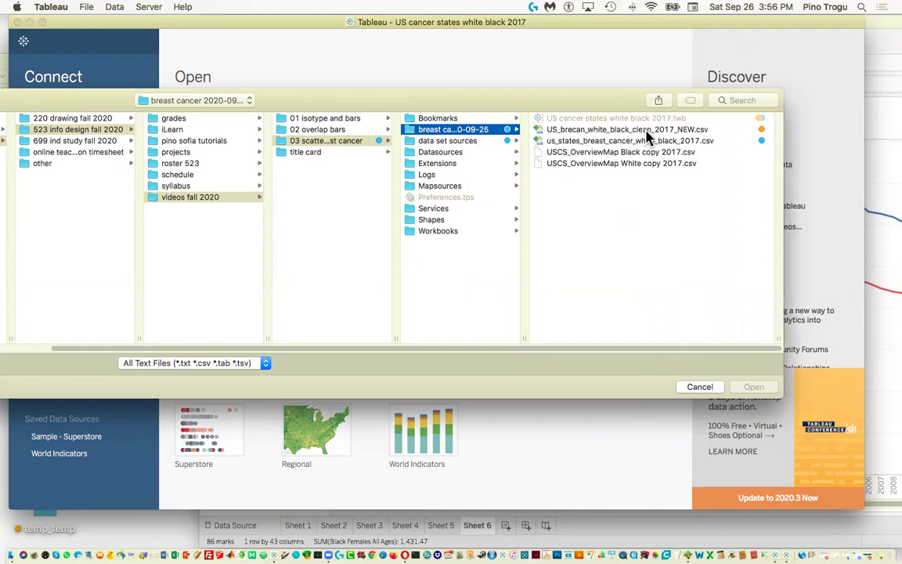
pyautogui.click(649, 130)
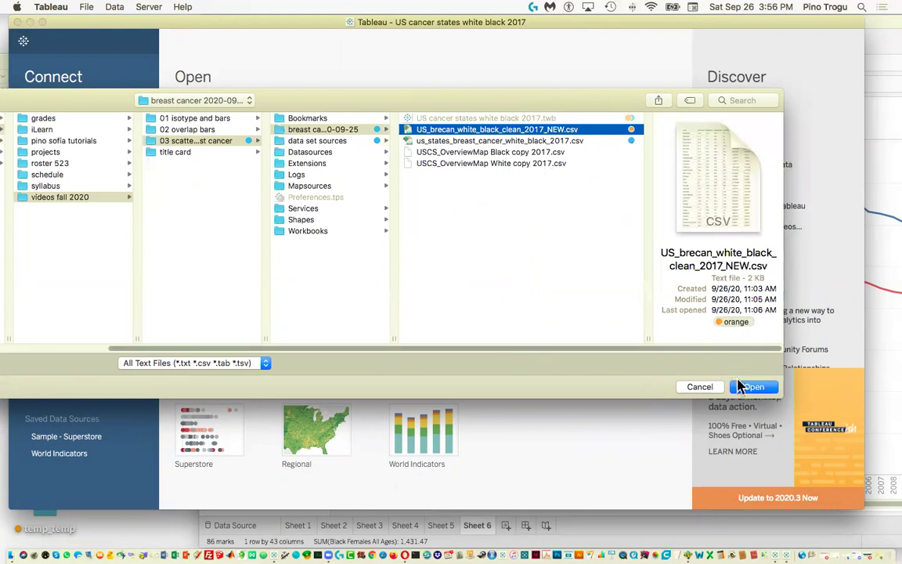
pyautogui.click(754, 388)
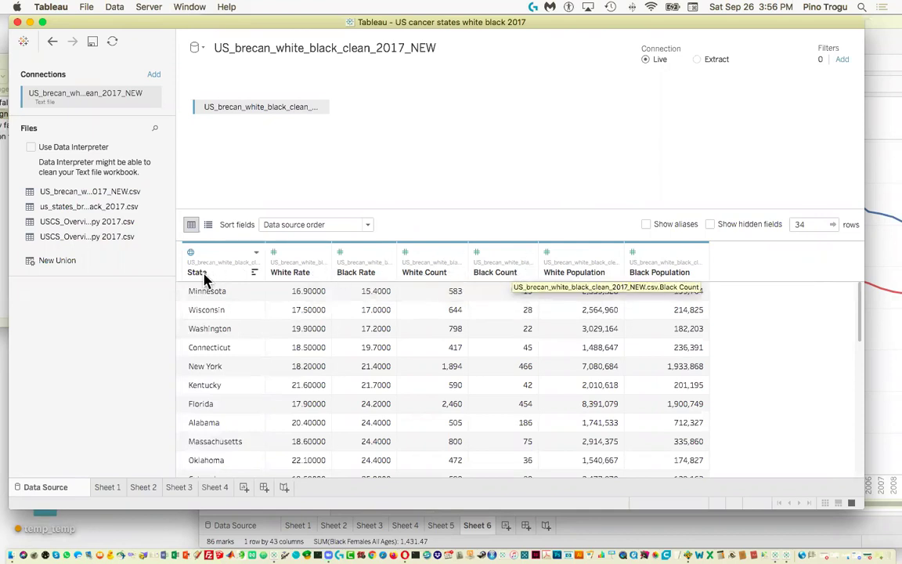
# Sort the data grid by State in both directions, then by ascending Black Rate, and look down the sorted rows
pyautogui.click(254, 273)
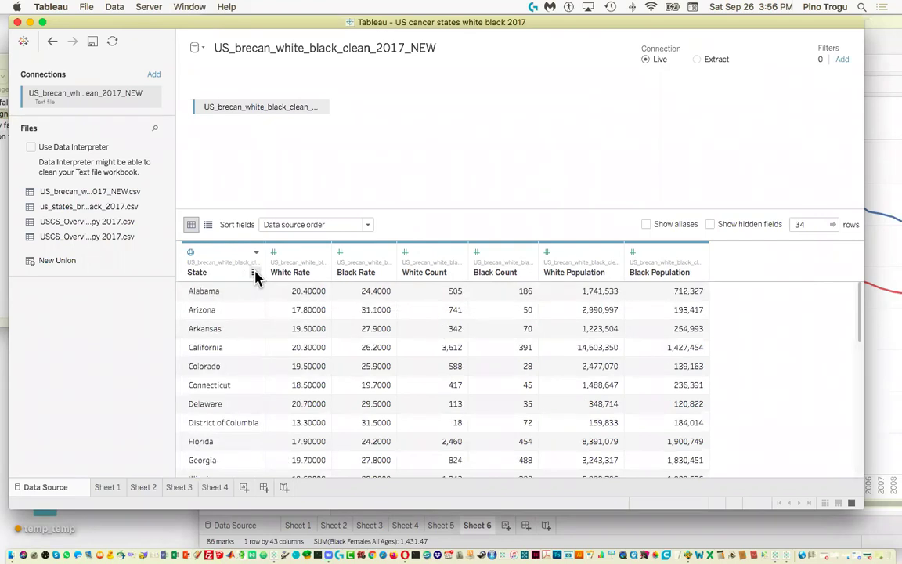
pyautogui.click(255, 273)
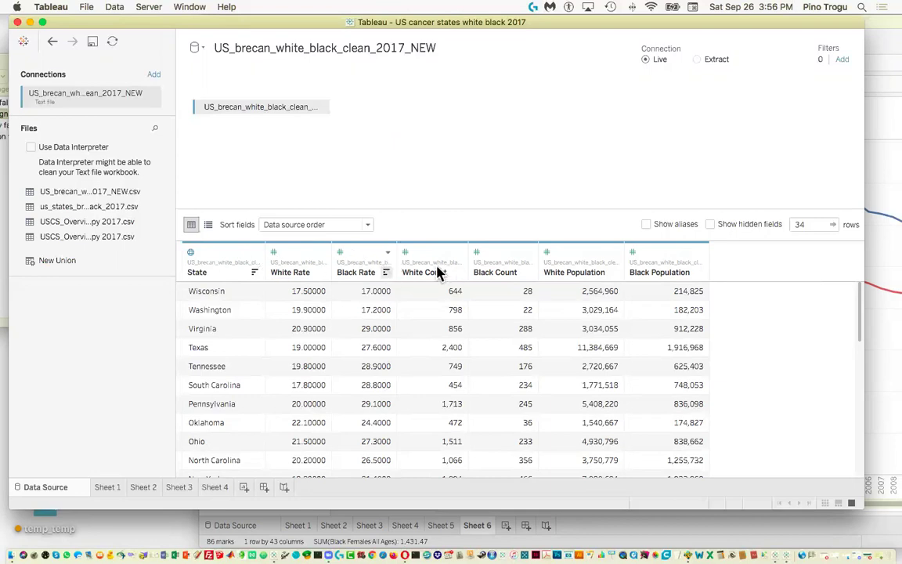
pyautogui.click(386, 272)
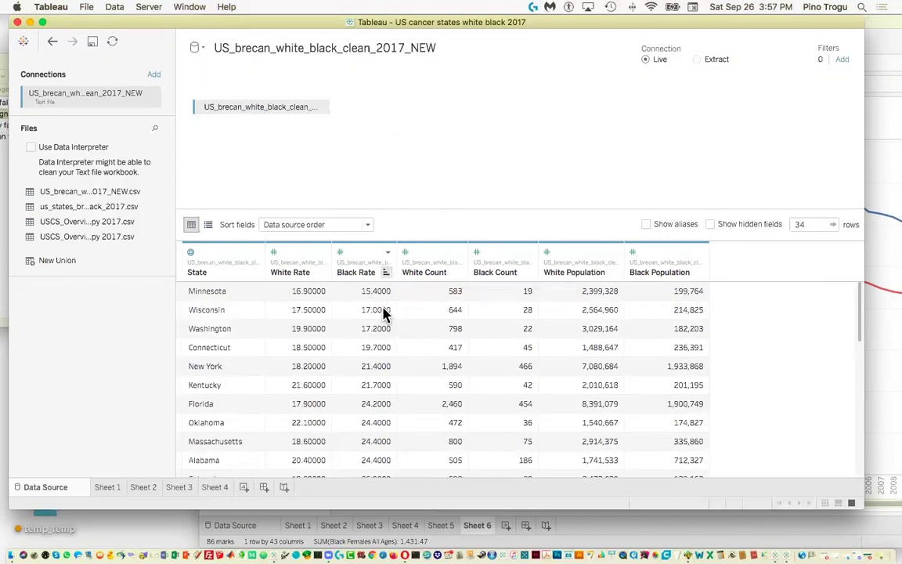
pyautogui.scroll(-5, 377, 380)
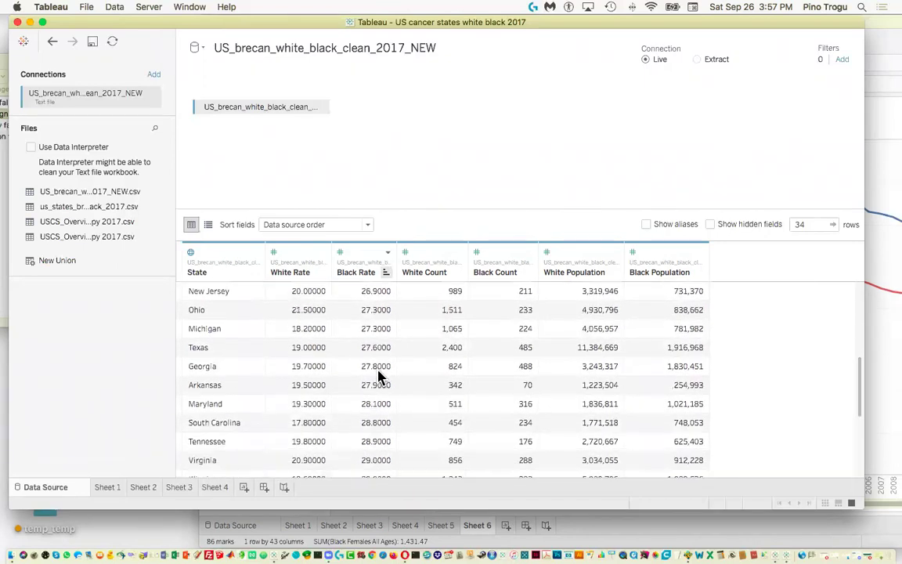
pyautogui.scroll(5, 377, 380)
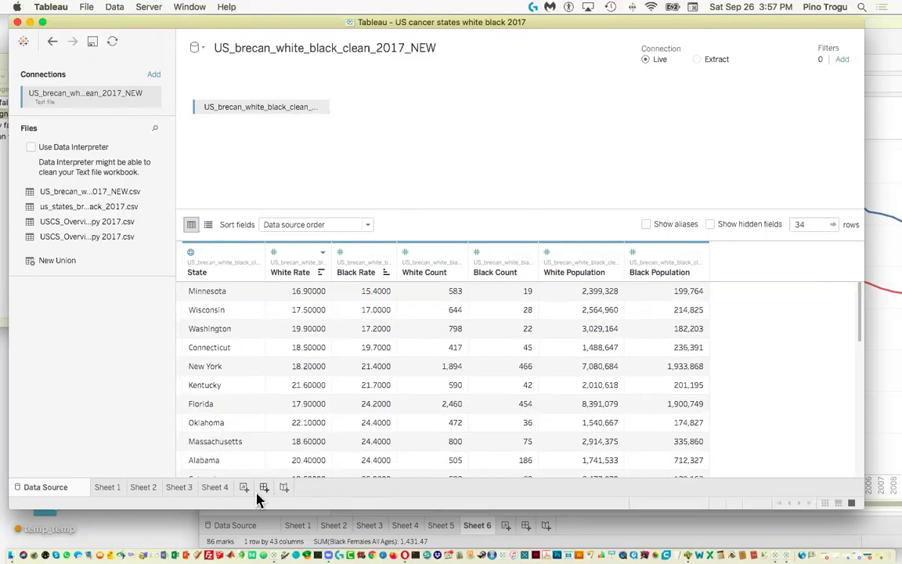
# Widen the data source list on Sheet 1 to show full names, and select US_brecan_white_black_clean_2017_NEW on the blank Sheet 3
pyautogui.click(107, 488)
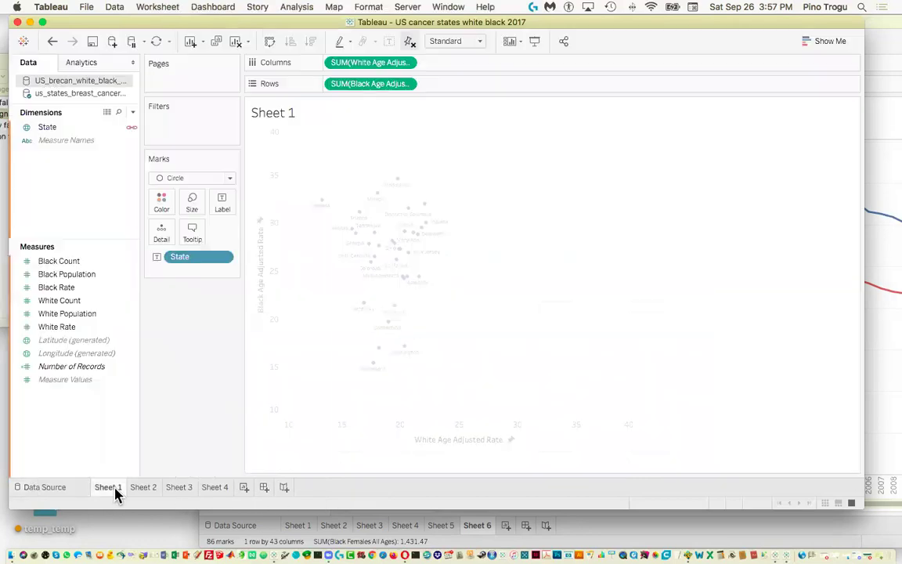
pyautogui.moveTo(137, 417); pyautogui.dragTo(234, 417)
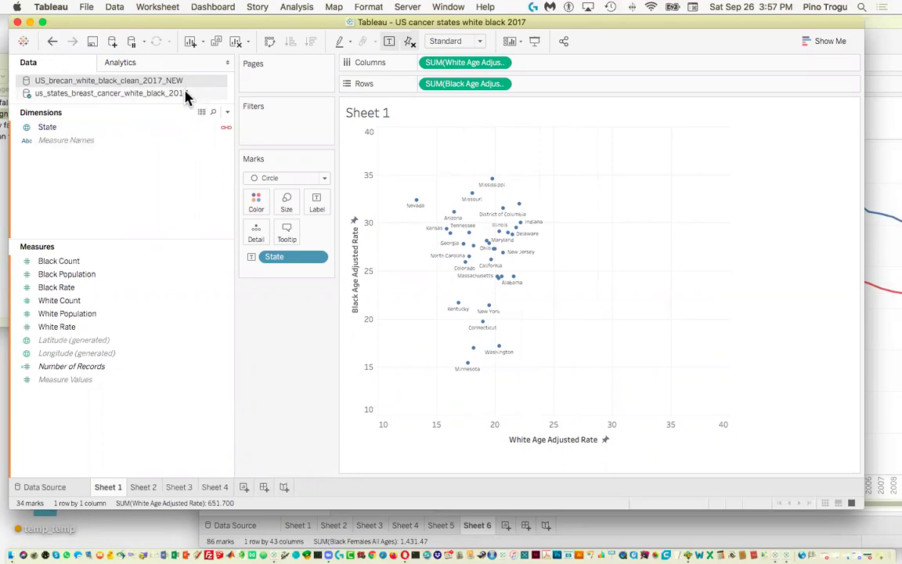
pyautogui.click(157, 491)
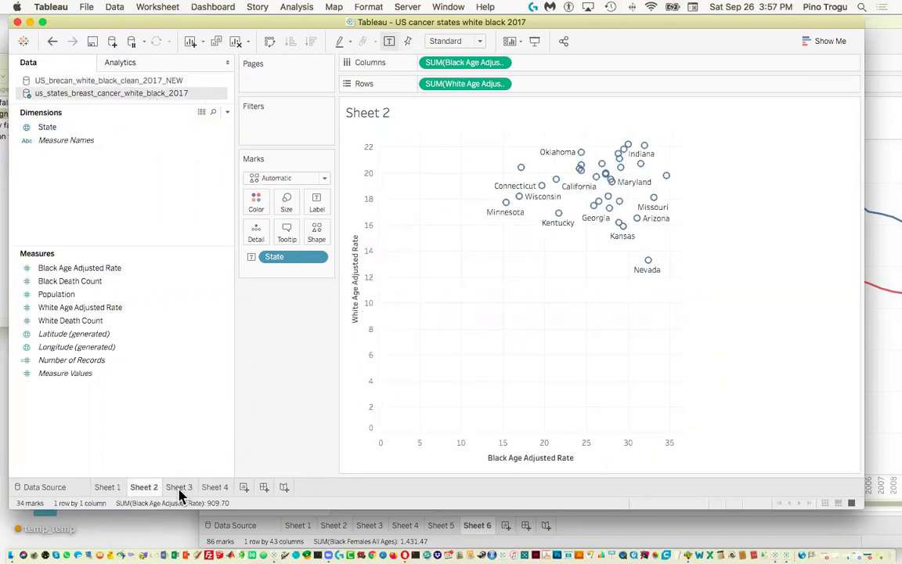
pyautogui.click(180, 490)
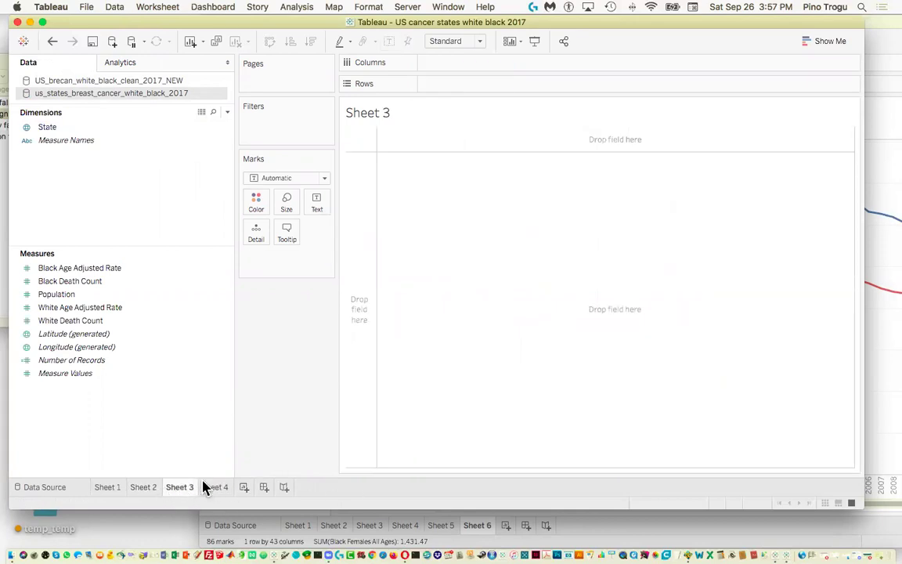
pyautogui.click(144, 83)
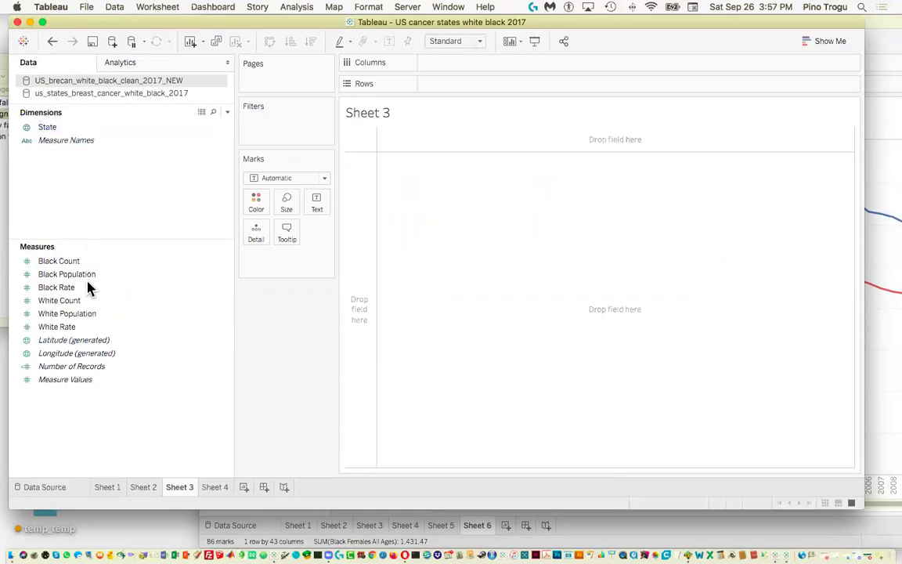
# Look over the State dimension and the measures such as Black Count and White Population in the new data source
pyautogui.click(69, 265)
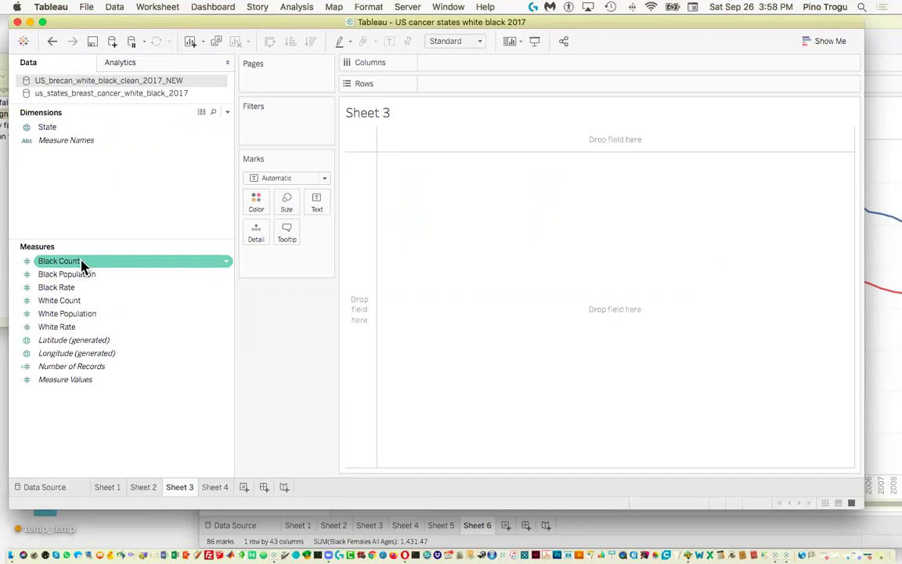
pyautogui.click(77, 129)
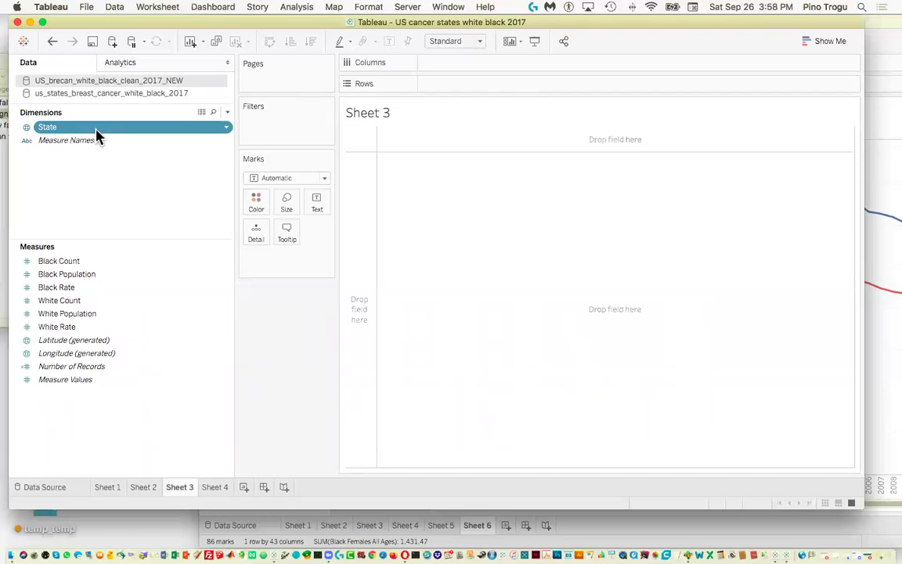
pyautogui.click(121, 316)
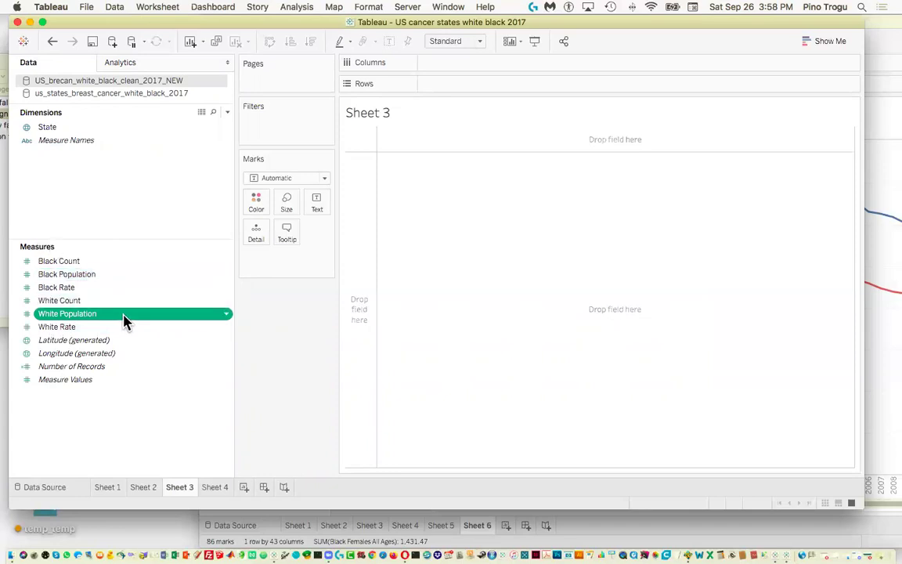
pyautogui.click(154, 412)
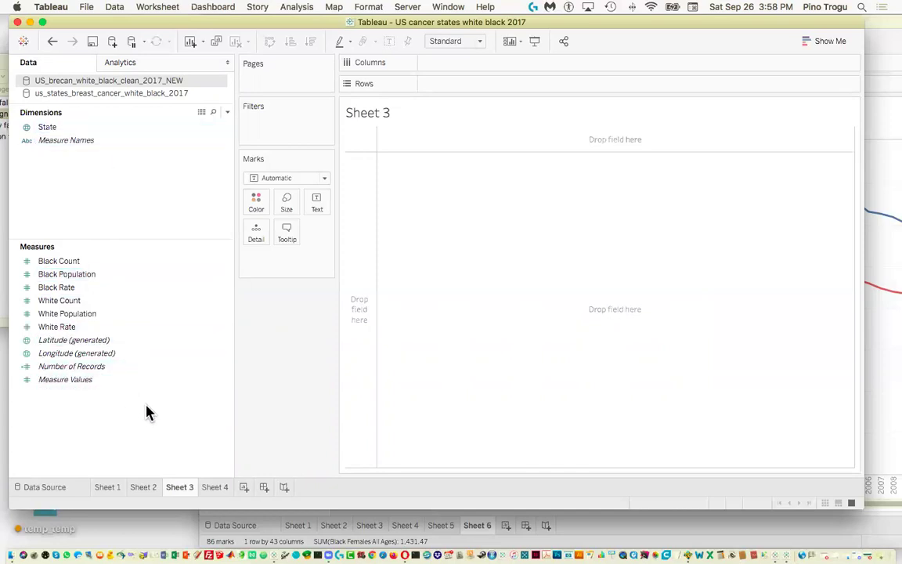
# Try placing the State dimension on Rows in Sheet 3 and undo the placement
pyautogui.moveTo(47, 127); pyautogui.dragTo(483, 94)
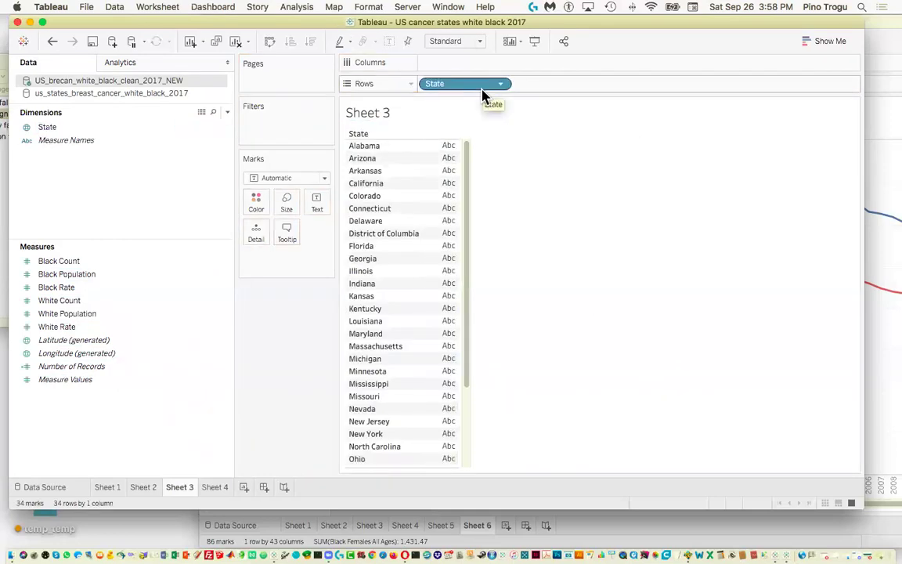
pyautogui.click(82, 129)
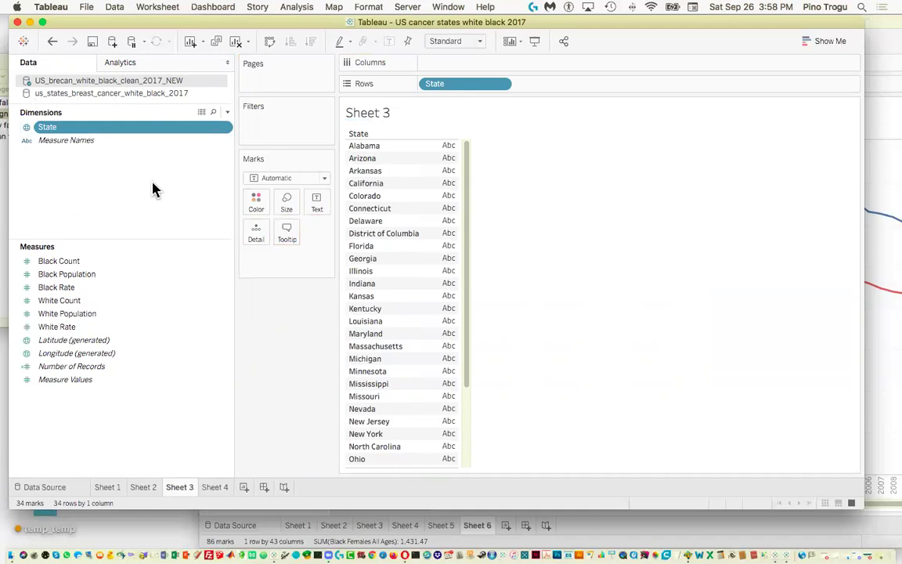
pyautogui.hotkey('ctrl', 'z')
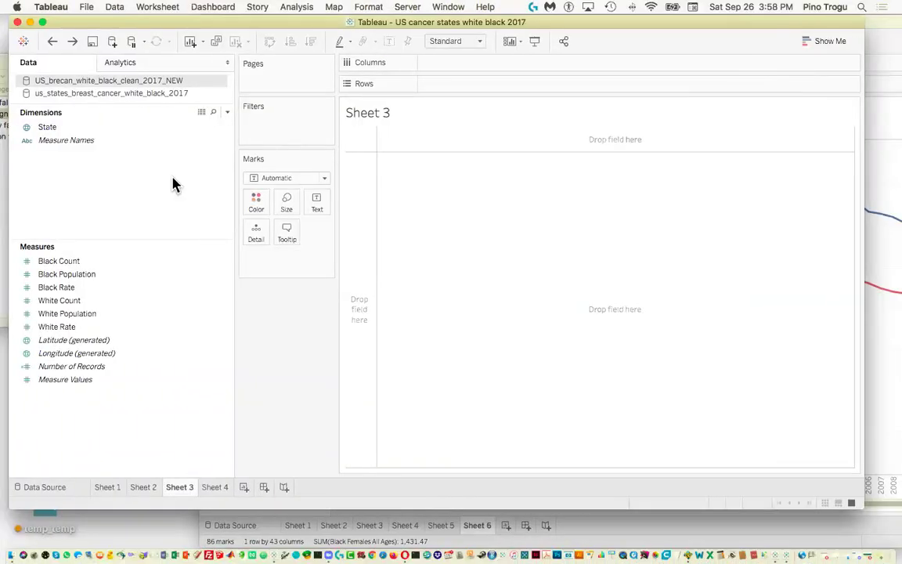
# Open tableau_color_sticky_notes_2.jpg from the desktop in Photoshop and enlarge its document window
pyautogui.press('F11')
pyautogui.click(849, 121)
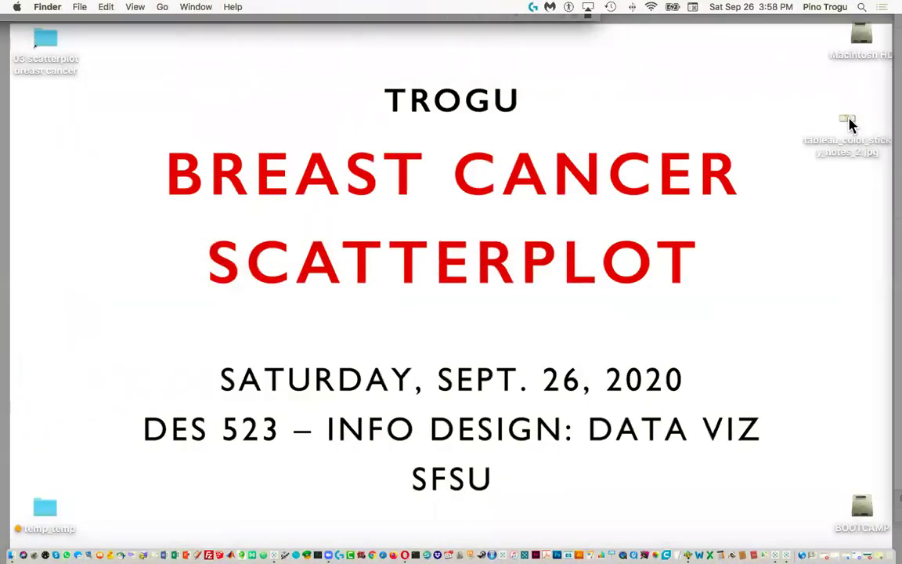
pyautogui.click(850, 121)
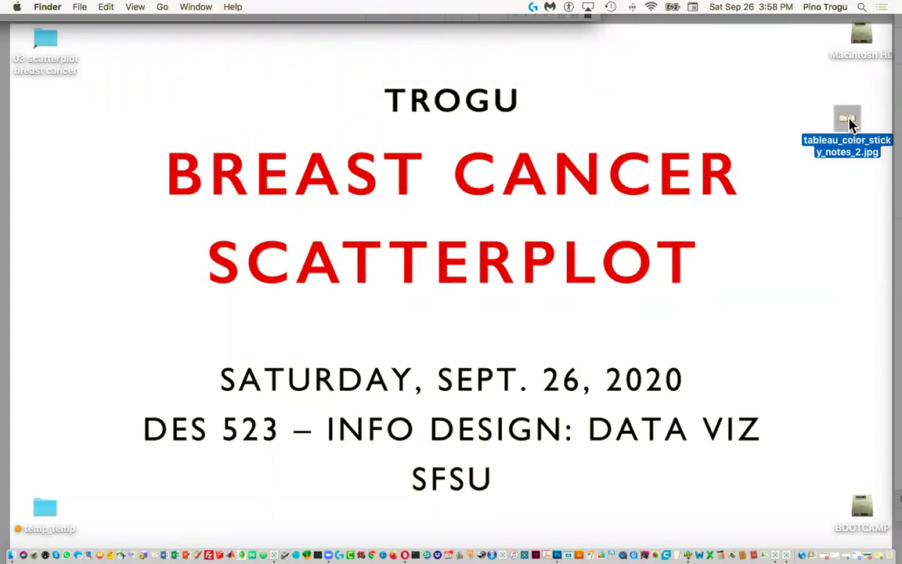
pyautogui.doubleClick(849, 121)
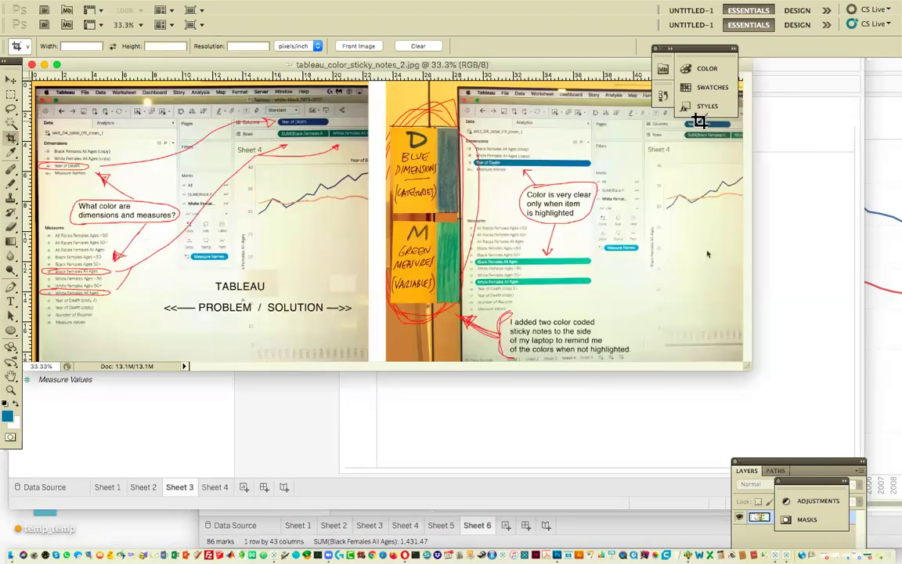
pyautogui.moveTo(748, 366); pyautogui.dragTo(864, 454)
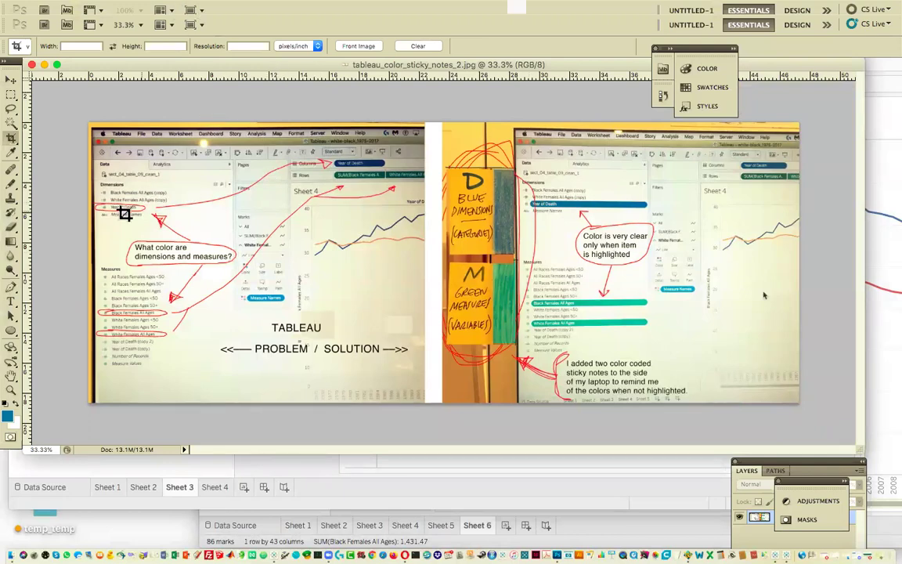
# Enlarge the annotated image and examine its question about field colors, the two sticky notes and the highlighted Tableau fields
pyautogui.press('super+equal')
pyautogui.press('super+equal')
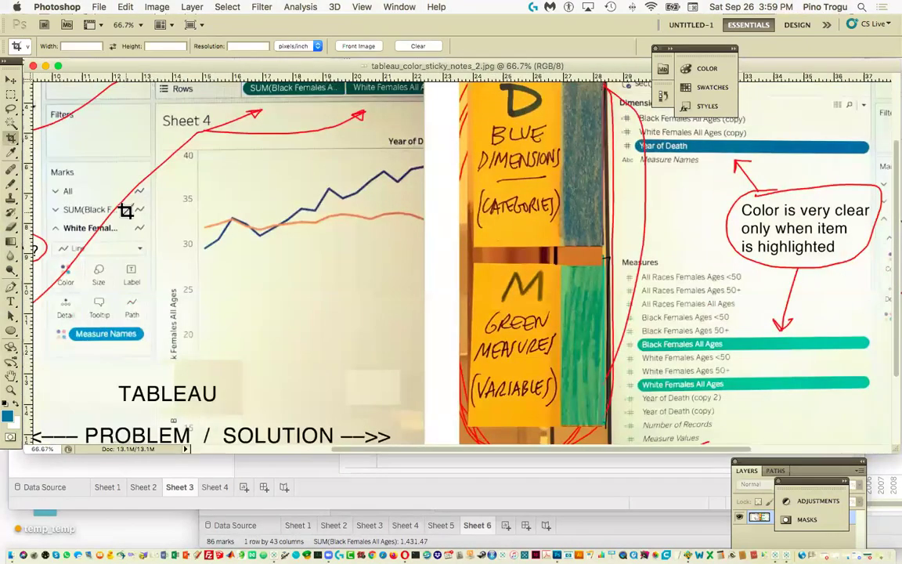
pyautogui.hscroll(-10, 224, 229)
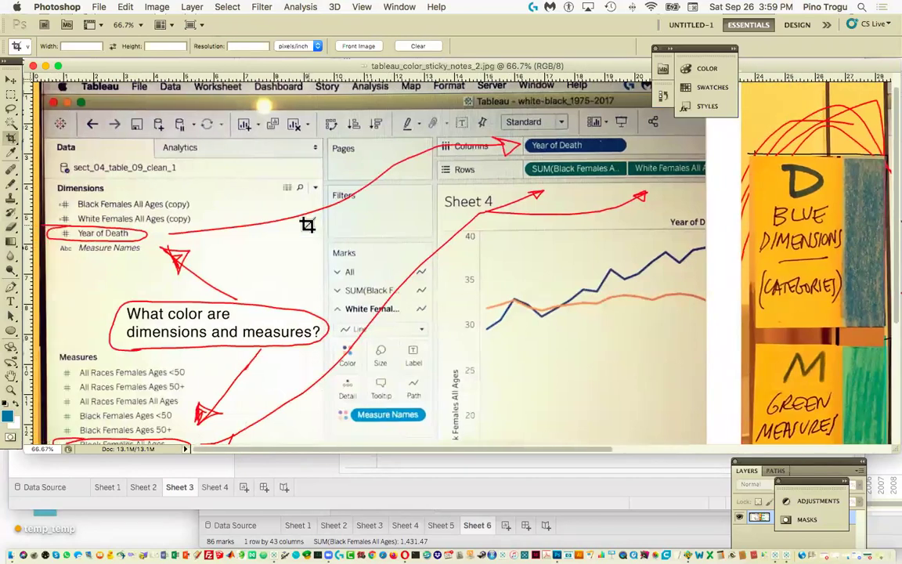
pyautogui.scroll(-4, 306, 223)
pyautogui.scroll(2, 306, 225)
pyautogui.scroll(3, 307, 224)
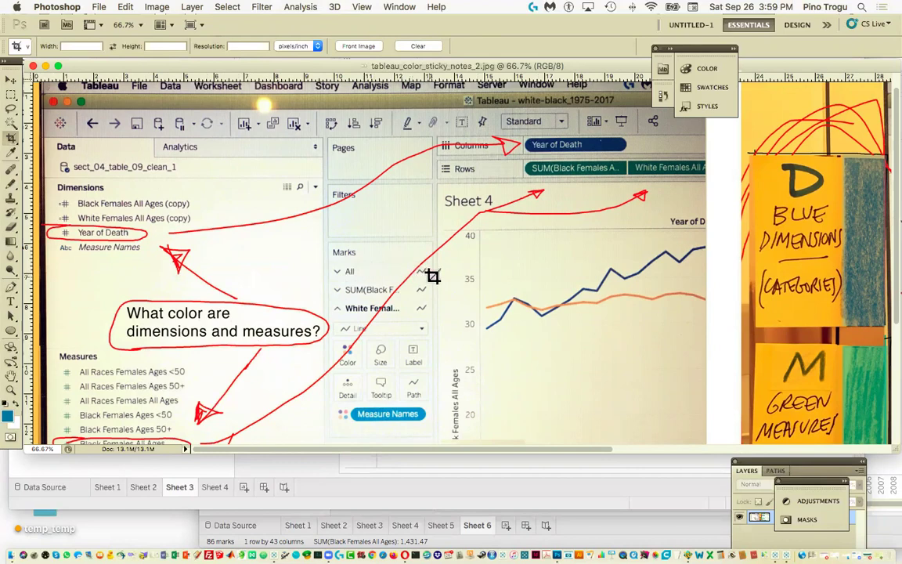
pyautogui.hscroll(3, 426, 275)
pyautogui.hscroll(10, 424, 277)
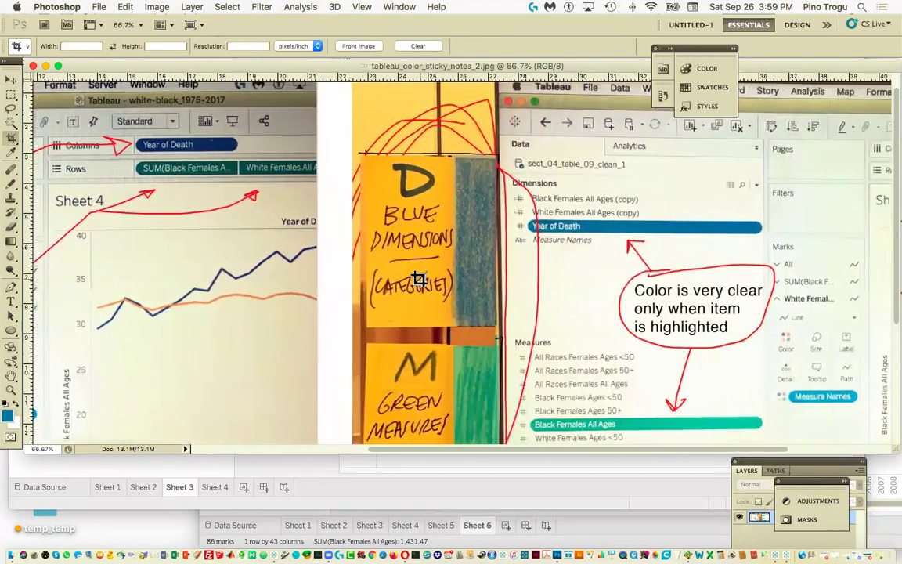
pyautogui.scroll(-3, 417, 275)
pyautogui.hscroll(1, 416, 279)
pyautogui.scroll(1, 415, 280)
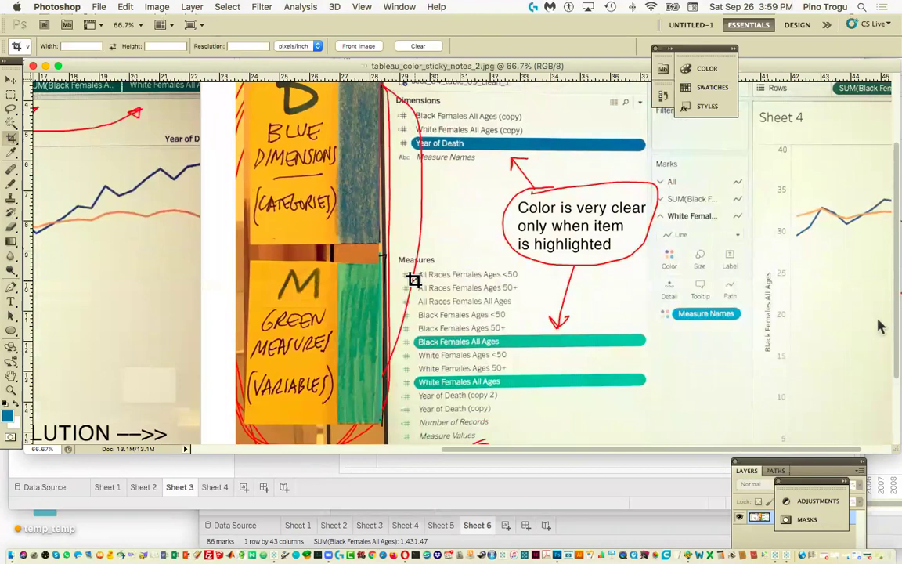
# Shrink and reposition the sticky-note image to review the blue dimensions and green measures reminder beside the Tableau screenshot
pyautogui.press('super+minus')
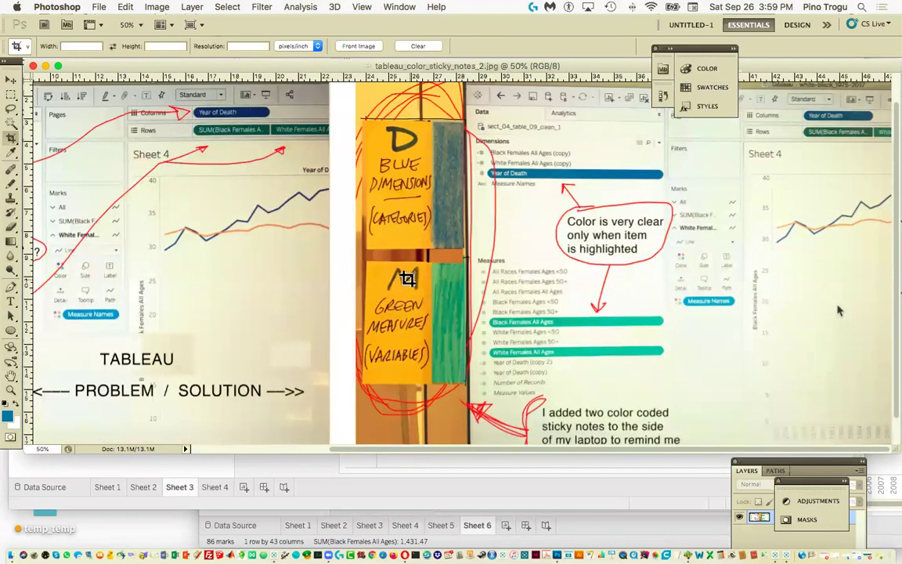
pyautogui.moveTo(585, 67); pyautogui.dragTo(361, 77)
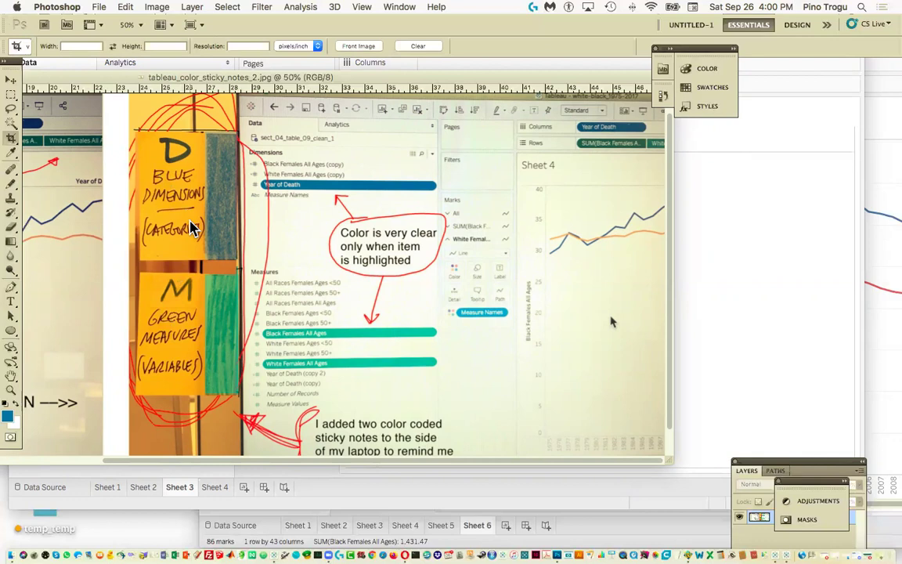
pyautogui.scroll(-2, 259, 228)
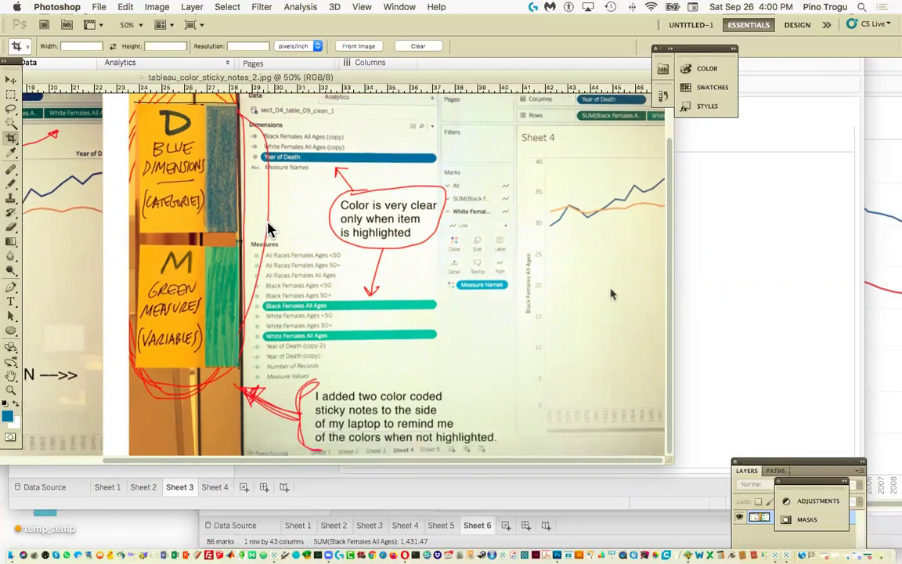
pyautogui.scroll(1, 267, 230)
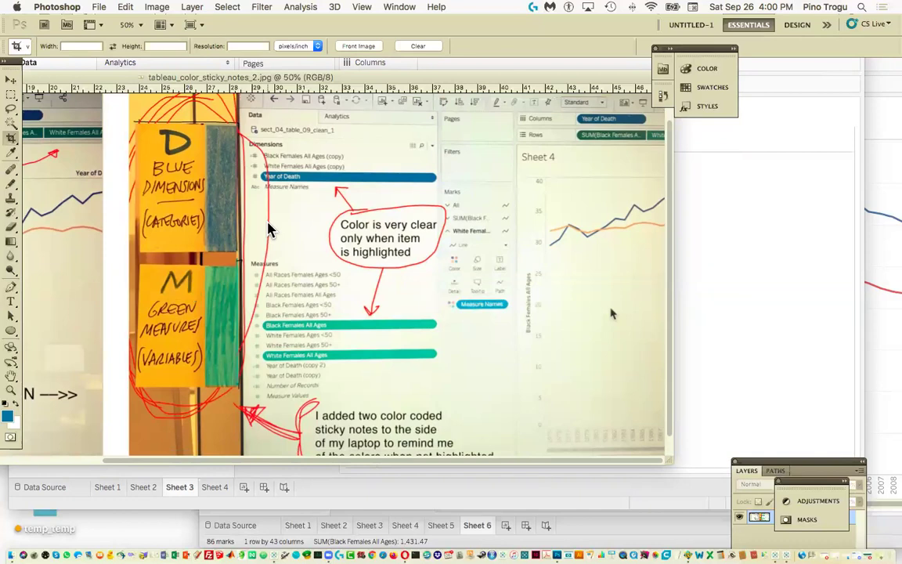
pyautogui.press('super+minus')
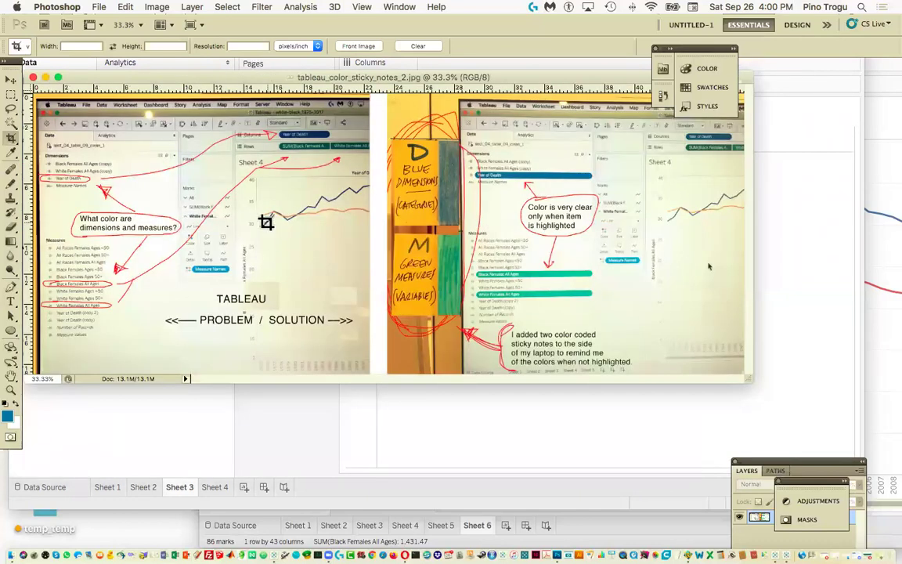
# Hide the Photoshop image and bring the Tableau workbook back to the front on Sheet 3
pyautogui.press('super+h')
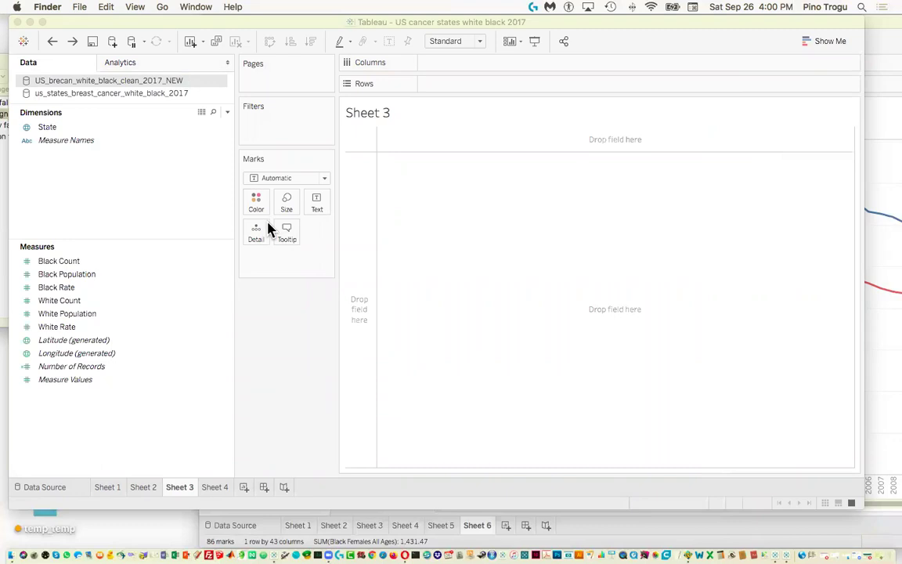
pyautogui.click(216, 29)
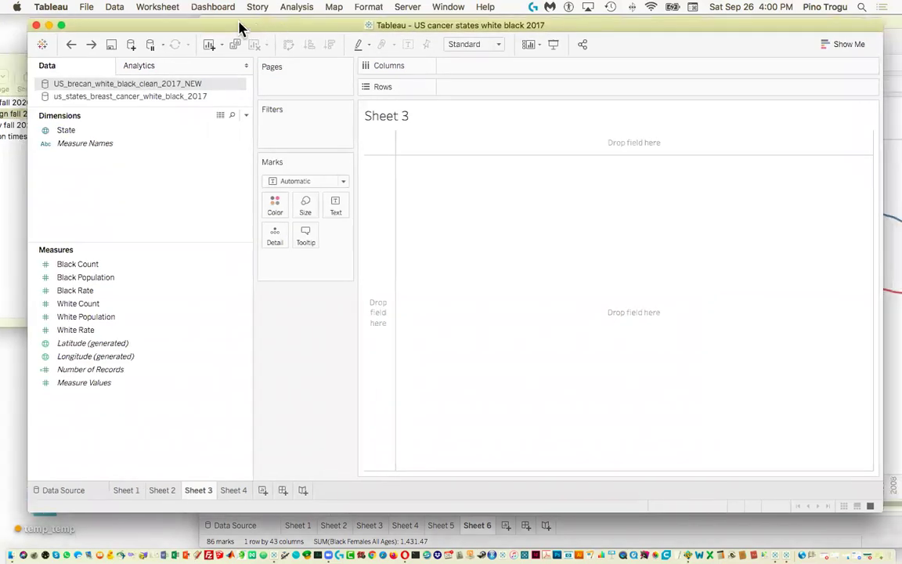
pyautogui.click(407, 206)
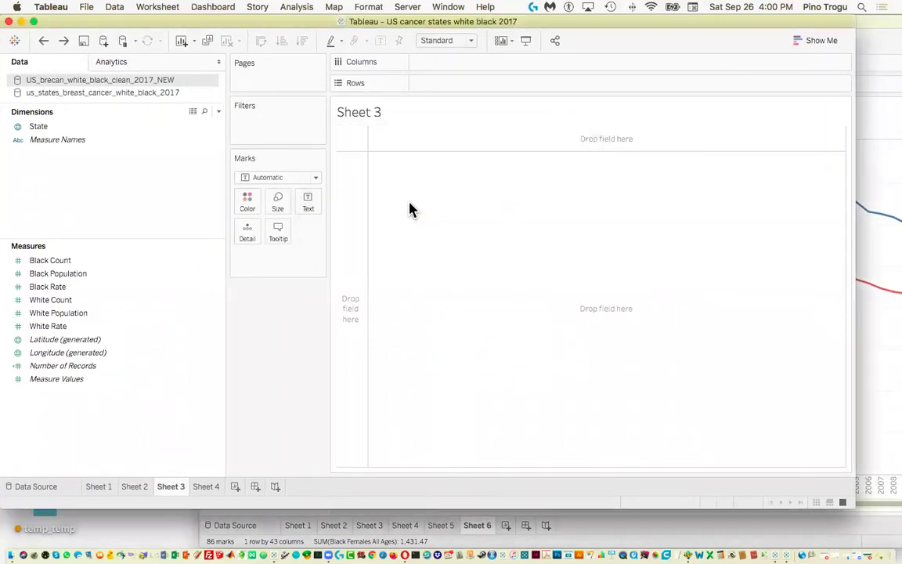
# Go to the finished scatterplot on Sheet 1 and examine the colors of its measures, such as Black Death Count and White Age Adjusted Rate
pyautogui.click(104, 489)
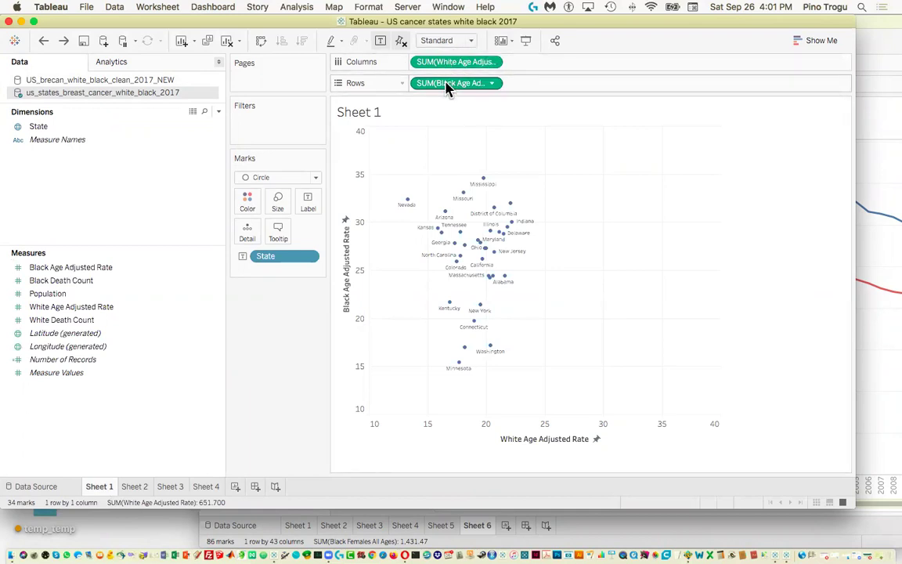
pyautogui.click(66, 307)
pyautogui.click(76, 292)
pyautogui.click(75, 282)
pyautogui.click(76, 291)
pyautogui.click(76, 283)
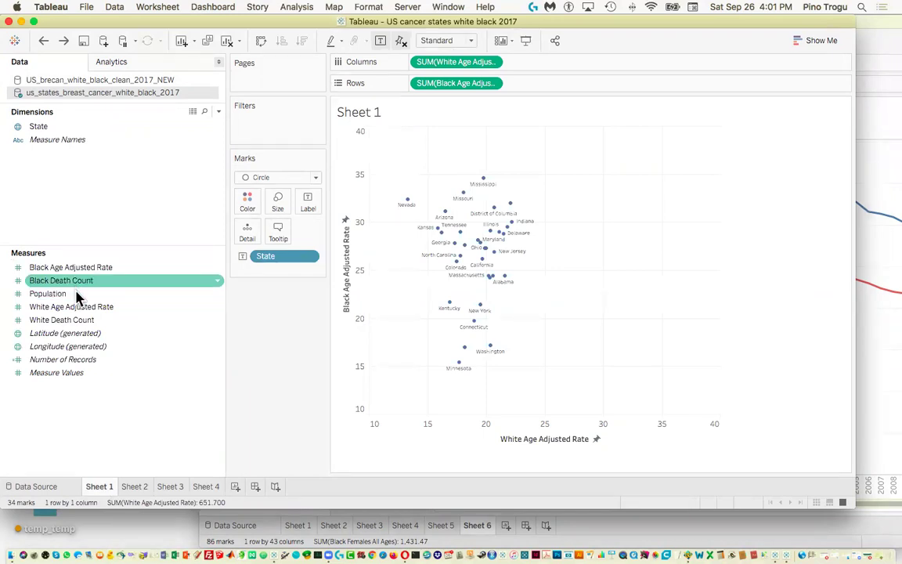
pyautogui.click(79, 308)
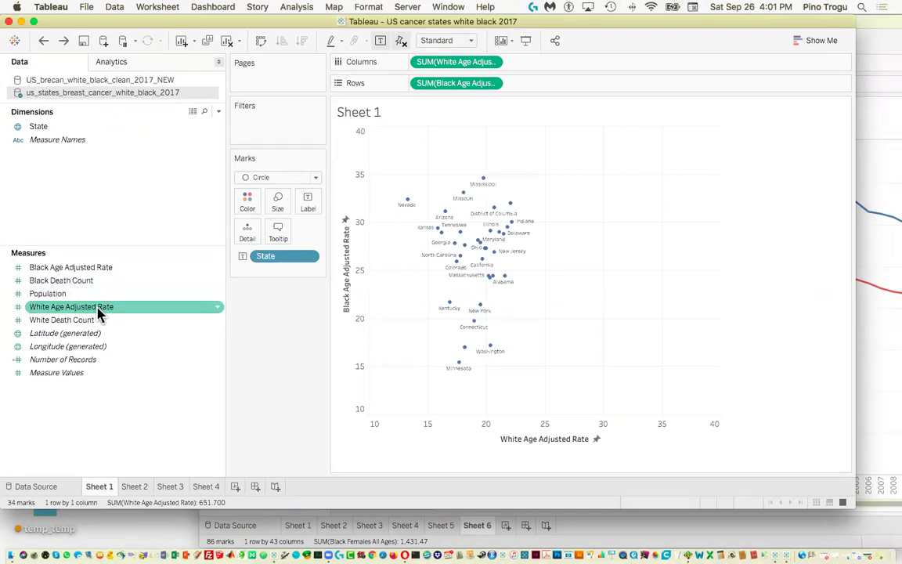
pyautogui.click(176, 322)
pyautogui.click(172, 346)
pyautogui.click(171, 281)
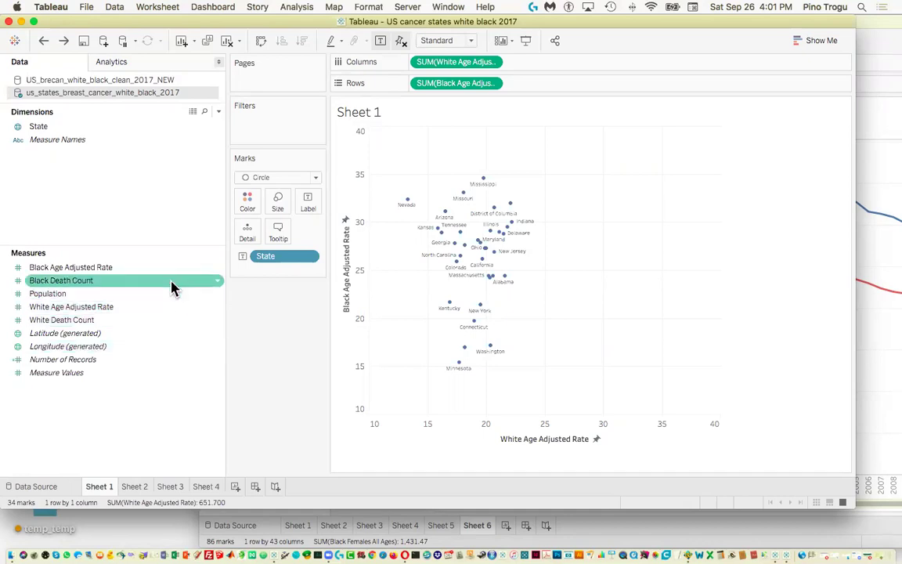
pyautogui.click(181, 267)
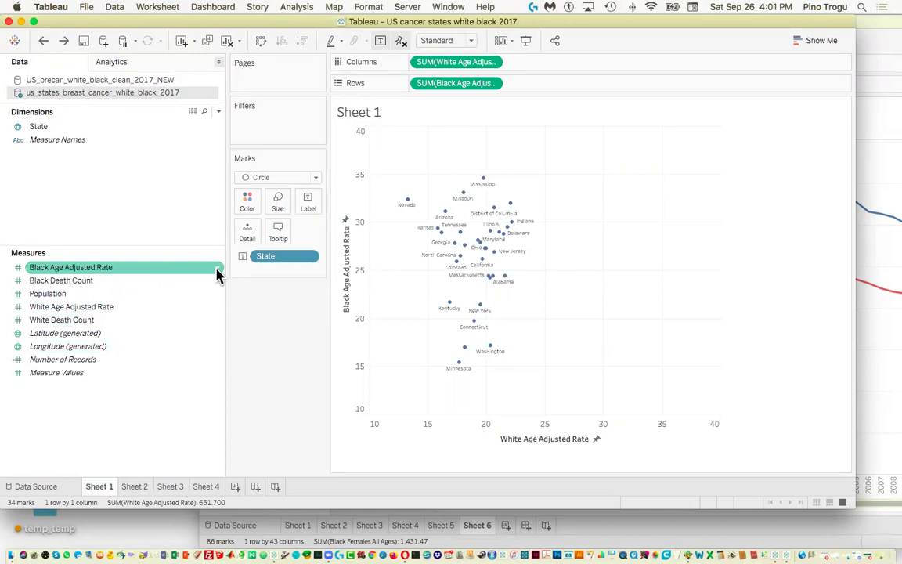
# Check the conversion options for Black Age Adjusted Rate and State on Sheet 1, leaving both fields unconverted
pyautogui.click(218, 271)
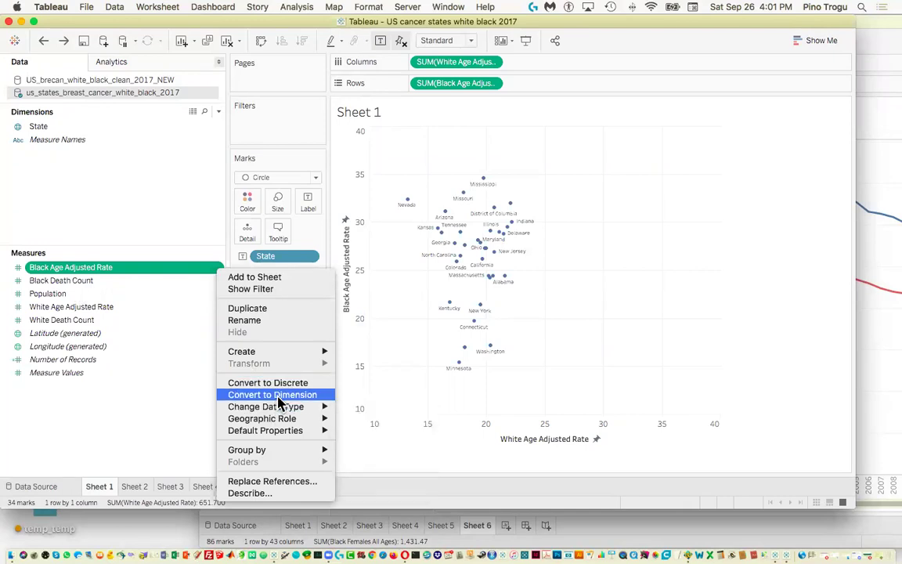
pyautogui.click(130, 432)
pyautogui.click(79, 128)
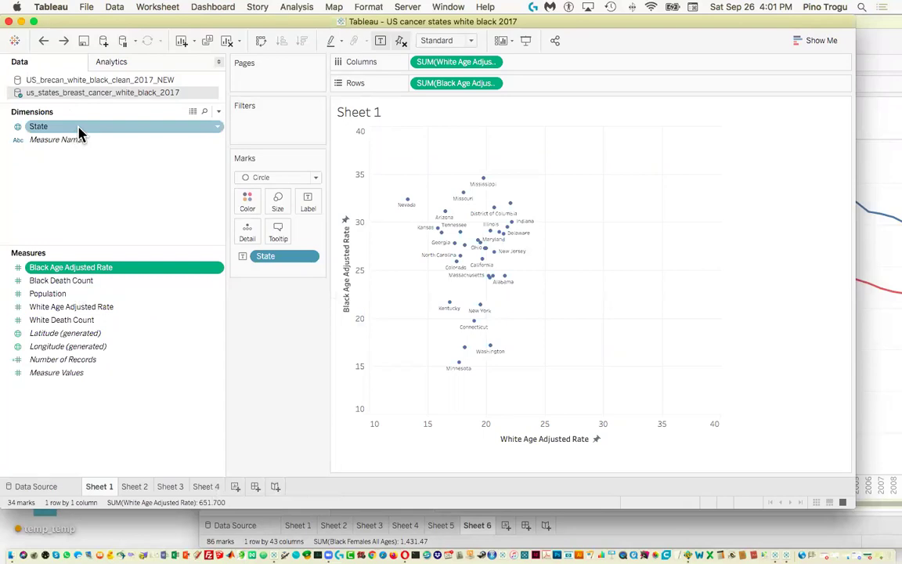
pyautogui.click(217, 128)
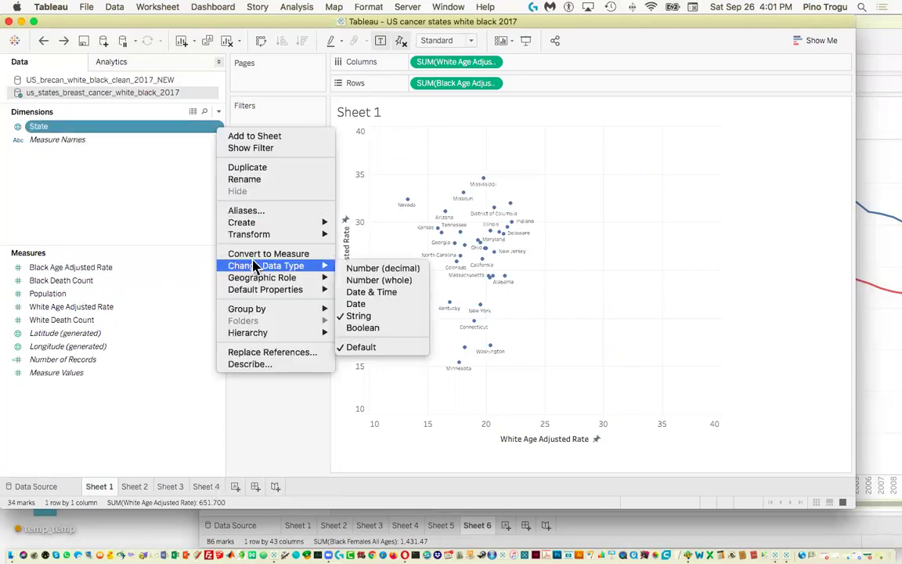
pyautogui.click(155, 202)
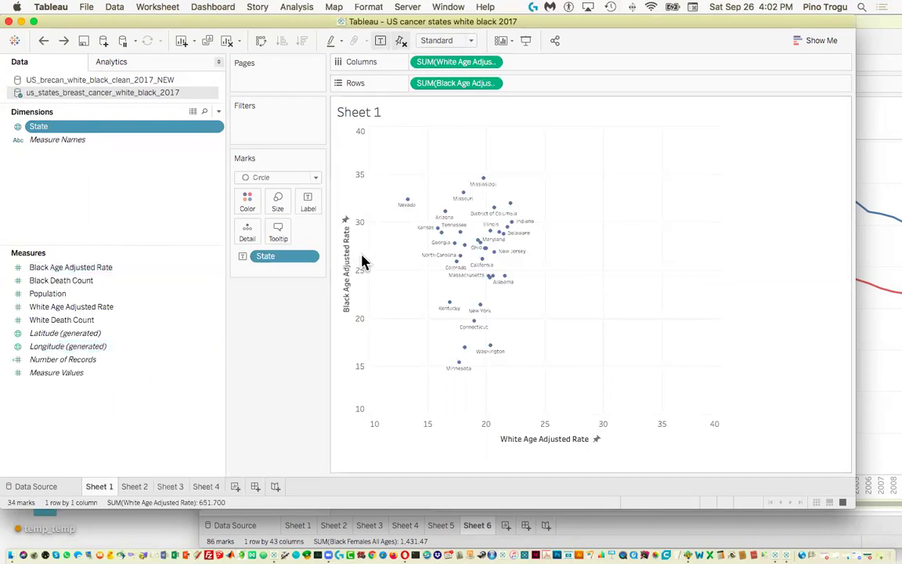
# Return to the blank Sheet 3 and select the US_brecan_white_black_clean_2017_NEW data source
pyautogui.click(179, 487)
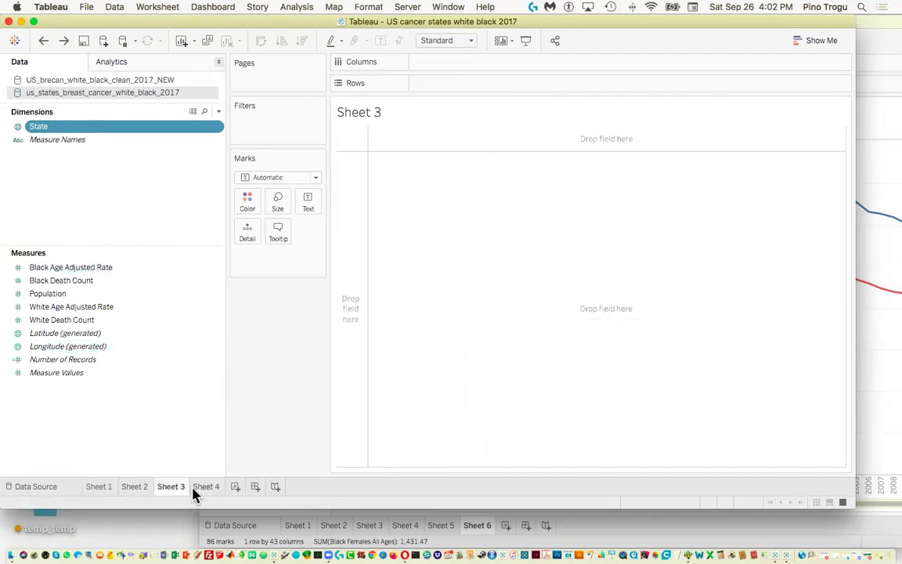
pyautogui.click(117, 81)
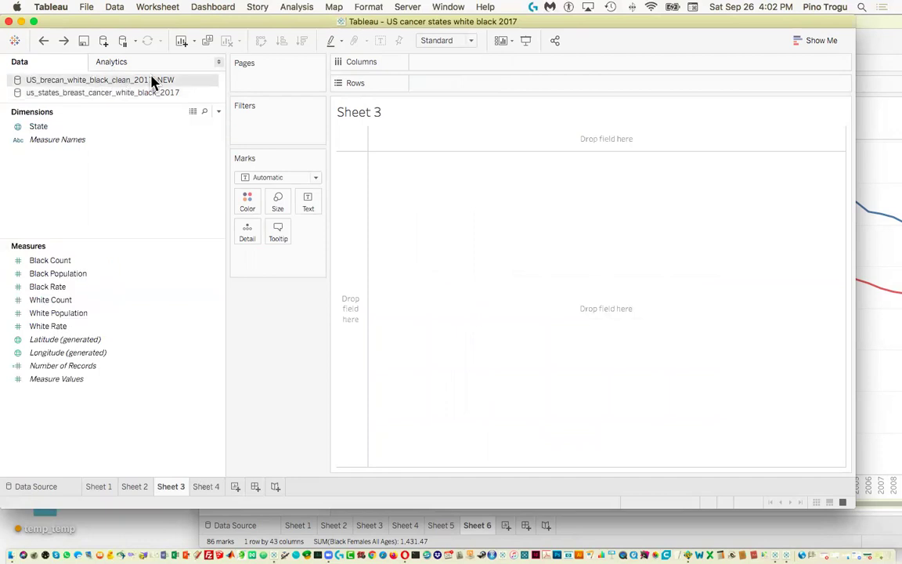
pyautogui.click(125, 126)
pyautogui.click(134, 261)
pyautogui.click(115, 240)
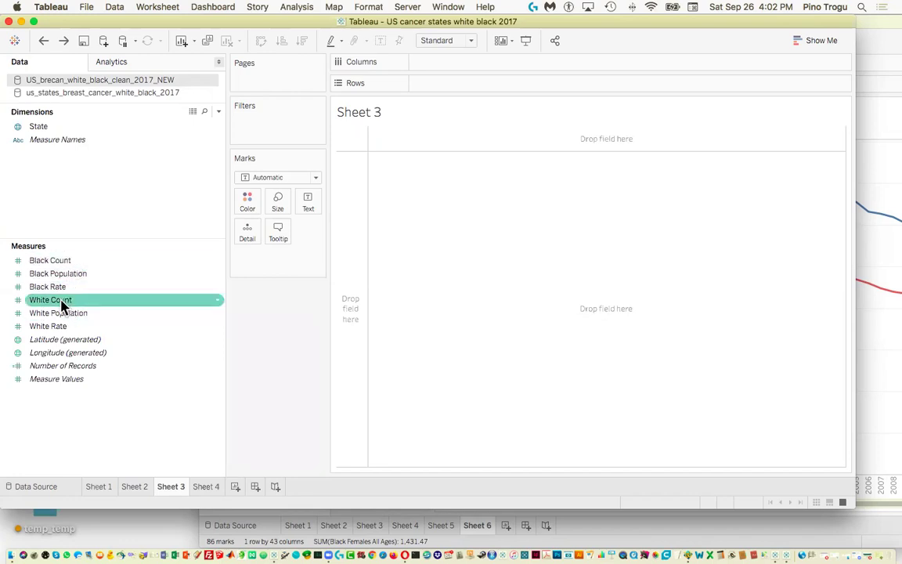
# Place the White Rate measure on Columns and the Black Rate measure on Rows in Sheet 3
pyautogui.moveTo(61, 332); pyautogui.dragTo(458, 90)
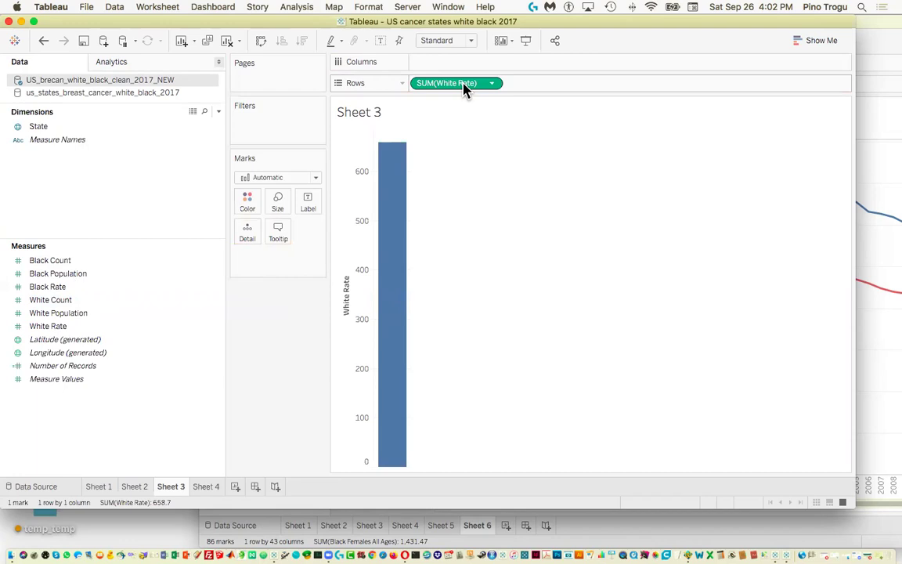
pyautogui.moveTo(462, 91); pyautogui.dragTo(464, 69)
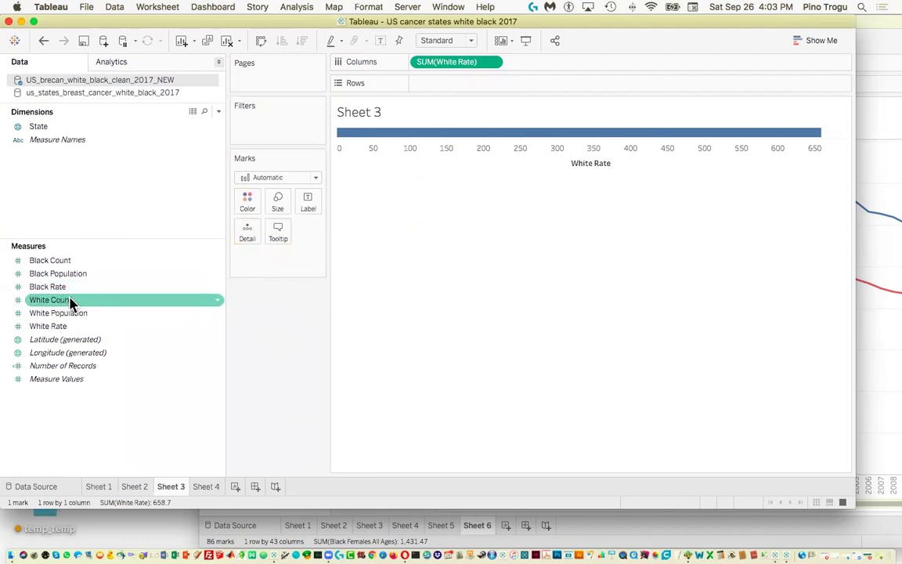
pyautogui.moveTo(66, 290); pyautogui.dragTo(455, 88)
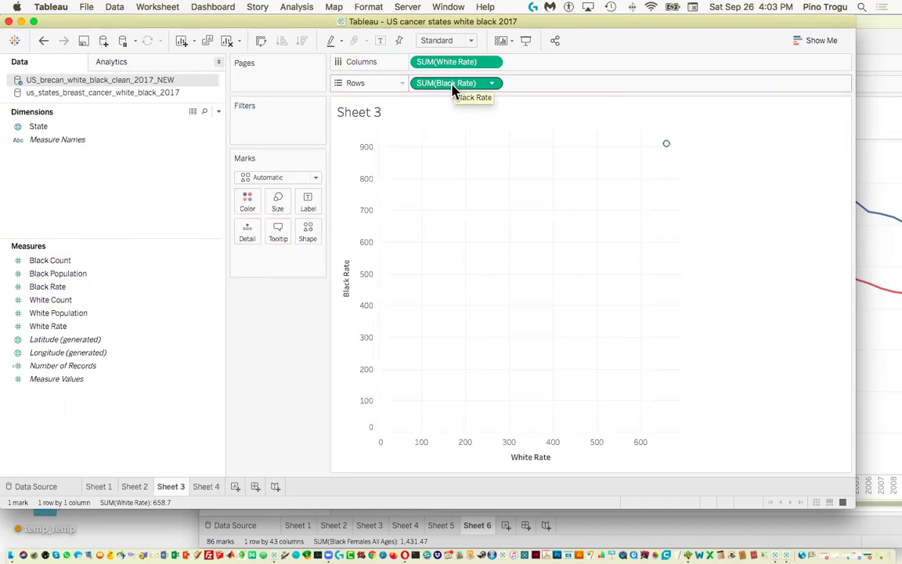
# Check the geographic role options available for the State dimension, leaving its current role in place
pyautogui.moveTo(668, 150)
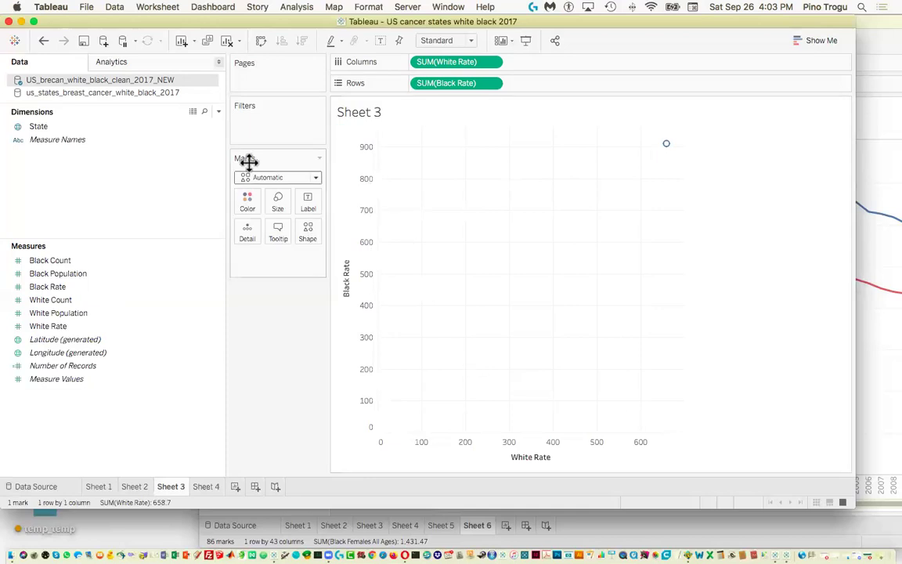
pyautogui.click(66, 129)
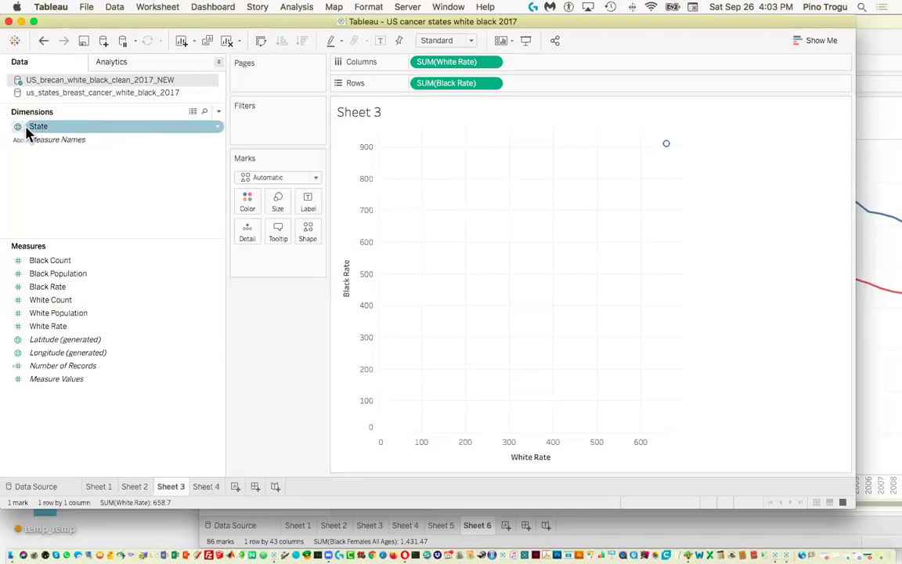
pyautogui.click(216, 128)
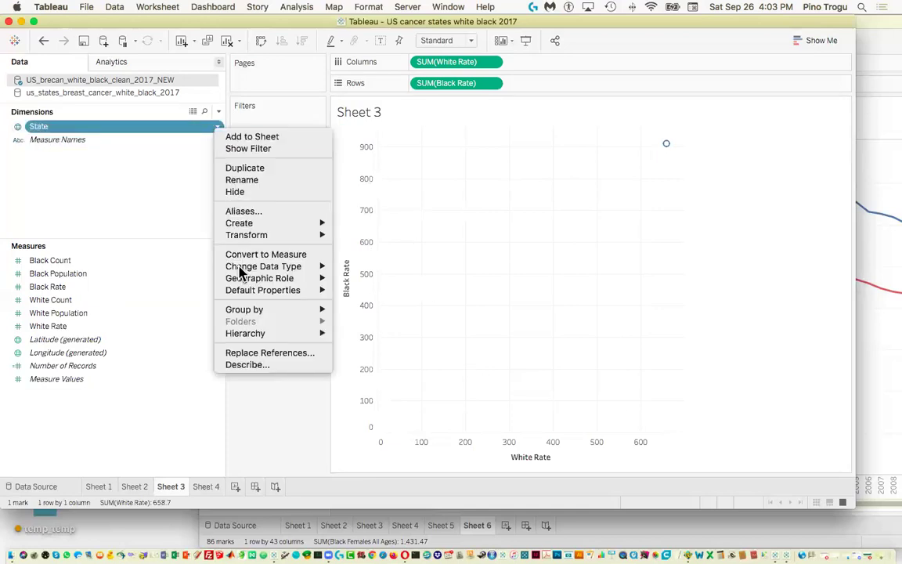
pyautogui.moveTo(257, 280)
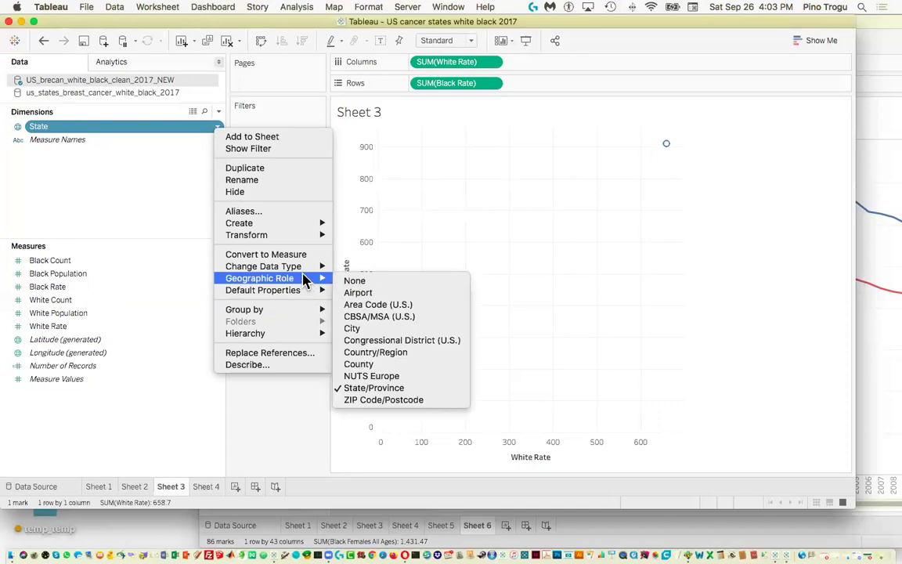
pyautogui.moveTo(284, 288)
pyautogui.moveTo(274, 268)
pyautogui.click(131, 174)
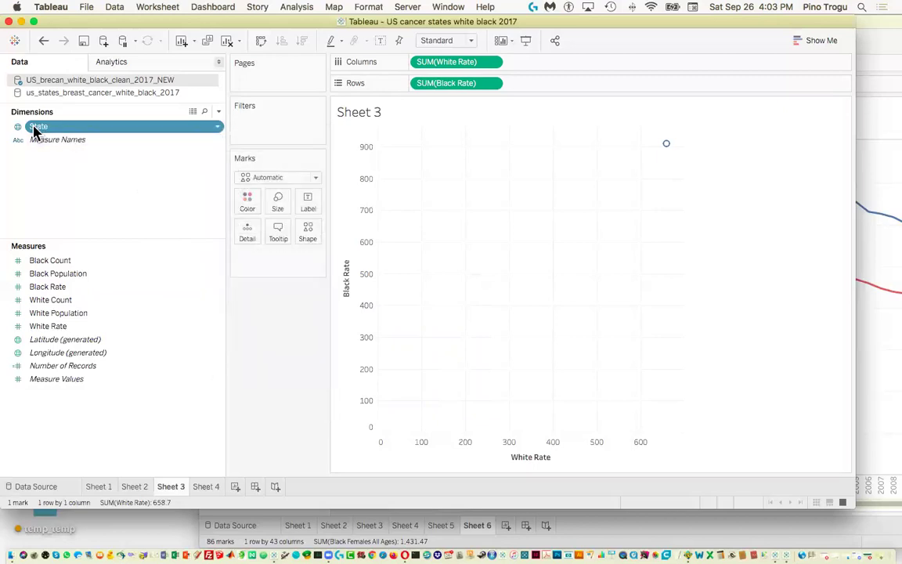
# Label the scatterplot marks on Sheet 3 with the State dimension
pyautogui.moveTo(34, 131); pyautogui.dragTo(311, 205)
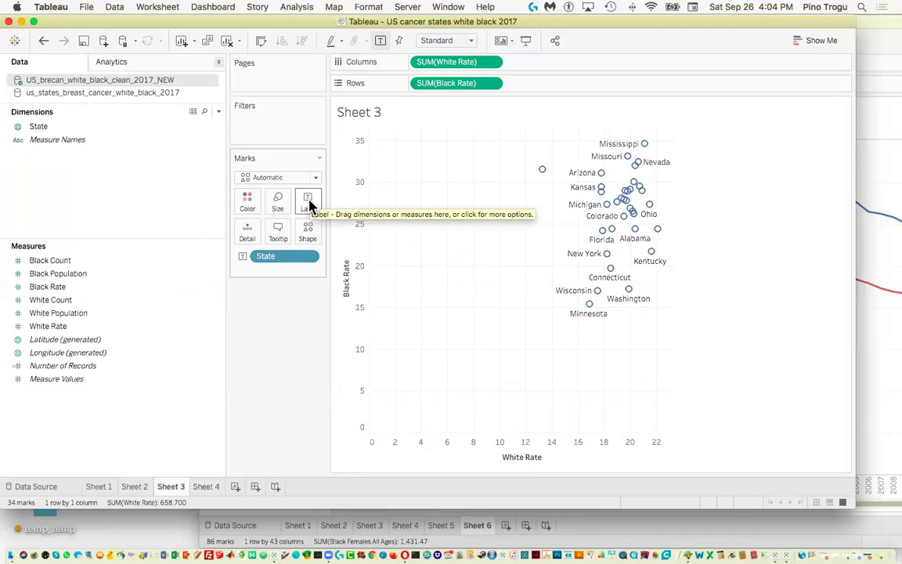
pyautogui.moveTo(589, 196)
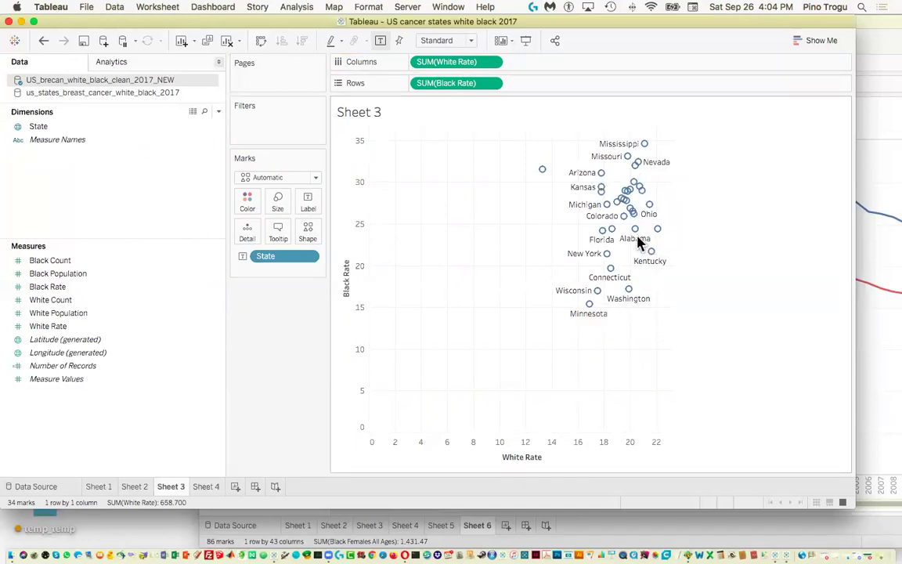
pyautogui.moveTo(640, 307)
pyautogui.moveTo(627, 207)
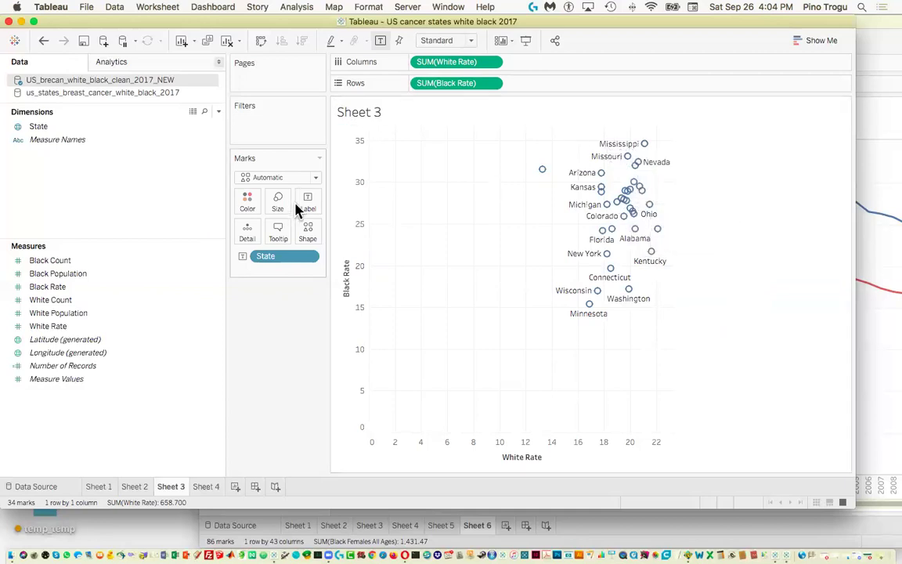
# Format the State field on the Marks card with a default header font size of 4 pt
pyautogui.click(310, 261)
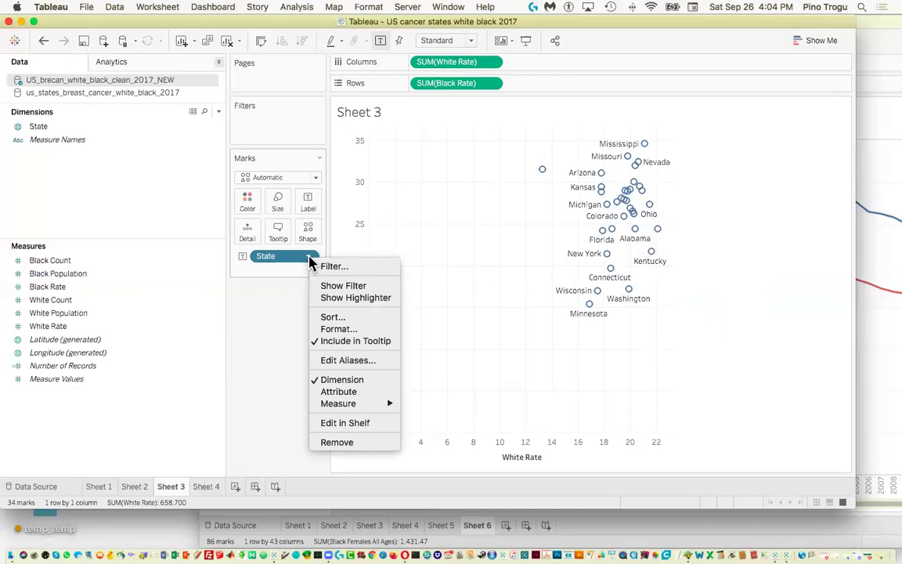
pyautogui.click(347, 330)
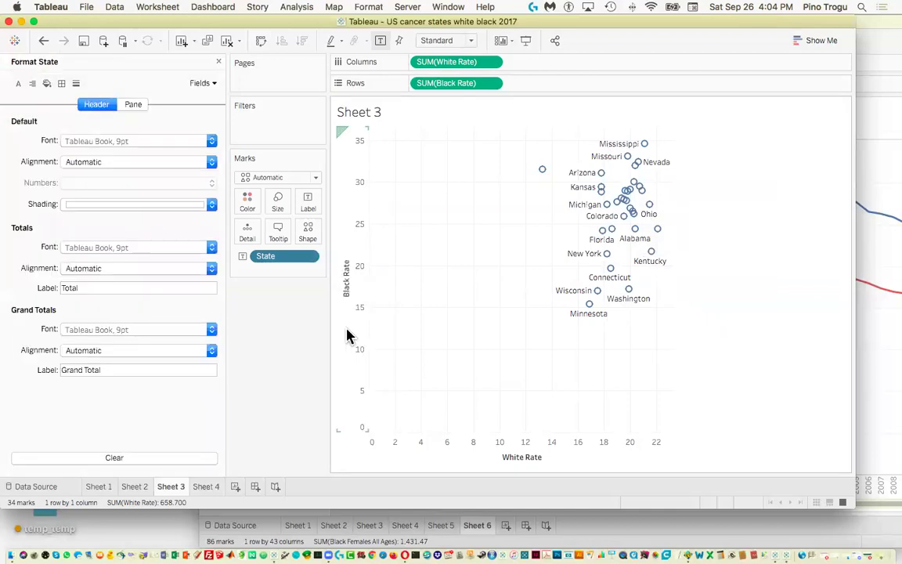
pyautogui.click(211, 142)
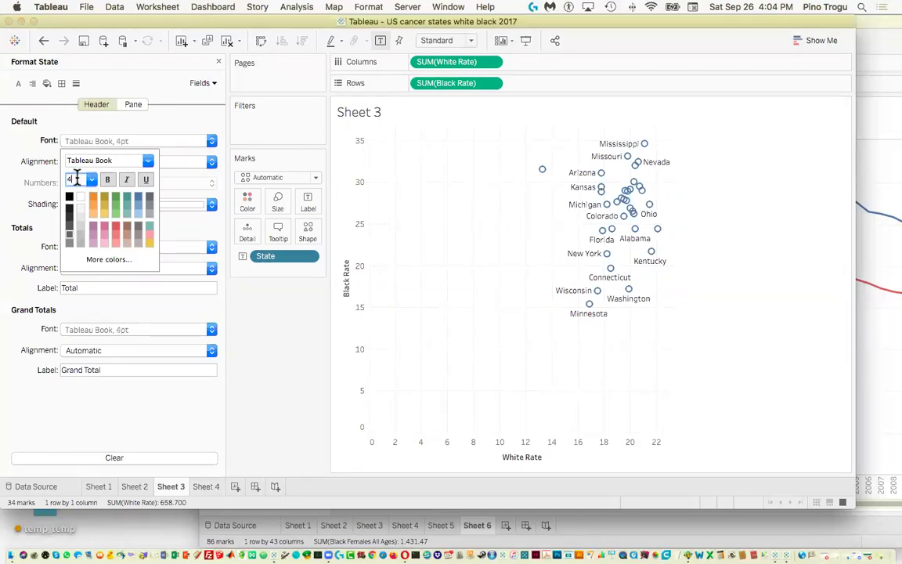
pyautogui.click(272, 316)
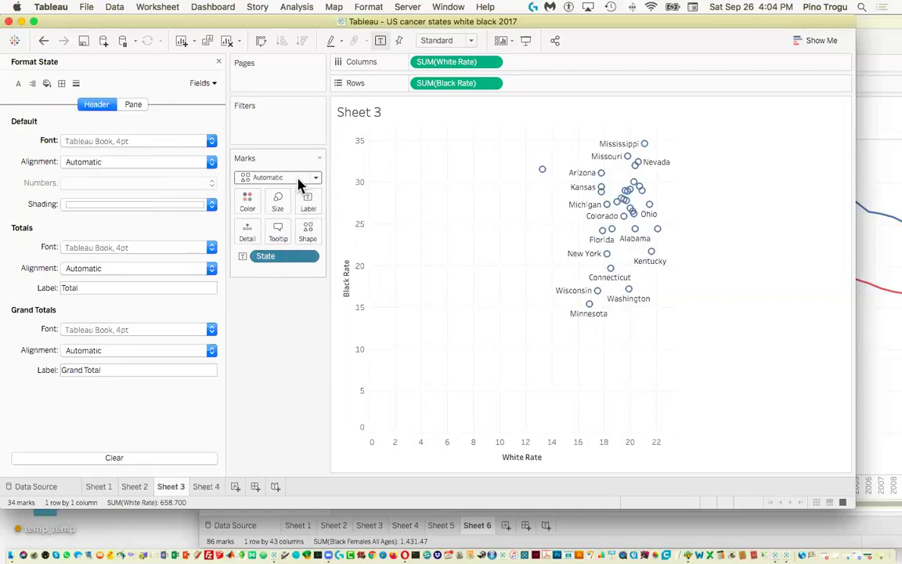
pyautogui.click(310, 260)
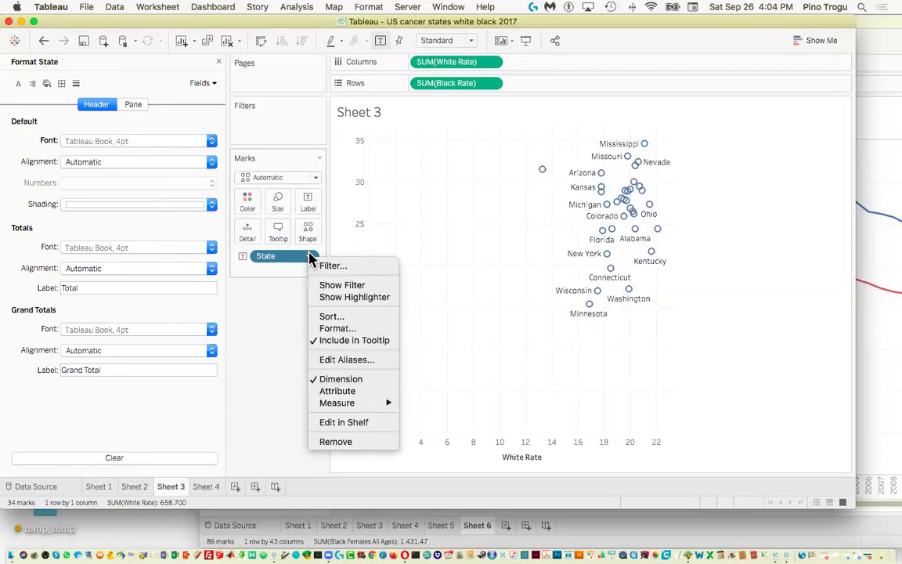
pyautogui.click(270, 313)
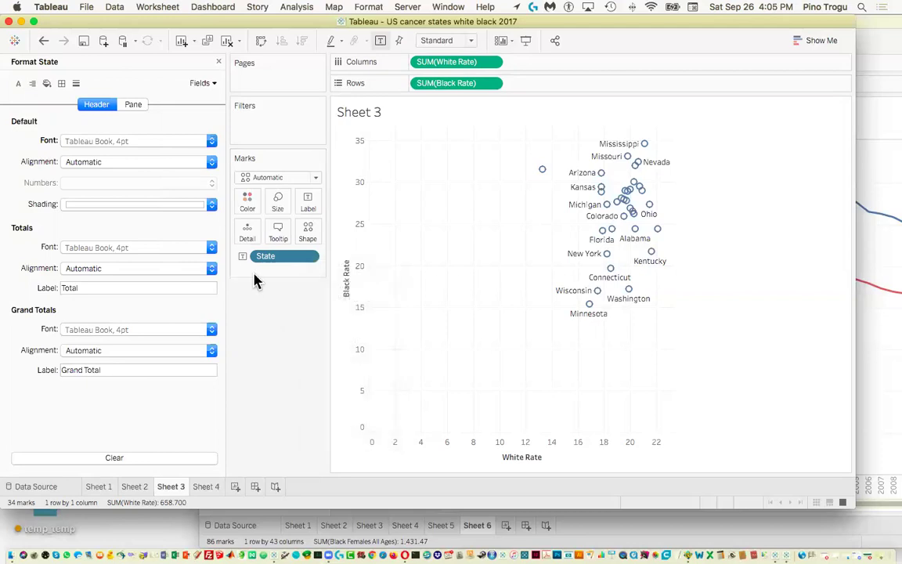
# Reduce the size of the scatterplot marks slightly so that more state labels fit
pyautogui.click(277, 206)
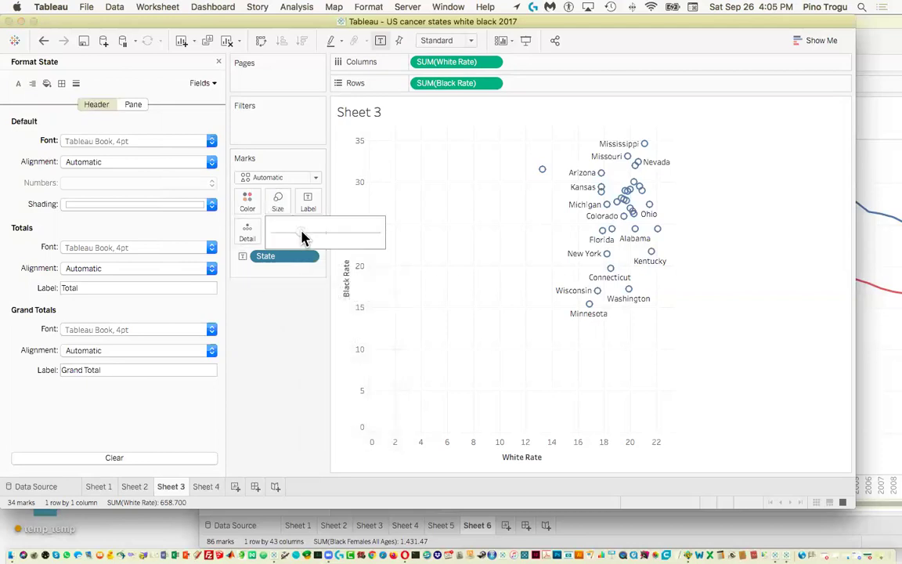
pyautogui.click(286, 234)
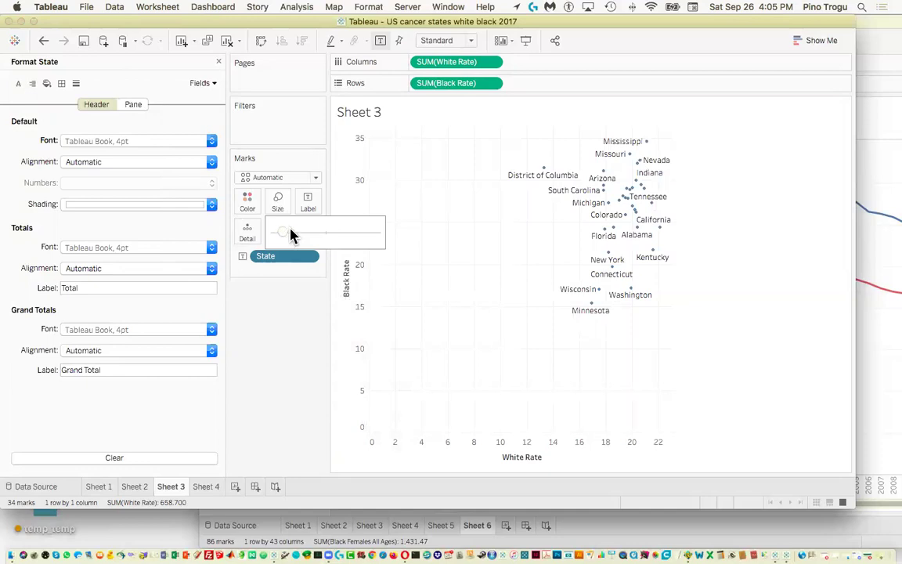
pyautogui.click(291, 234)
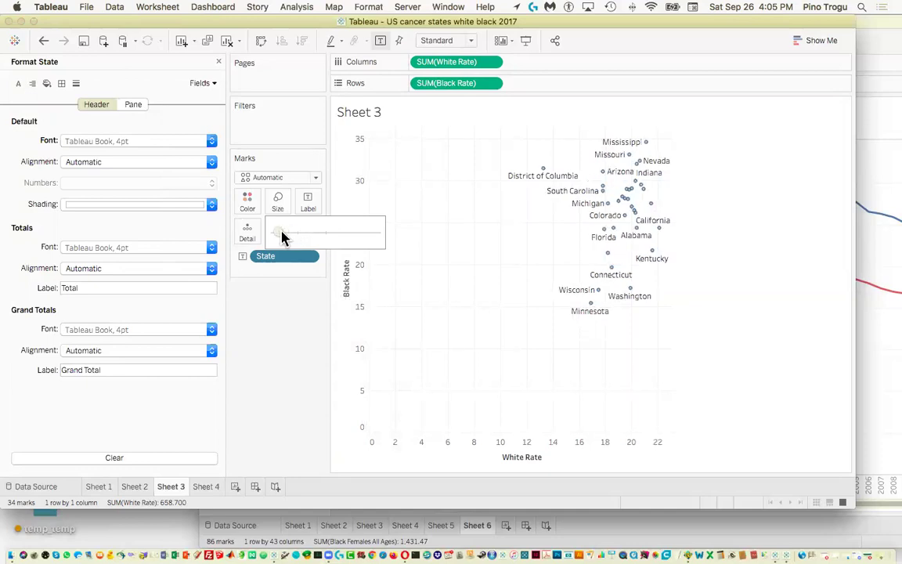
pyautogui.click(285, 239)
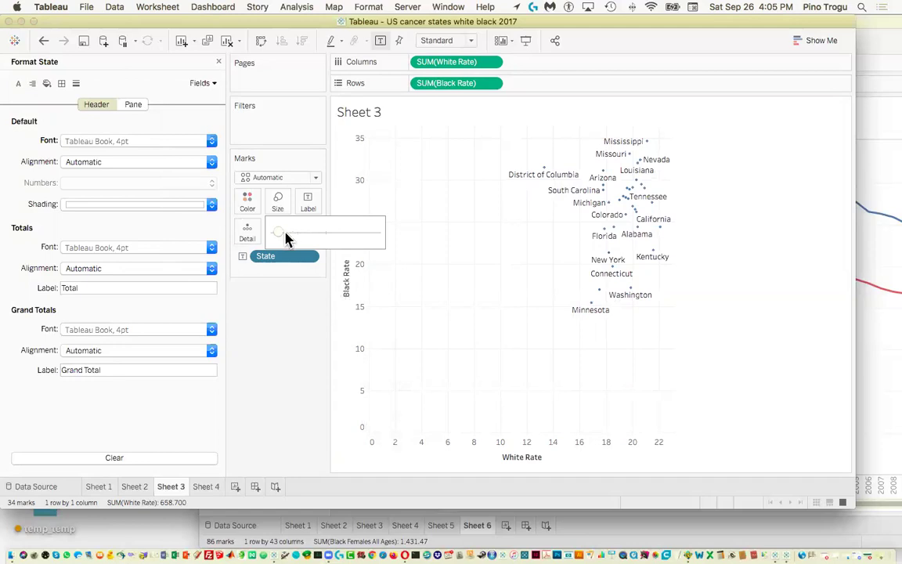
pyautogui.click(292, 233)
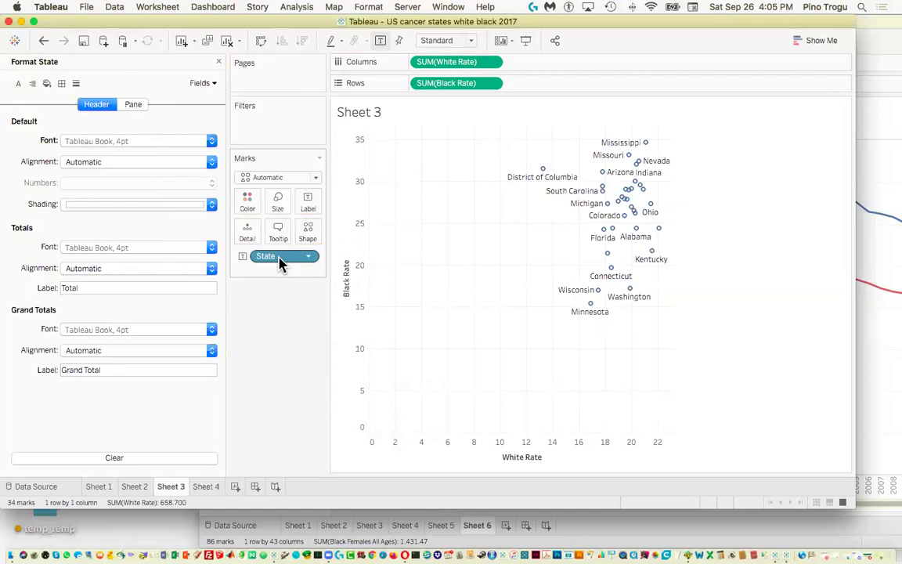
pyautogui.click(306, 260)
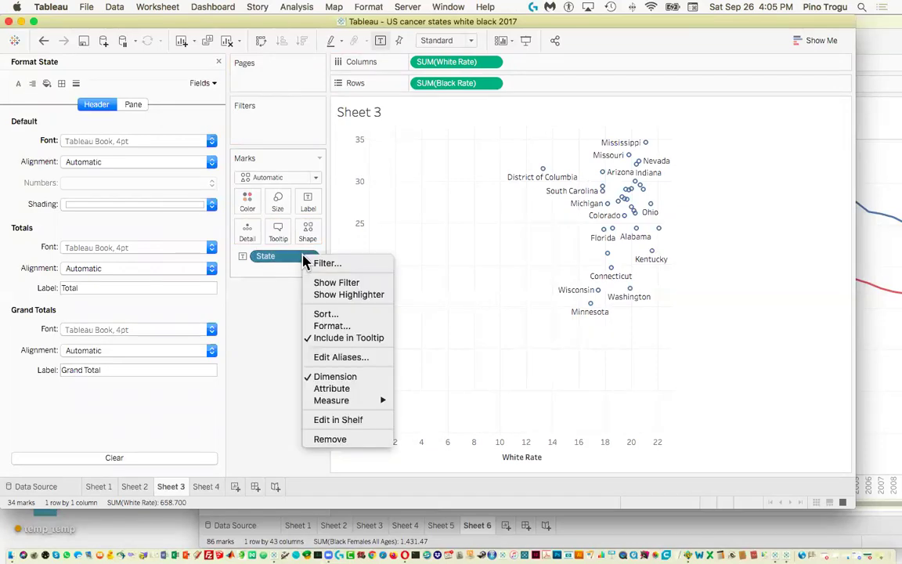
pyautogui.click(283, 329)
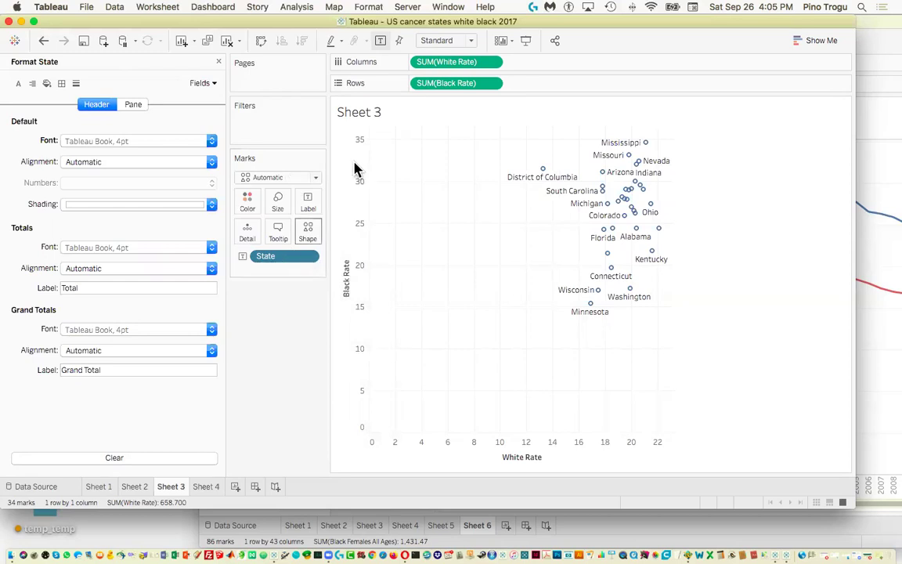
# Inspect the District of Columbia and Ohio points, and change the mark type to Circle
pyautogui.click(541, 177)
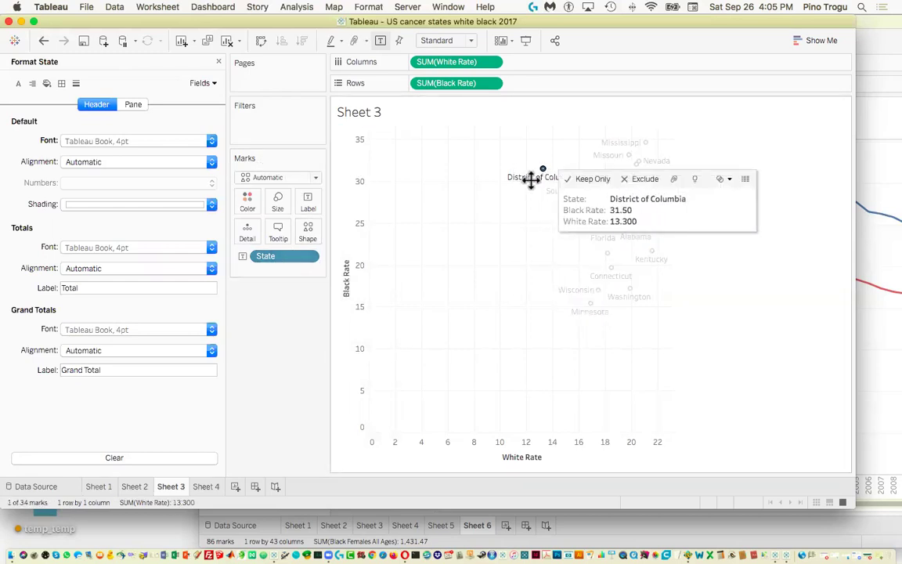
pyautogui.click(315, 179)
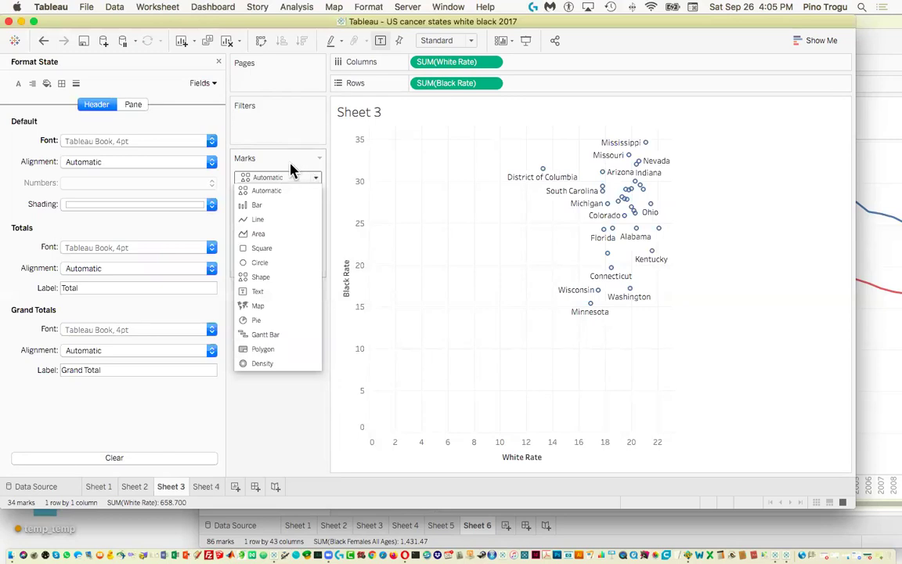
pyautogui.click(282, 394)
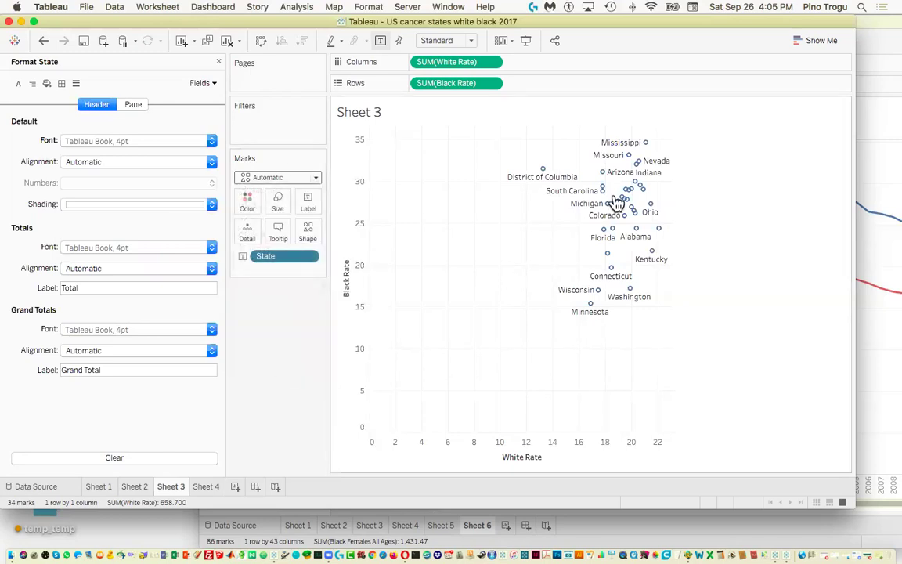
pyautogui.moveTo(624, 220)
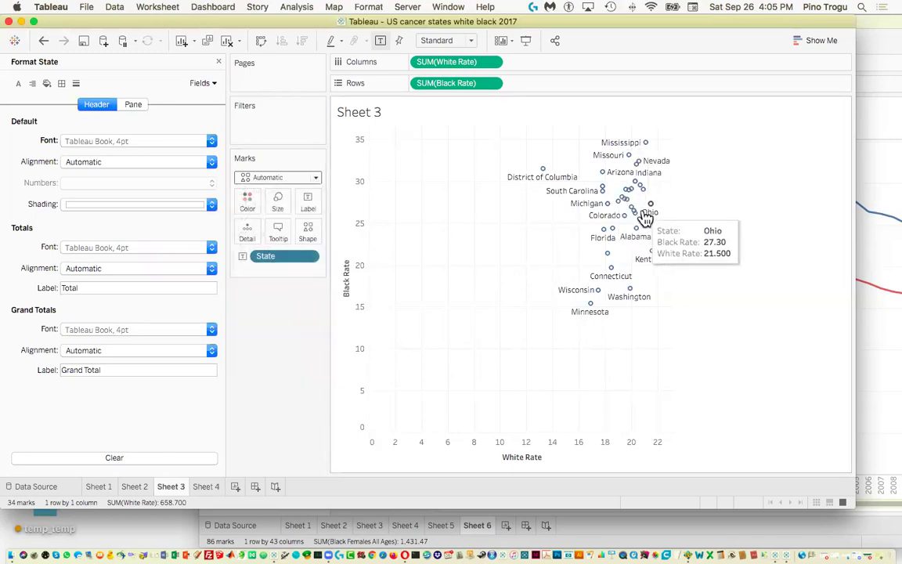
pyautogui.click(316, 181)
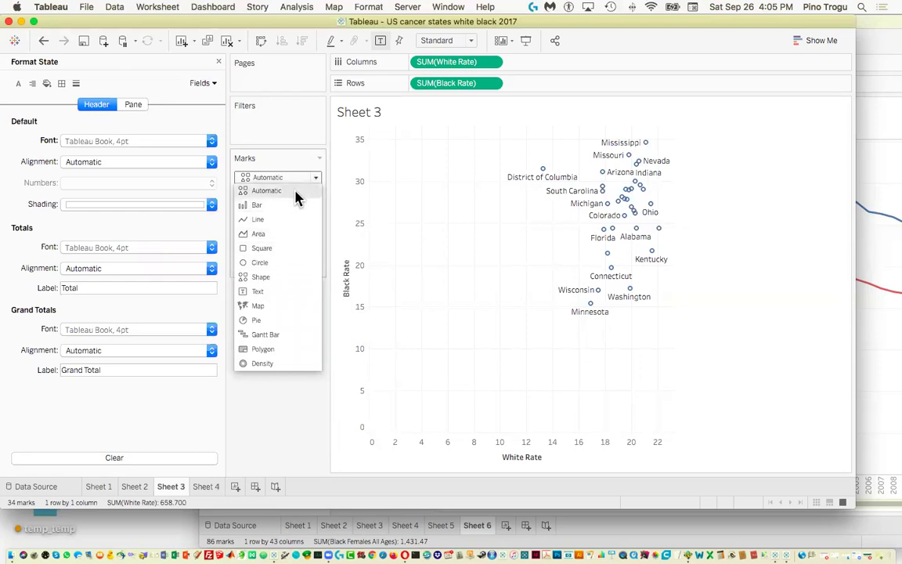
pyautogui.click(298, 264)
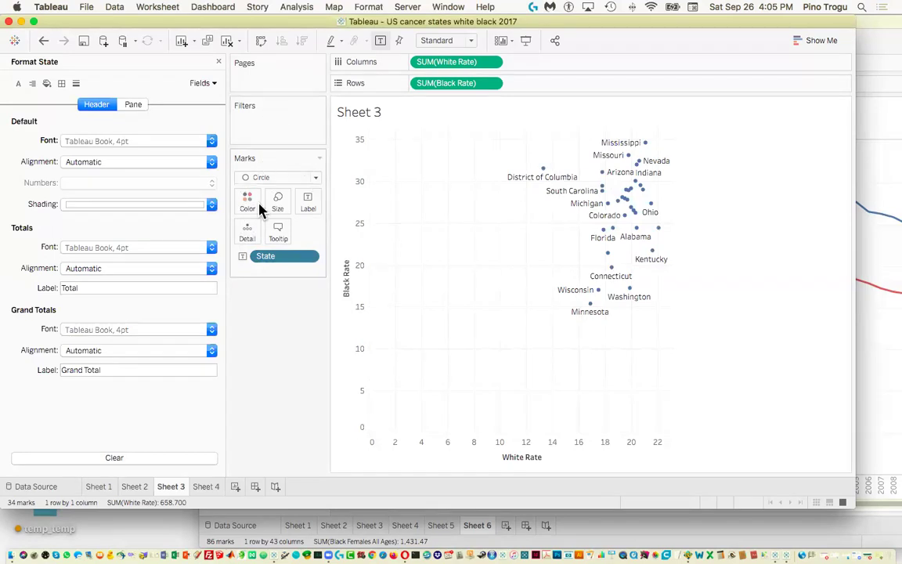
# Try encoding State as mark size instead of label, and undo the change
pyautogui.moveTo(270, 260); pyautogui.dragTo(282, 202)
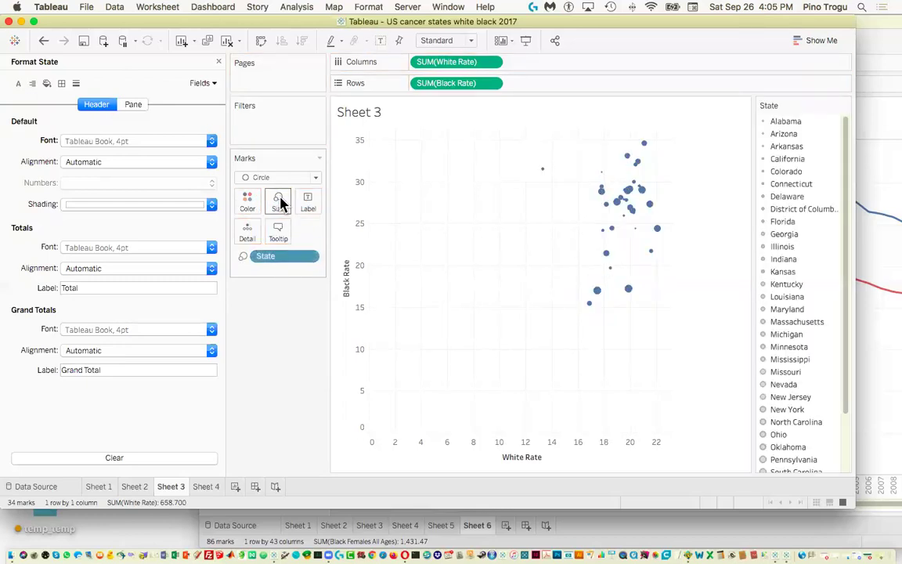
pyautogui.press('super+z')
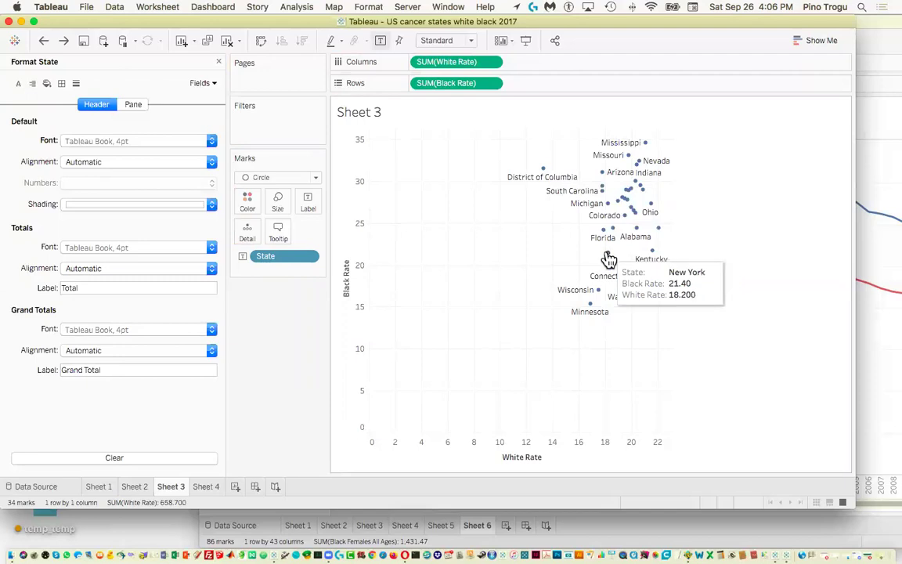
# Examine the District of Columbia point's rates and its available mark options, and clear the selection
pyautogui.moveTo(516, 183)
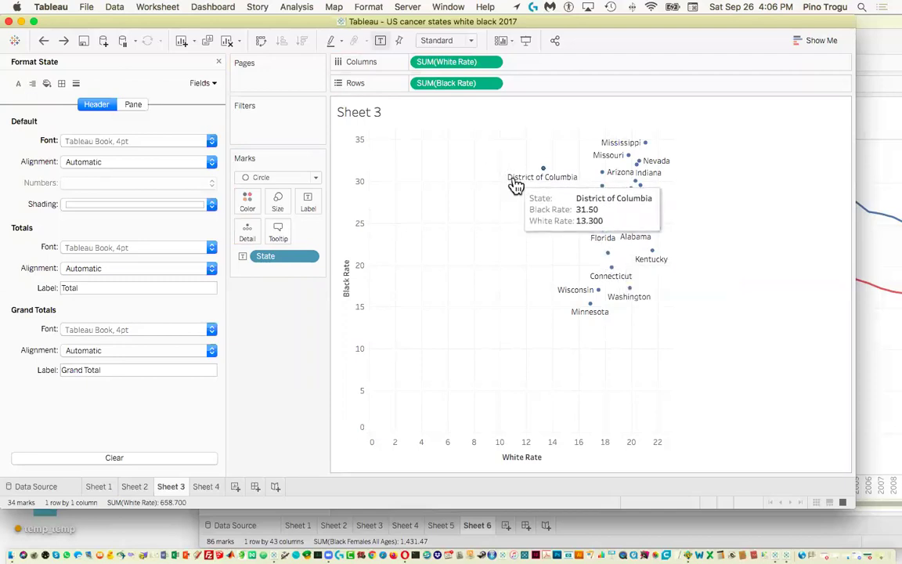
pyautogui.click(514, 179)
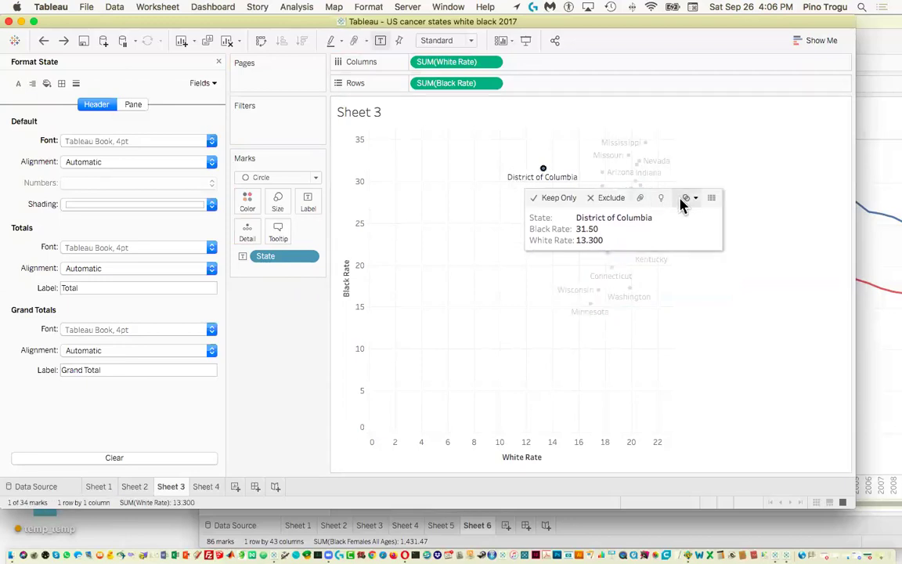
pyautogui.click(691, 201)
pyautogui.click(486, 227)
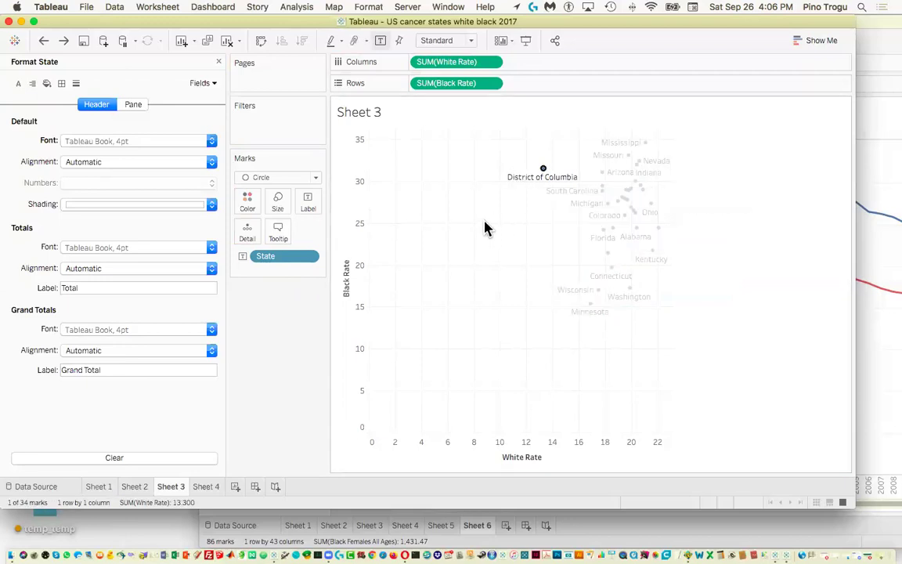
pyautogui.click(460, 235)
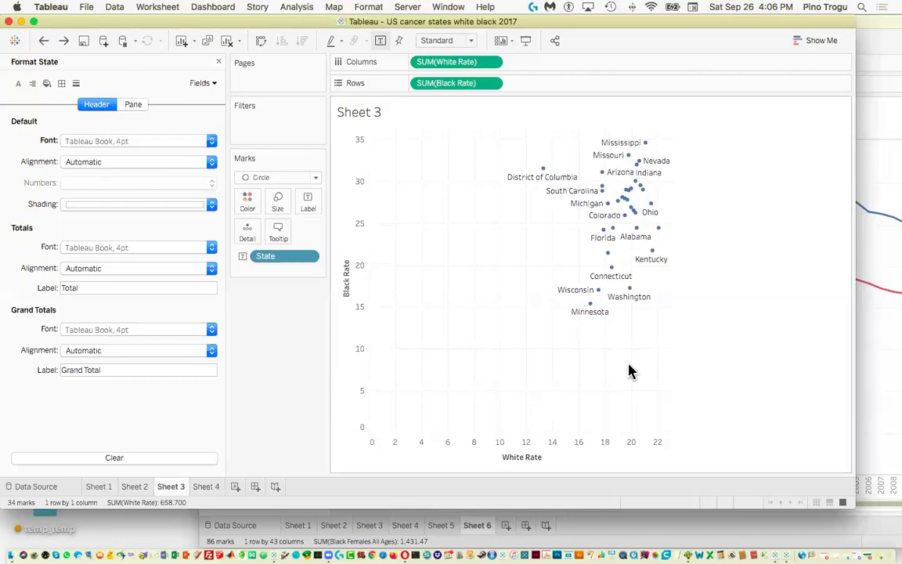
# Compare Sheet 3's axis ranges with the scatterplots on Sheet 1 and Sheet 2
pyautogui.moveTo(369, 432); pyautogui.dragTo(669, 463)
pyautogui.click(110, 488)
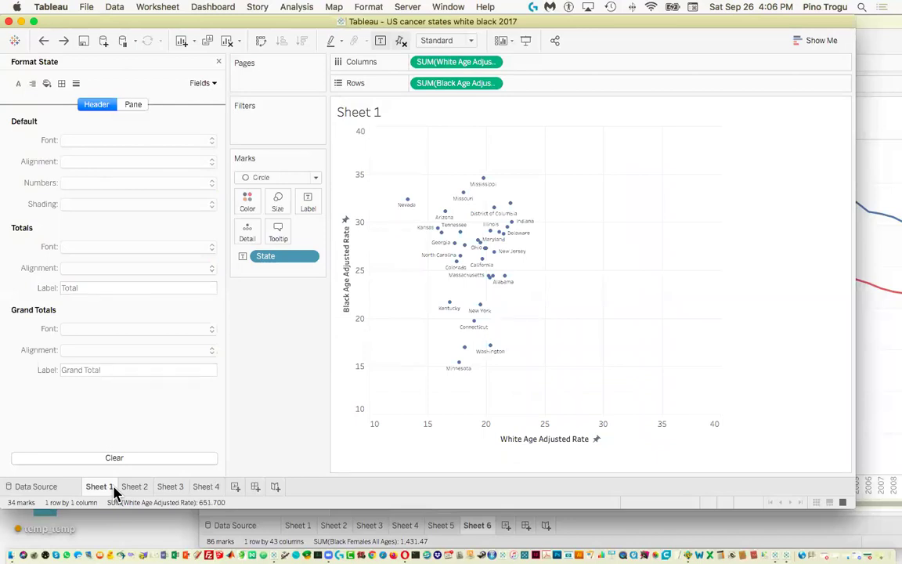
pyautogui.click(137, 487)
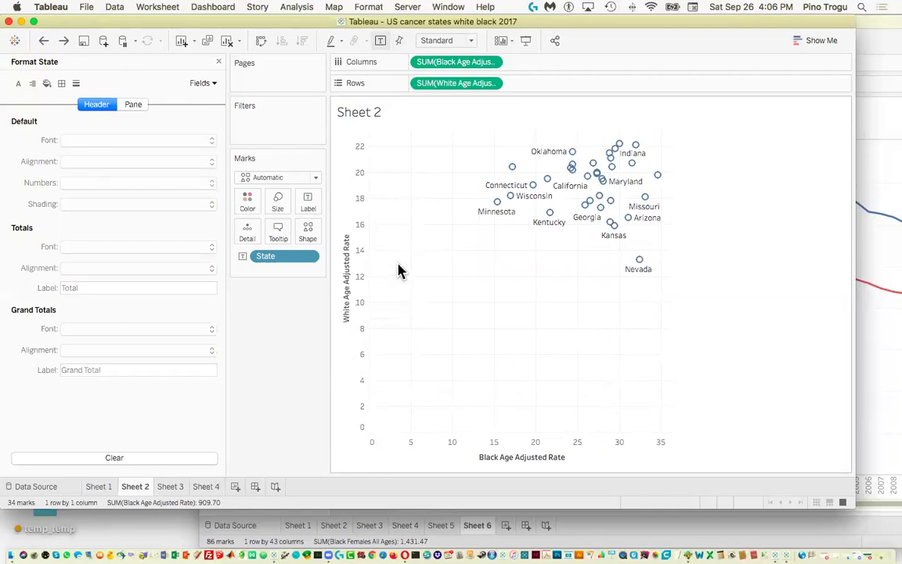
# Return from Sheet 2 to Sheet 3 and inspect the rates of the clustered state points
pyautogui.moveTo(639, 263)
pyautogui.click(174, 487)
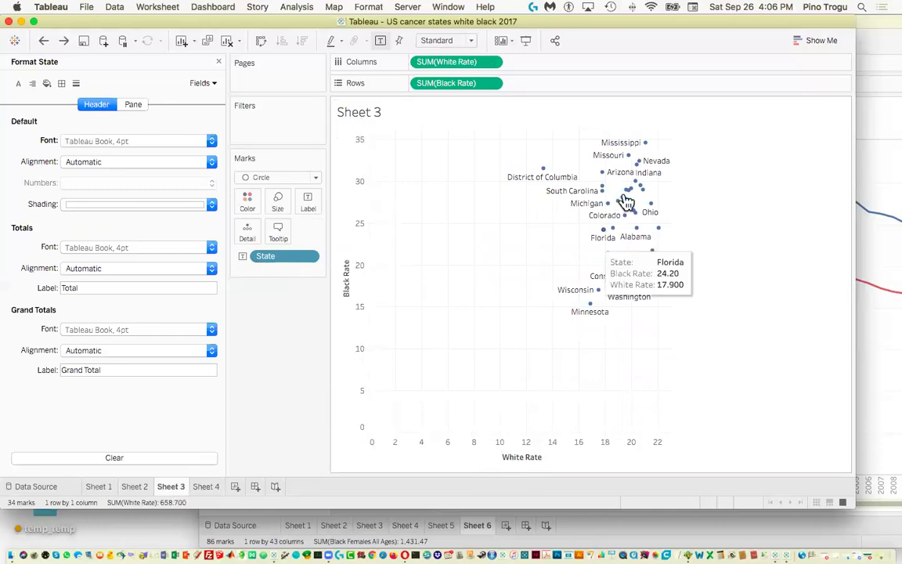
pyautogui.moveTo(627, 204)
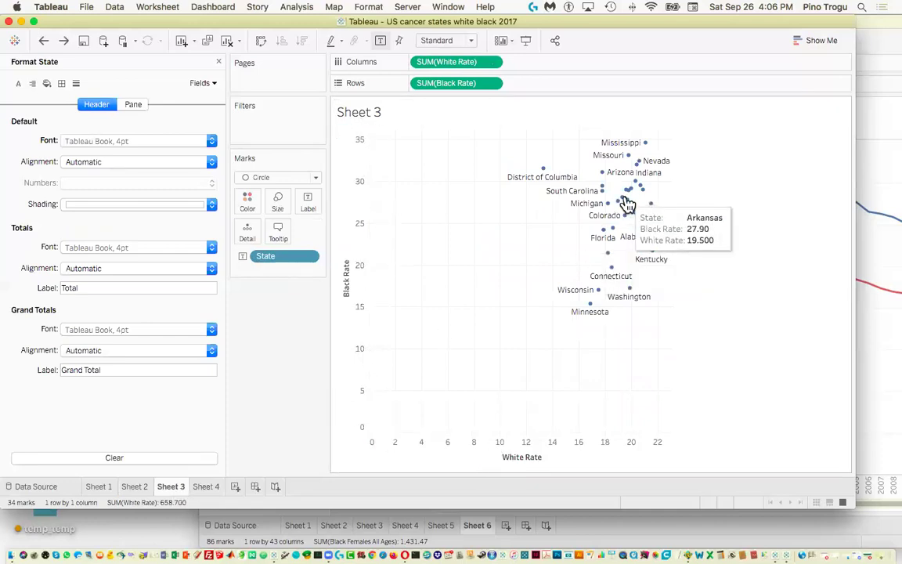
# Set the Black Rate axis to a fixed range from 10 to 40
pyautogui.rightClick(356, 189)
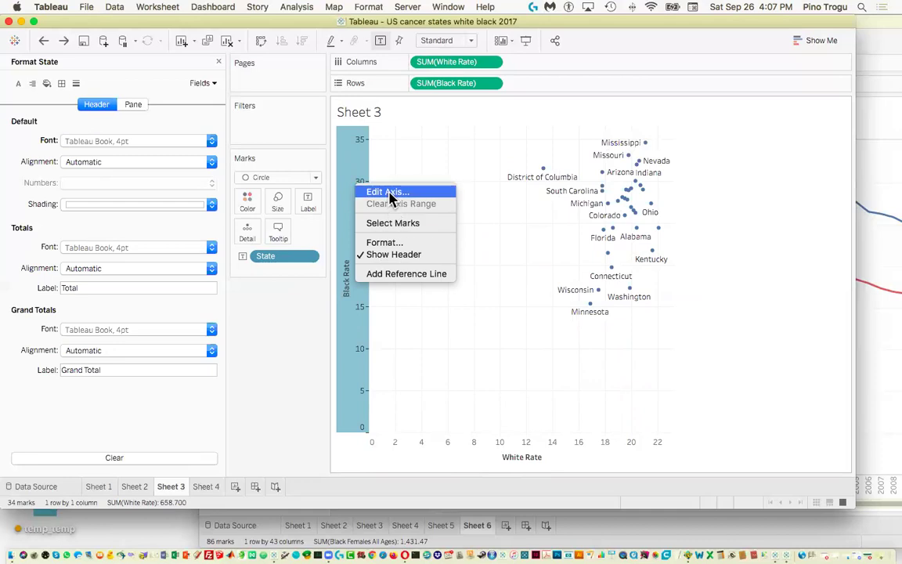
pyautogui.click(385, 193)
pyautogui.doubleClick(352, 210)
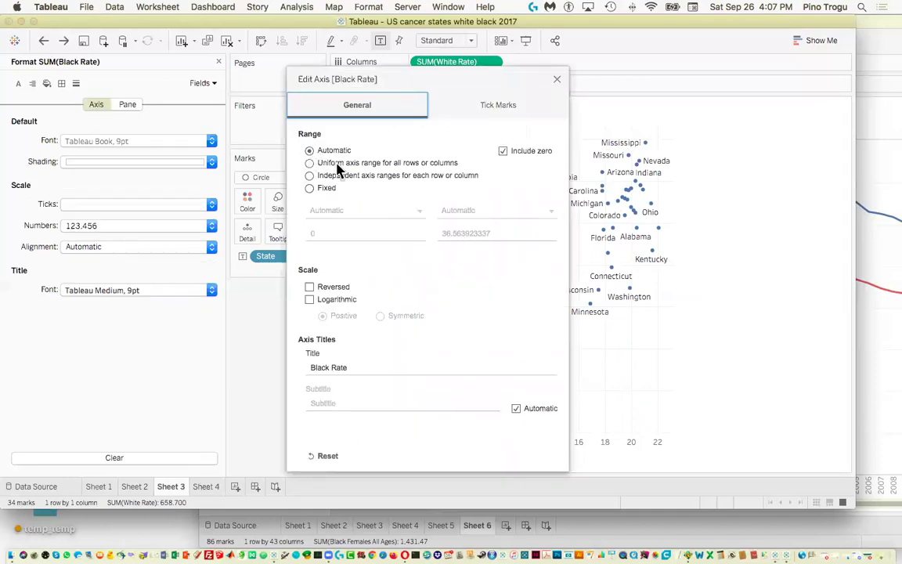
pyautogui.click(308, 190)
pyautogui.moveTo(500, 233)
pyautogui.mouseDown()
pyautogui.moveTo(441, 235)
pyautogui.moveTo(514, 227)
pyautogui.mouseUp()
pyautogui.click(499, 234)
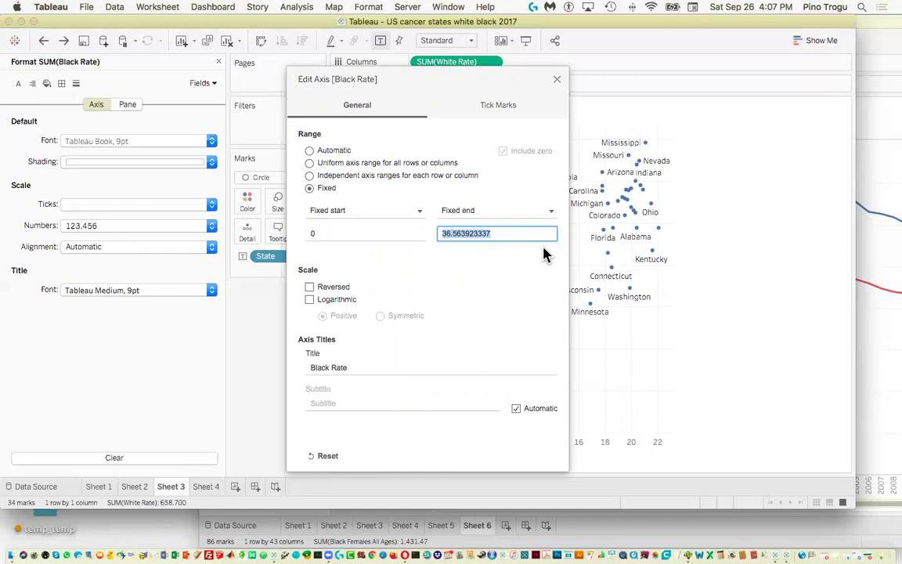
pyautogui.write('40')
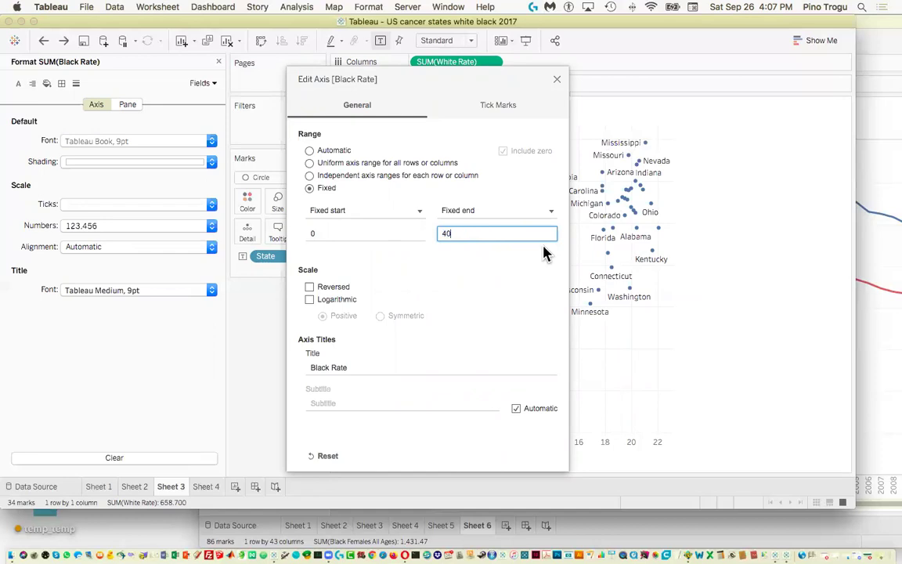
pyautogui.click(310, 233)
pyautogui.moveTo(502, 67); pyautogui.dragTo(256, 85)
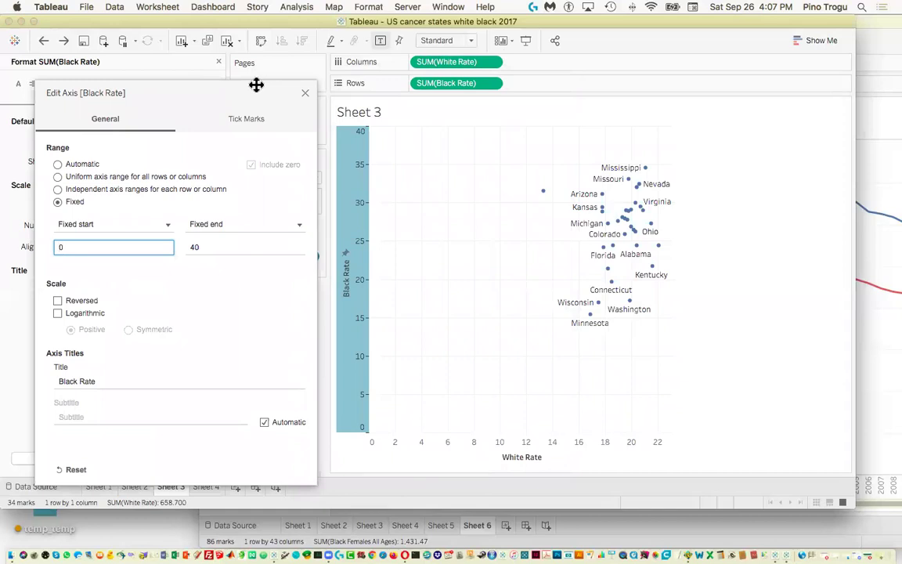
pyautogui.moveTo(256, 85); pyautogui.dragTo(667, 103)
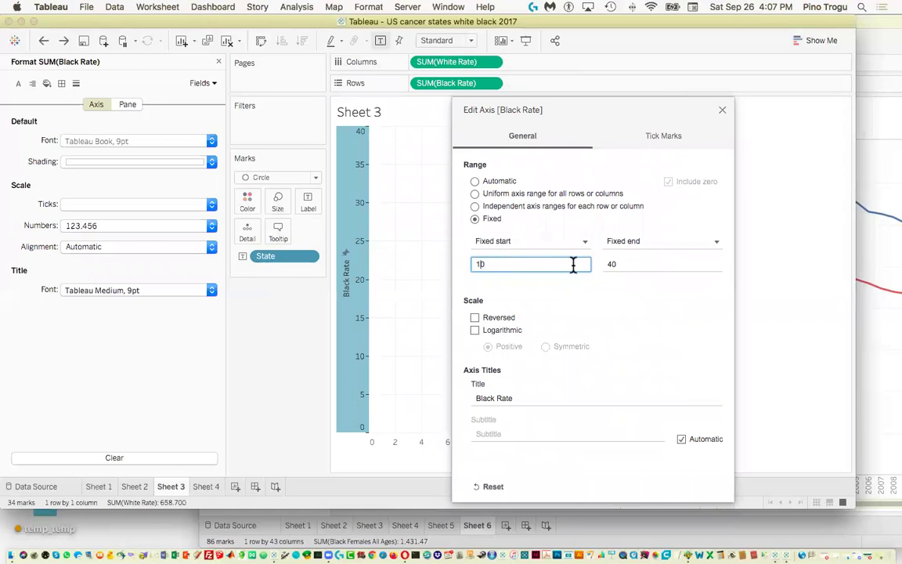
pyautogui.click(722, 110)
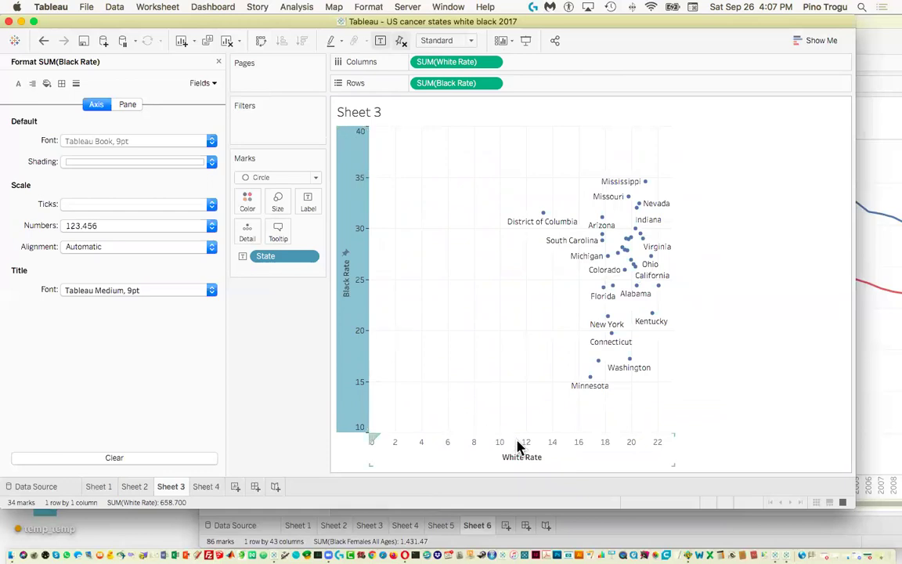
# Fix the White Rate axis range to start at 10 and end at 40
pyautogui.rightClick(566, 447)
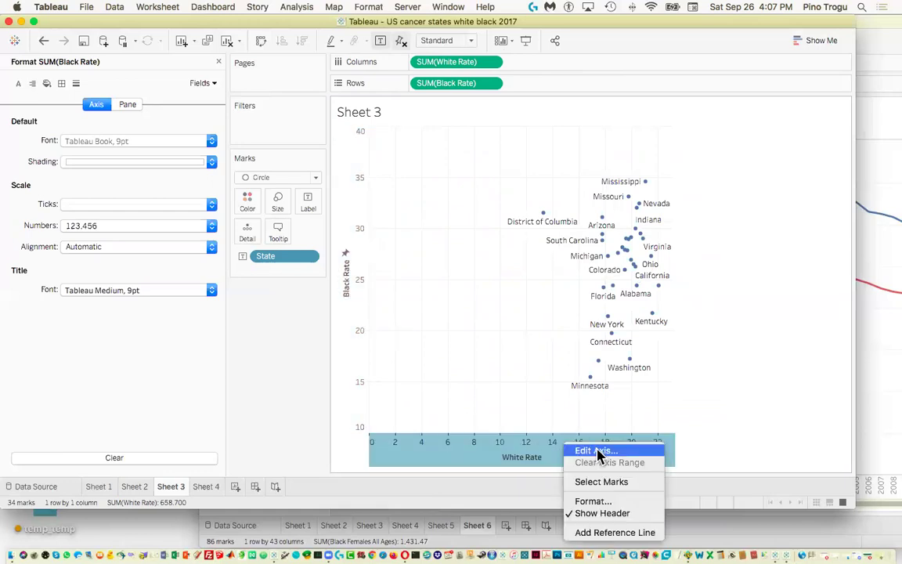
pyautogui.click(593, 455)
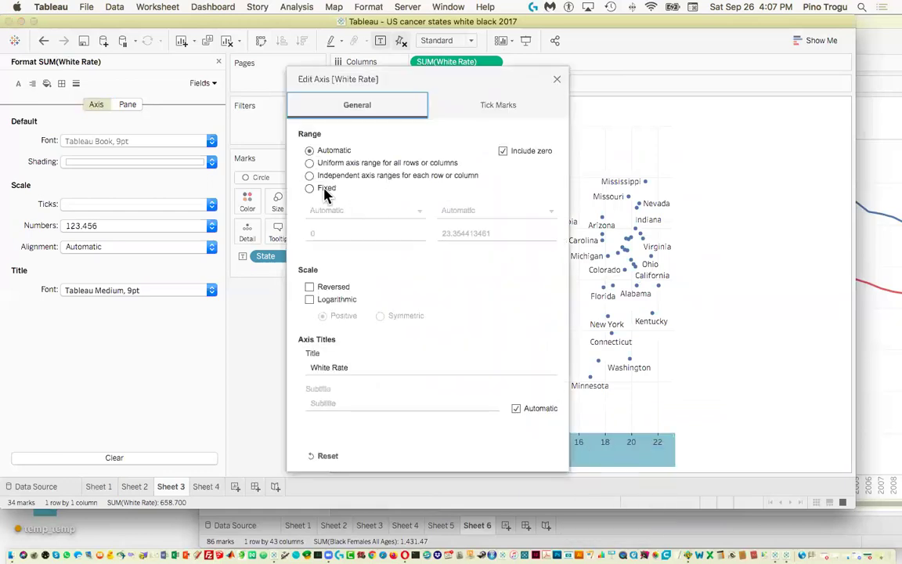
pyautogui.click(310, 188)
pyautogui.click(307, 232)
pyautogui.write('1')
pyautogui.click(507, 232)
pyautogui.moveTo(519, 233); pyautogui.dragTo(437, 233)
pyautogui.write('40')
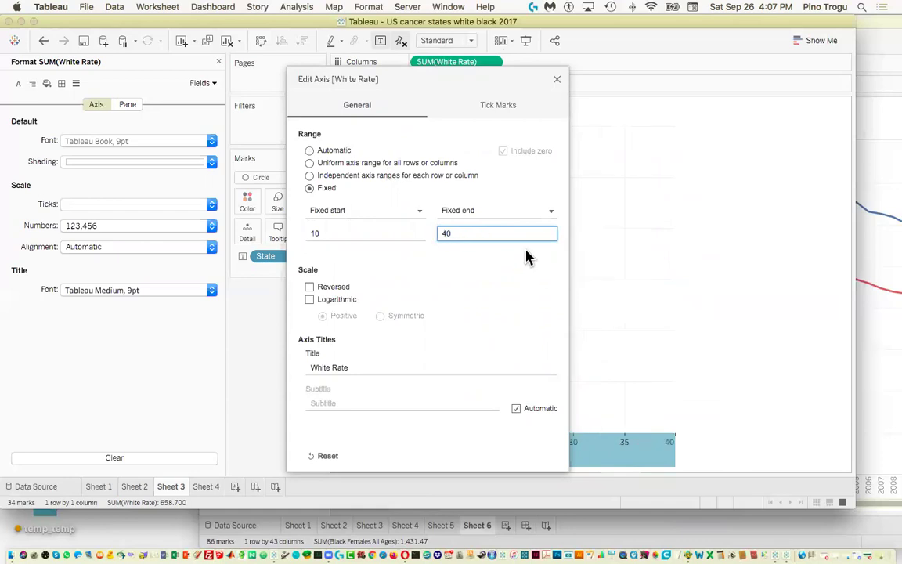
pyautogui.click(555, 81)
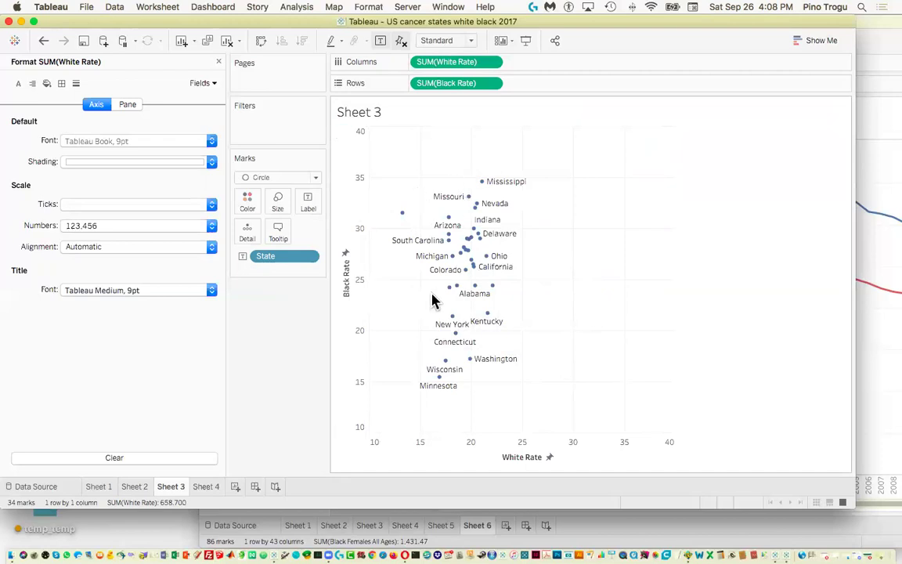
# Add a per-pane reference line at the average of SUM(Black Rate) to the Black Rate axis
pyautogui.click(347, 282)
pyautogui.rightClick(346, 282)
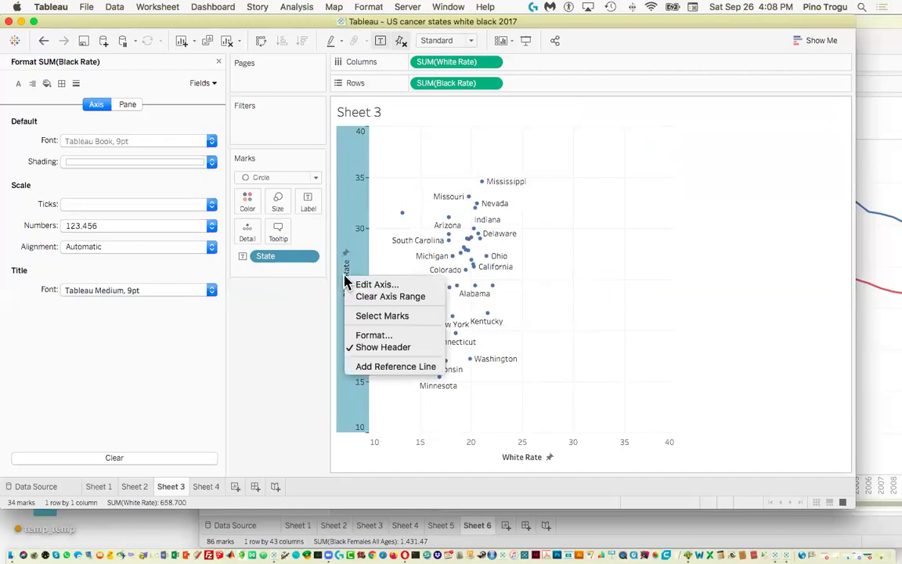
pyautogui.click(384, 367)
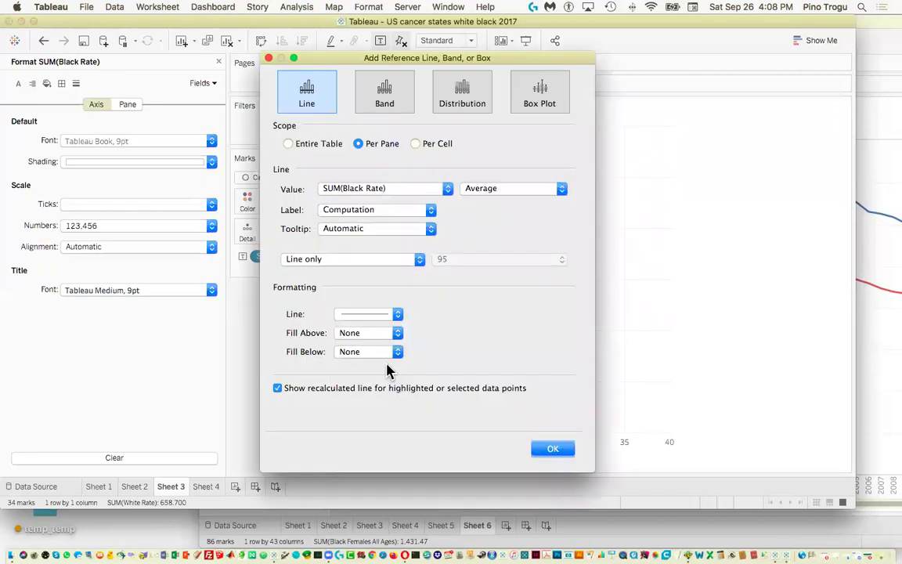
pyautogui.click(448, 189)
pyautogui.click(450, 194)
pyautogui.click(537, 191)
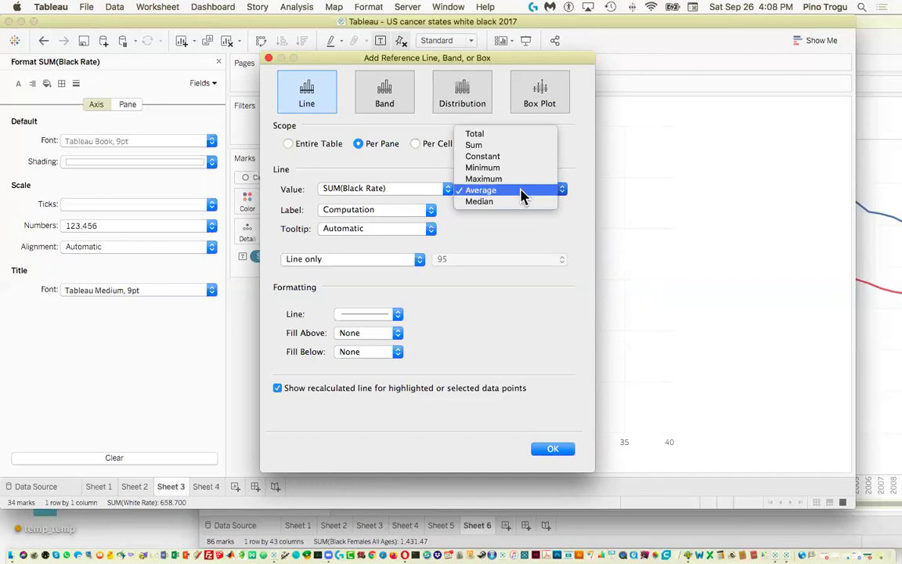
pyautogui.click(521, 194)
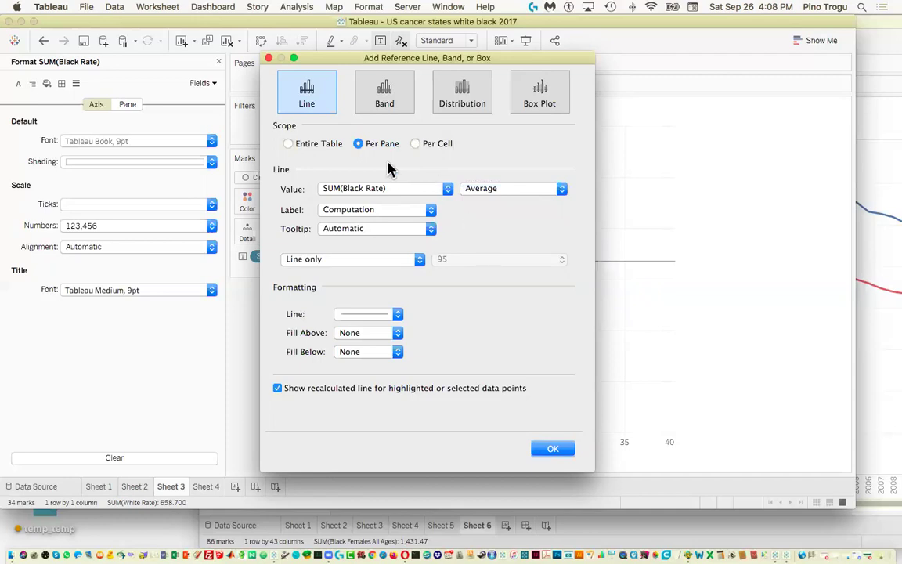
pyautogui.click(553, 449)
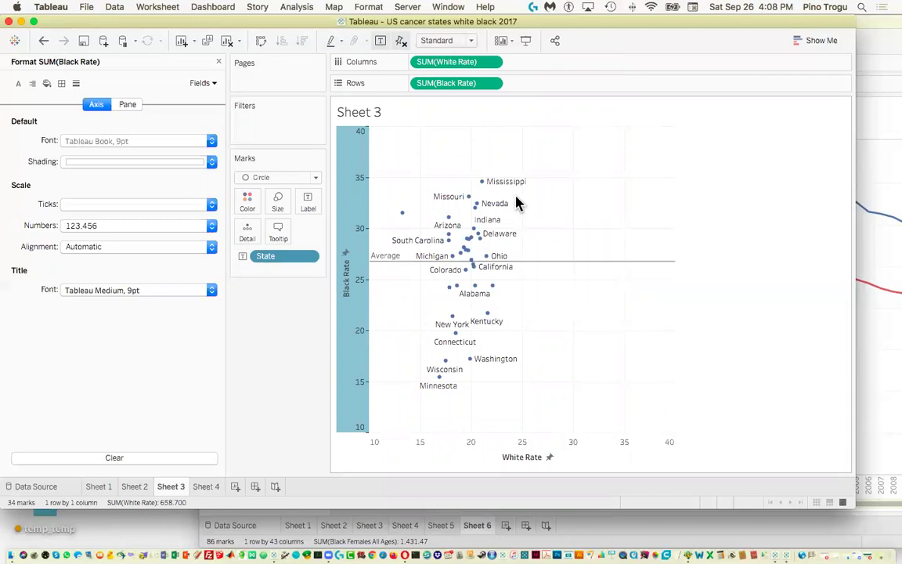
# Inspect state points above and below the average line, and undo the reference line
pyautogui.moveTo(448, 397)
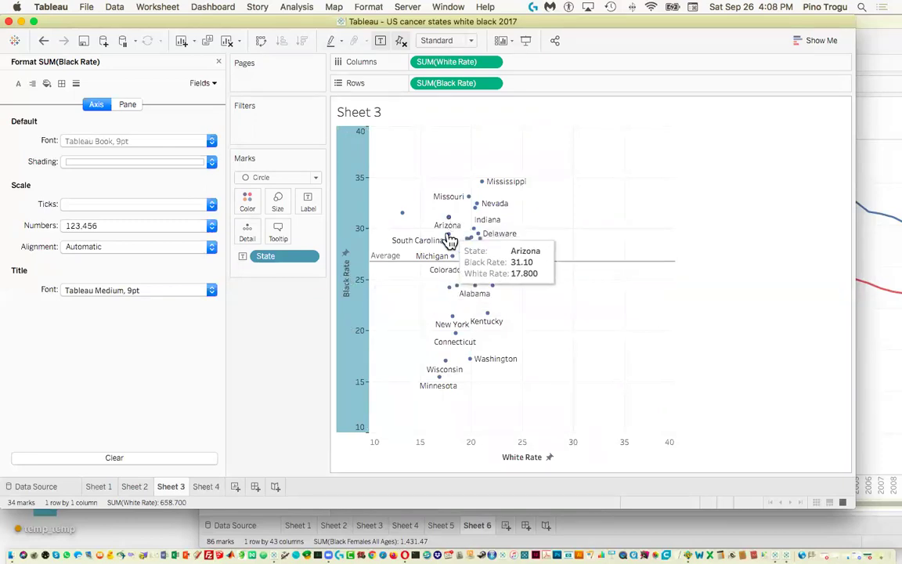
pyautogui.moveTo(452, 257)
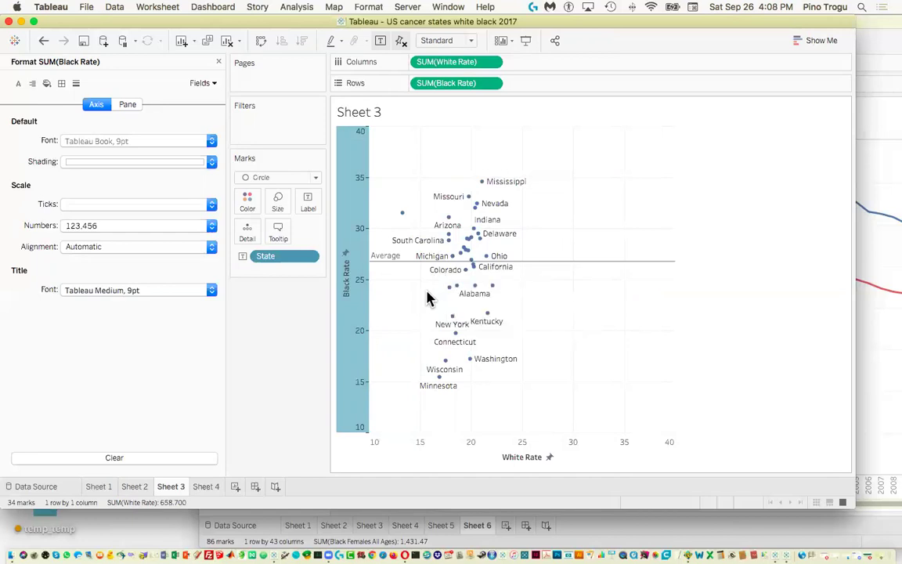
pyautogui.press('super+z')
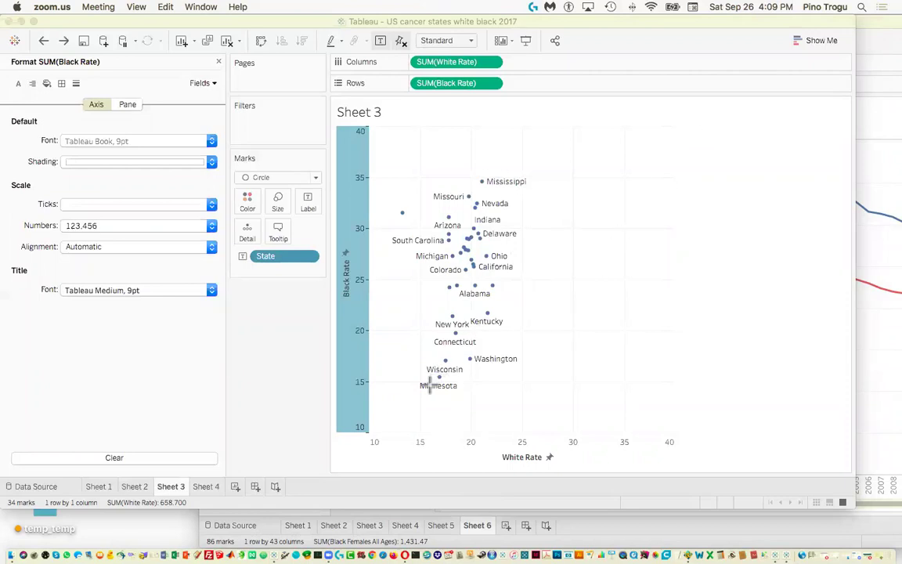
# Annotate the plot in Zoom with a red diagonal from the 10/10 corner towards 40/40, and circle positions along it
pyautogui.moveTo(373, 429)
pyautogui.mouseDown()
pyautogui.moveTo(431, 329)
pyautogui.moveTo(628, 207)
pyautogui.moveTo(645, 177)
pyautogui.moveTo(666, 173)
pyautogui.moveTo(579, 237)
pyautogui.moveTo(640, 149)
pyautogui.moveTo(631, 163)
pyautogui.moveTo(683, 300)
pyautogui.moveTo(697, 274)
pyautogui.moveTo(664, 155)
pyautogui.moveTo(536, 131)
pyautogui.moveTo(610, 183)
pyautogui.moveTo(651, 124)
pyautogui.moveTo(667, 119)
pyautogui.mouseUp()
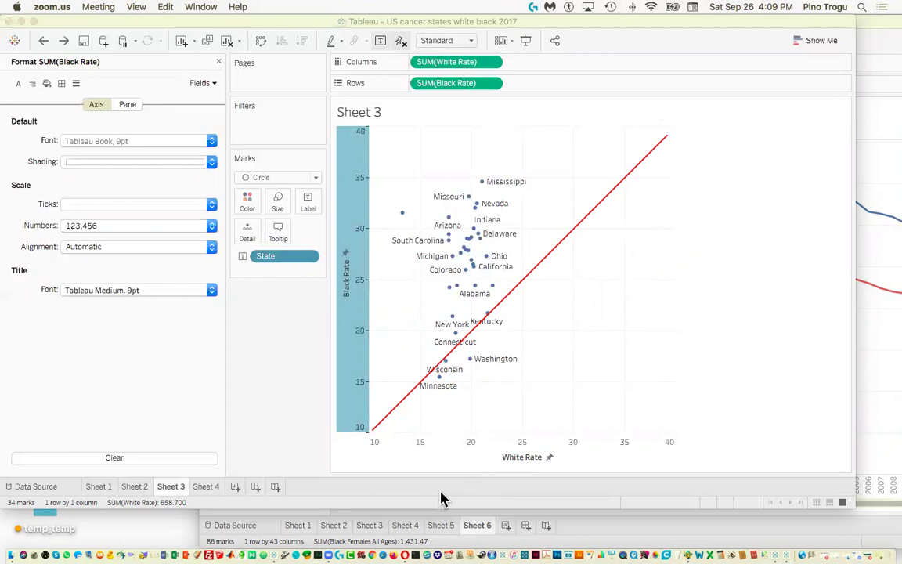
pyautogui.moveTo(619, 166)
pyautogui.mouseDown()
pyautogui.moveTo(618, 184)
pyautogui.moveTo(605, 194)
pyautogui.mouseUp()
pyautogui.moveTo(585, 212)
pyautogui.mouseDown()
pyautogui.moveTo(570, 247)
pyautogui.moveTo(561, 236)
pyautogui.moveTo(390, 413)
pyautogui.mouseUp()
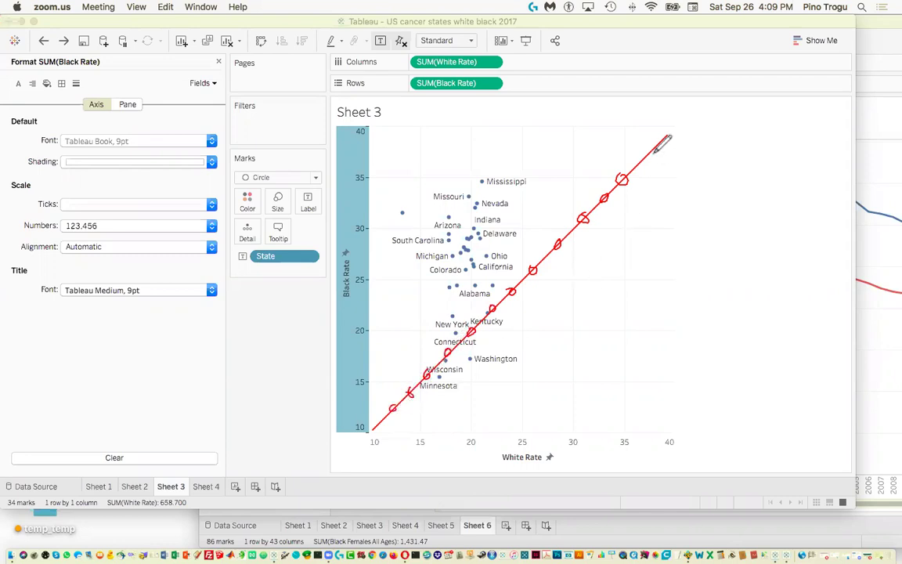
pyautogui.moveTo(651, 145); pyautogui.dragTo(645, 156)
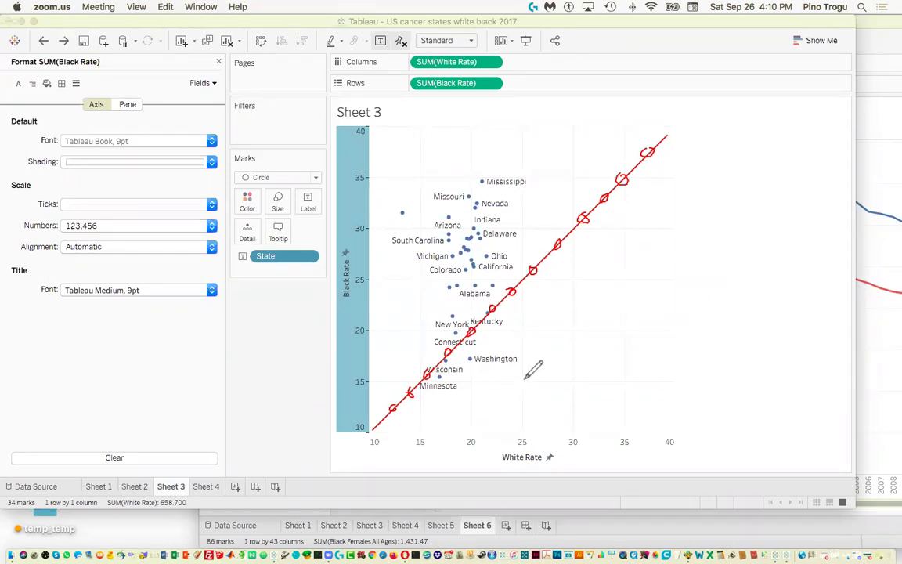
# Circle the Mississippi point and trace red guides from it to both axes, and clear all the annotations
pyautogui.moveTo(476, 172)
pyautogui.mouseDown()
pyautogui.moveTo(470, 185)
pyautogui.moveTo(498, 173)
pyautogui.moveTo(492, 180)
pyautogui.mouseUp()
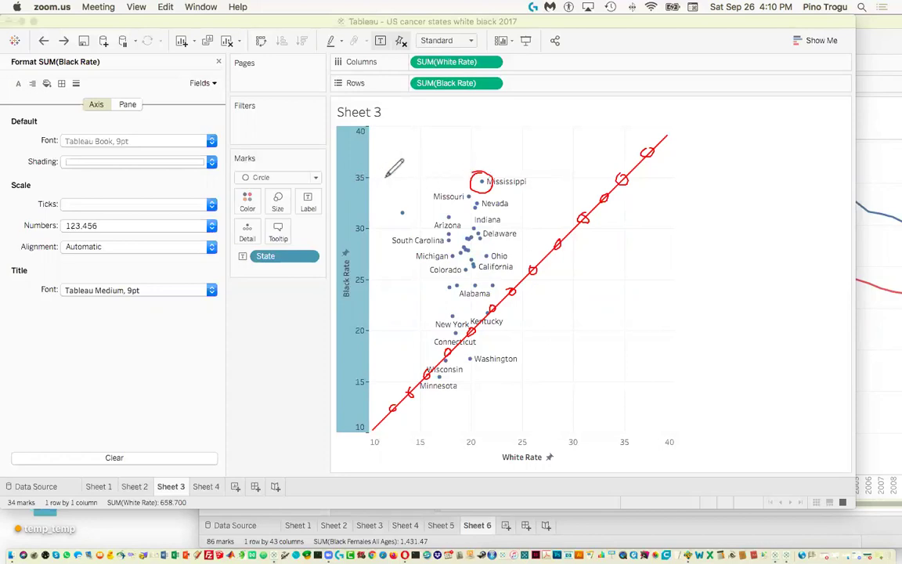
pyautogui.moveTo(353, 174)
pyautogui.mouseDown()
pyautogui.moveTo(471, 179)
pyautogui.moveTo(492, 310)
pyautogui.moveTo(481, 432)
pyautogui.mouseUp()
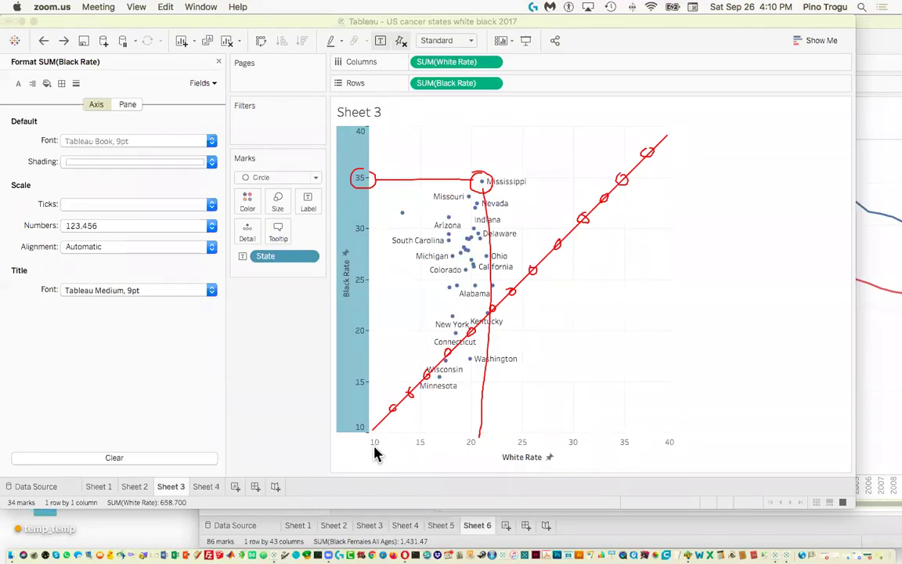
pyautogui.click(245, 302)
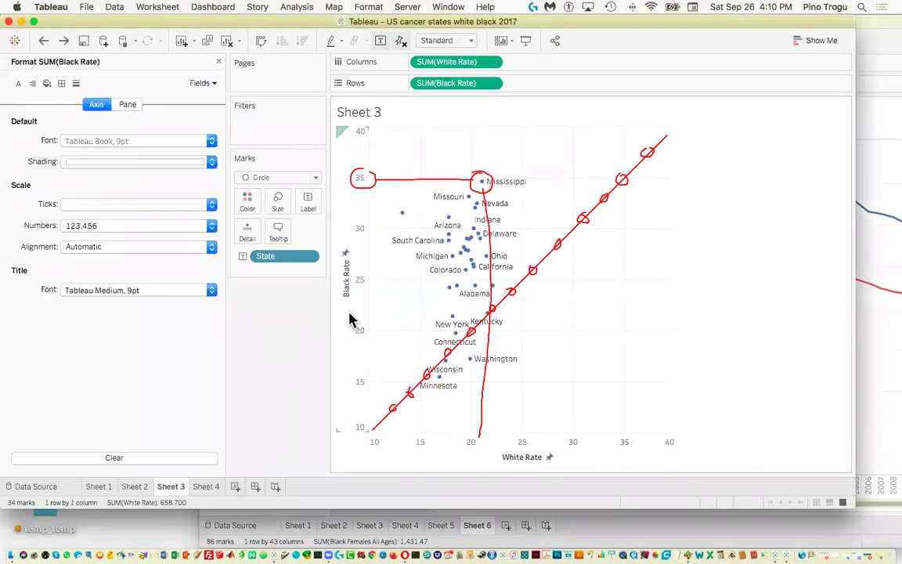
pyautogui.moveTo(498, 186)
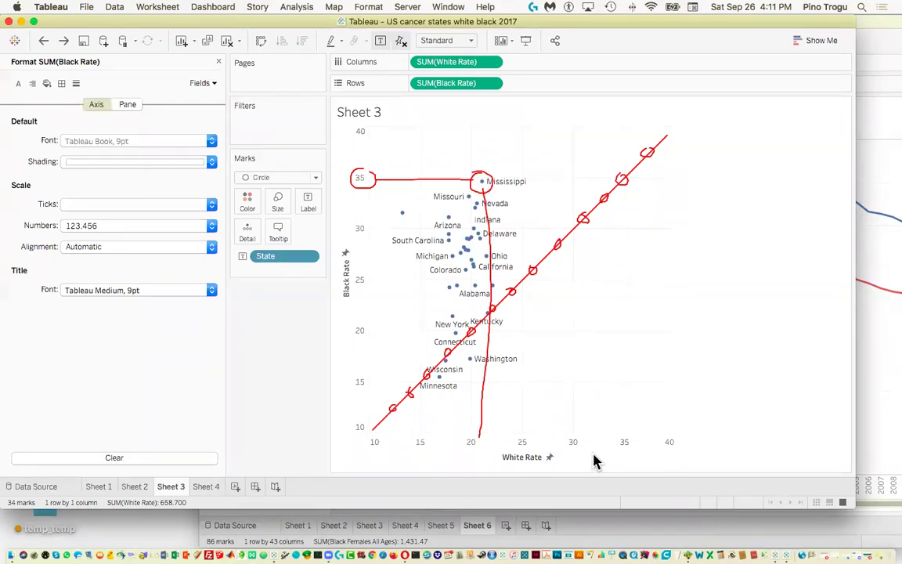
pyautogui.moveTo(475, 298)
pyautogui.mouseDown()
pyautogui.moveTo(469, 276)
pyautogui.moveTo(483, 190)
pyautogui.moveTo(417, 177)
pyautogui.moveTo(418, 167)
pyautogui.moveTo(366, 177)
pyautogui.moveTo(644, 153)
pyautogui.moveTo(469, 345)
pyautogui.moveTo(382, 411)
pyautogui.moveTo(413, 393)
pyautogui.mouseUp()
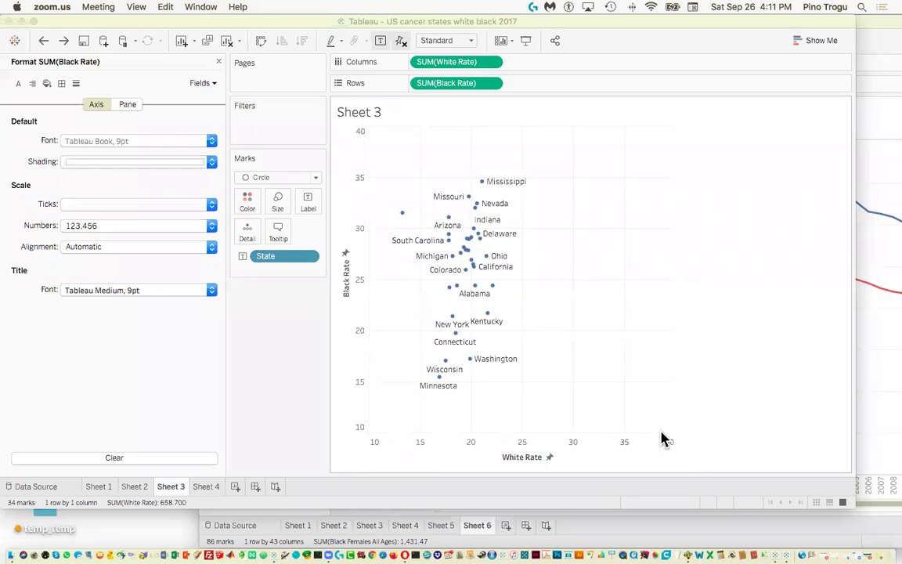
# Try widening the plot along the White Rate axis, and restore its square proportions
pyautogui.click(619, 453)
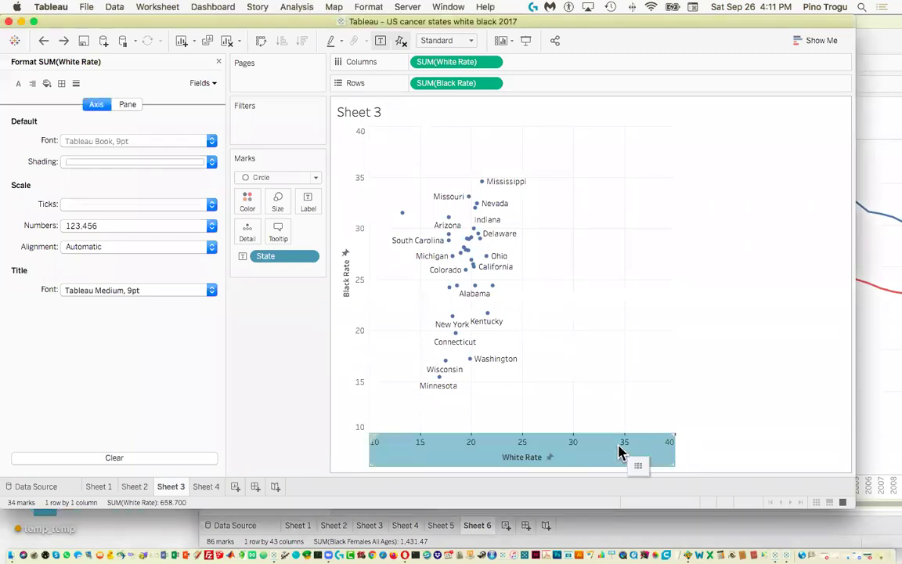
pyautogui.moveTo(674, 448); pyautogui.dragTo(786, 448)
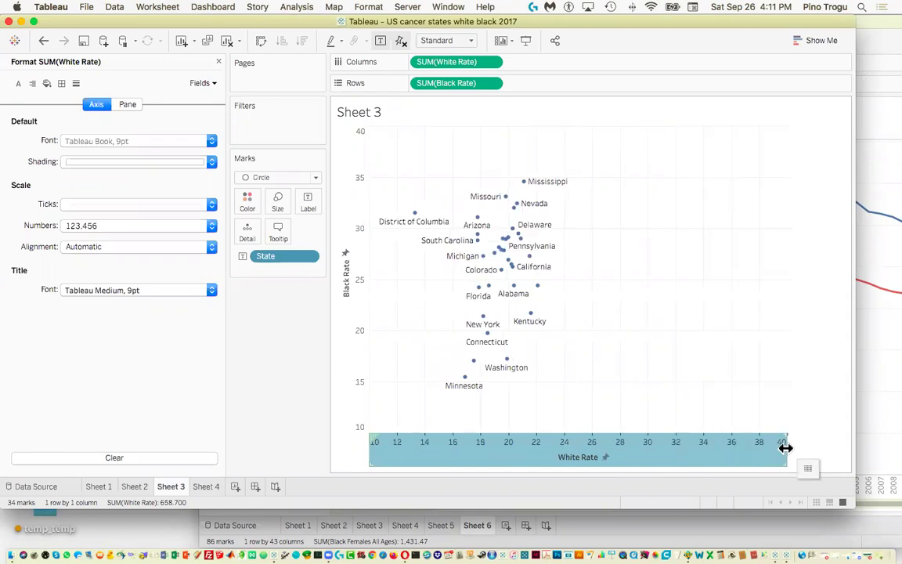
pyautogui.moveTo(786, 448); pyautogui.dragTo(648, 453)
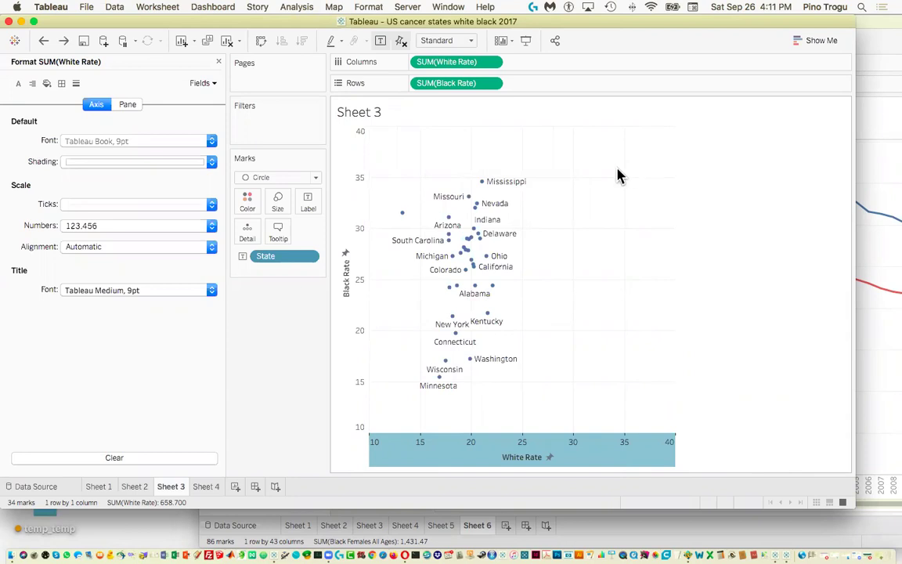
pyautogui.click(52, 7)
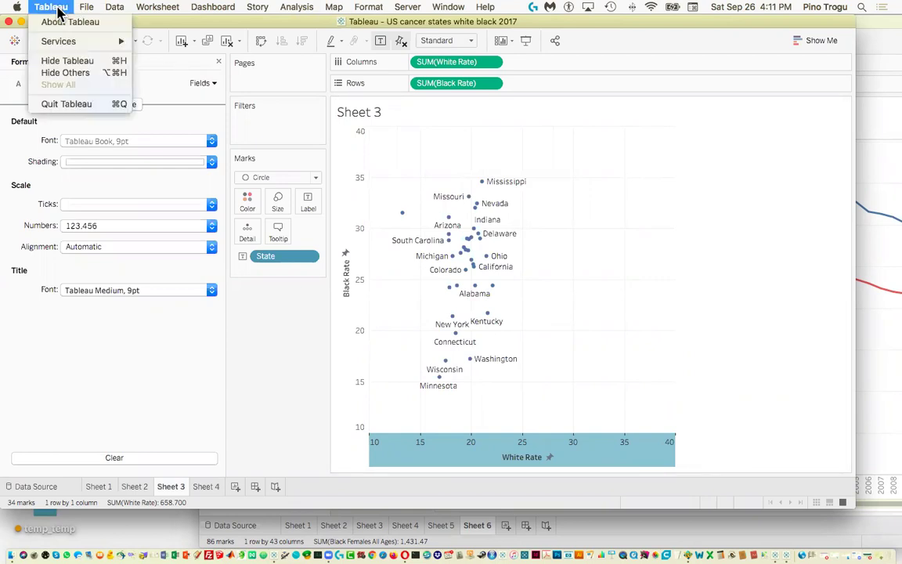
pyautogui.moveTo(86, 7)
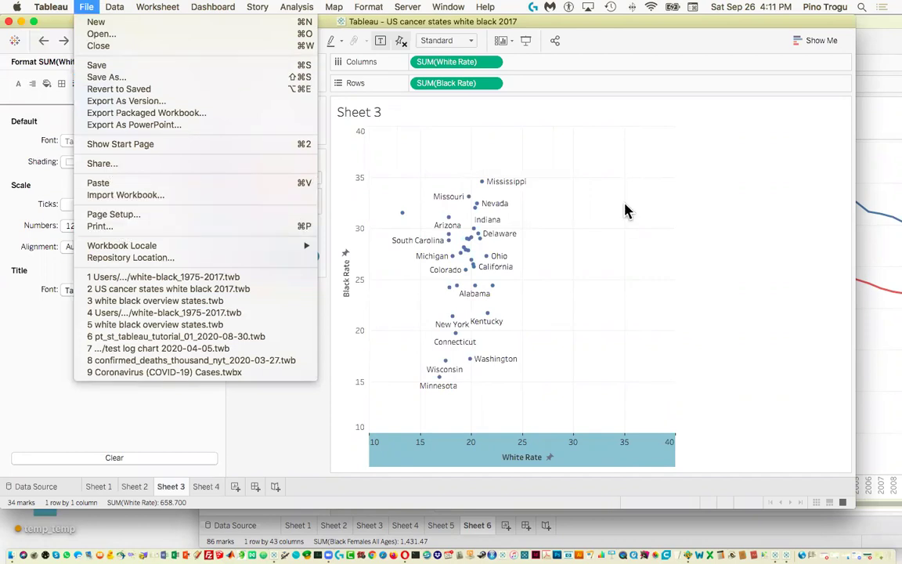
pyautogui.click(579, 180)
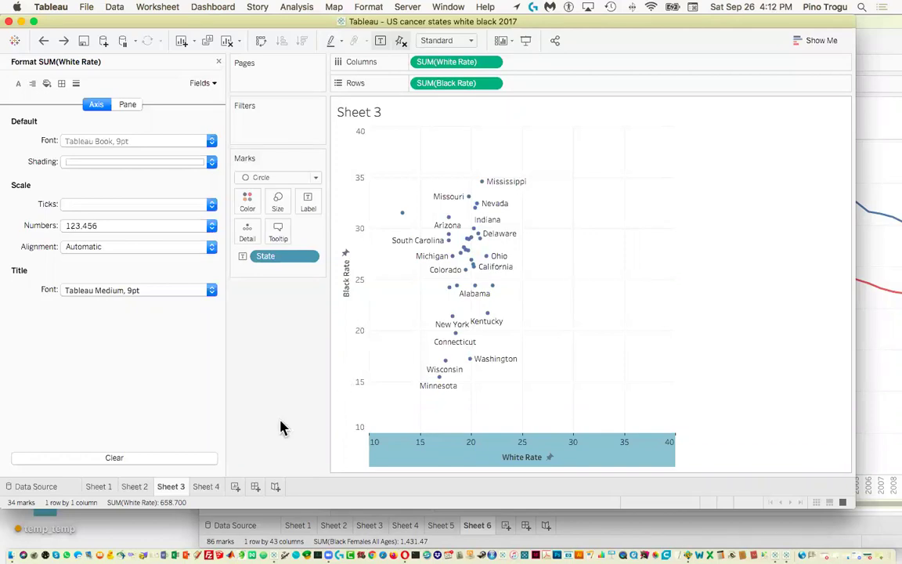
# Compare the scatterplots on Sheets 1 to 4, checking Massachusetts' rates on Sheet 1, and return to Sheet 3
pyautogui.click(99, 486)
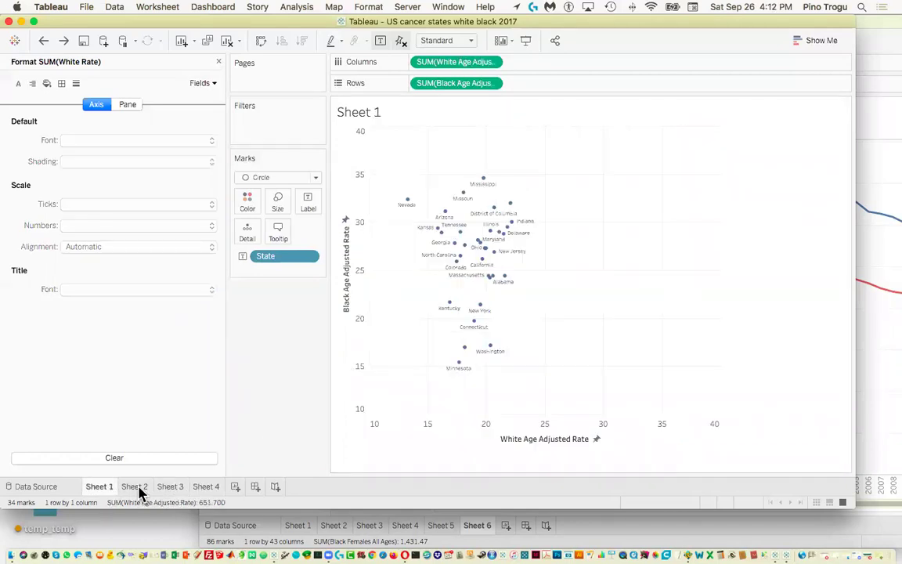
pyautogui.click(140, 491)
pyautogui.click(107, 490)
pyautogui.moveTo(461, 278)
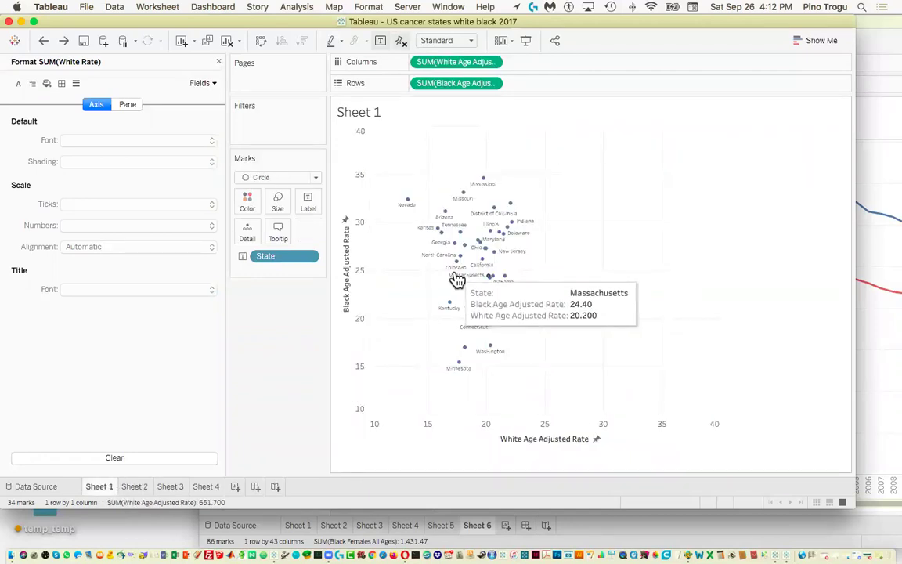
pyautogui.click(138, 489)
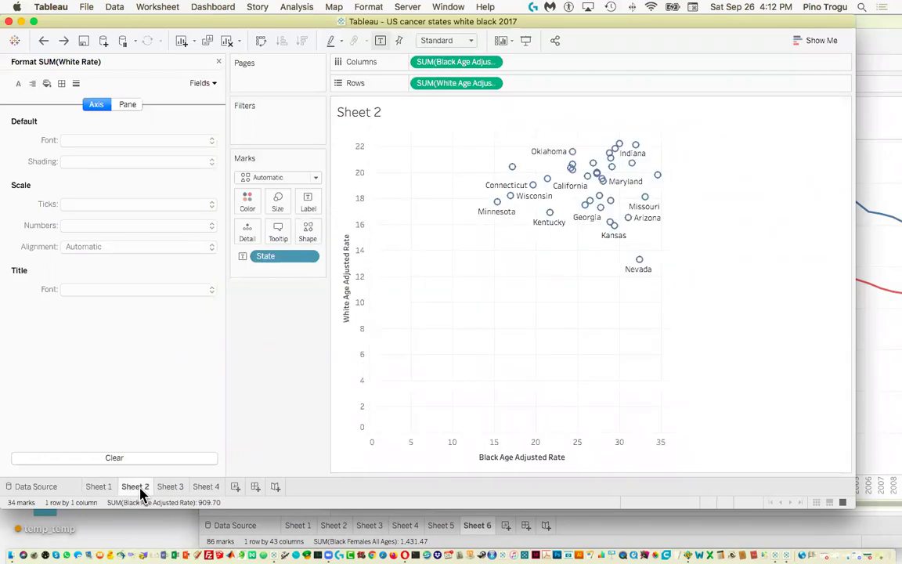
pyautogui.click(170, 487)
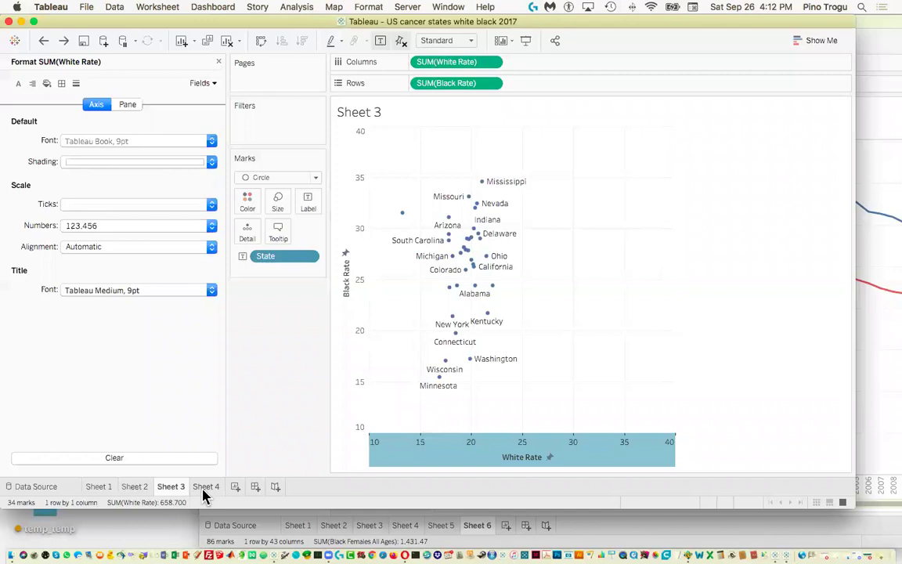
pyautogui.click(206, 489)
pyautogui.click(173, 488)
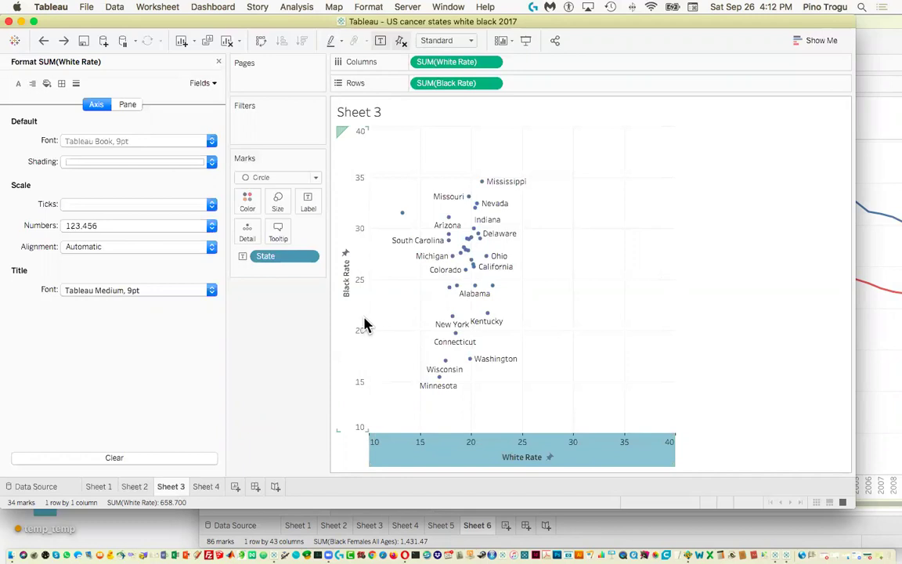
# Duplicate Sheet 3 and replace White Rate with Black Rate in the copy's Columns expression, making it SUM([Black Rate])
pyautogui.rightClick(172, 493)
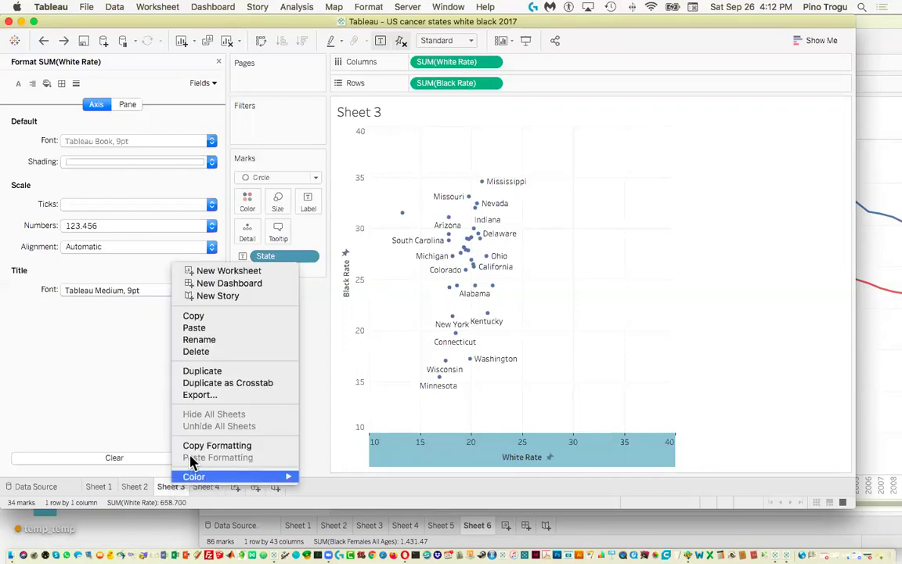
pyautogui.click(206, 373)
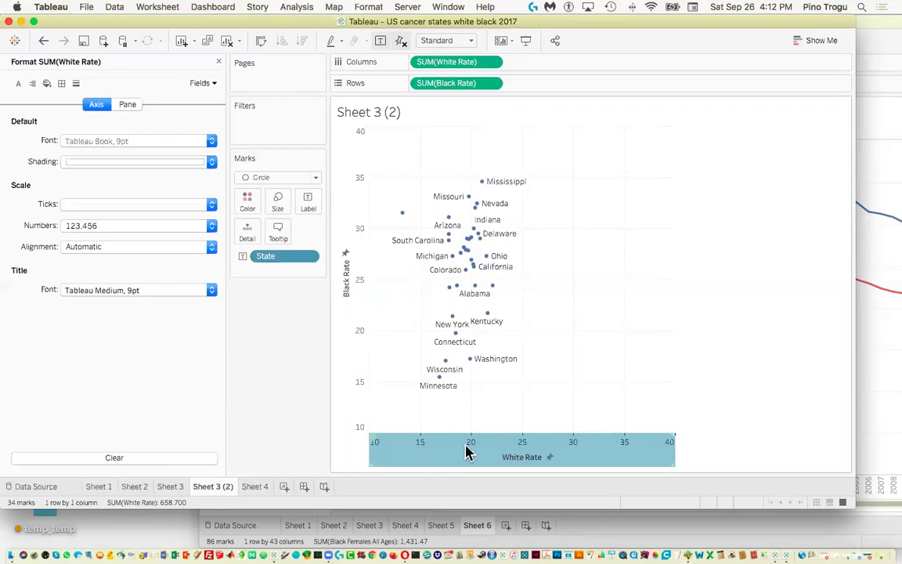
pyautogui.click(492, 63)
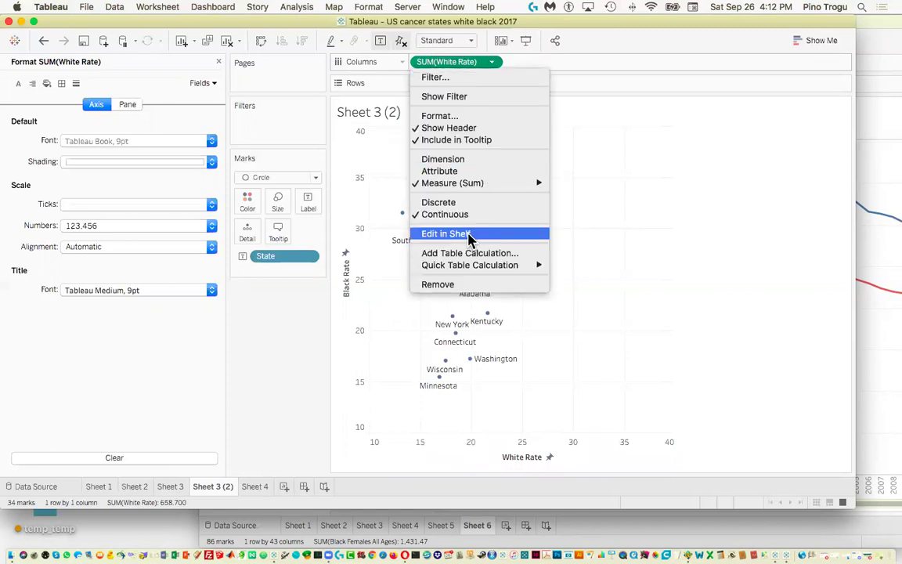
pyautogui.click(446, 234)
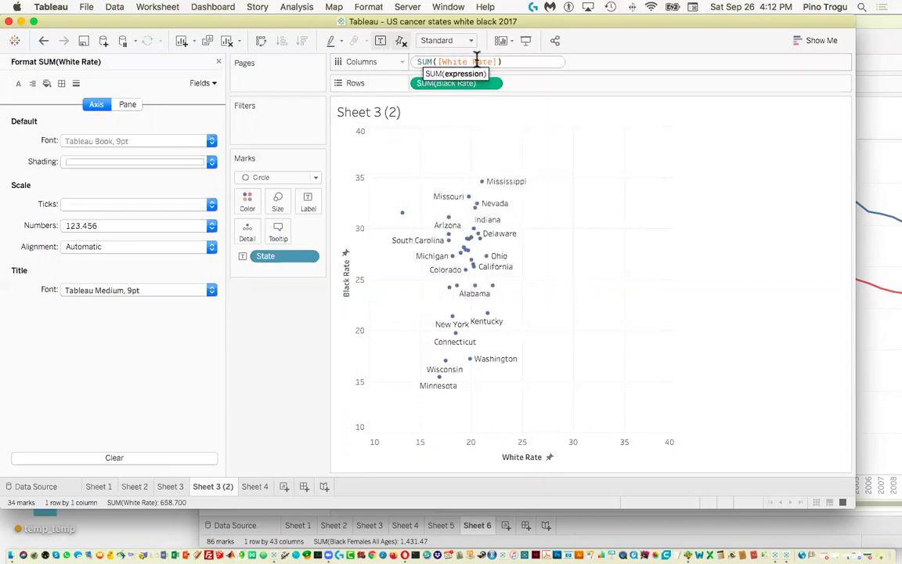
pyautogui.moveTo(492, 61); pyautogui.dragTo(443, 61)
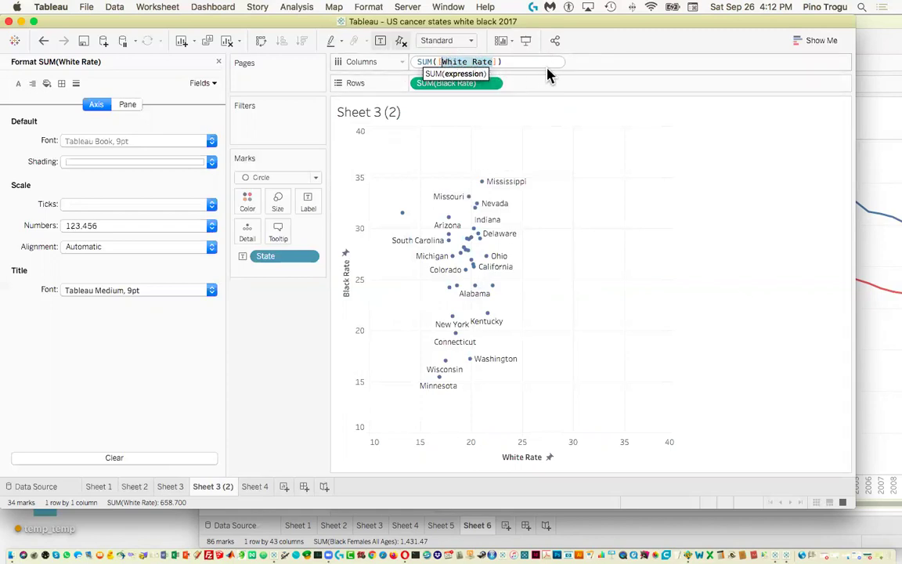
pyautogui.press('BackSpace')
pyautogui.write('Bl')
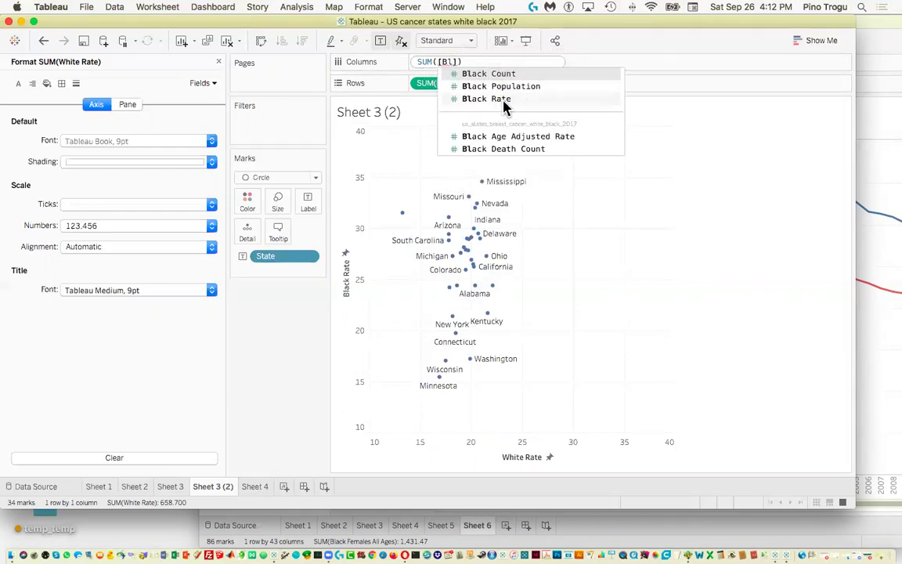
pyautogui.click(560, 99)
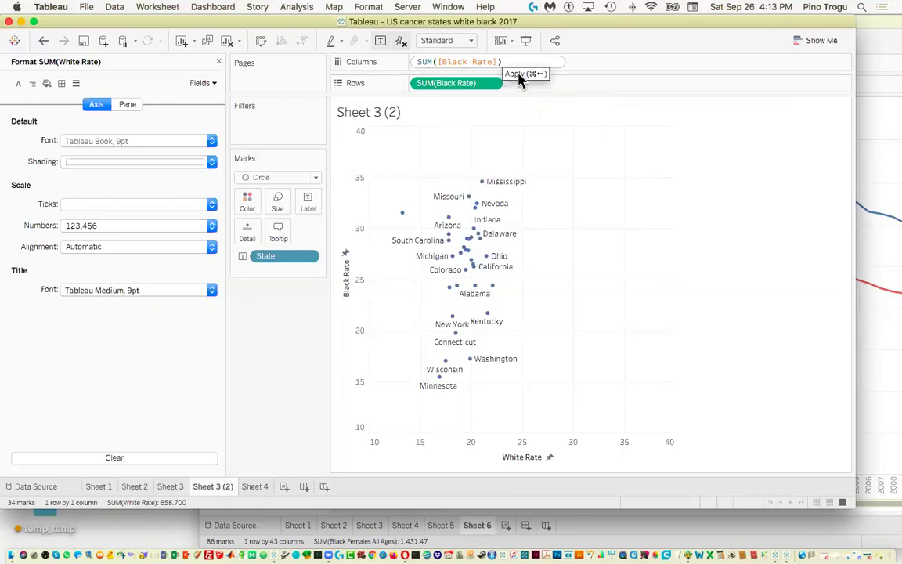
pyautogui.press('Return')
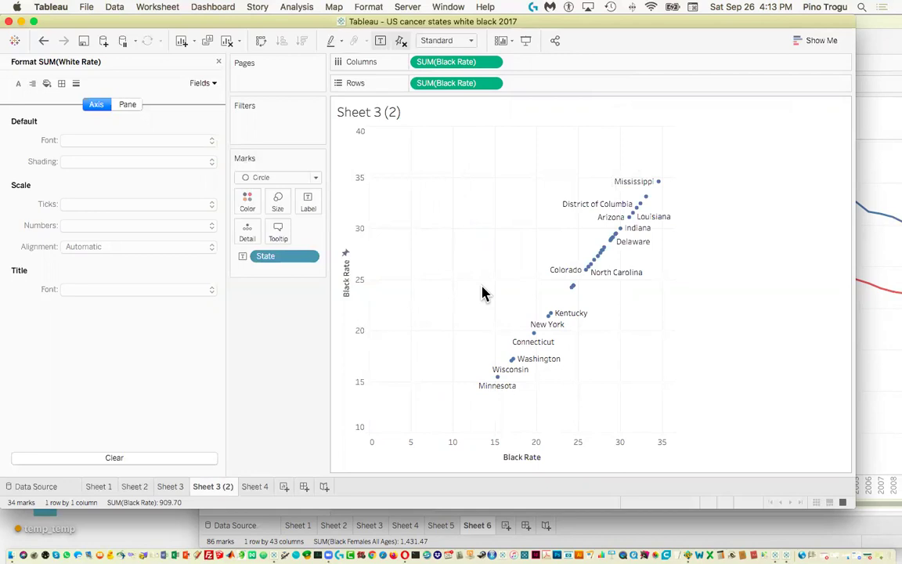
# Replace Black Rate with White Rate in the duplicated sheet's Rows expression, making it SUM([White Rate])
pyautogui.click(494, 87)
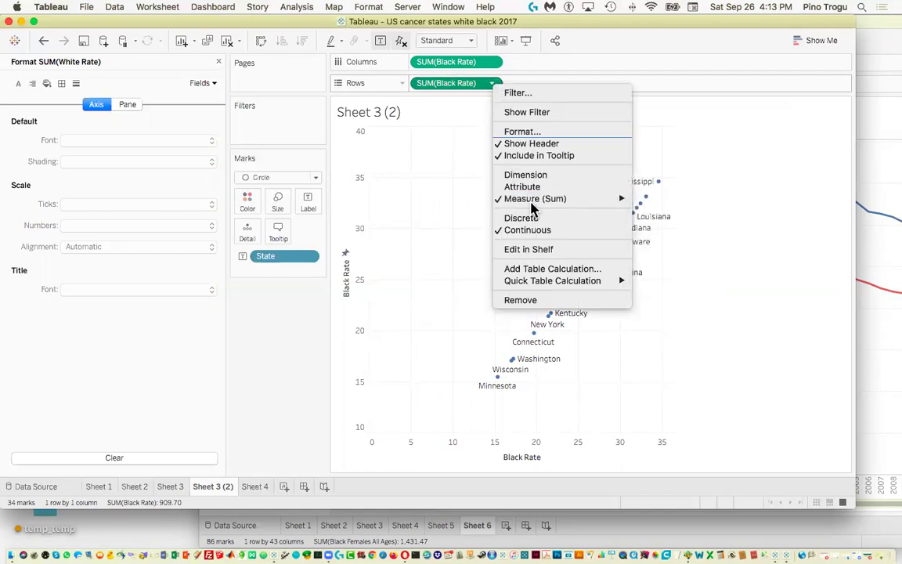
pyautogui.click(543, 251)
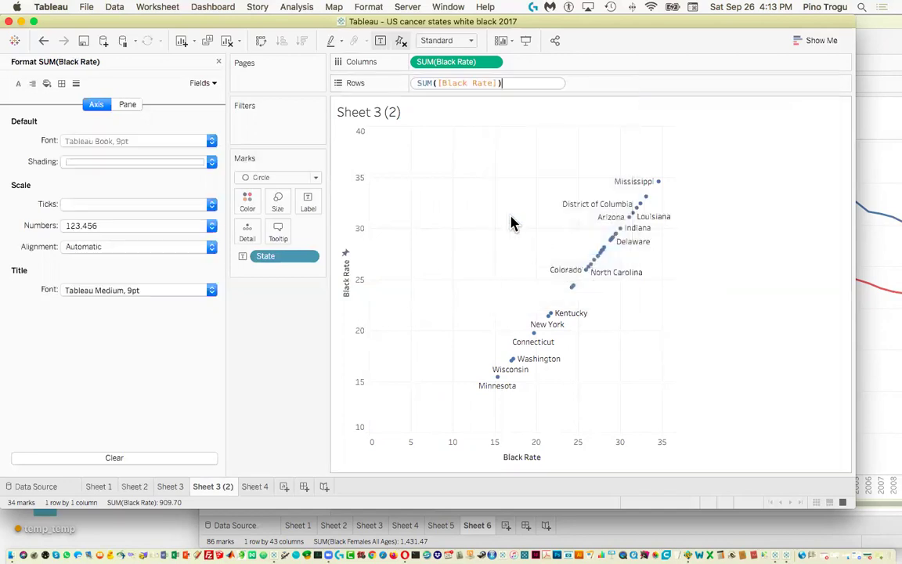
pyautogui.click(459, 82)
pyautogui.moveTo(492, 84); pyautogui.dragTo(443, 84)
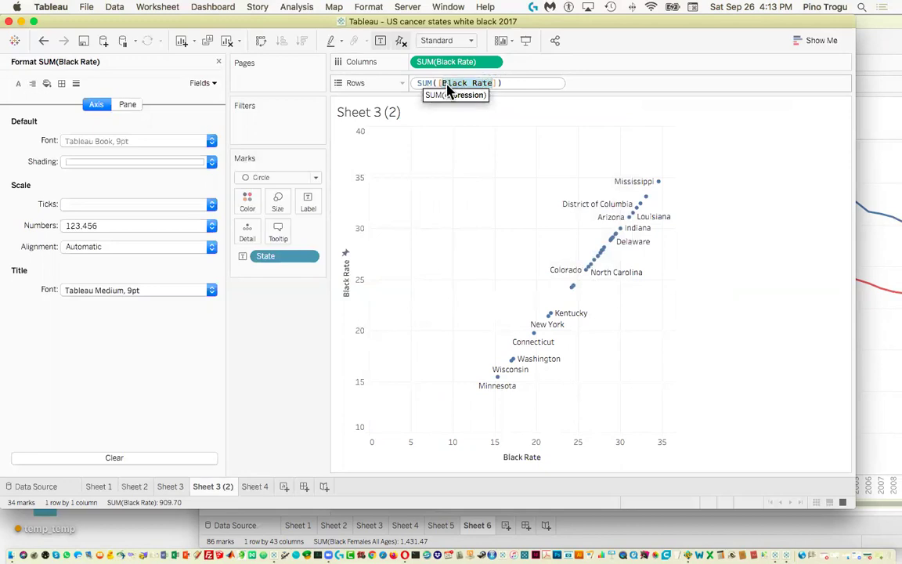
pyautogui.write('w')
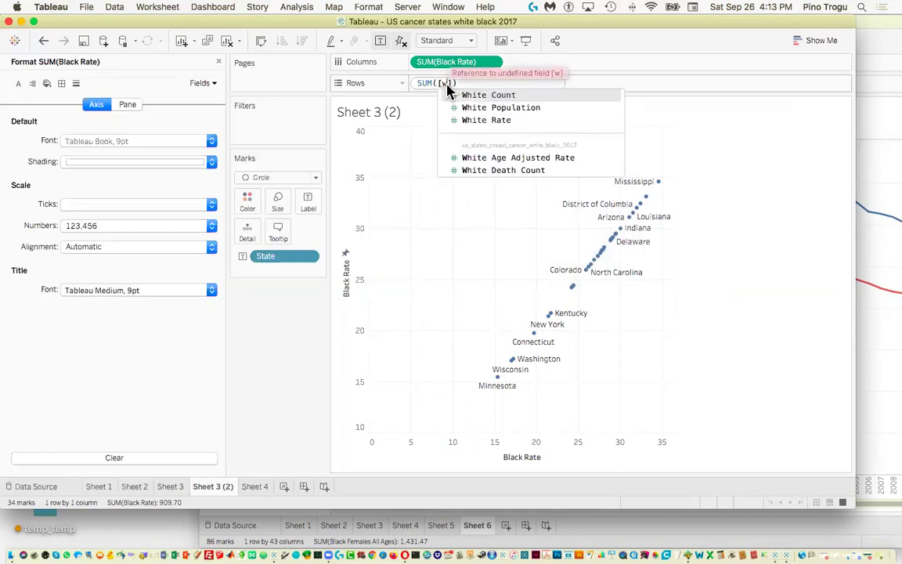
pyautogui.click(480, 122)
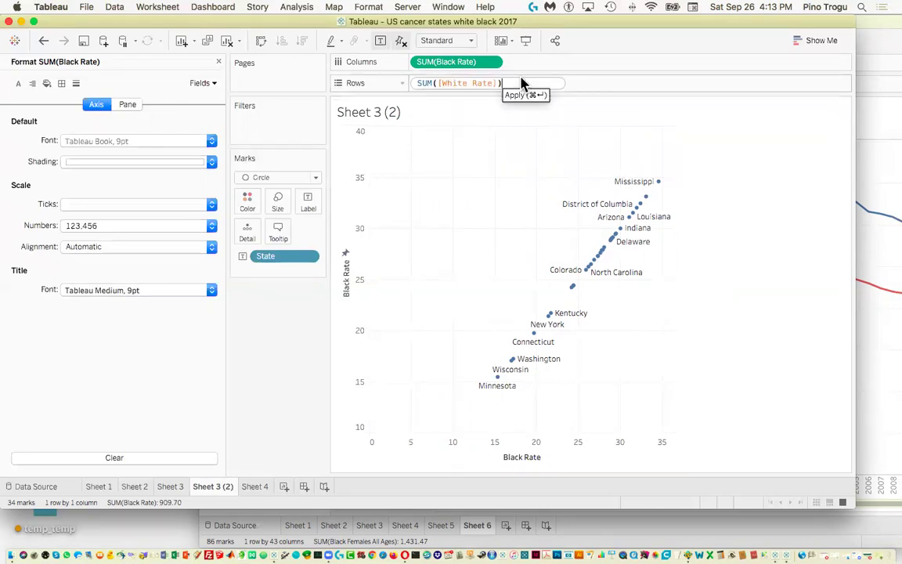
pyautogui.press('Return')
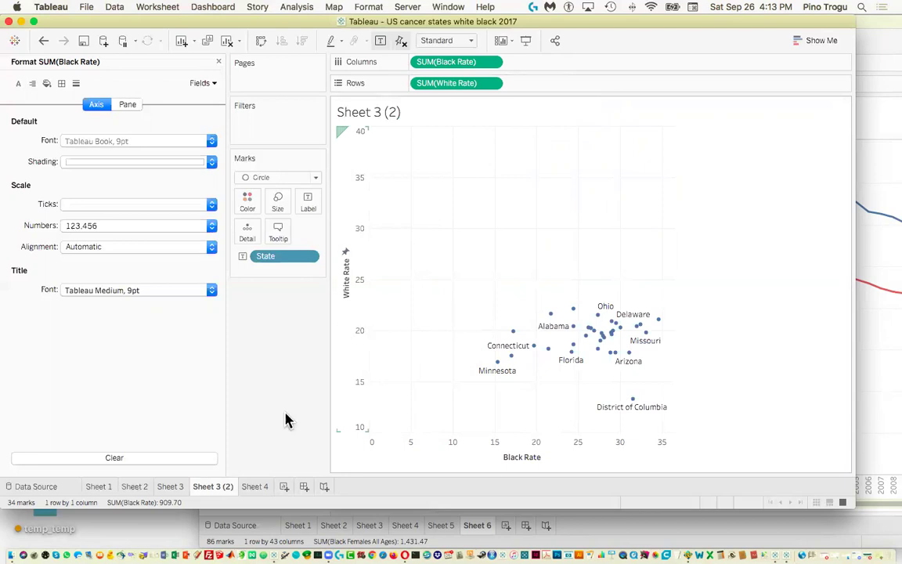
# Compare the original Sheet 3 scatterplot with its swapped-axes duplicate, and view Sheet 2
pyautogui.click(179, 487)
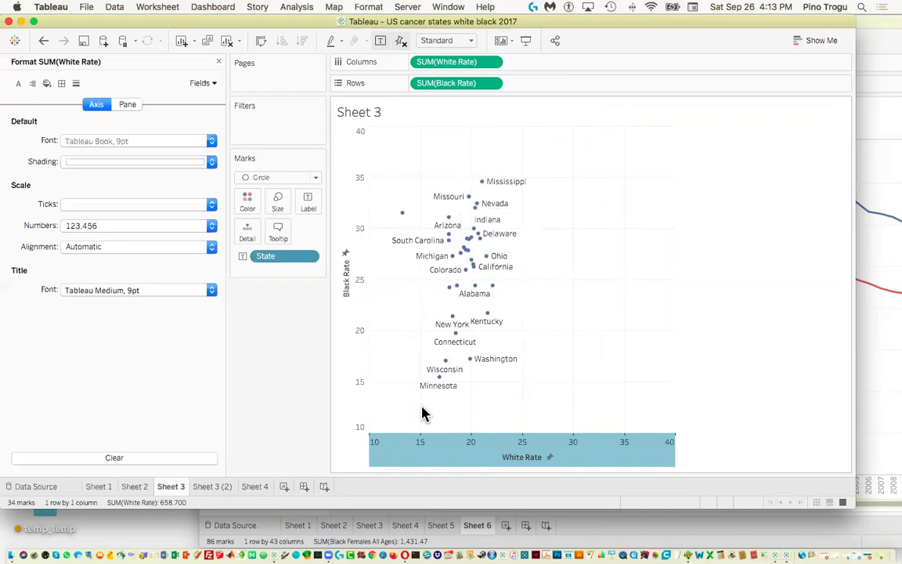
pyautogui.click(210, 486)
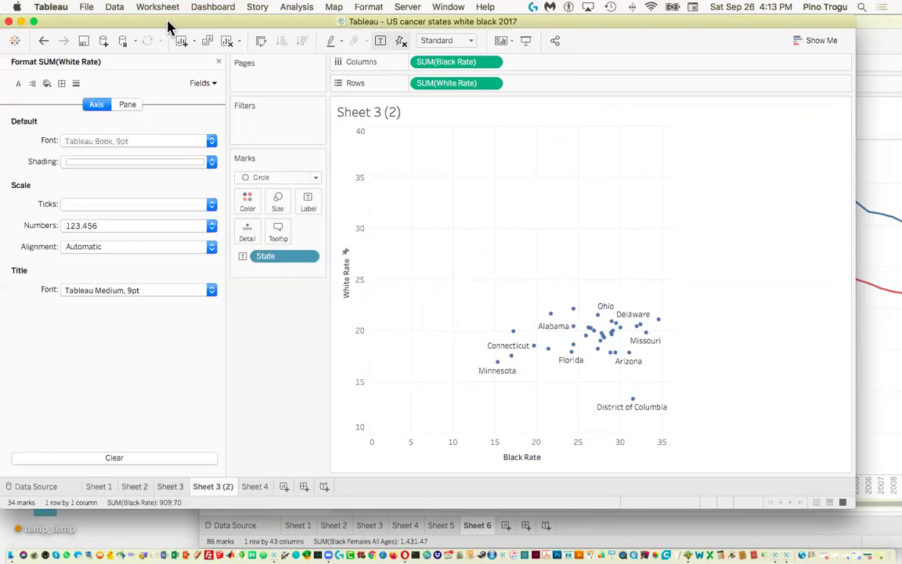
pyautogui.click(156, 486)
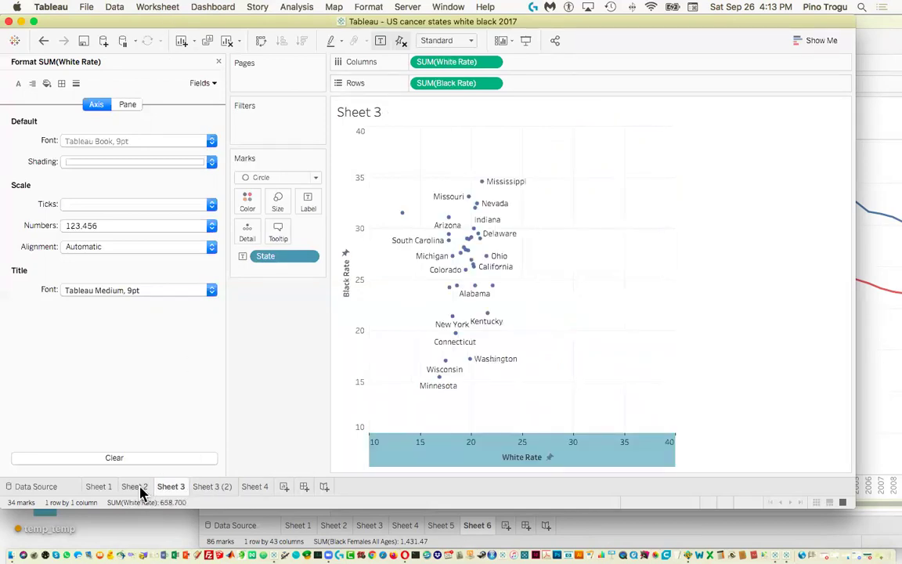
pyautogui.click(141, 489)
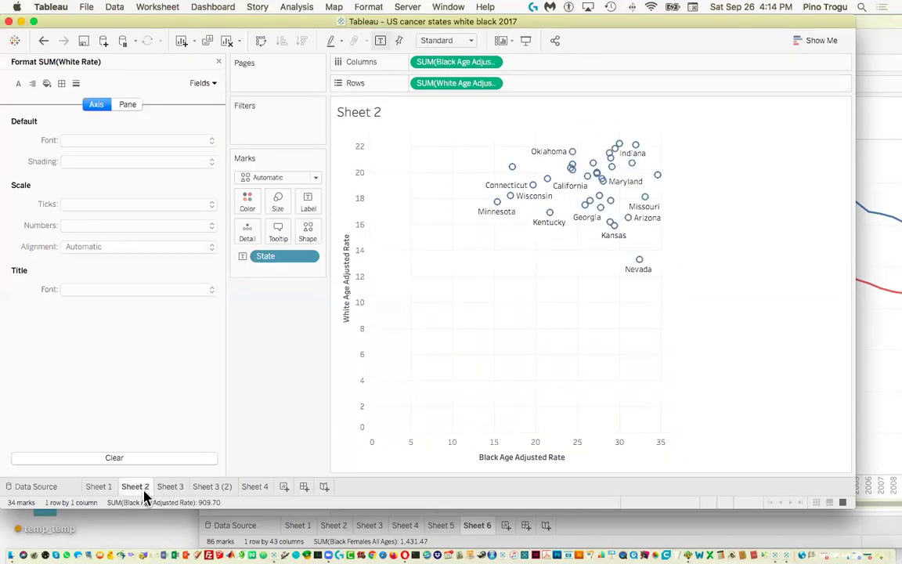
# Open Sheet 3 and examine the Nevada mark's details and annotation options
pyautogui.click(174, 490)
pyautogui.moveTo(505, 213)
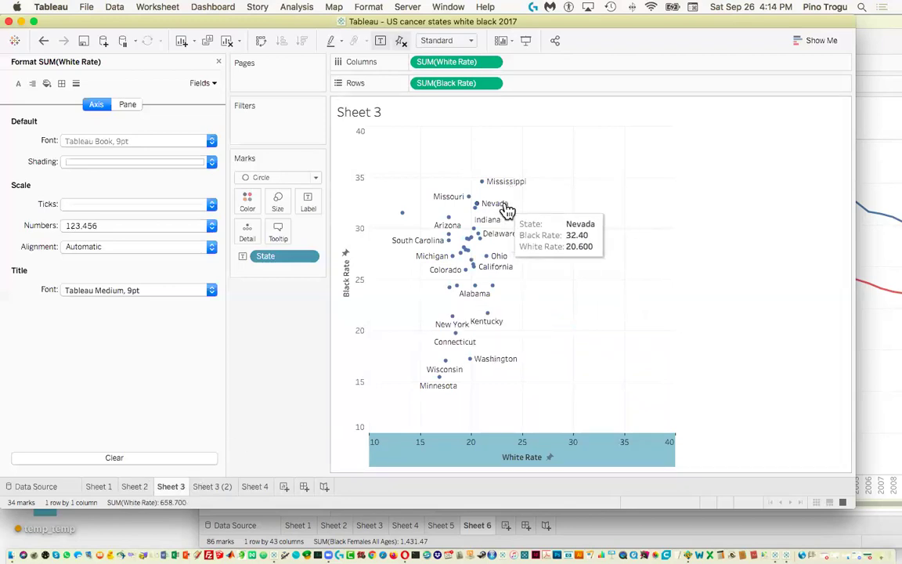
pyautogui.rightClick(505, 212)
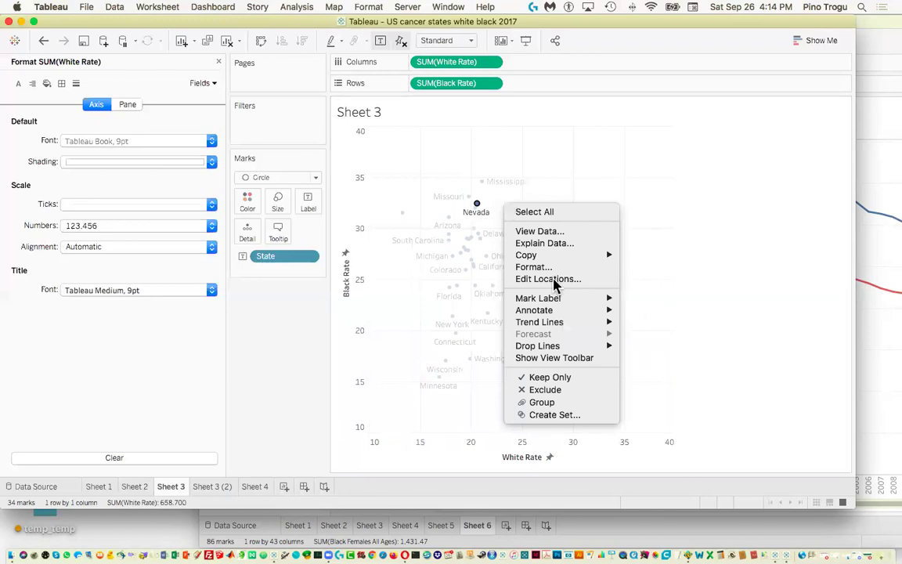
pyautogui.moveTo(571, 318)
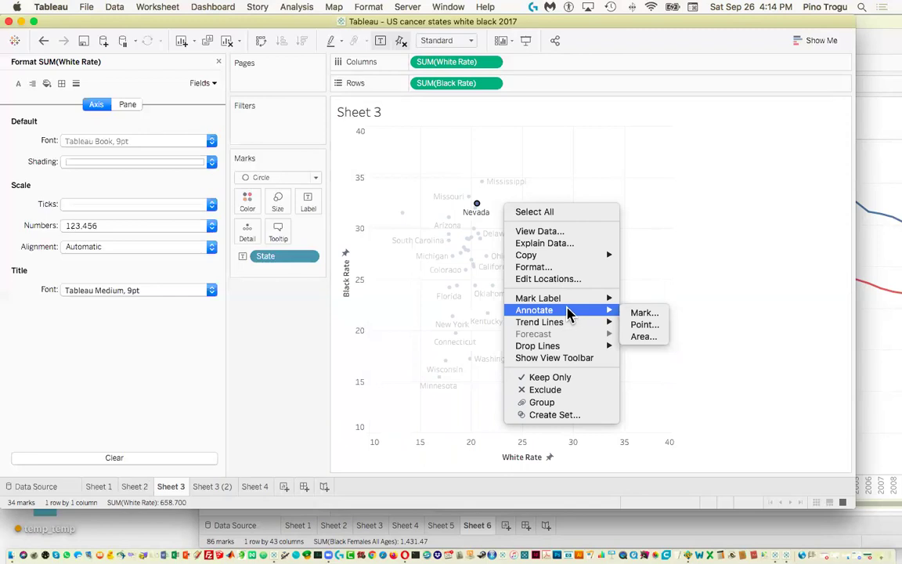
pyautogui.click(291, 327)
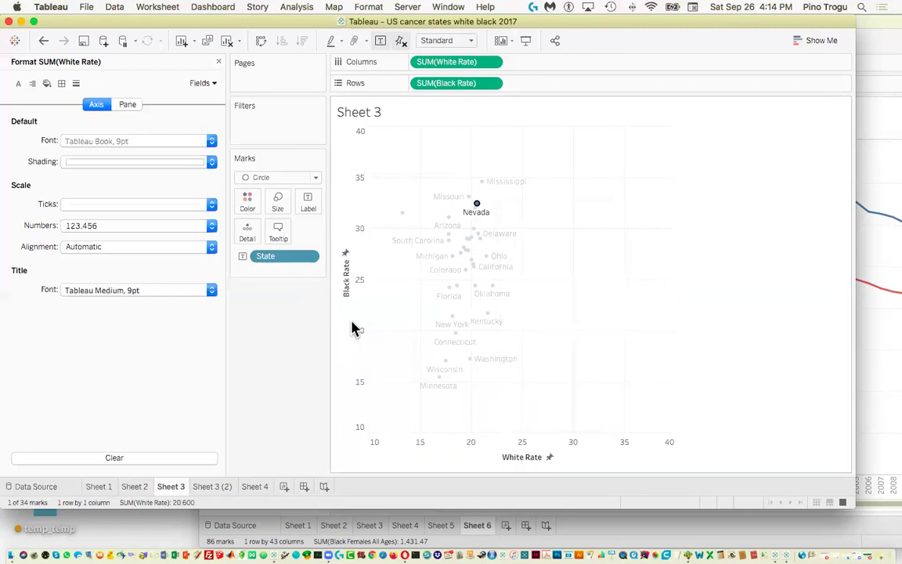
pyautogui.click(663, 321)
pyautogui.moveTo(491, 190)
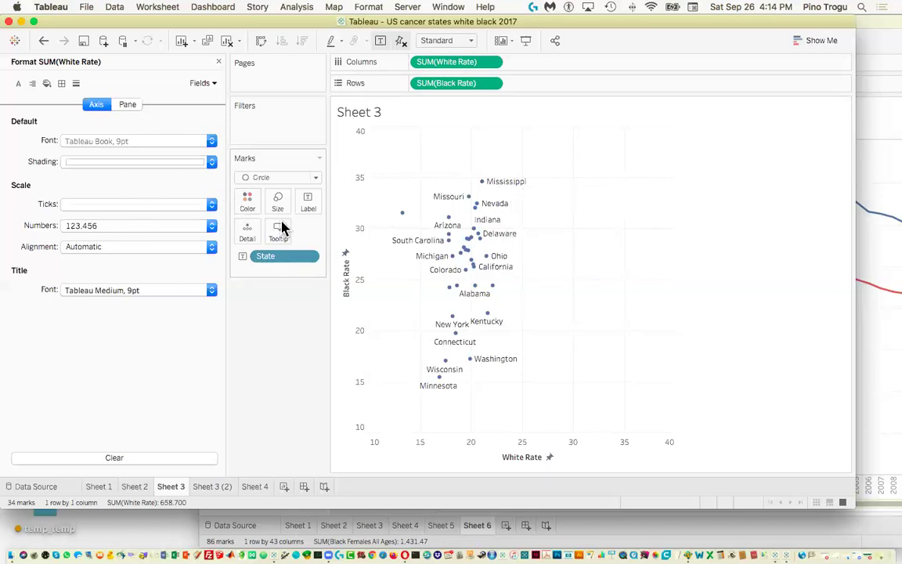
# Close the axis formatting pane on Sheet 3 (2) to bring back the data fields, and return to Sheet 3
pyautogui.click(53, 488)
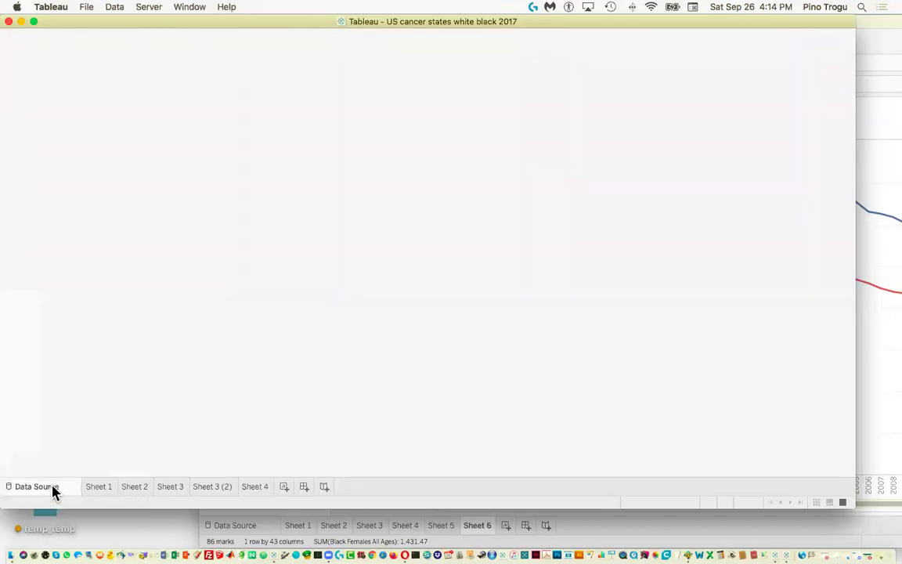
pyautogui.click(212, 487)
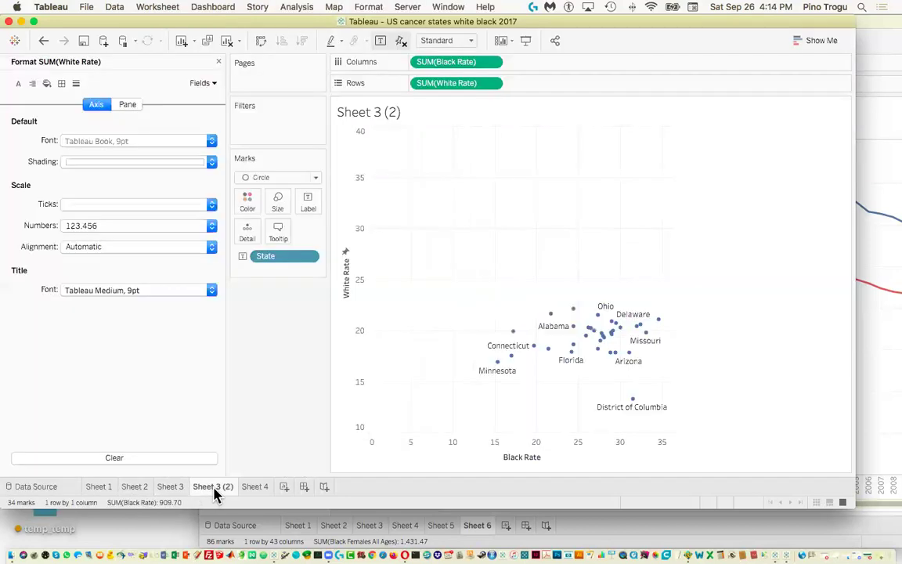
pyautogui.click(219, 62)
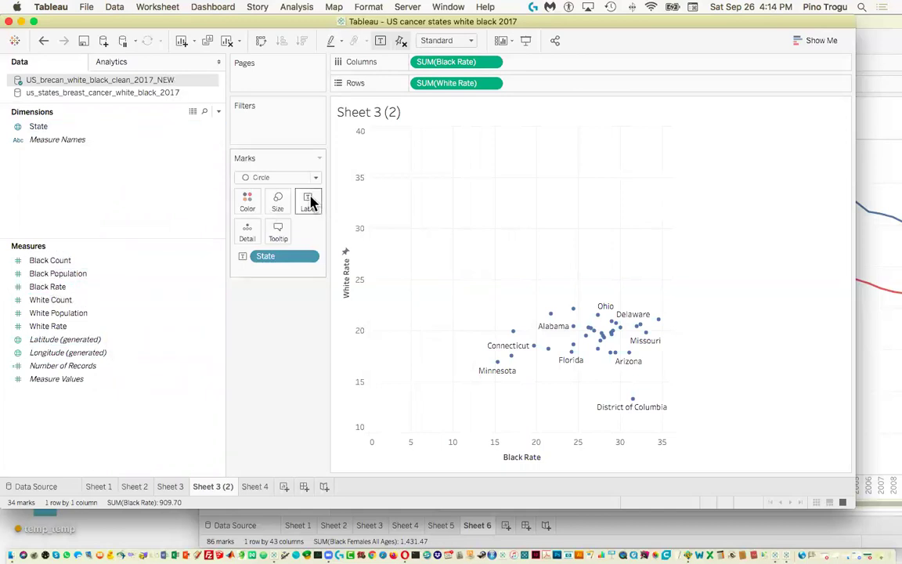
pyautogui.moveTo(57, 294)
pyautogui.mouseDown()
pyautogui.moveTo(141, 274)
pyautogui.moveTo(313, 209)
pyautogui.moveTo(54, 297)
pyautogui.mouseUp()
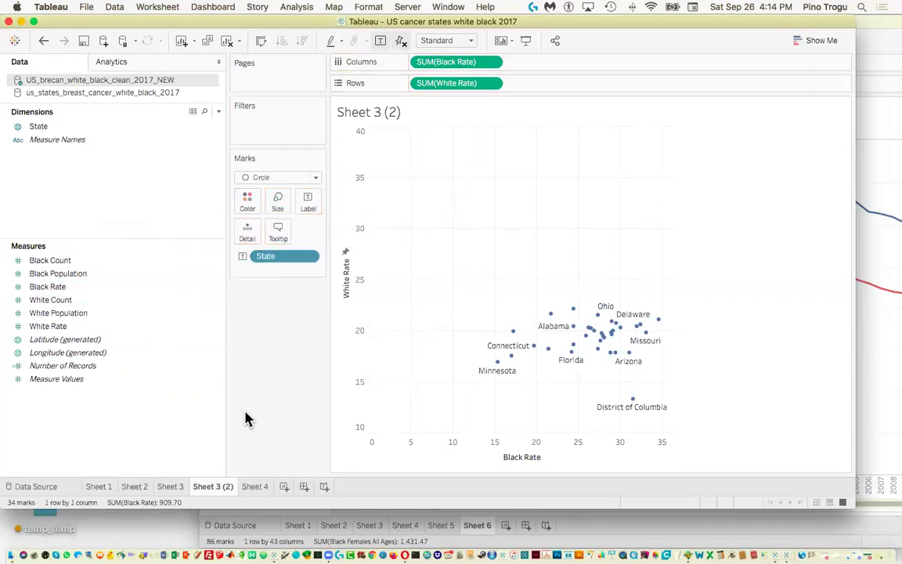
pyautogui.click(179, 486)
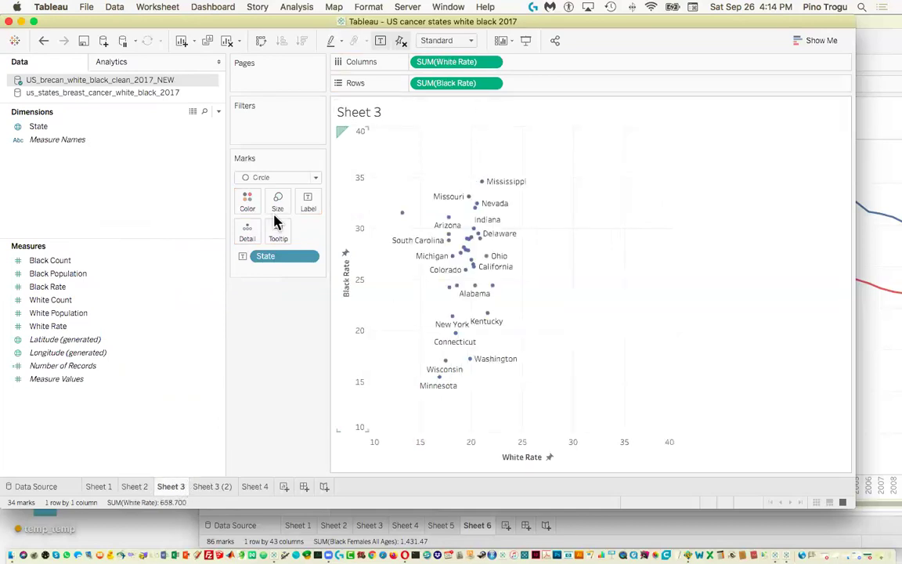
# Add Black Rate and White Count to the state mark labels on Sheet 3
pyautogui.moveTo(60, 288); pyautogui.dragTo(311, 204)
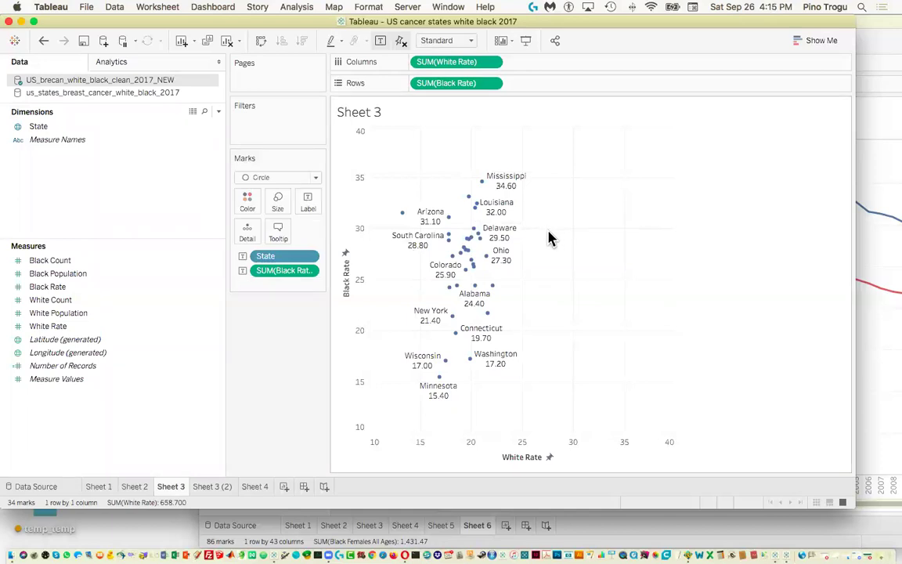
pyautogui.click(175, 302)
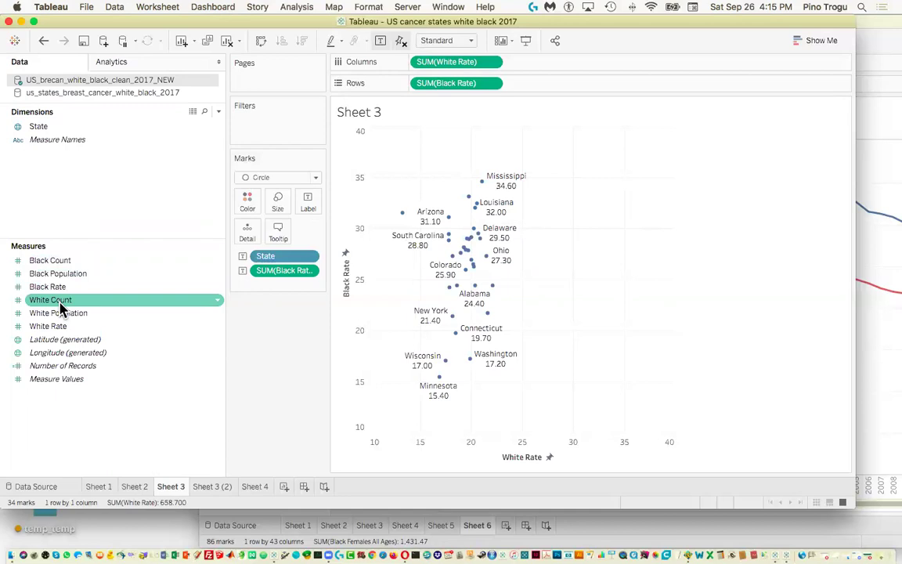
pyautogui.moveTo(61, 307); pyautogui.dragTo(307, 202)
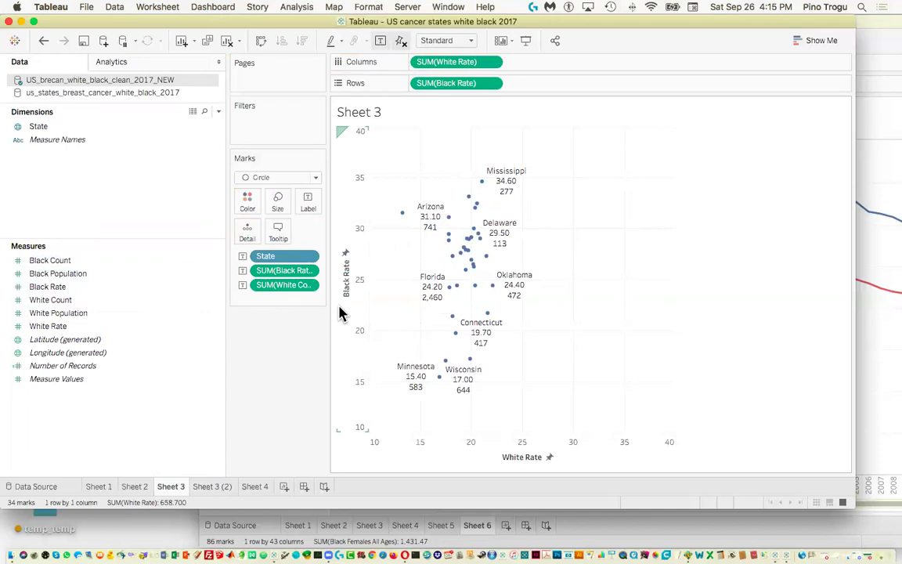
# Examine the options and details available for the Mississippi mark
pyautogui.rightClick(517, 188)
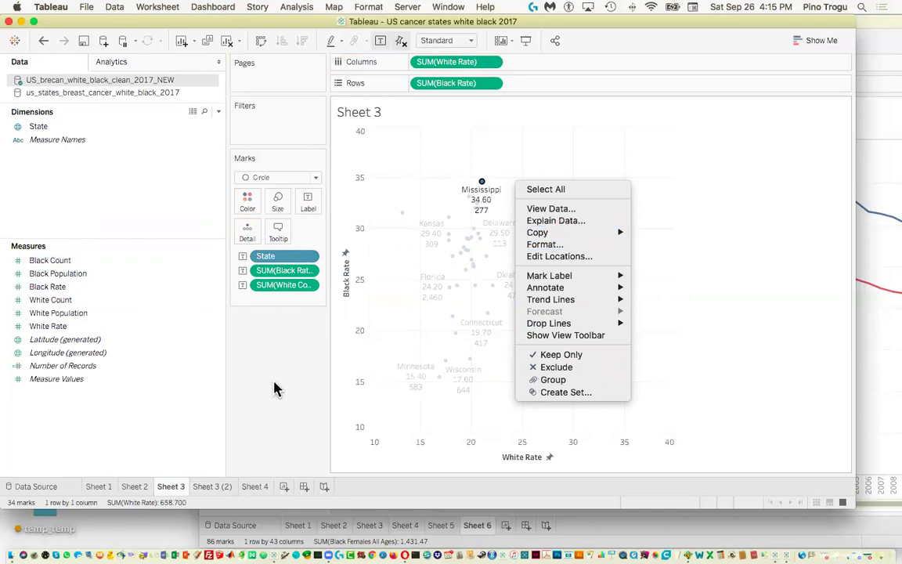
pyautogui.click(503, 191)
pyautogui.click(622, 296)
pyautogui.moveTo(501, 188)
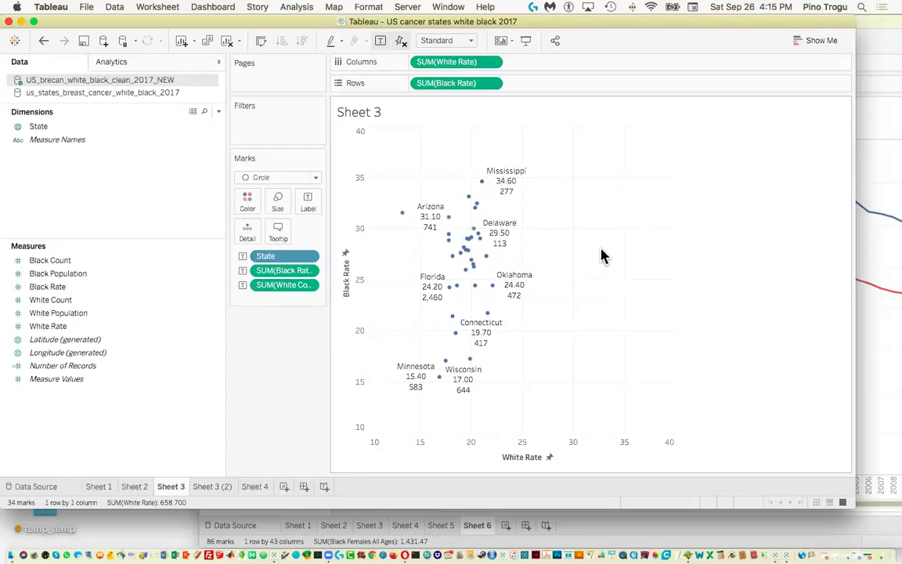
pyautogui.click(492, 62)
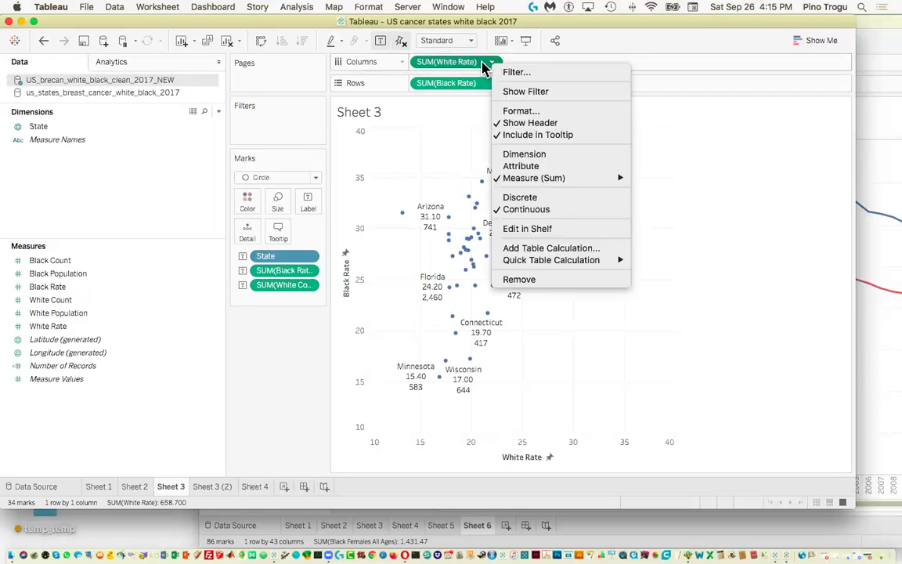
pyautogui.click(539, 229)
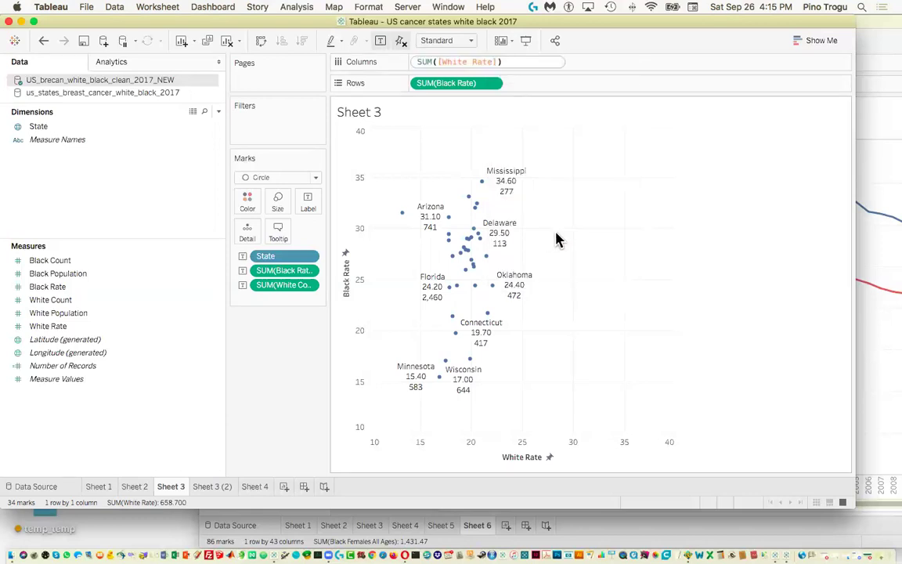
pyautogui.click(507, 85)
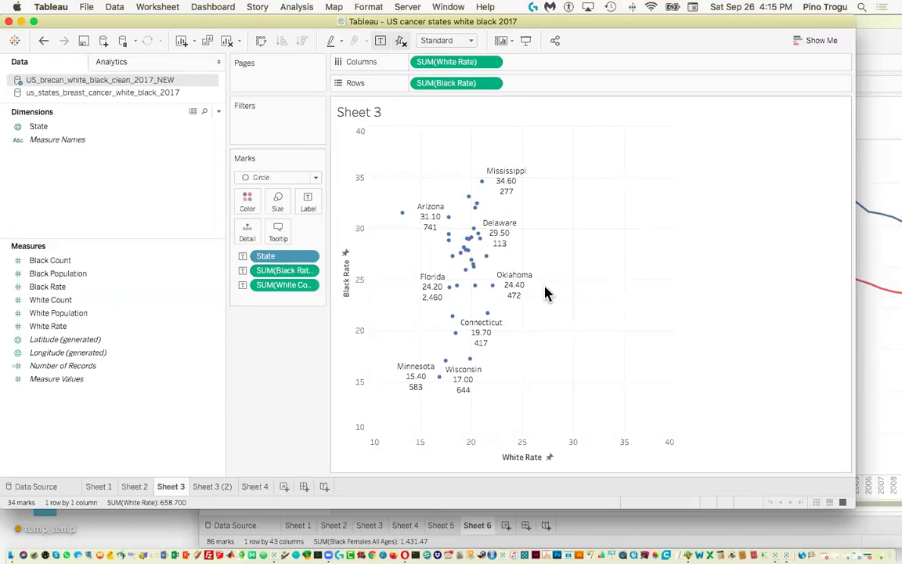
# Examine the Oklahoma mark's details and annotation options, and clear its selection
pyautogui.rightClick(519, 291)
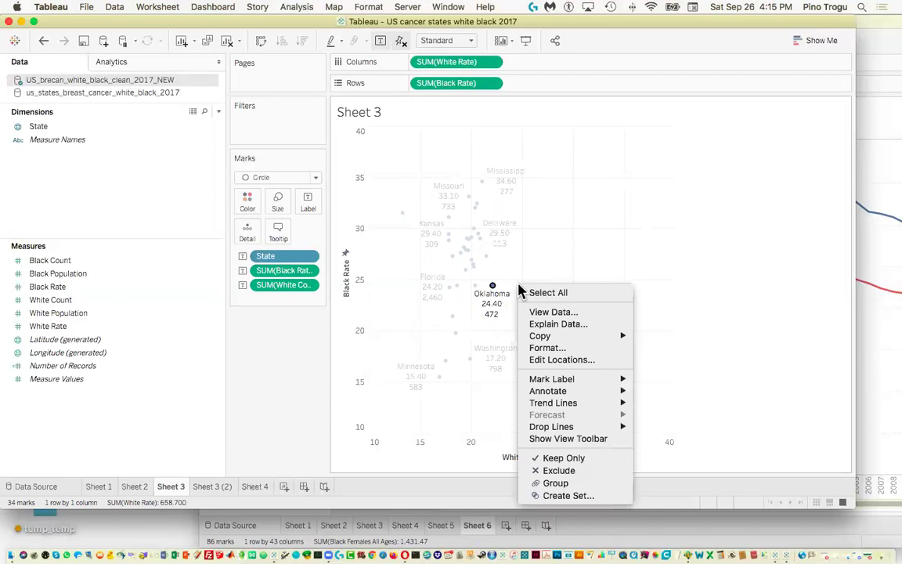
pyautogui.click(493, 301)
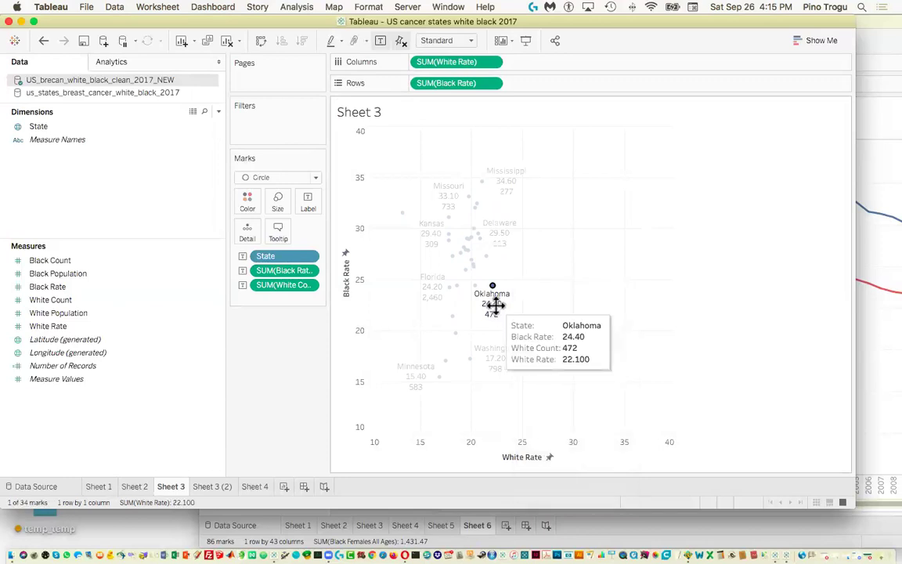
pyautogui.rightClick(492, 292)
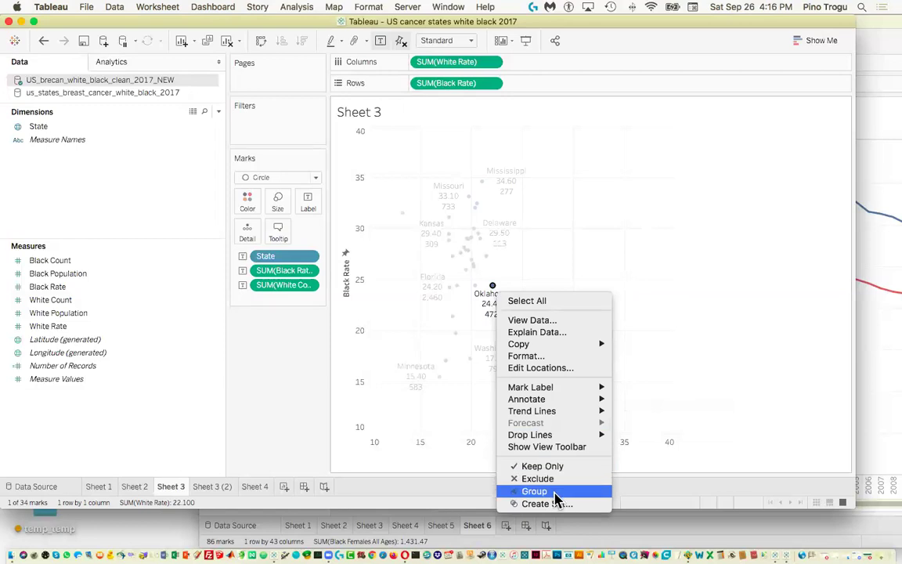
pyautogui.moveTo(551, 397)
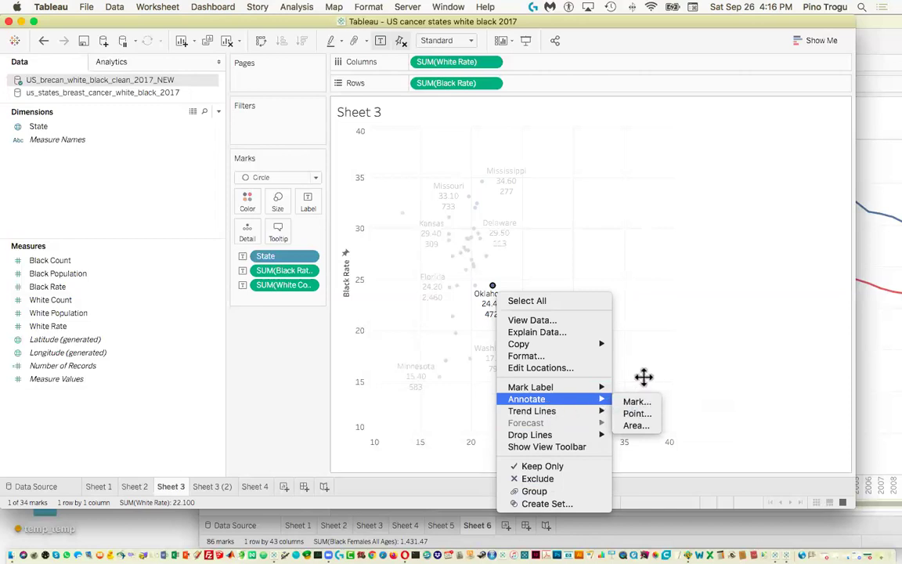
pyautogui.click(684, 347)
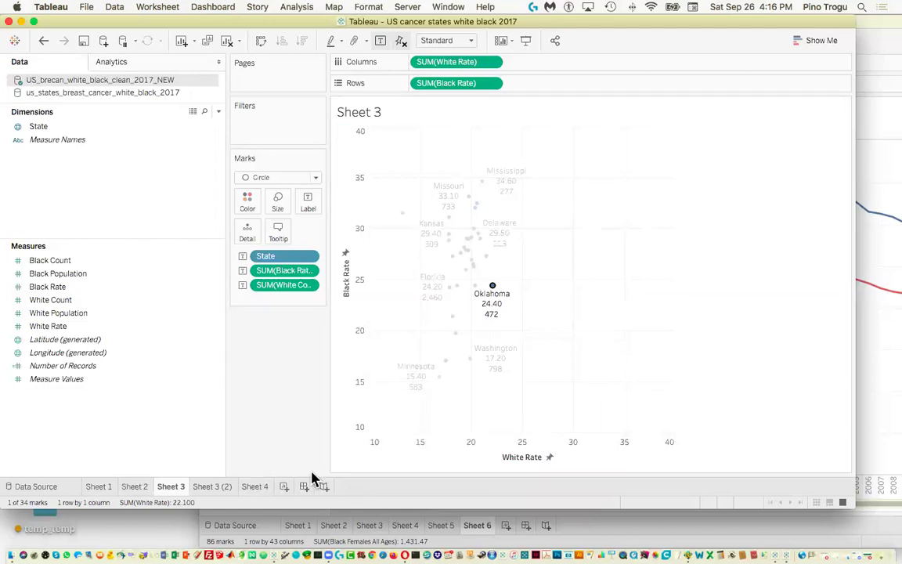
pyautogui.click(339, 425)
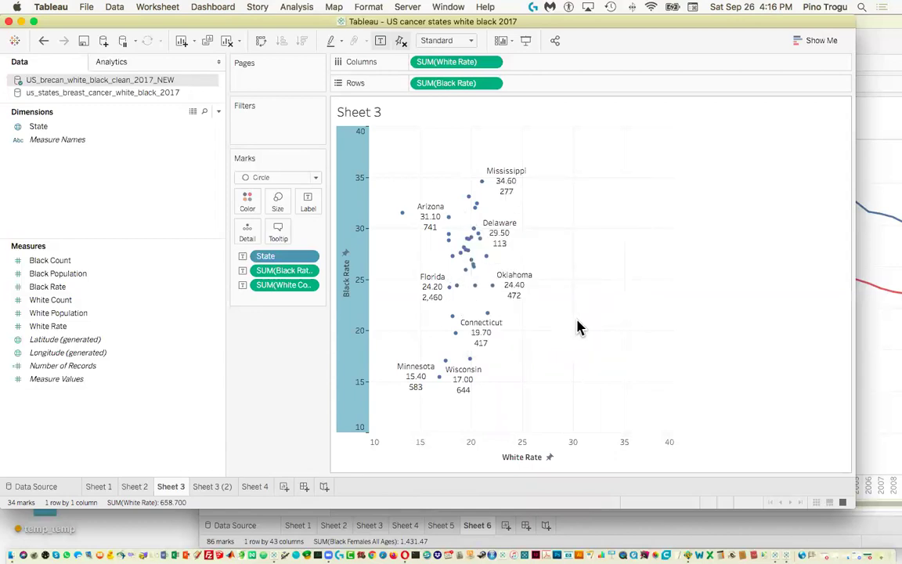
# Undo the additions of White Count and Black Rate to the mark labels
pyautogui.press('super+z')
pyautogui.press('super+z')
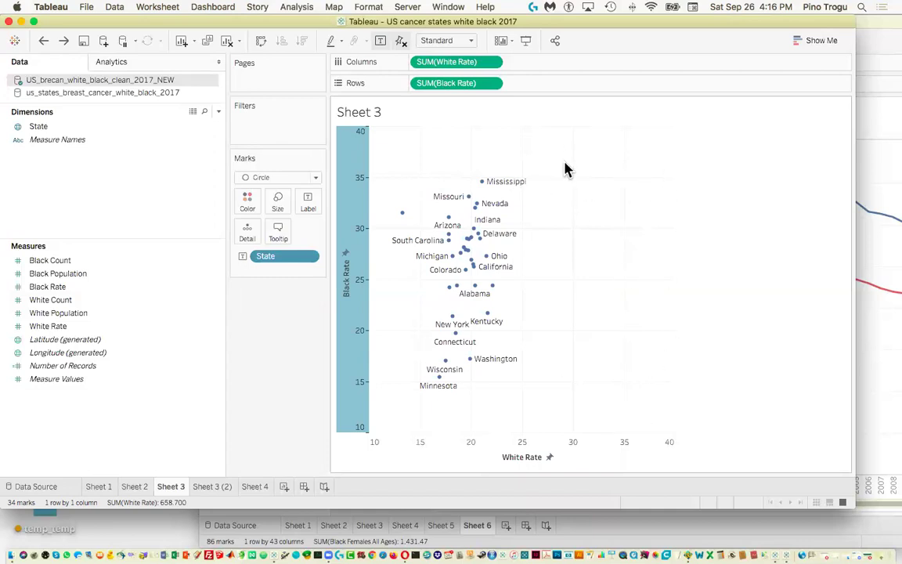
pyautogui.moveTo(515, 184)
# Minimize the US cancer states white black 2017 workbook and move the white-black_1975-2017 window fully into view
pyautogui.moveTo(52, 28); pyautogui.dragTo(99, 31)
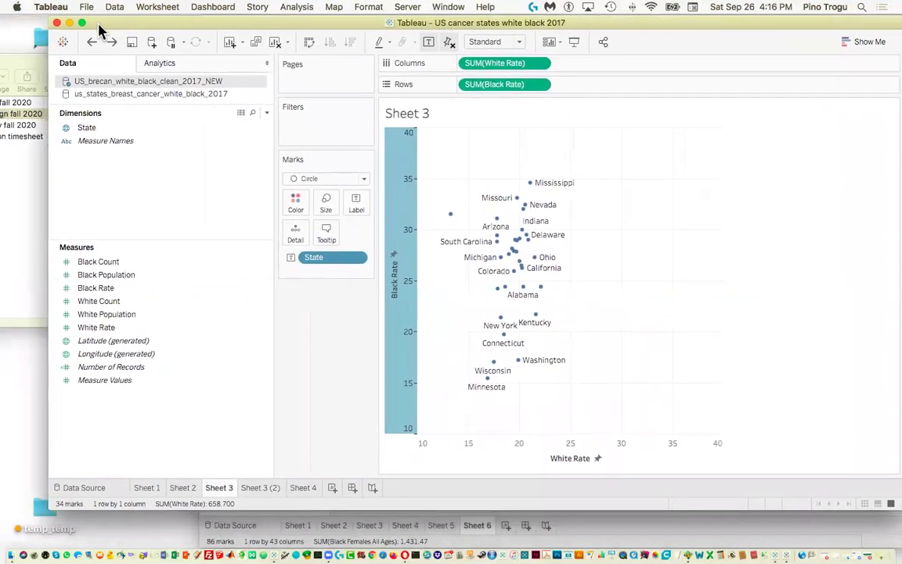
pyautogui.click(69, 23)
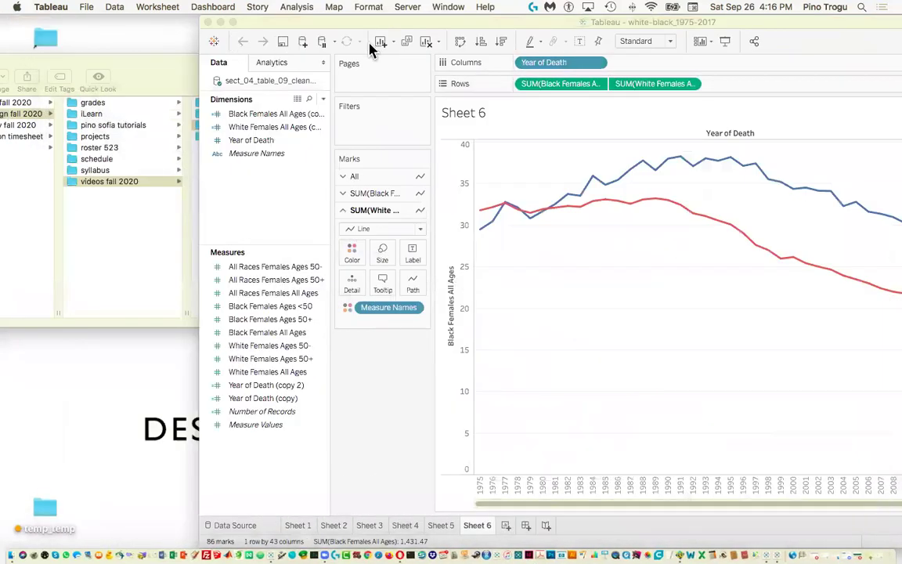
pyautogui.moveTo(317, 27); pyautogui.dragTo(271, 27)
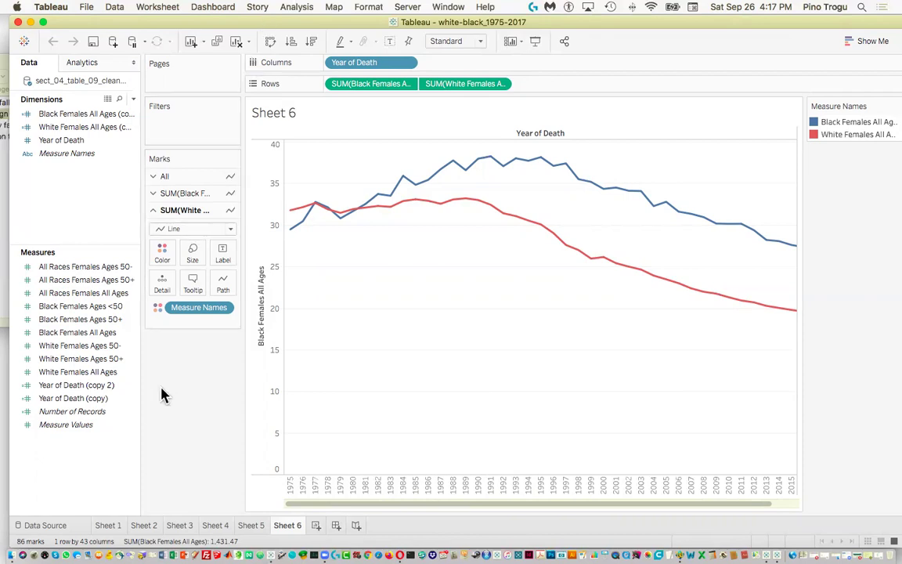
# Widen the Data pane to read the full field names of the 1975-2017 data, and narrow it again
pyautogui.moveTo(139, 504); pyautogui.dragTo(251, 493)
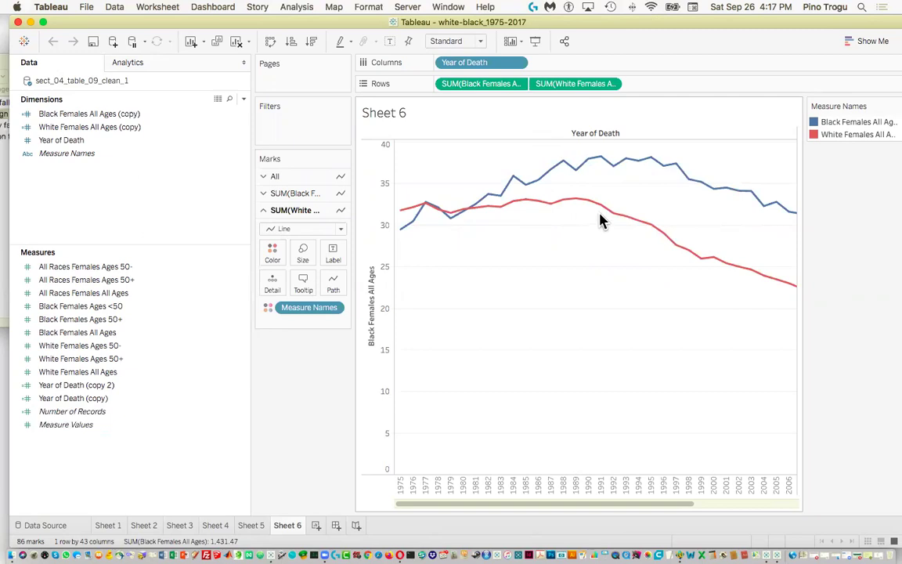
pyautogui.moveTo(600, 218)
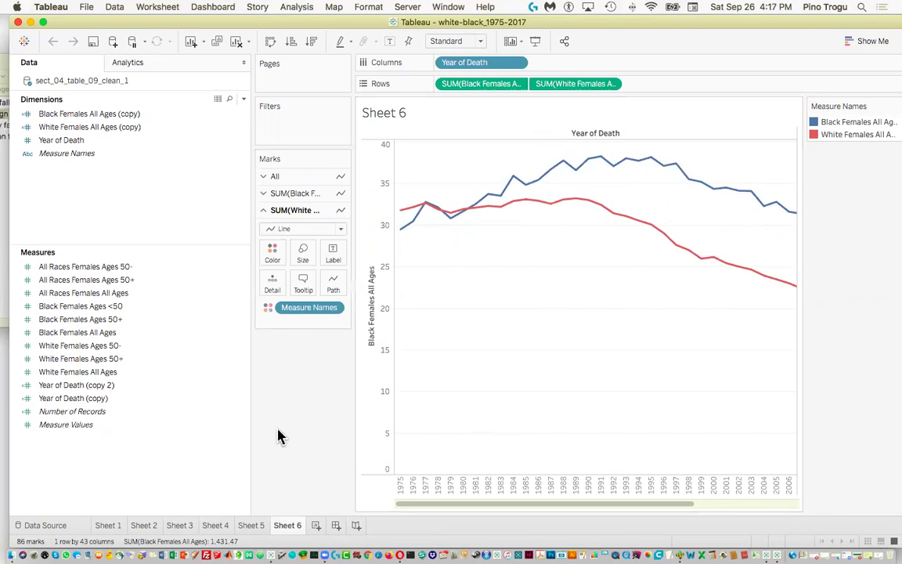
pyautogui.moveTo(249, 69); pyautogui.dragTo(173, 69)
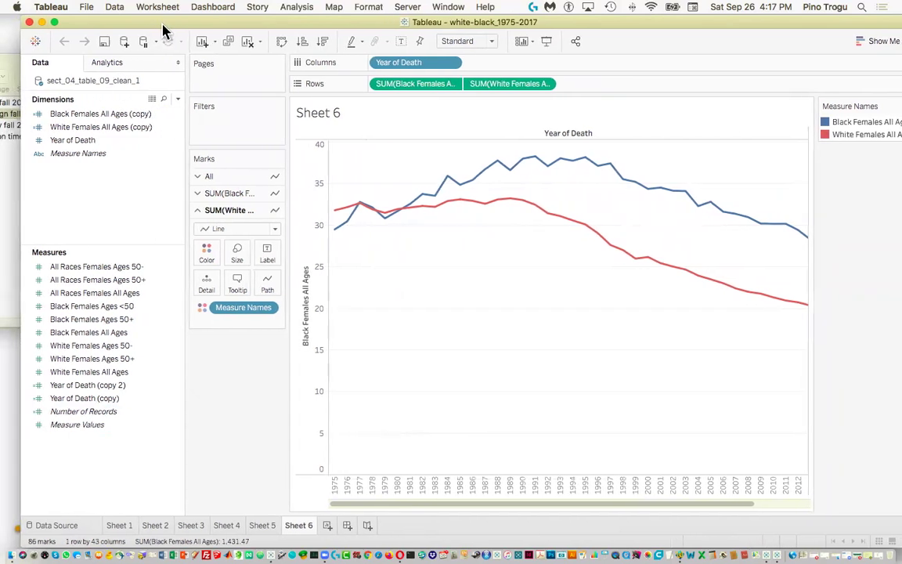
# Start a new text file connection and browse to the 03 scatterplot breast cancer folder
pyautogui.click(29, 44)
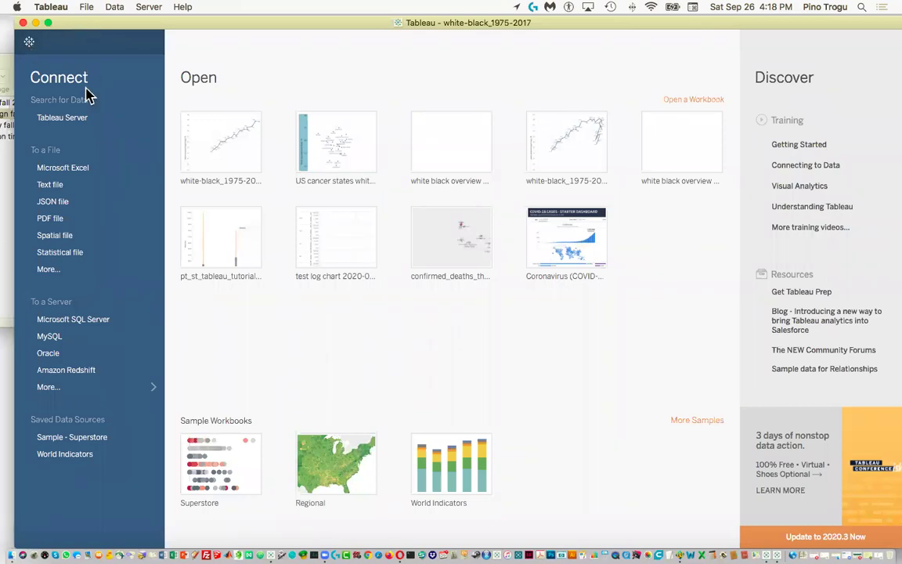
pyautogui.click(49, 185)
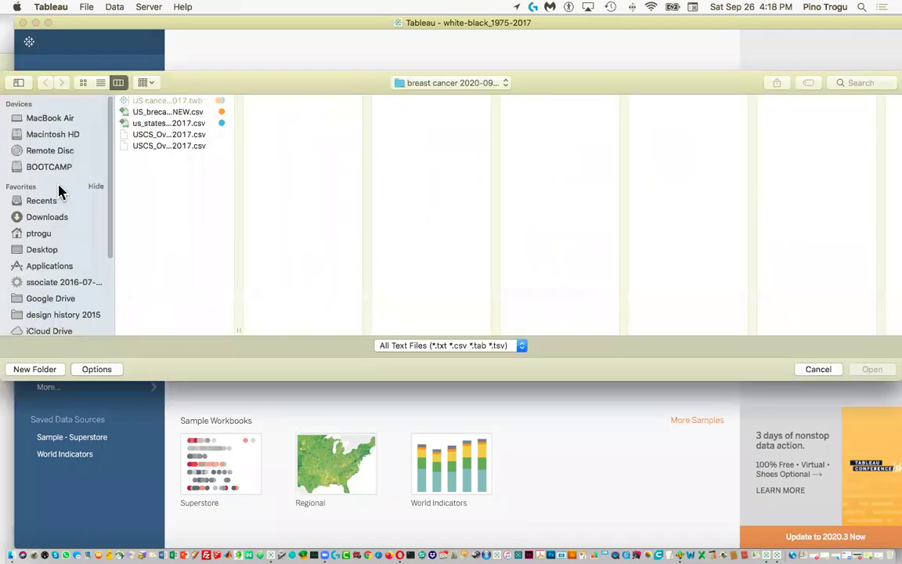
pyautogui.moveTo(238, 330); pyautogui.dragTo(333, 330)
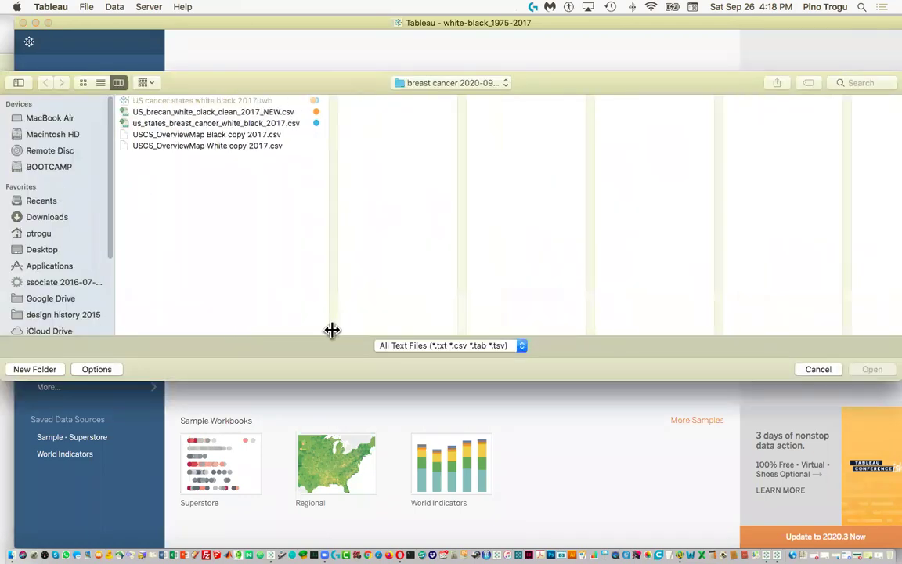
pyautogui.moveTo(364, 91); pyautogui.dragTo(359, 61)
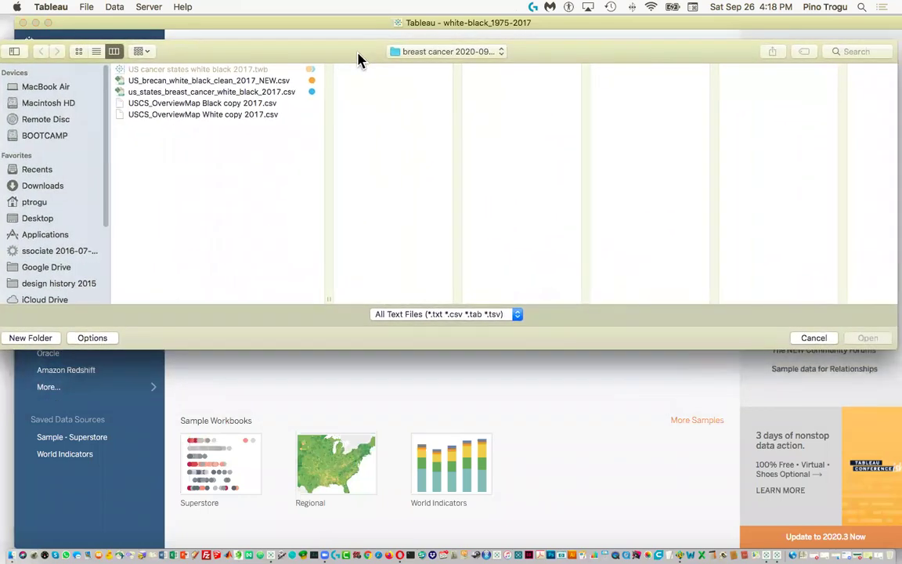
pyautogui.click(479, 53)
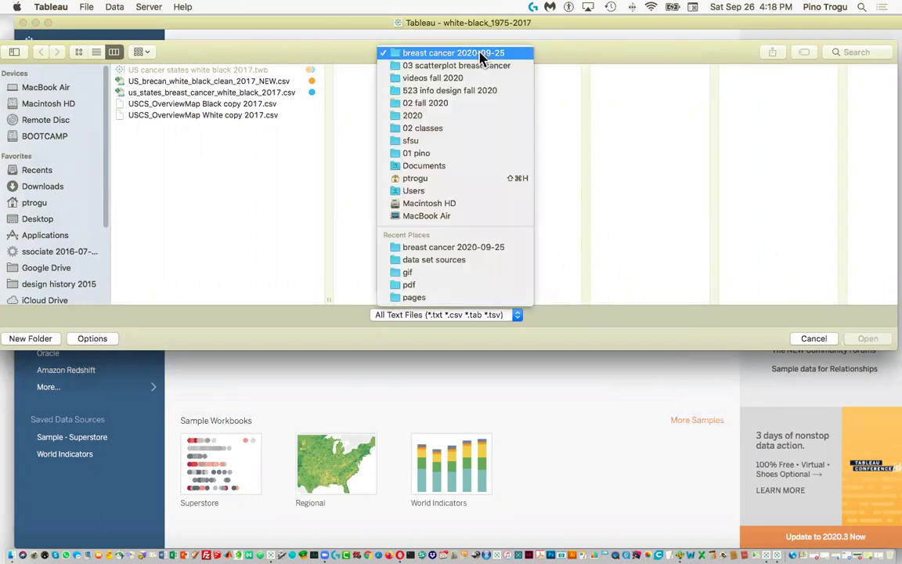
pyautogui.click(479, 65)
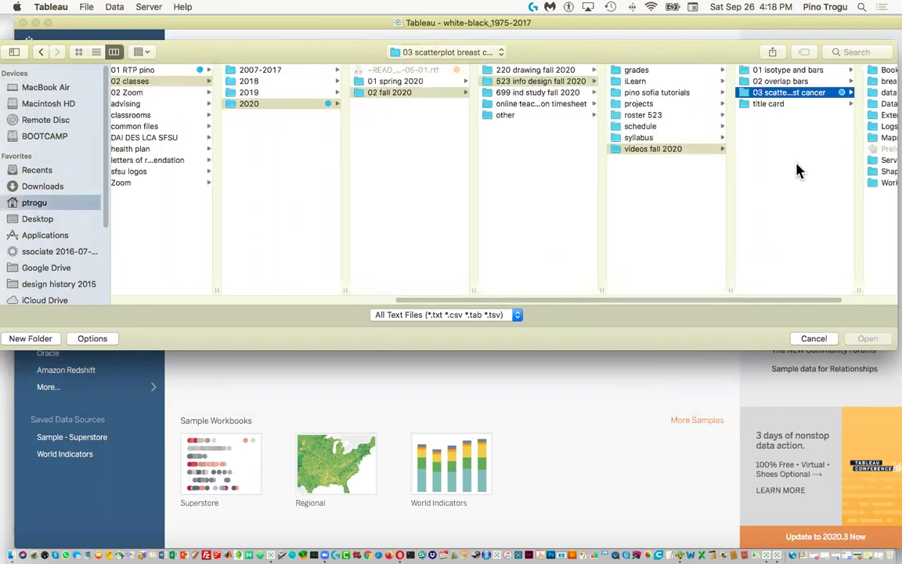
# Reposition and resize the file dialog, open the data set sources folder, and widen its file column to show the full names
pyautogui.moveTo(748, 53); pyautogui.dragTo(312, 53)
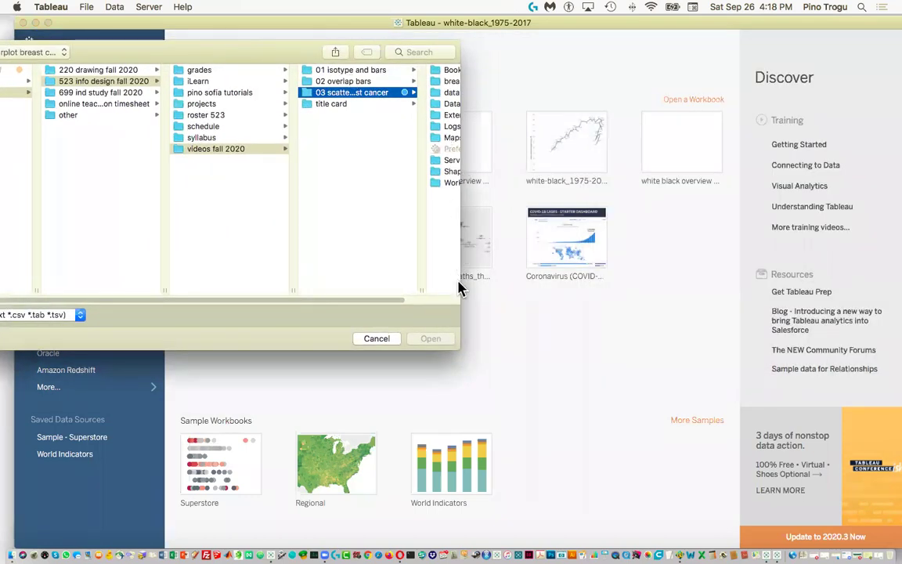
pyautogui.moveTo(460, 288); pyautogui.dragTo(701, 282)
pyautogui.click(634, 94)
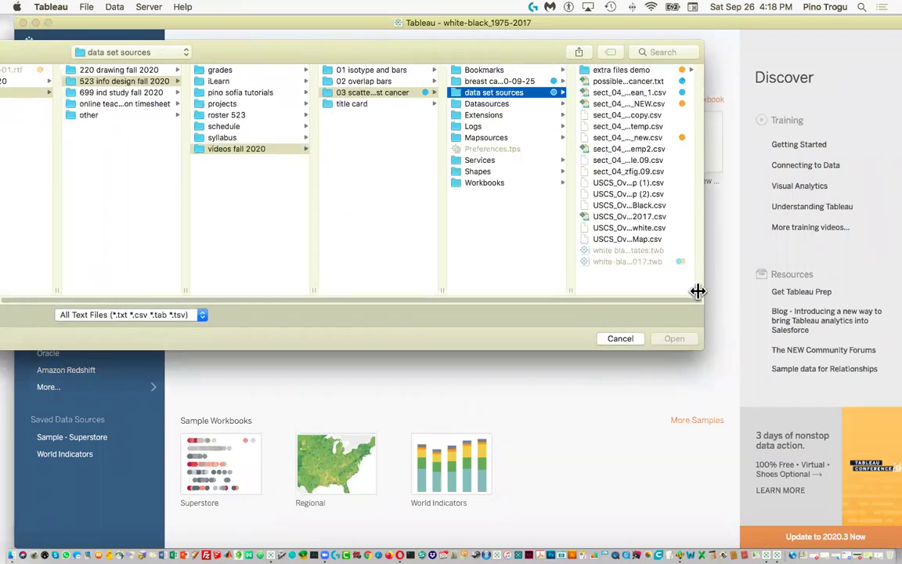
pyautogui.moveTo(696, 291); pyautogui.dragTo(861, 289)
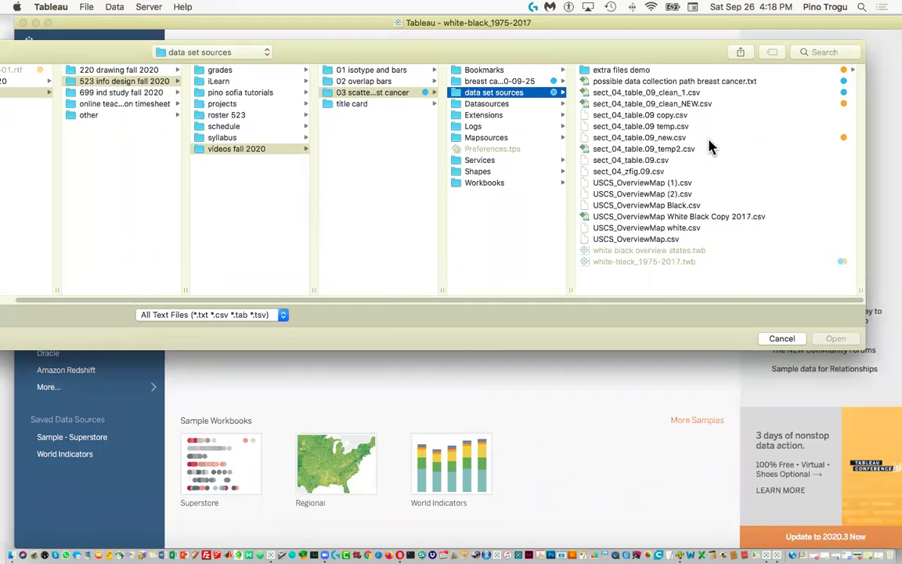
# Check the breast cancer 2020-09-25 folder's files, return to data set sources, and connect to sect_04_table_09_clean_NEW.csv
pyautogui.click(532, 82)
pyautogui.moveTo(698, 289); pyautogui.dragTo(848, 282)
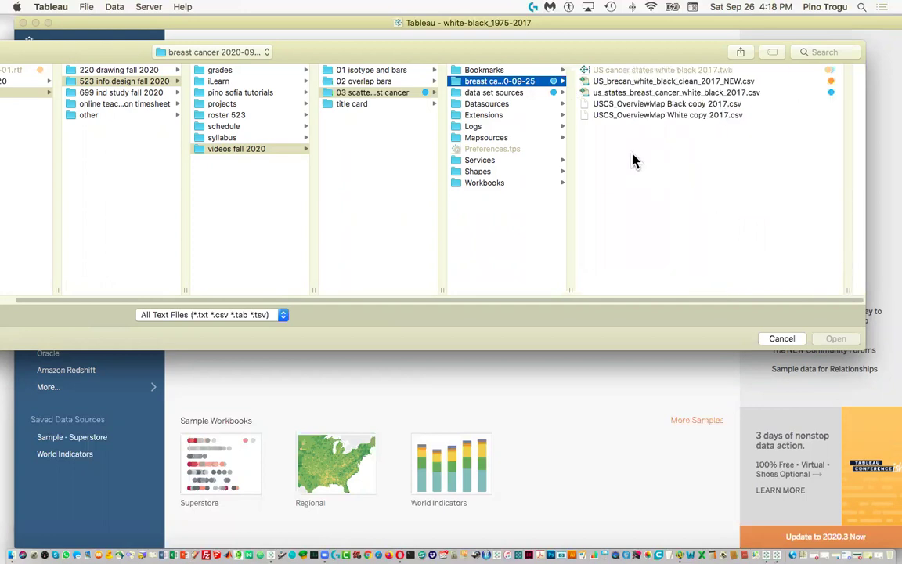
pyautogui.click(517, 92)
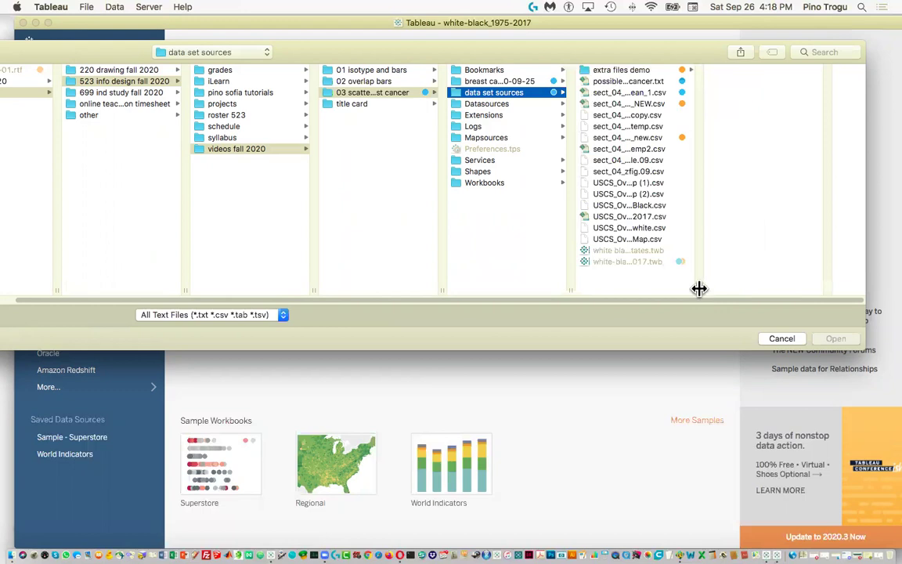
pyautogui.moveTo(699, 289); pyautogui.dragTo(856, 286)
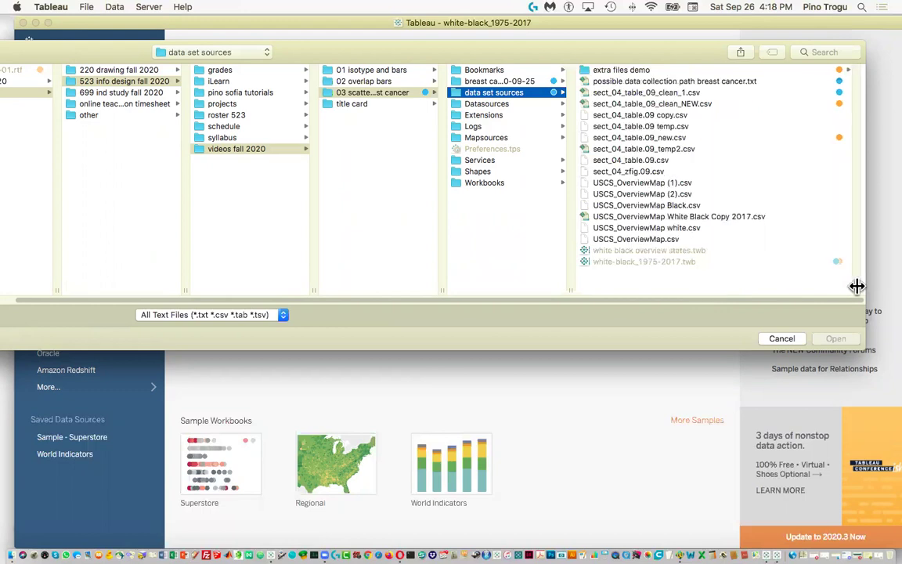
pyautogui.click(671, 107)
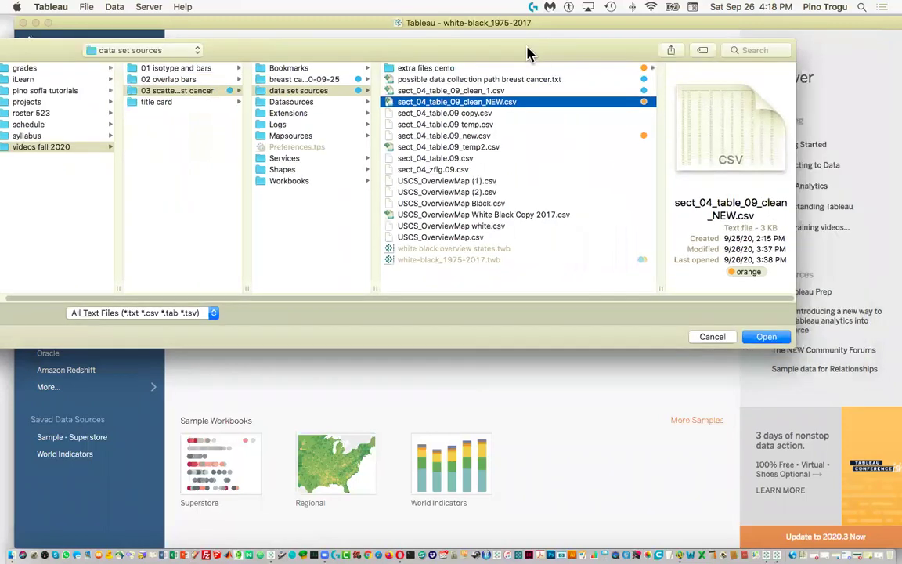
pyautogui.click(751, 339)
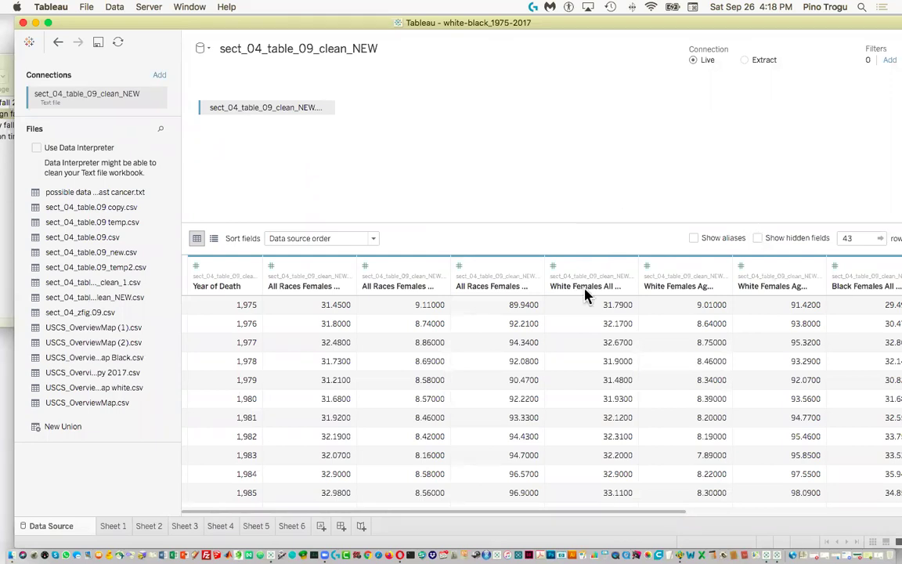
# Examine the rows of the imported table and bring its Black Females columns into view
pyautogui.scroll(-10, 212, 329)
pyautogui.scroll(10, 212, 329)
pyautogui.moveTo(323, 23); pyautogui.dragTo(328, 22)
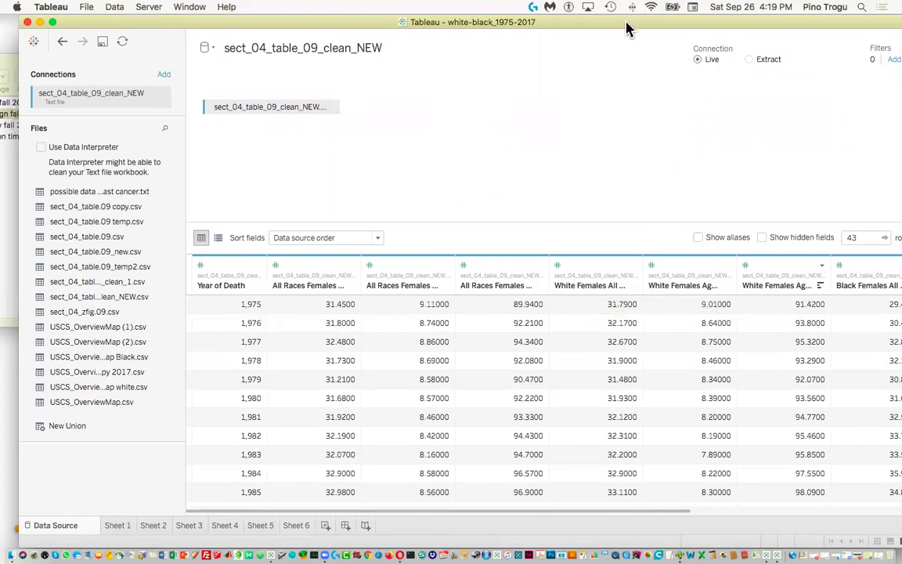
pyautogui.moveTo(626, 24); pyautogui.dragTo(533, 23)
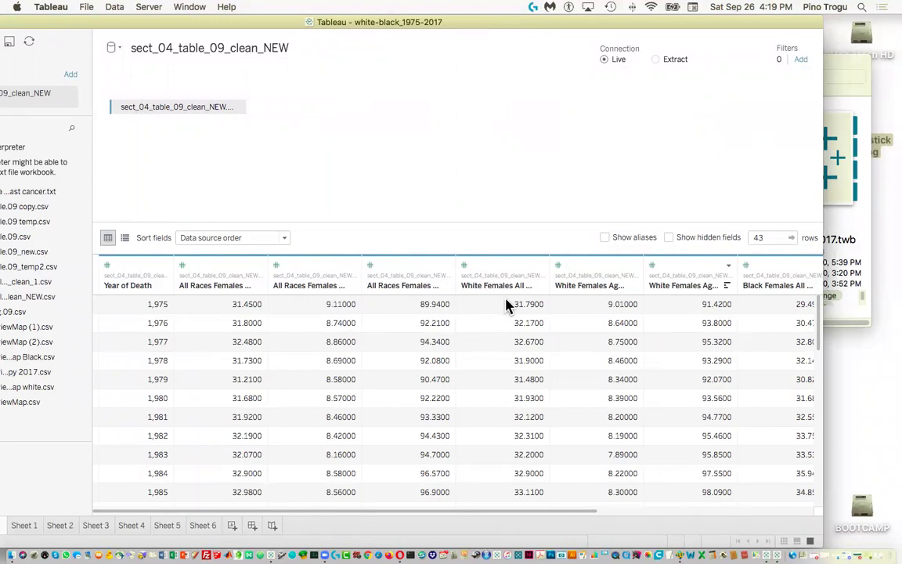
pyautogui.hscroll(5, 599, 315)
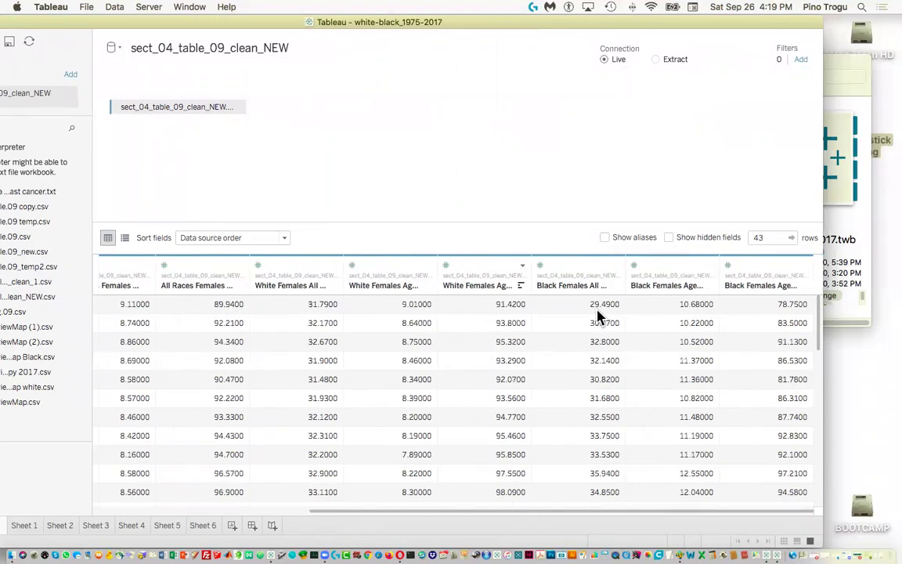
# Widen the Black Females All Ages, White Females Ages 50- and White Females All Ages columns to show their full names
pyautogui.moveTo(625, 263); pyautogui.dragTo(678, 264)
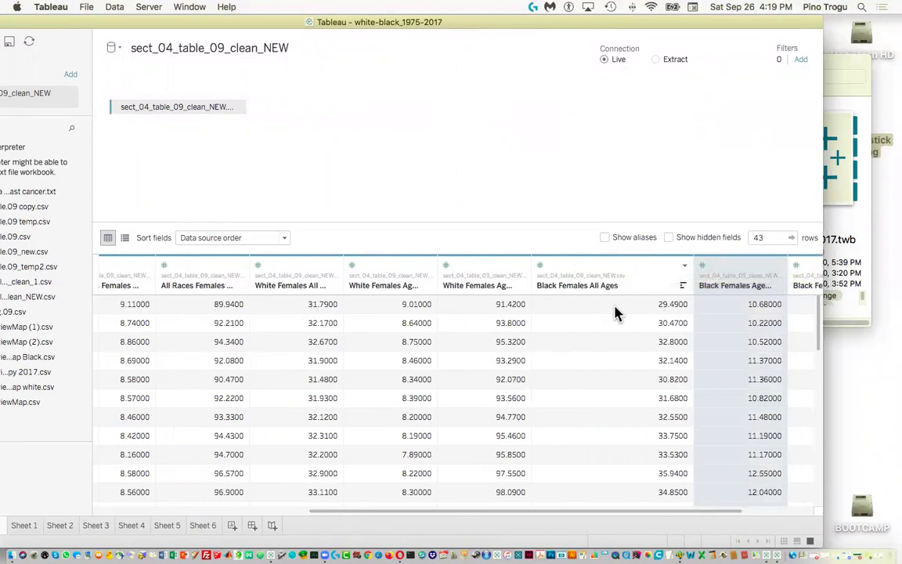
pyautogui.moveTo(438, 264); pyautogui.dragTo(459, 264)
pyautogui.hscroll(3, 613, 315)
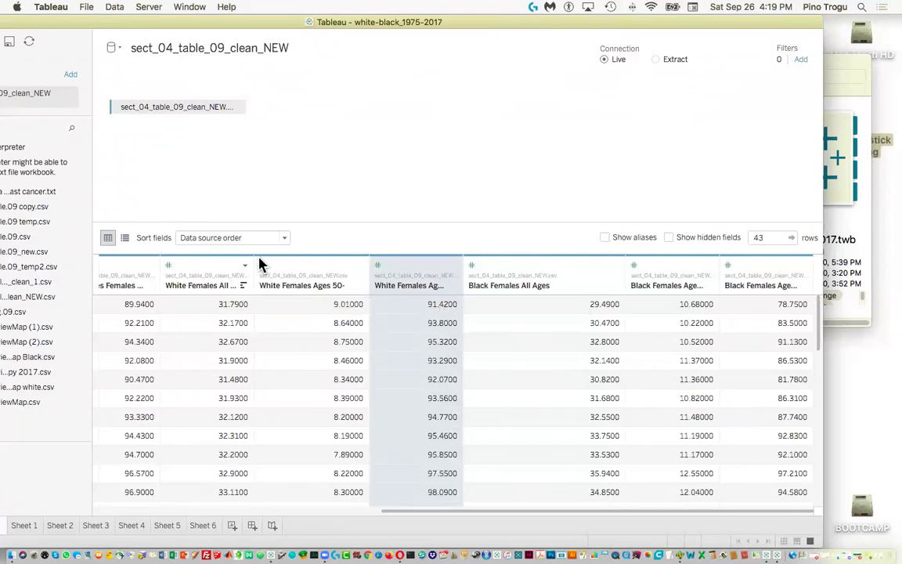
pyautogui.moveTo(253, 258); pyautogui.dragTo(318, 257)
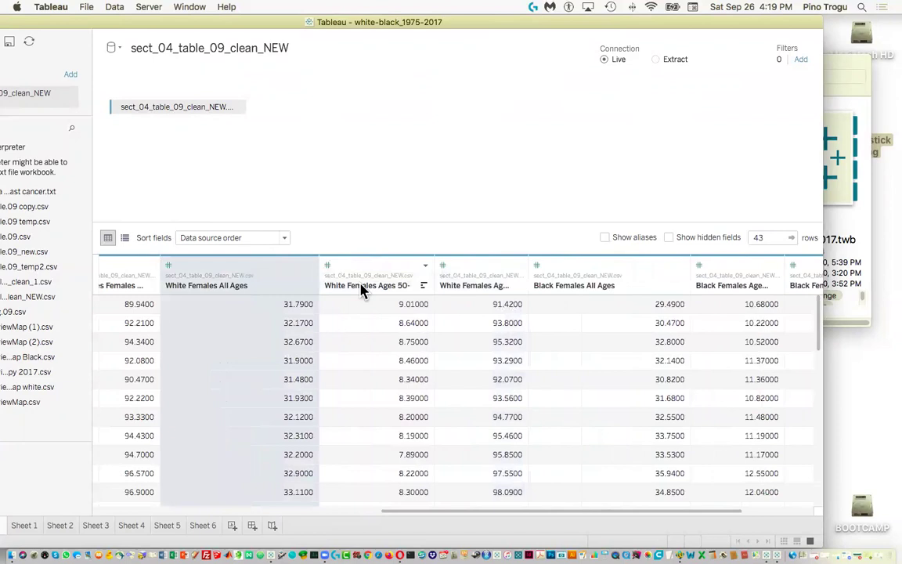
# Move the window back to show the Connections pane and review the data columns, returning to Year of Death
pyautogui.moveTo(403, 35); pyautogui.dragTo(507, 17)
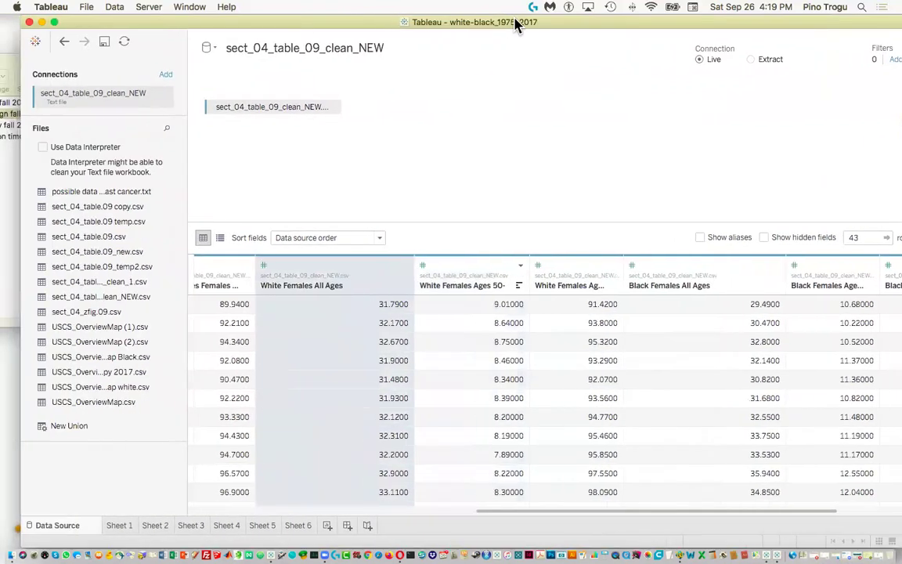
pyautogui.hscroll(-5, 449, 350)
pyautogui.hscroll(5, 449, 350)
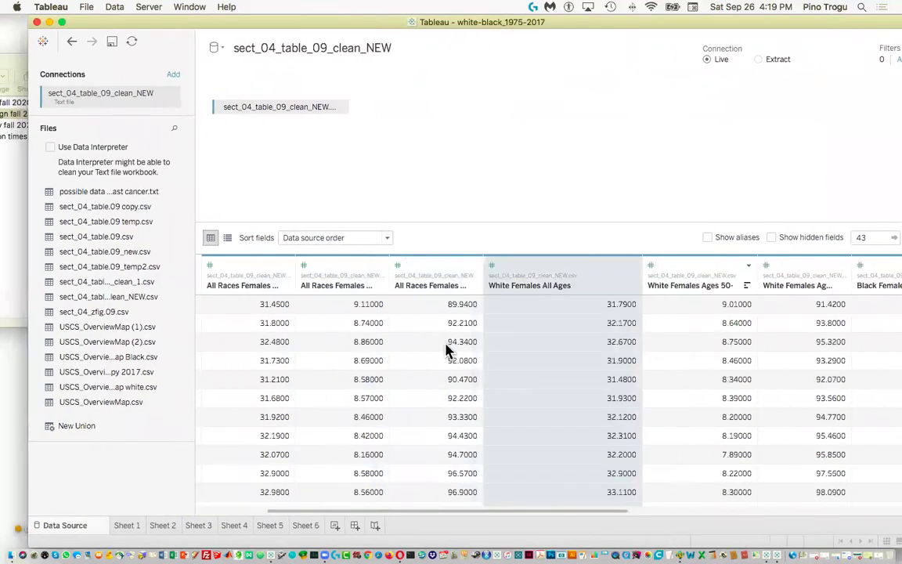
pyautogui.hscroll(-5, 448, 350)
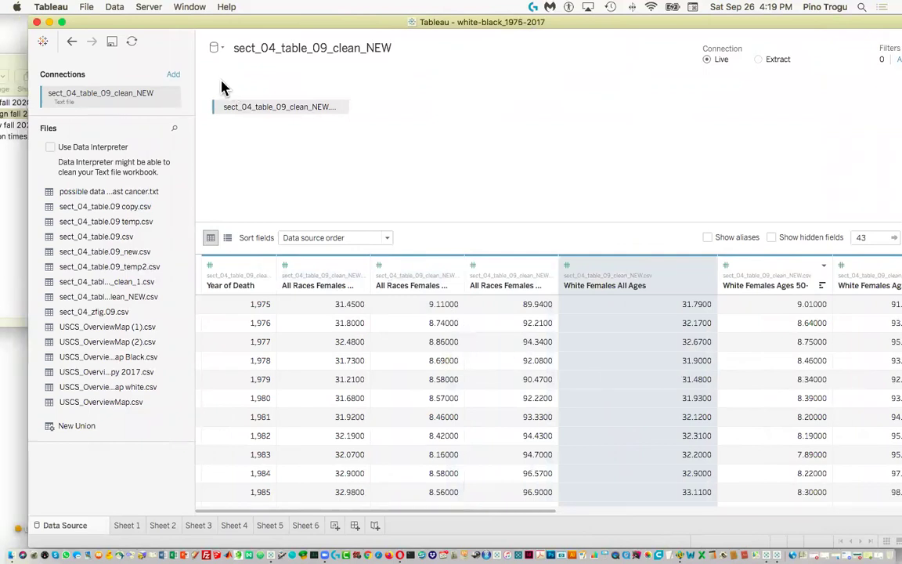
# Review the existing charts on Sheet 1 through Sheet 6 in order
pyautogui.click(133, 531)
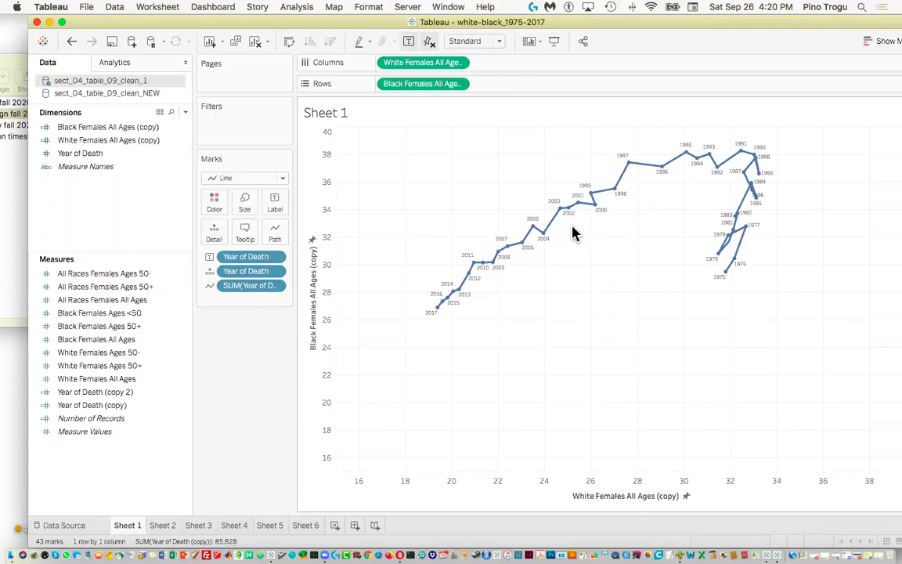
pyautogui.click(168, 527)
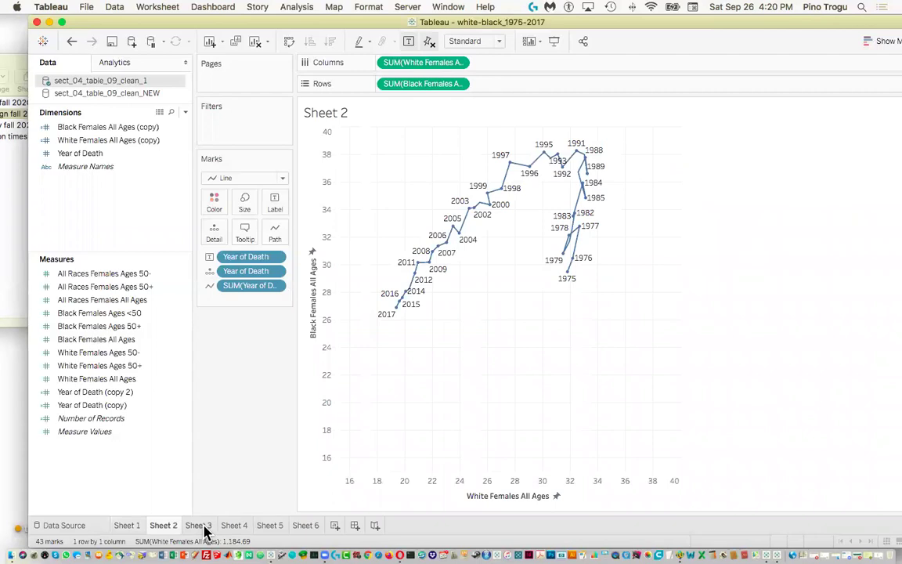
pyautogui.click(208, 527)
pyautogui.click(238, 527)
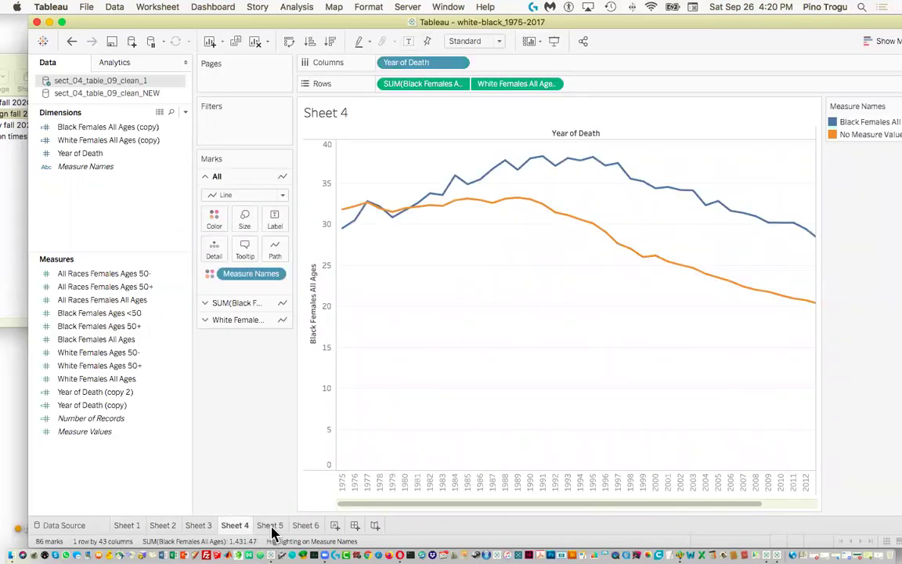
pyautogui.click(271, 526)
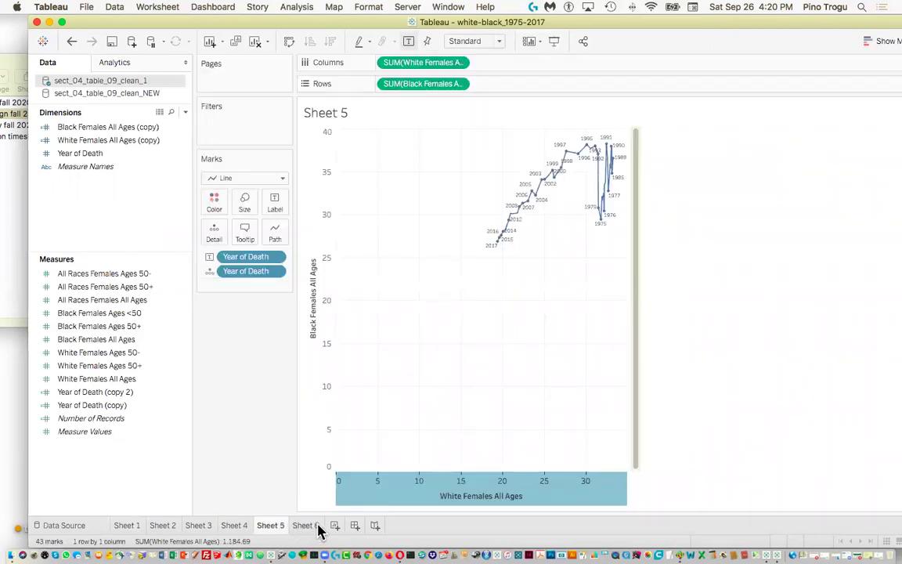
pyautogui.click(311, 528)
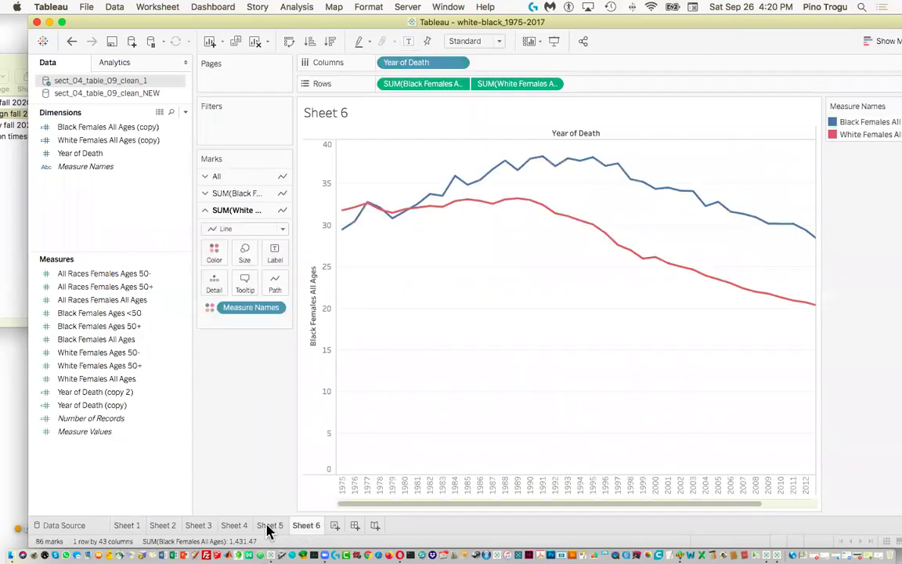
# Compare the Sheet 5 connected scatterplot with the Sheet 6 line chart, and revisit the scatterplots on Sheets 1 and 2
pyautogui.moveTo(270, 531)
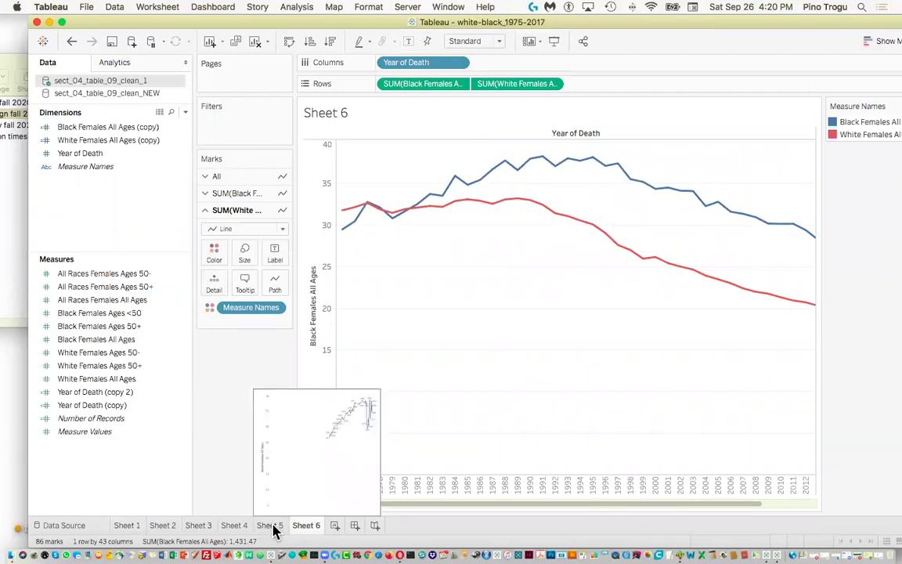
pyautogui.click(272, 527)
pyautogui.click(303, 529)
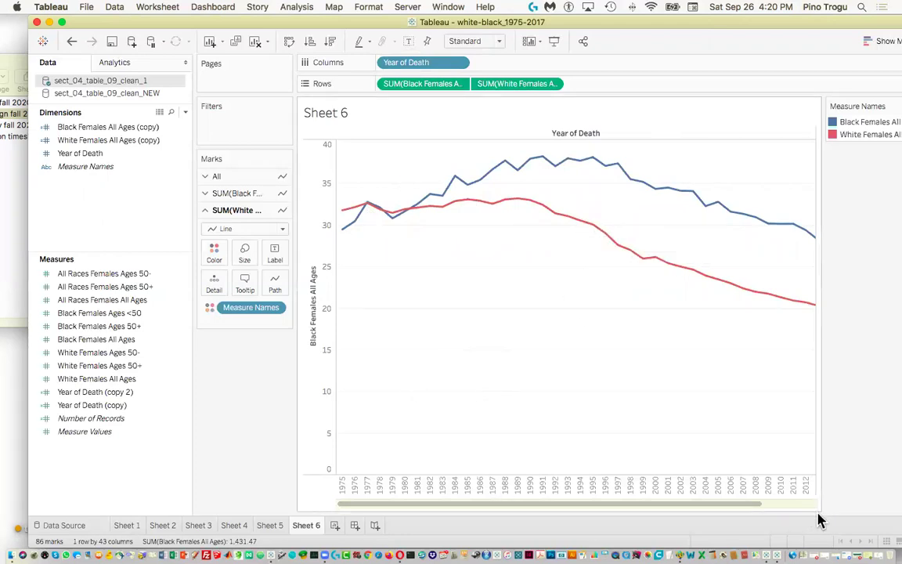
pyautogui.click(132, 527)
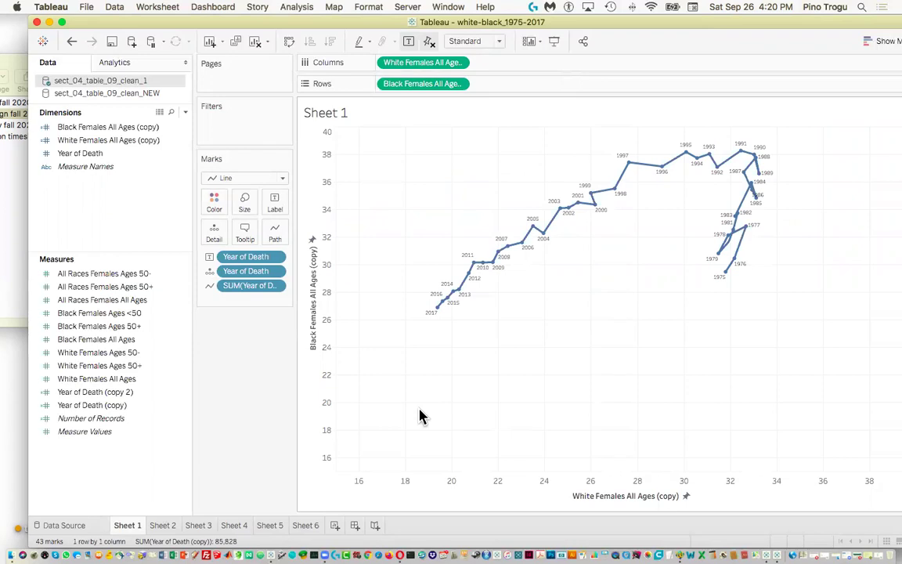
pyautogui.click(164, 526)
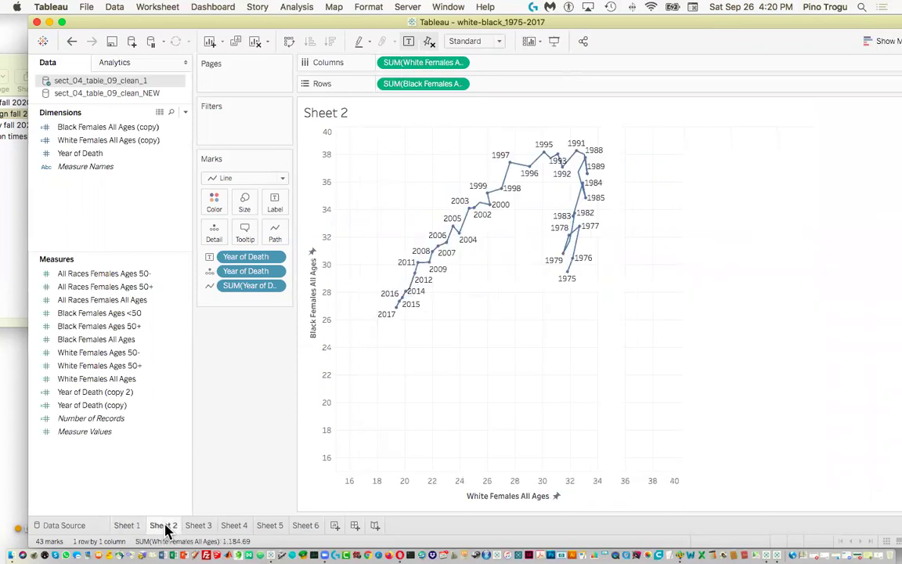
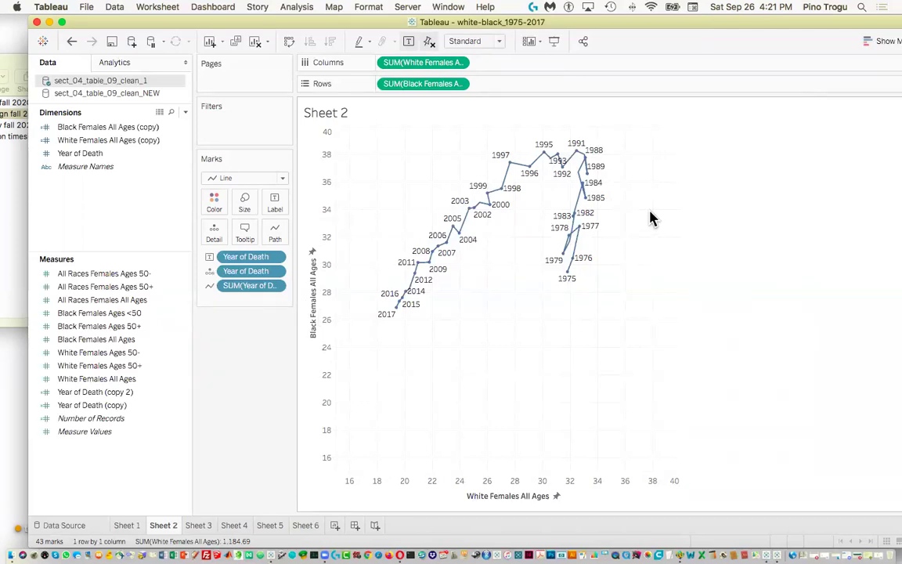
# Using Zoom annotation on Sheet 2, draw a red freehand line up from about 33 on the White axis and circle the 1975–1991 points
pyautogui.moveTo(595, 161)
pyautogui.moveTo(568, 281)
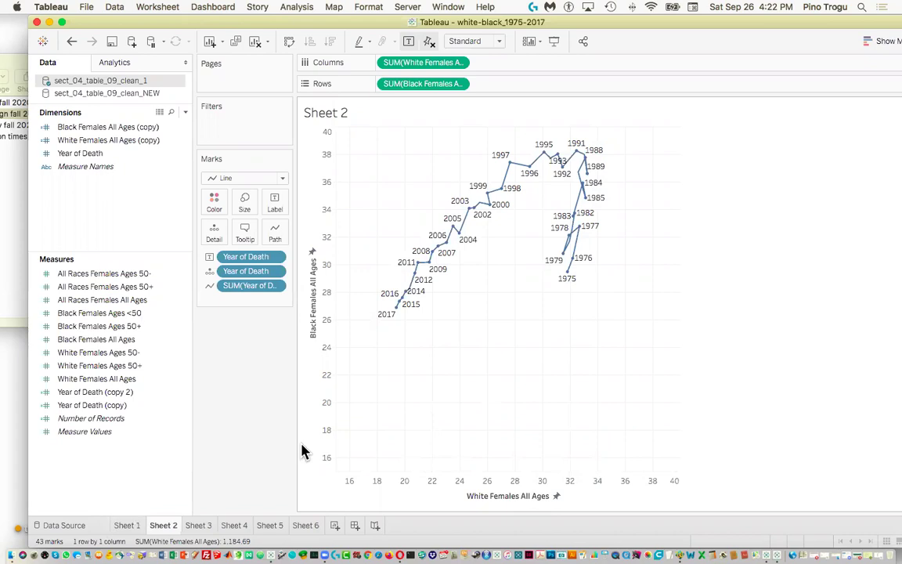
pyautogui.moveTo(578, 473)
pyautogui.mouseDown()
pyautogui.moveTo(596, 398)
pyautogui.moveTo(589, 309)
pyautogui.mouseUp()
pyautogui.moveTo(591, 271)
pyautogui.mouseDown()
pyautogui.moveTo(596, 168)
pyautogui.moveTo(584, 135)
pyautogui.moveTo(567, 158)
pyautogui.moveTo(565, 291)
pyautogui.moveTo(590, 280)
pyautogui.moveTo(597, 238)
pyautogui.mouseUp()
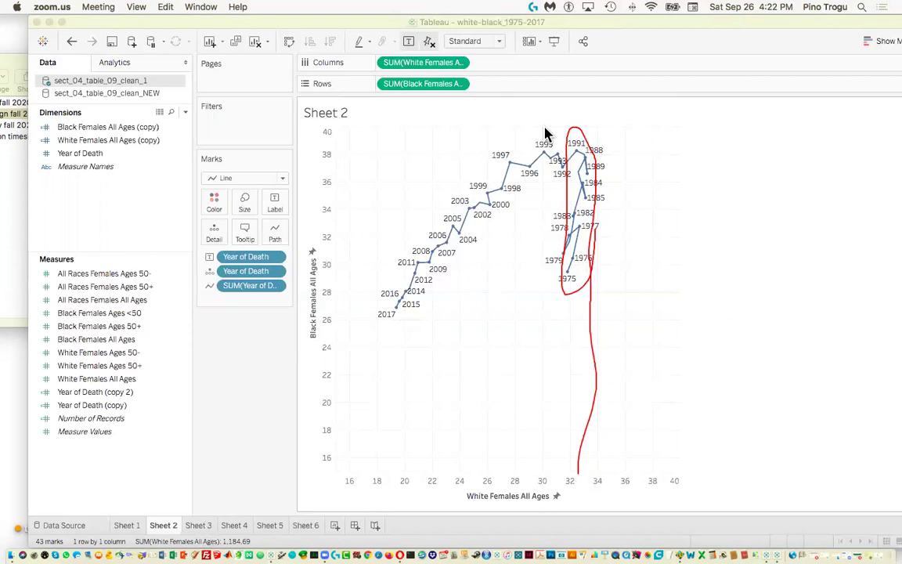
# Draw a red arrow down along the 1995–2017 points, a leftward arrow beneath them, and a downward arrow beside the Black axis
pyautogui.moveTo(520, 123)
pyautogui.mouseDown()
pyautogui.moveTo(442, 188)
pyautogui.moveTo(395, 250)
pyautogui.moveTo(368, 257)
pyautogui.moveTo(368, 274)
pyautogui.moveTo(382, 269)
pyautogui.mouseUp()
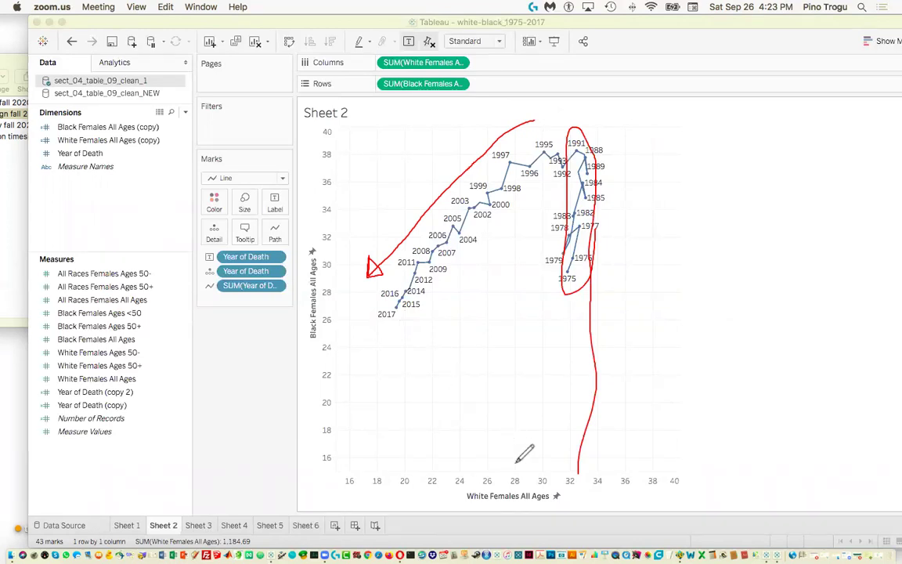
pyautogui.moveTo(518, 340)
pyautogui.mouseDown()
pyautogui.moveTo(472, 339)
pyautogui.moveTo(450, 332)
pyautogui.moveTo(454, 324)
pyautogui.moveTo(430, 342)
pyautogui.moveTo(478, 356)
pyautogui.mouseUp()
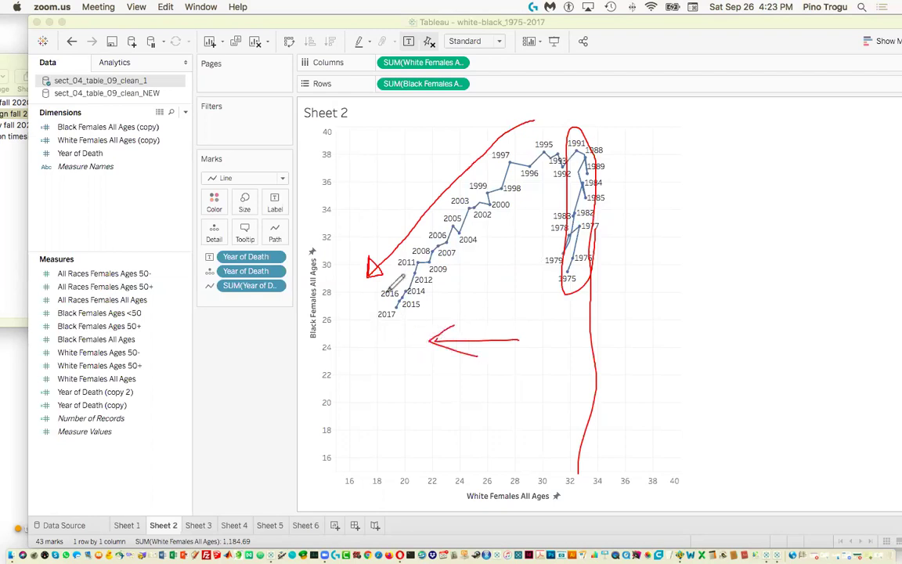
pyautogui.moveTo(356, 155)
pyautogui.mouseDown()
pyautogui.moveTo(356, 227)
pyautogui.moveTo(345, 209)
pyautogui.moveTo(367, 210)
pyautogui.mouseUp()
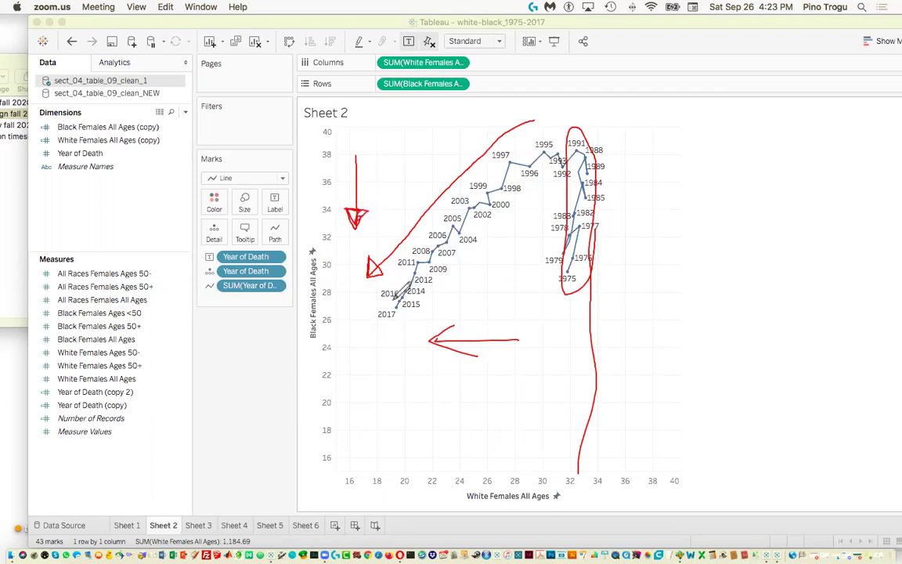
# Circle the 2017 point in red and draw straight lines from it to the Black and White axes
pyautogui.moveTo(385, 304)
pyautogui.mouseDown()
pyautogui.moveTo(396, 325)
pyautogui.moveTo(400, 297)
pyautogui.mouseUp()
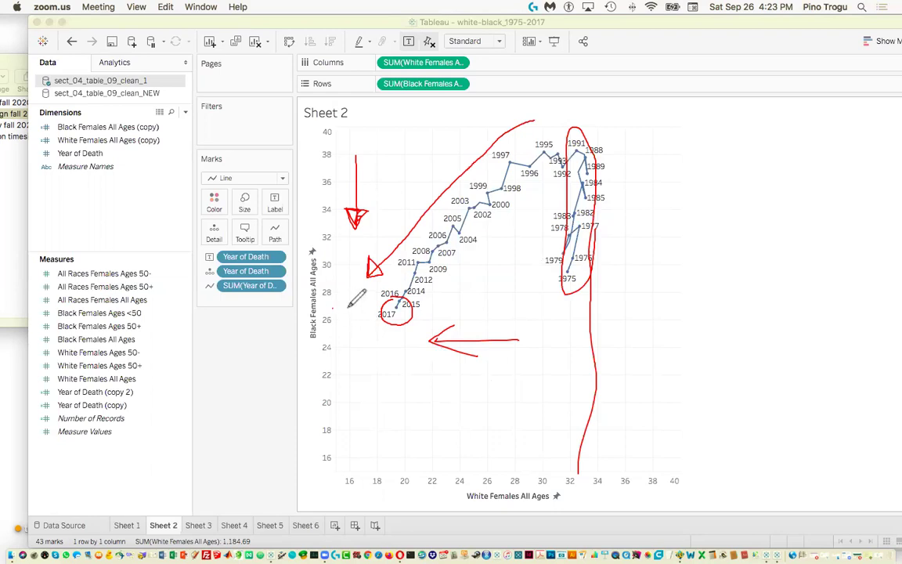
pyautogui.moveTo(332, 308); pyautogui.dragTo(389, 305)
pyautogui.moveTo(400, 323); pyautogui.dragTo(400, 470)
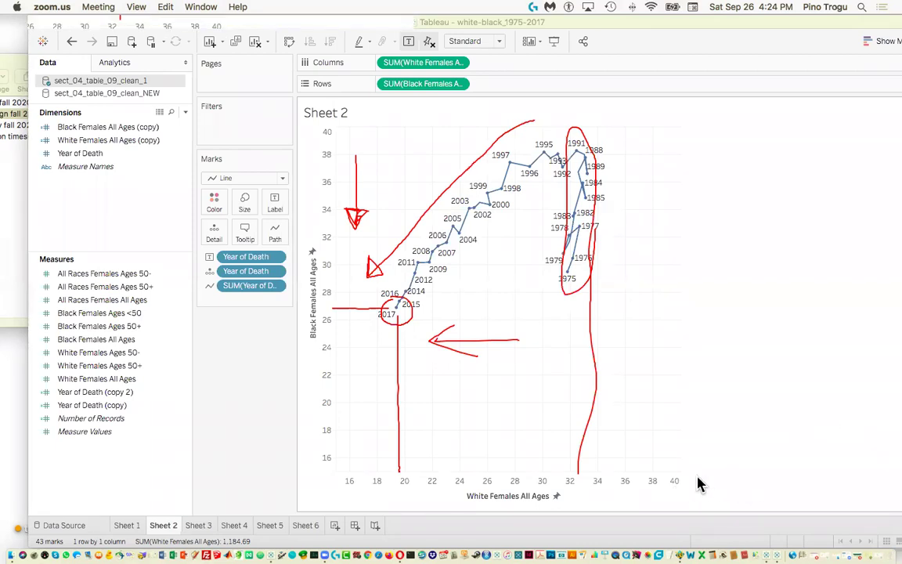
# Clear all red annotations from the Sheet 2 chart and return to Tableau
pyautogui.moveTo(640, 458)
pyautogui.mouseDown()
pyautogui.moveTo(598, 317)
pyautogui.moveTo(584, 314)
pyautogui.moveTo(592, 210)
pyautogui.moveTo(570, 152)
pyautogui.moveTo(516, 130)
pyautogui.moveTo(433, 177)
pyautogui.moveTo(379, 271)
pyautogui.moveTo(355, 230)
pyautogui.moveTo(372, 332)
pyautogui.moveTo(387, 306)
pyautogui.moveTo(406, 305)
pyautogui.moveTo(391, 339)
pyautogui.moveTo(417, 366)
pyautogui.moveTo(533, 336)
pyautogui.mouseUp()
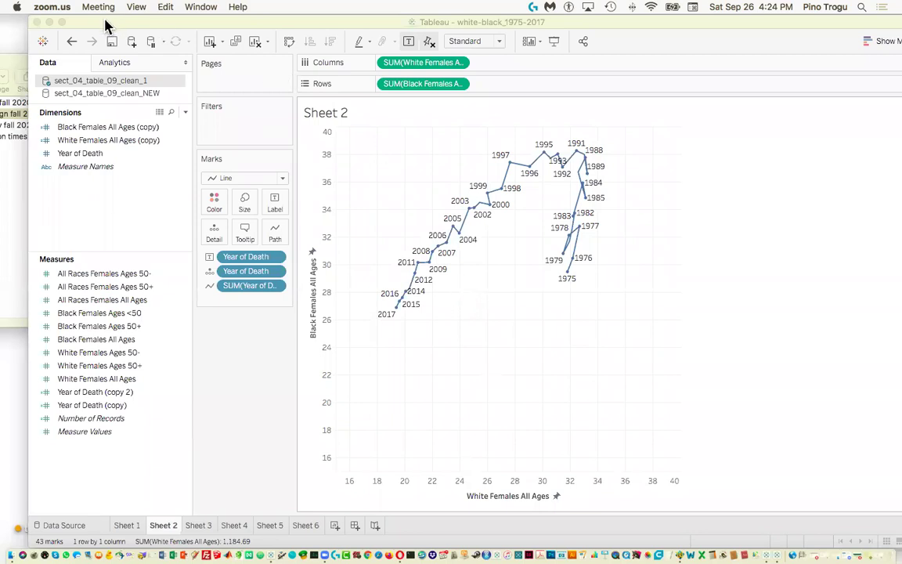
pyautogui.click(599, 309)
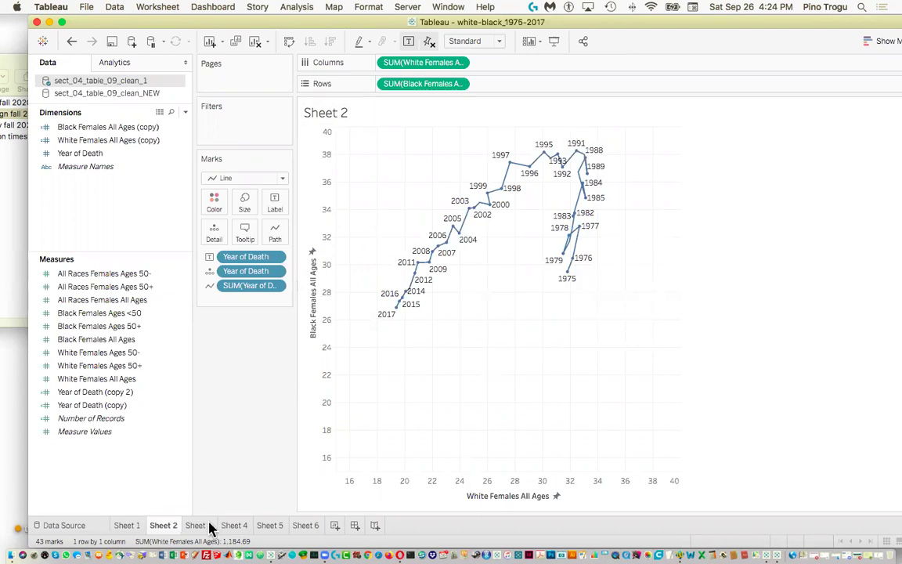
# Review the scatterplots and line charts on Sheet 1 through Sheet 6 in order
pyautogui.click(119, 527)
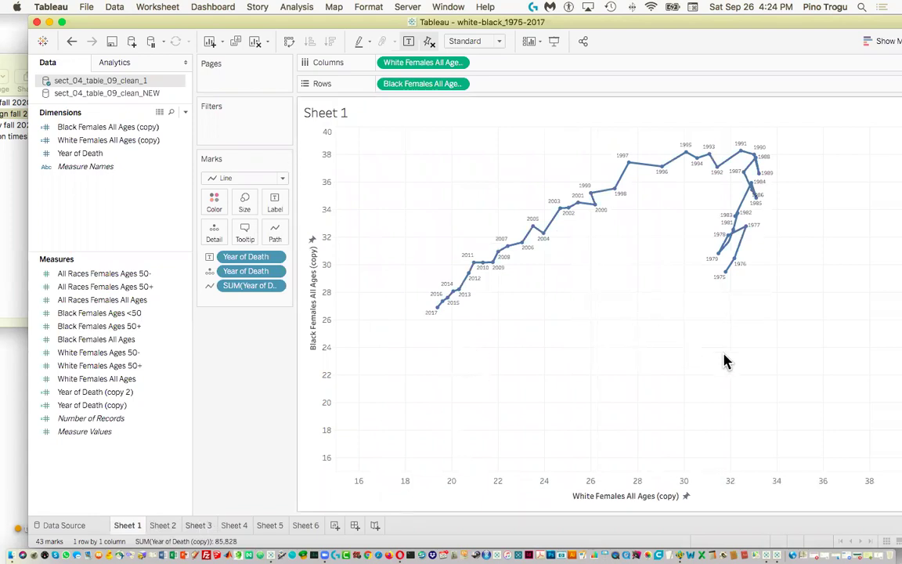
pyautogui.click(165, 526)
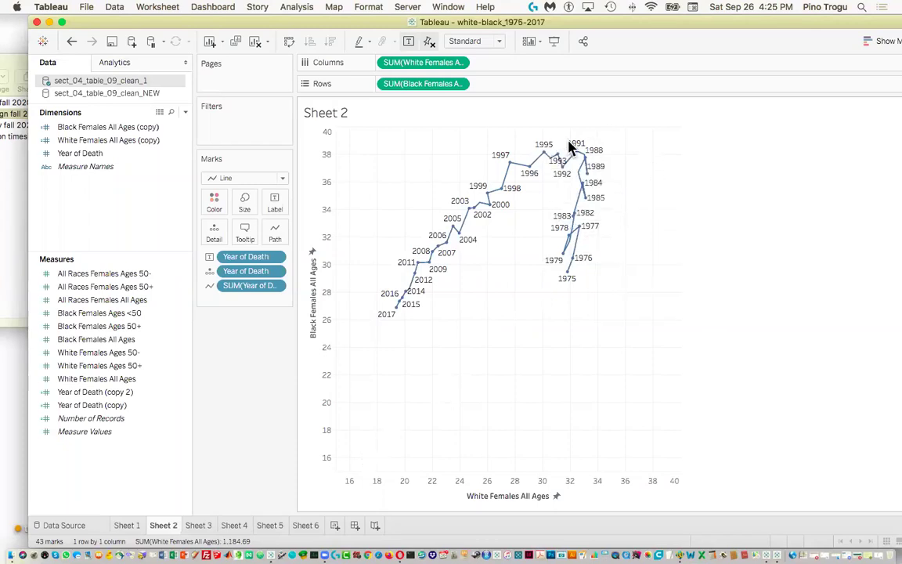
pyautogui.click(210, 527)
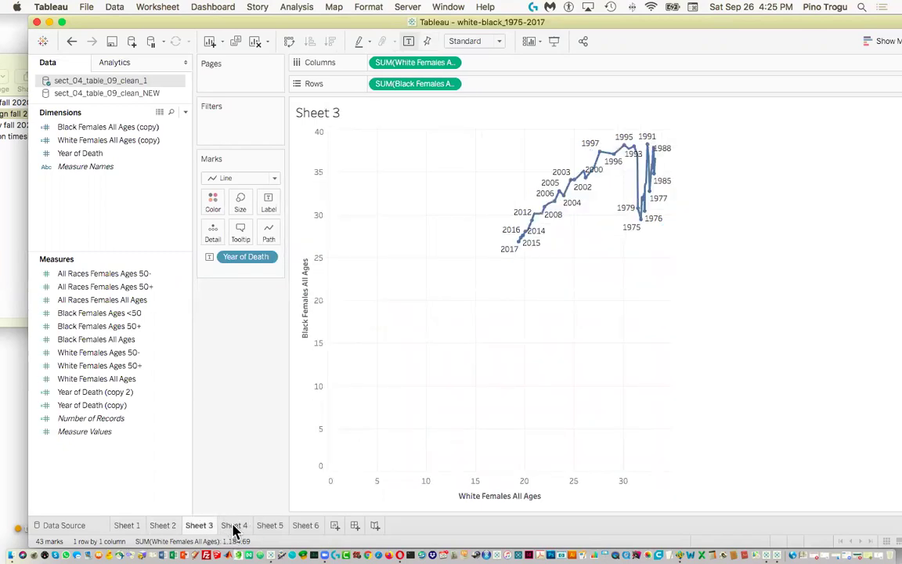
pyautogui.click(235, 526)
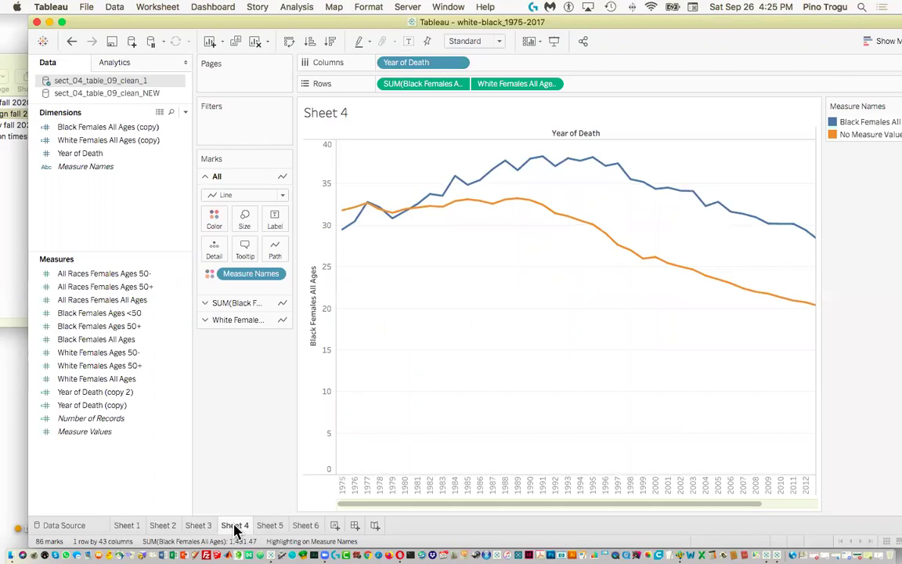
pyautogui.moveTo(235, 531)
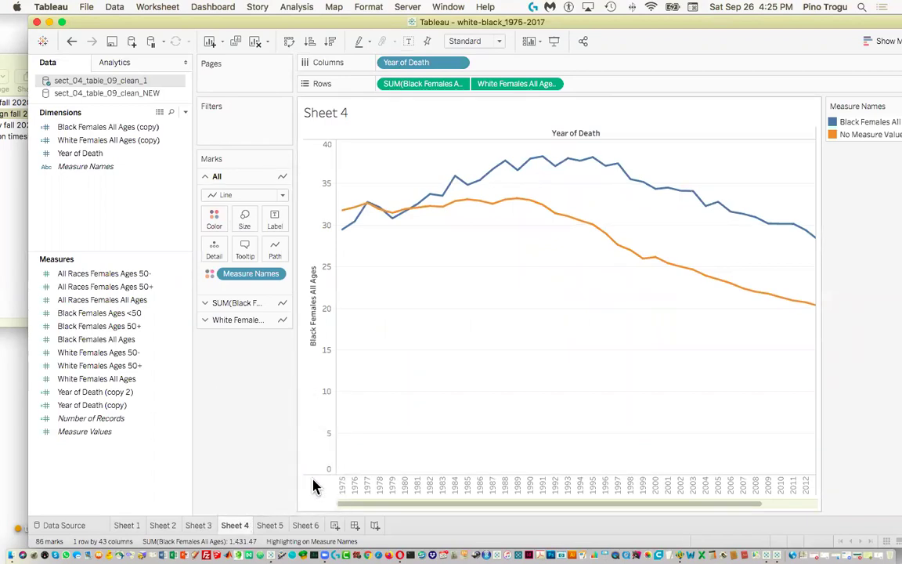
pyautogui.click(273, 532)
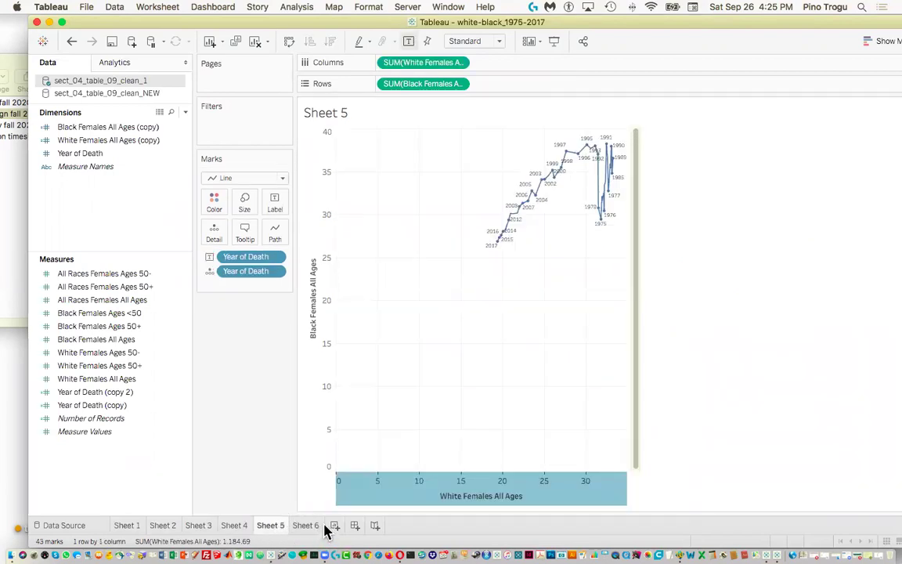
pyautogui.click(307, 531)
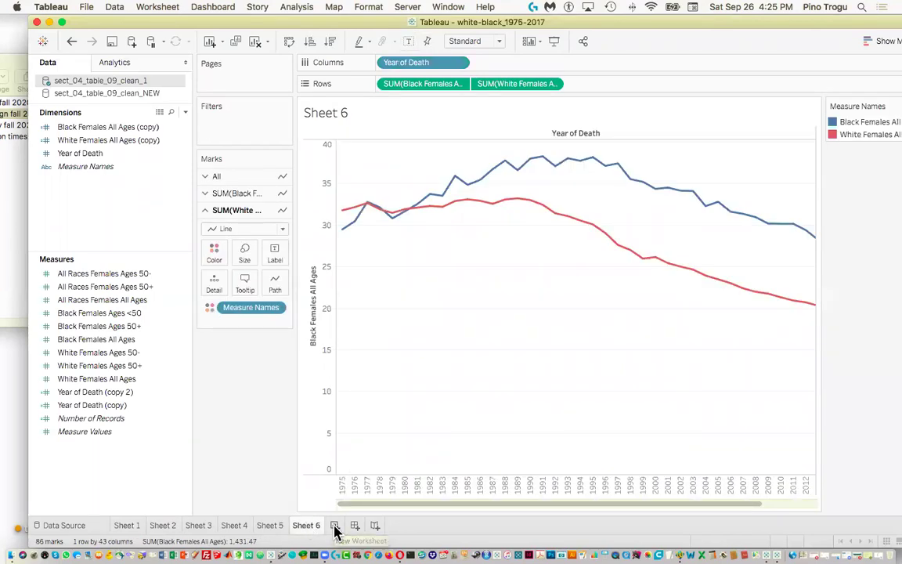
# Add a new worksheet using the sect_04_table_09_clean_NEW data source, and widen its list of fields
pyautogui.click(334, 526)
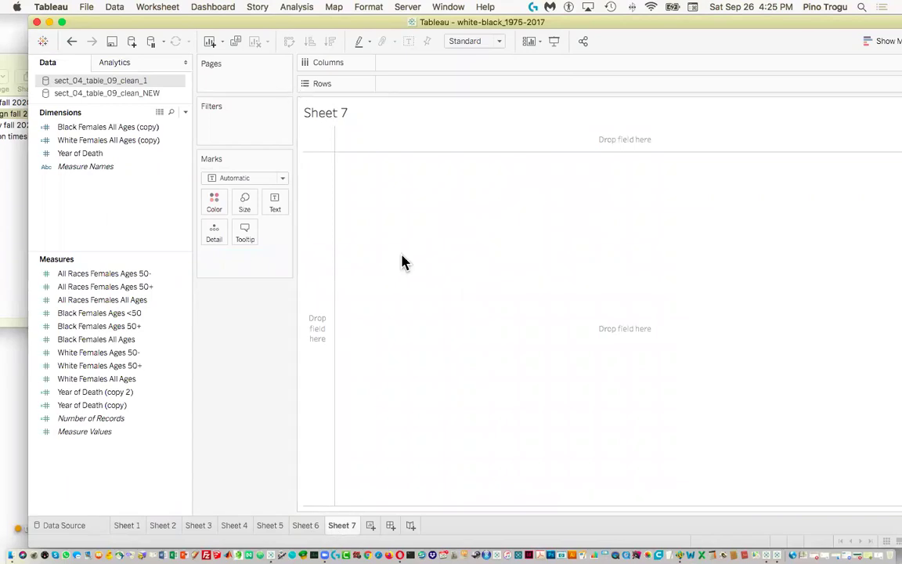
pyautogui.click(134, 95)
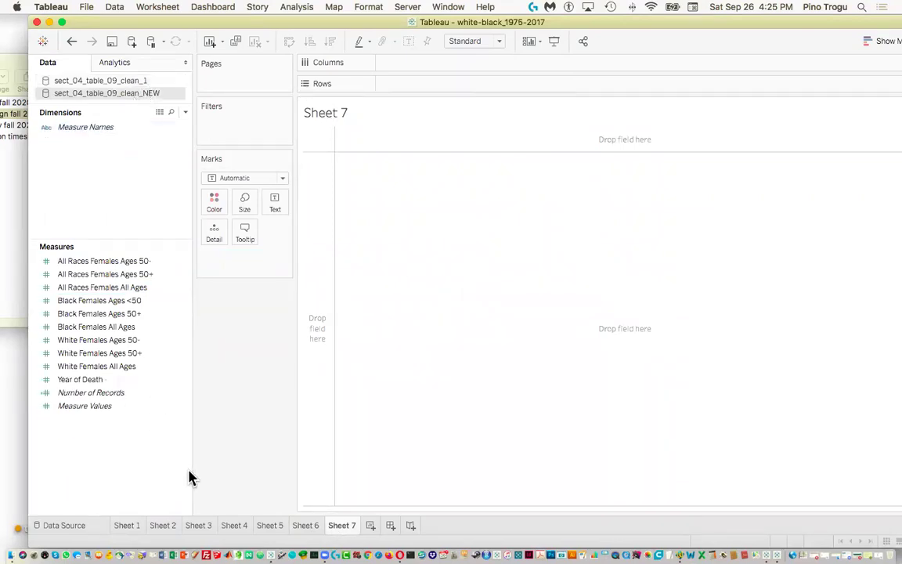
pyautogui.moveTo(192, 470); pyautogui.dragTo(220, 472)
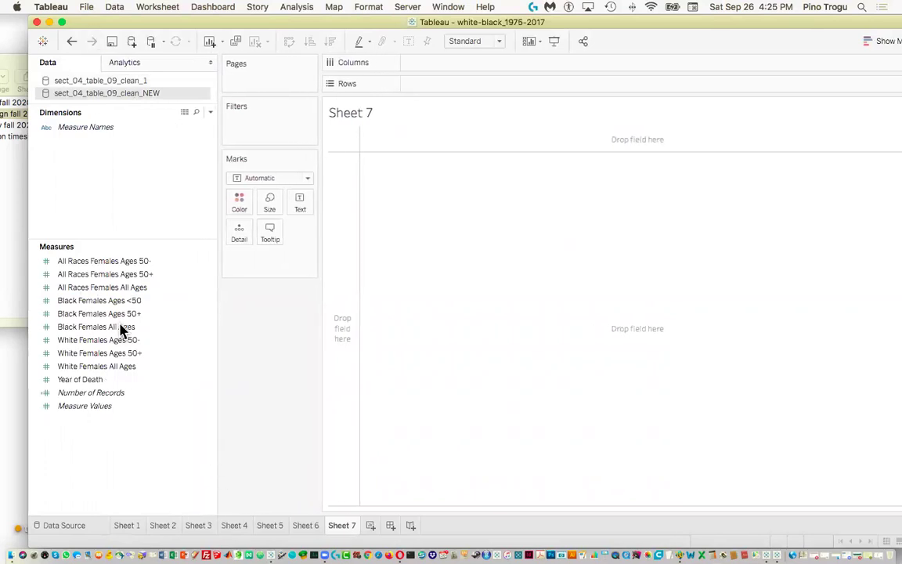
pyautogui.click(168, 339)
pyautogui.click(453, 88)
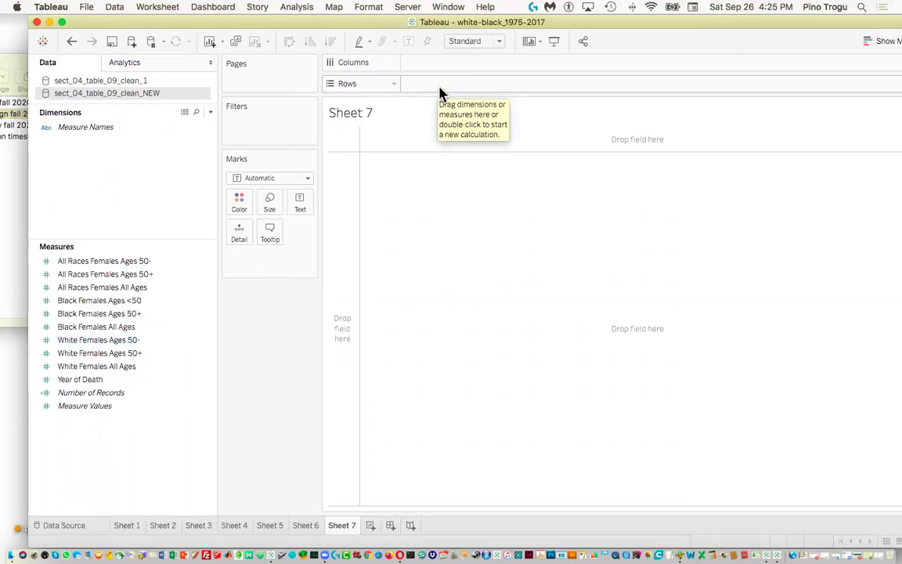
pyautogui.moveTo(233, 23); pyautogui.dragTo(219, 29)
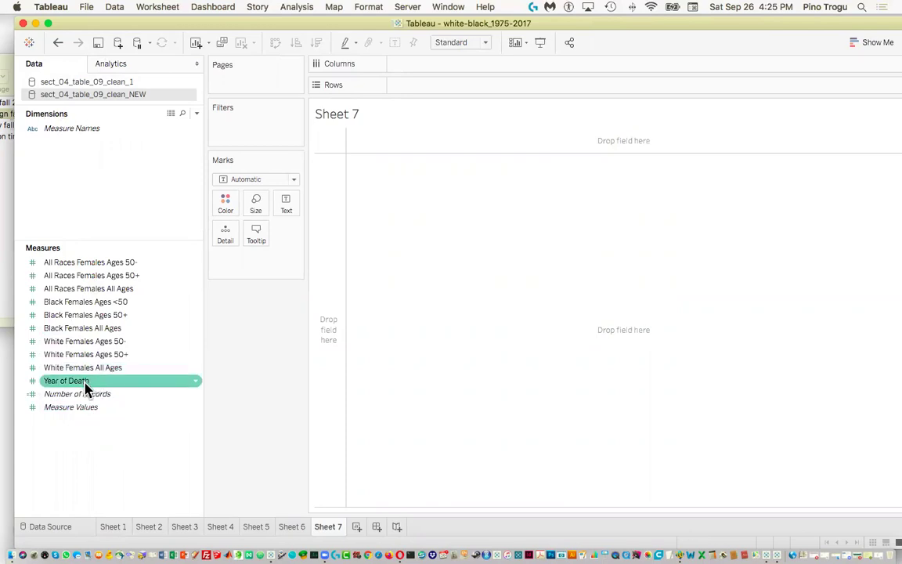
# Examine the commands available for the Year of Death measure, leaving its name and type as they are
pyautogui.click(195, 383)
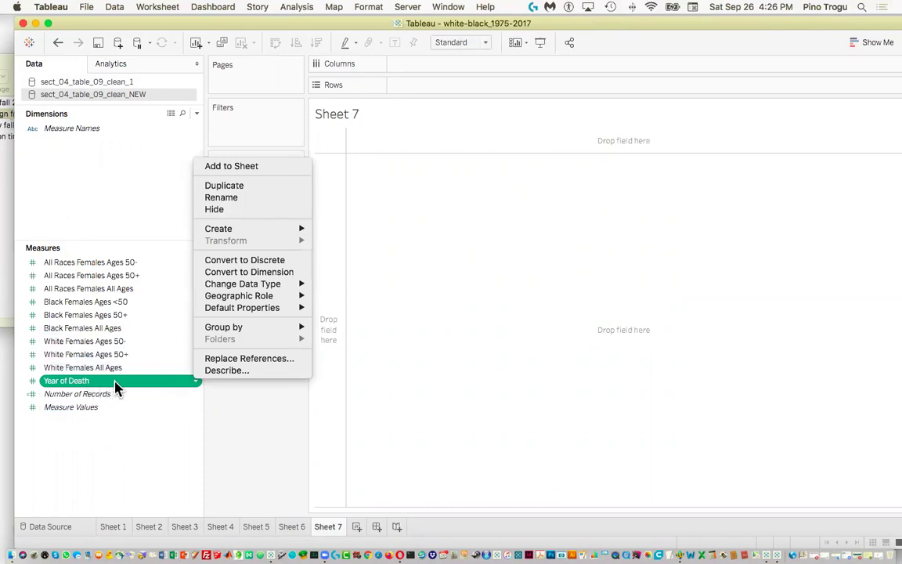
pyautogui.moveTo(262, 281)
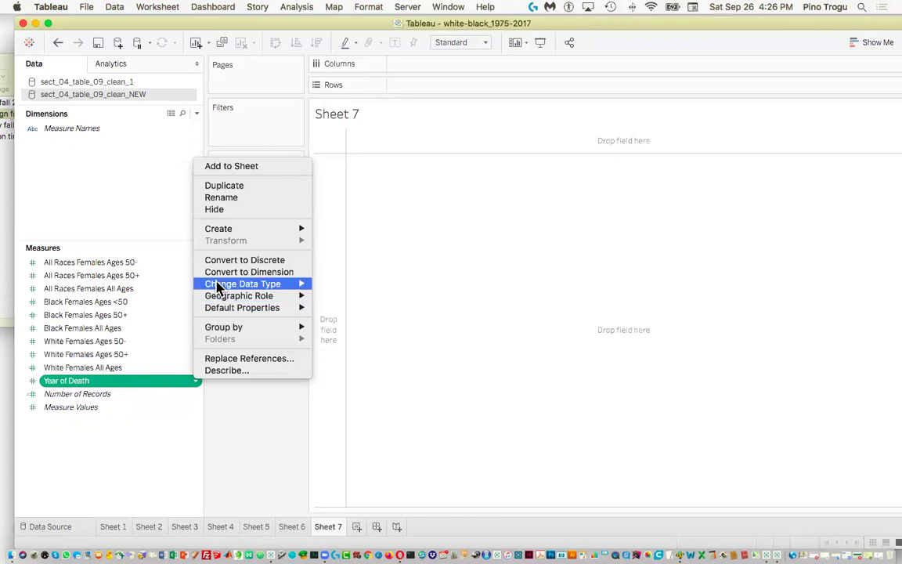
pyautogui.click(185, 390)
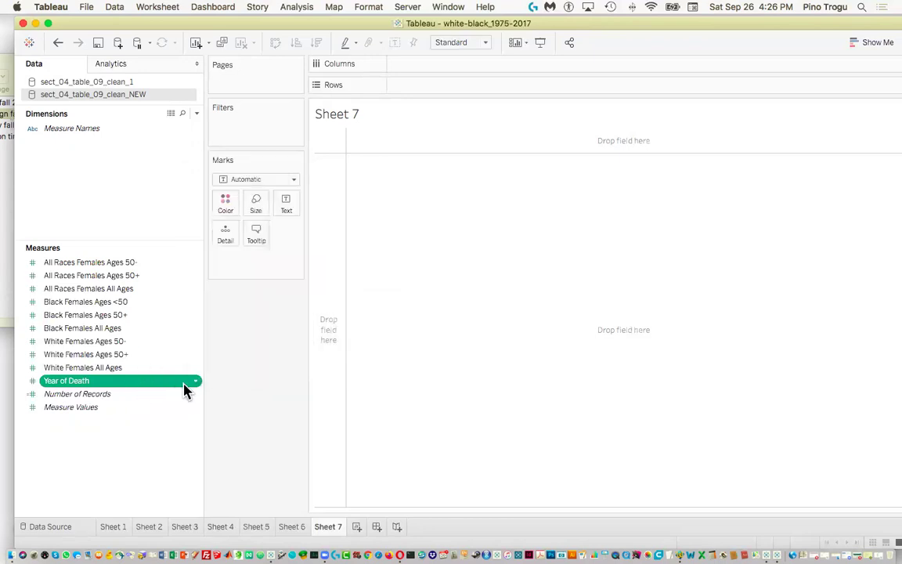
pyautogui.click(151, 420)
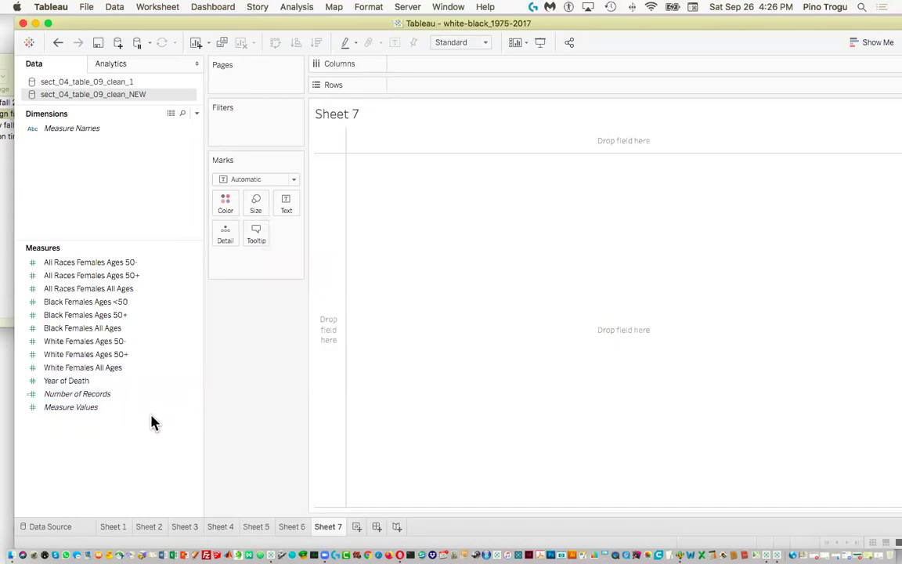
pyautogui.click(163, 381)
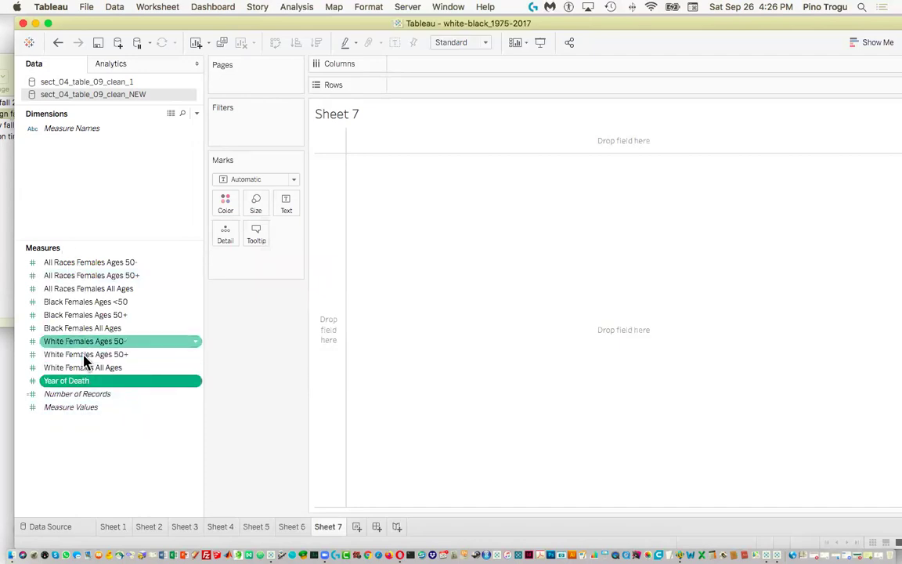
pyautogui.rightClick(145, 384)
pyautogui.moveTo(182, 287)
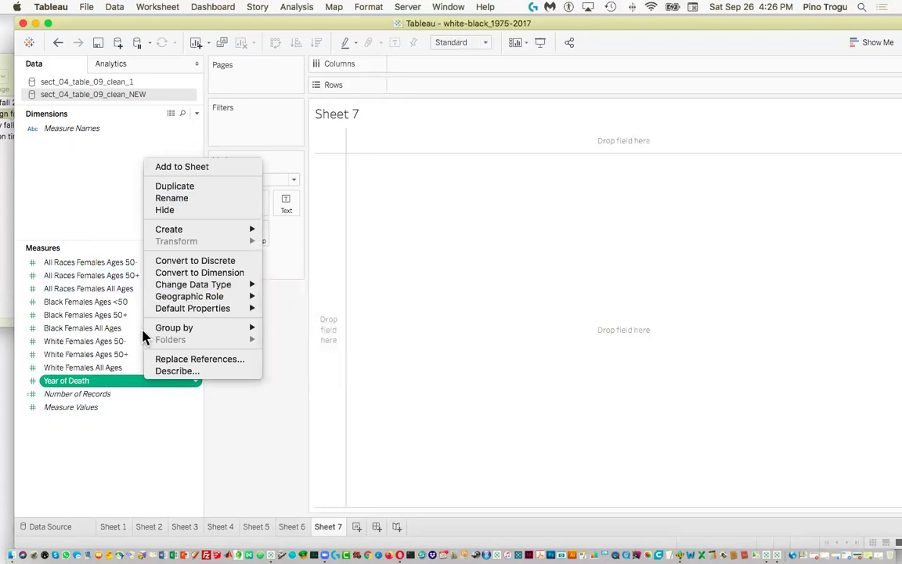
pyautogui.click(133, 387)
pyautogui.click(156, 383)
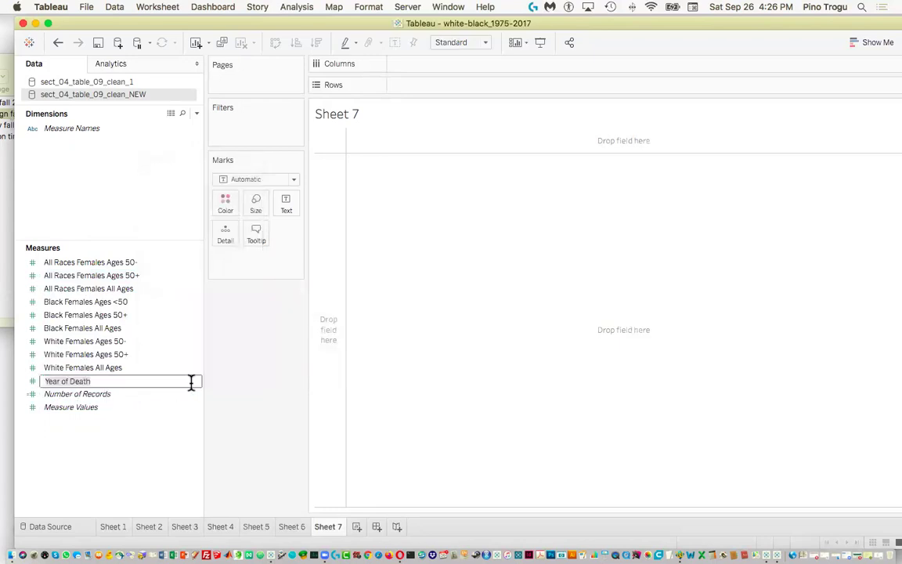
pyautogui.click(148, 454)
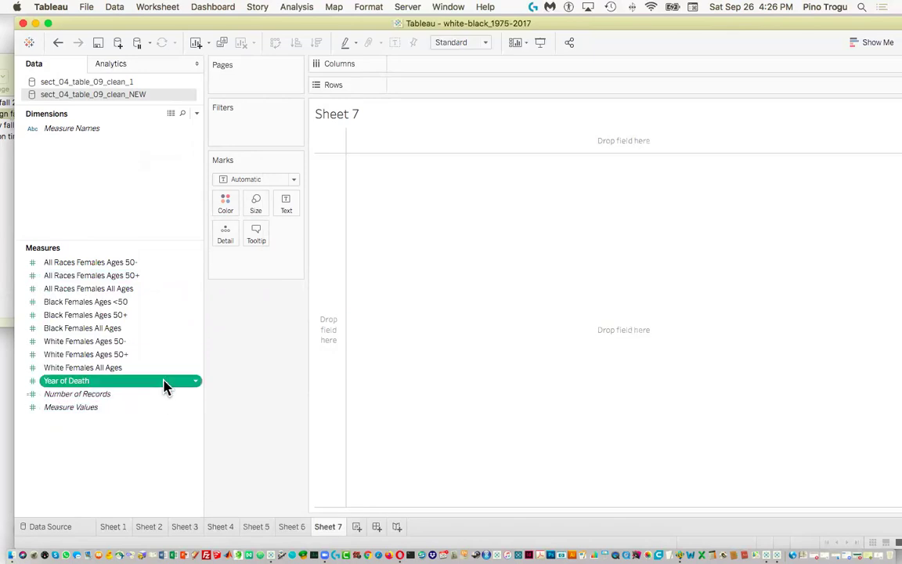
# Convert the Year of Death measure to a dimension
pyautogui.click(195, 384)
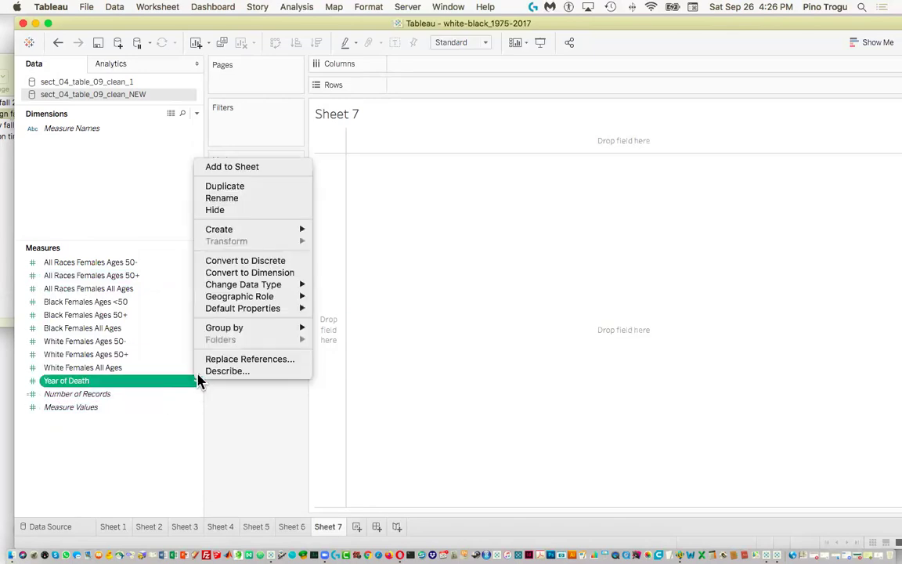
pyautogui.click(252, 273)
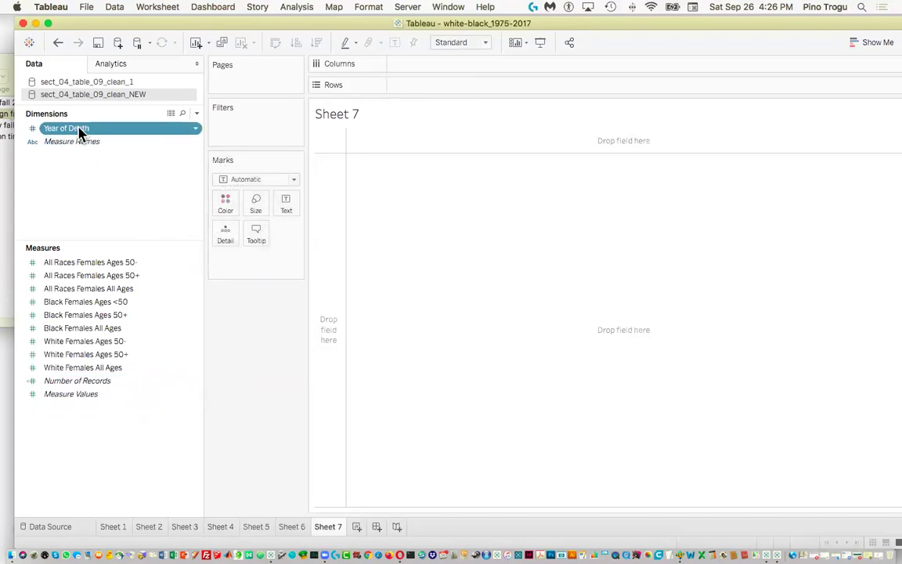
# Check the data source table and the Sheet 6 chart, and return to Sheet 7 with sect_04_table_09_clean_NEW selected
pyautogui.click(61, 528)
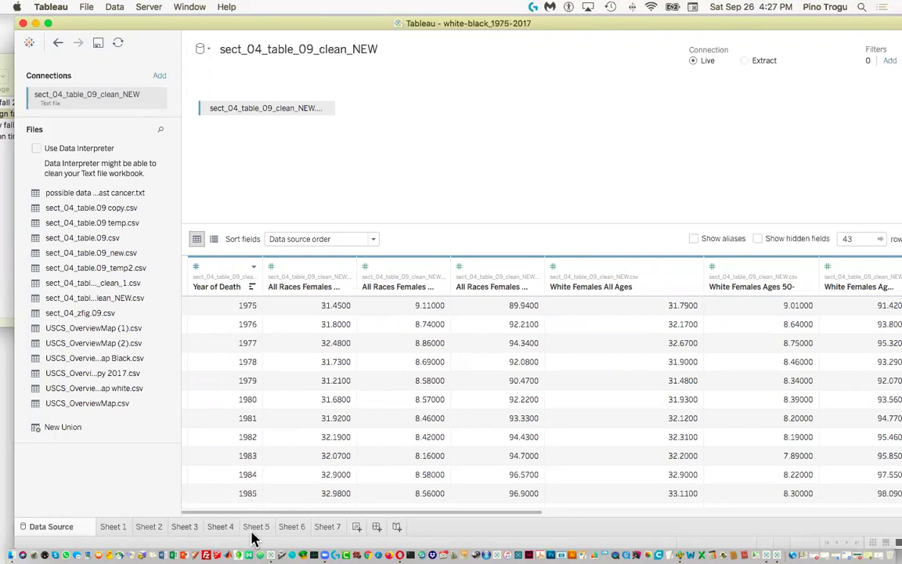
pyautogui.click(294, 528)
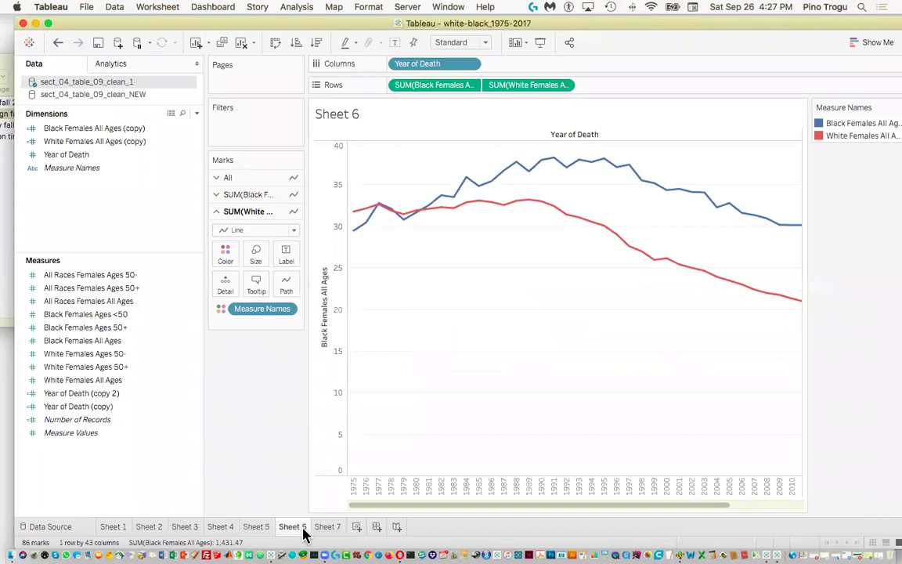
pyautogui.click(327, 529)
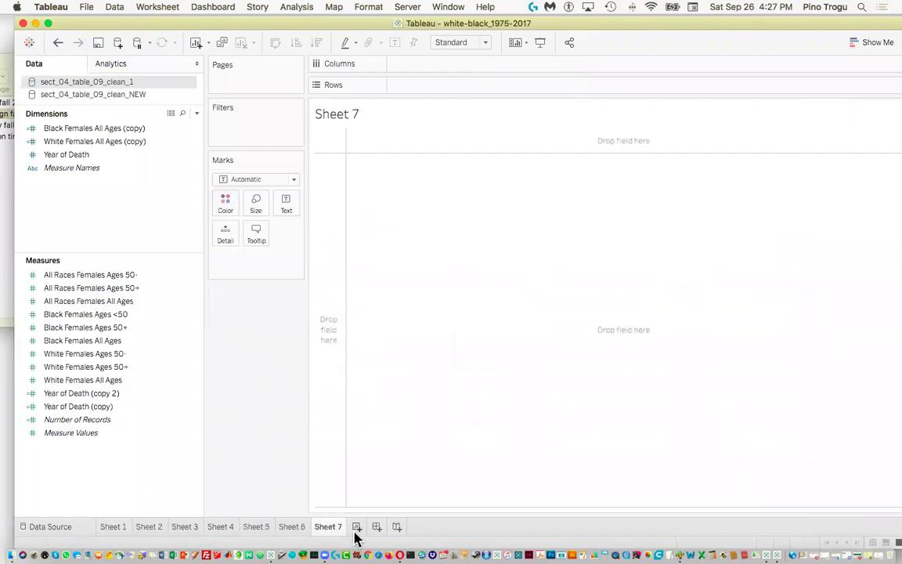
pyautogui.click(138, 95)
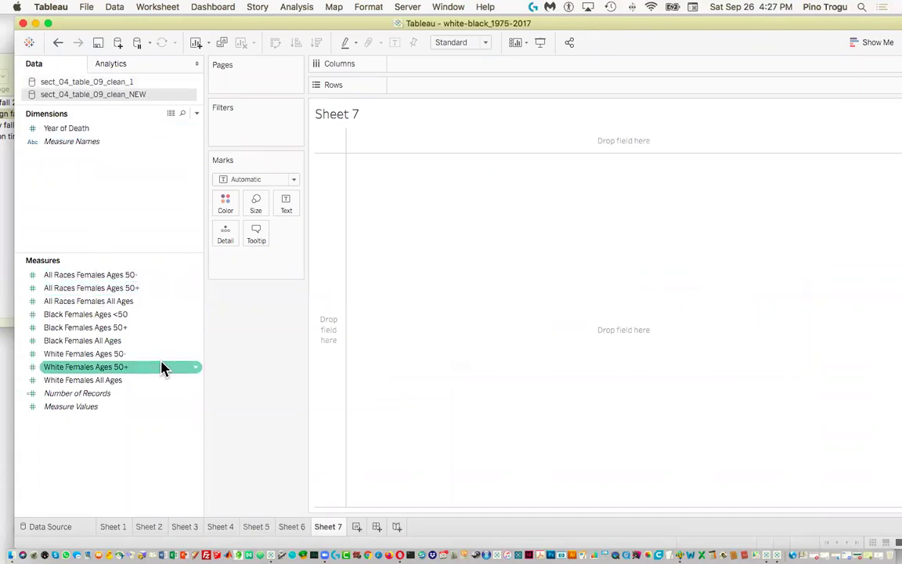
# Examine the copied Black and White Females All Ages dimensions used in the Sheet 1 scatterplot
pyautogui.click(121, 531)
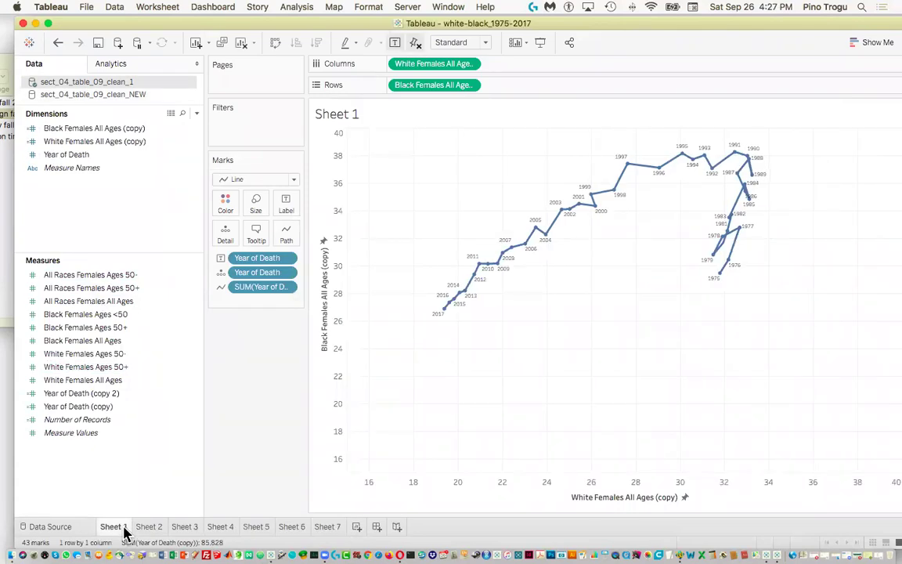
pyautogui.click(118, 142)
pyautogui.click(134, 130)
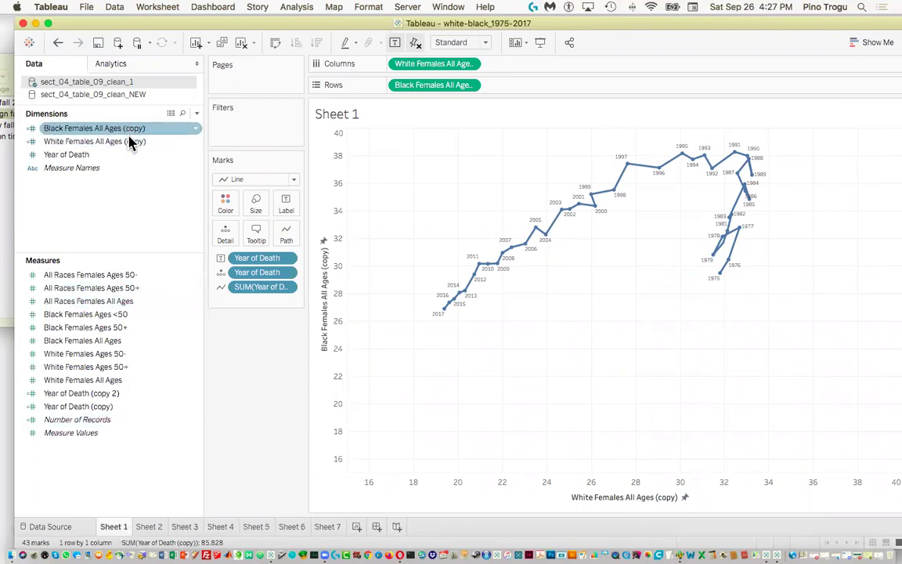
# Compare the fields used in the Sheet 1, Sheet 5 and Sheet 6 charts with the original and copied Females All Ages fields
pyautogui.moveTo(126, 142); pyautogui.dragTo(396, 87)
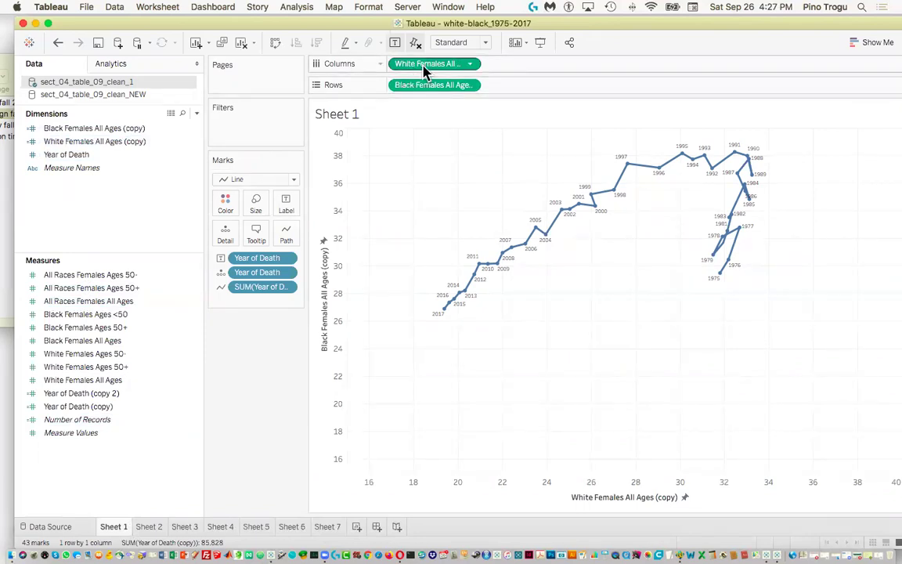
pyautogui.click(263, 530)
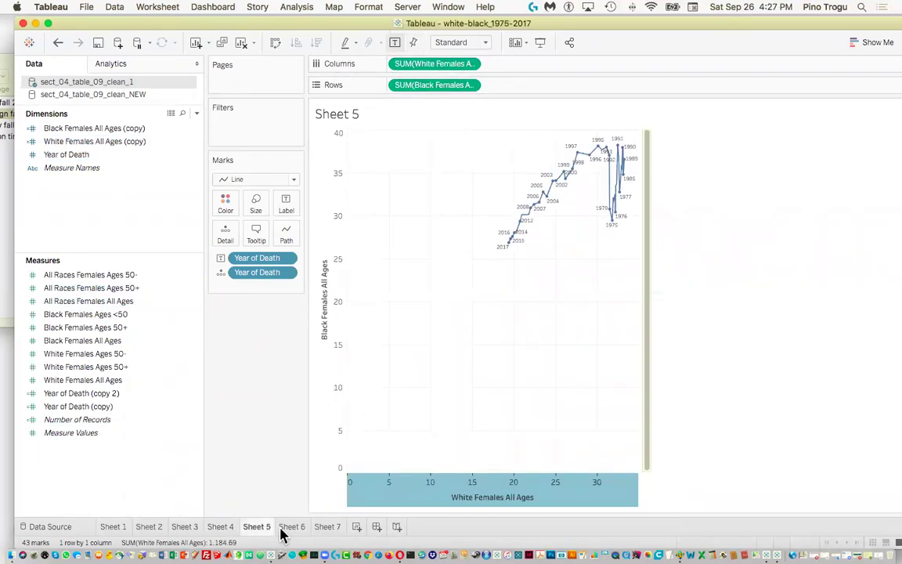
pyautogui.click(324, 529)
pyautogui.click(297, 530)
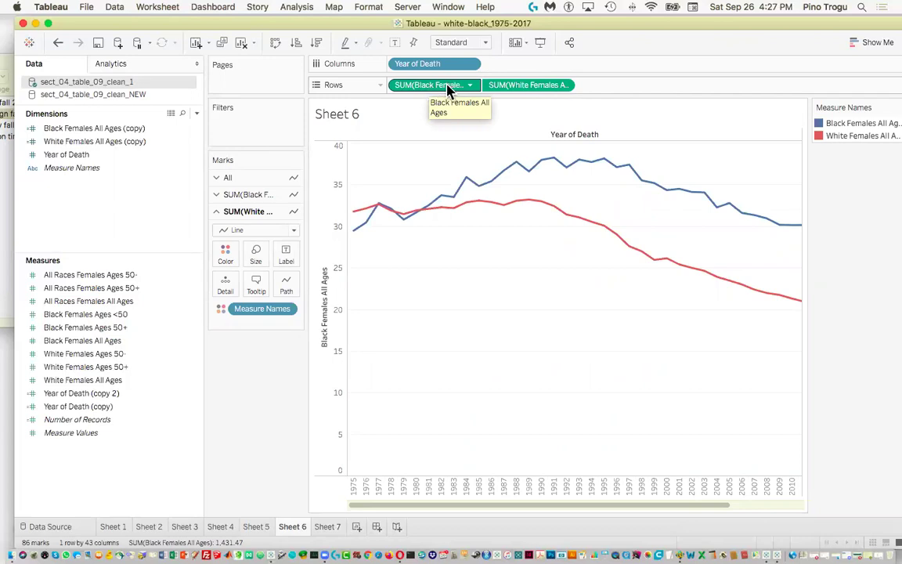
pyautogui.click(122, 329)
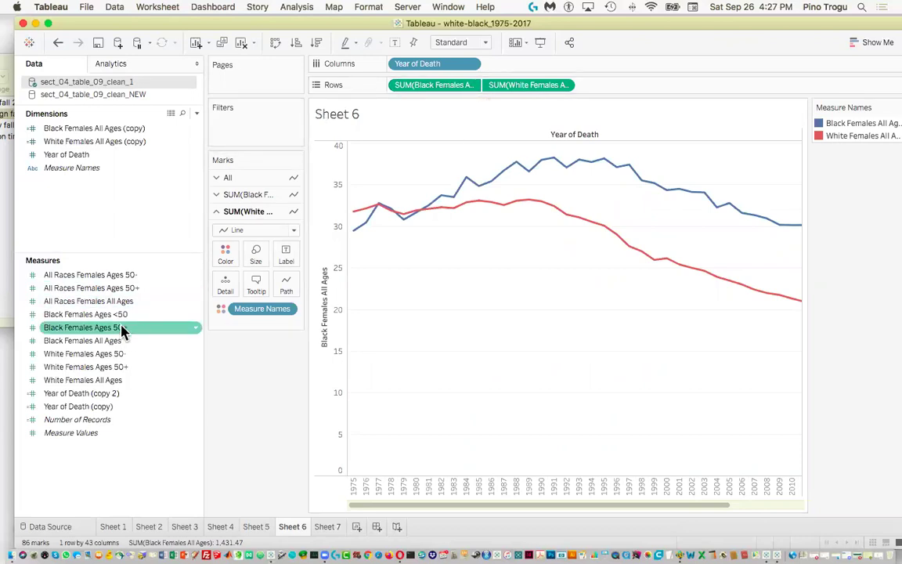
pyautogui.click(121, 133)
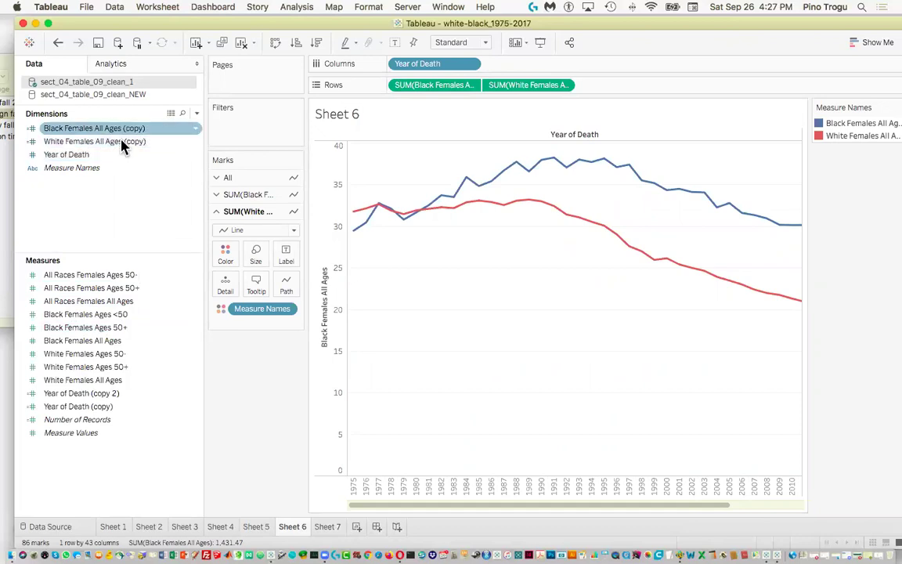
pyautogui.click(122, 141)
pyautogui.click(123, 130)
pyautogui.click(124, 144)
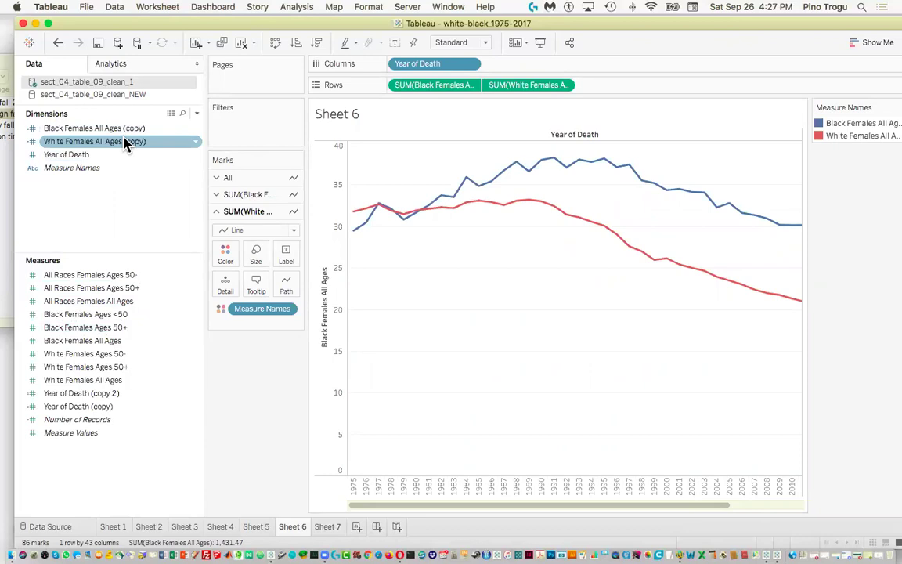
pyautogui.click(161, 105)
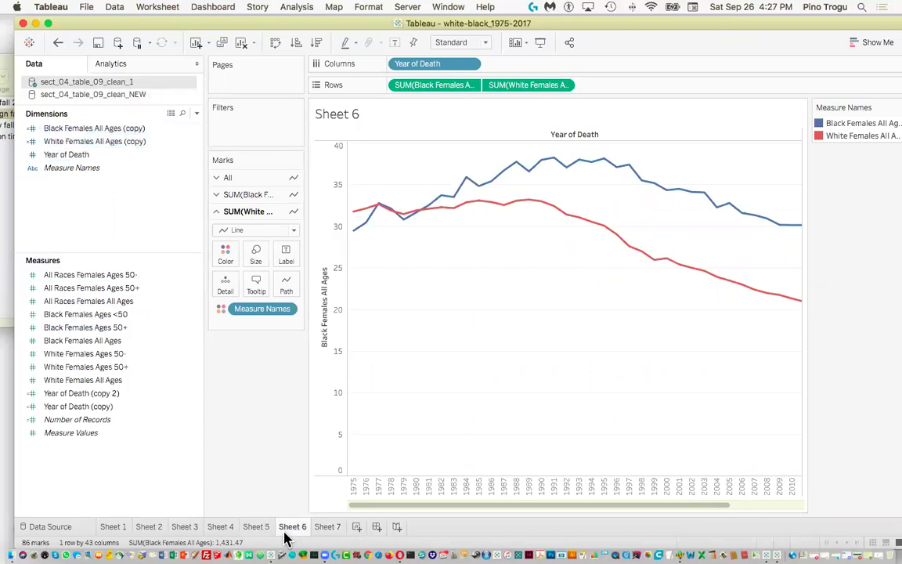
# Return to Sheet 7, select the sect_04_table_09_clean_NEW data source, and place Year of Death on Columns
pyautogui.click(326, 526)
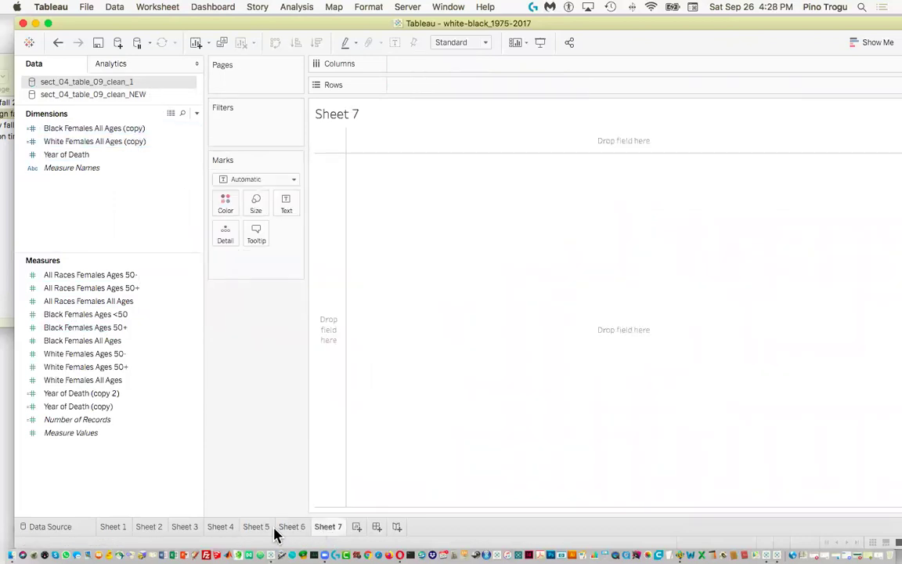
pyautogui.click(137, 94)
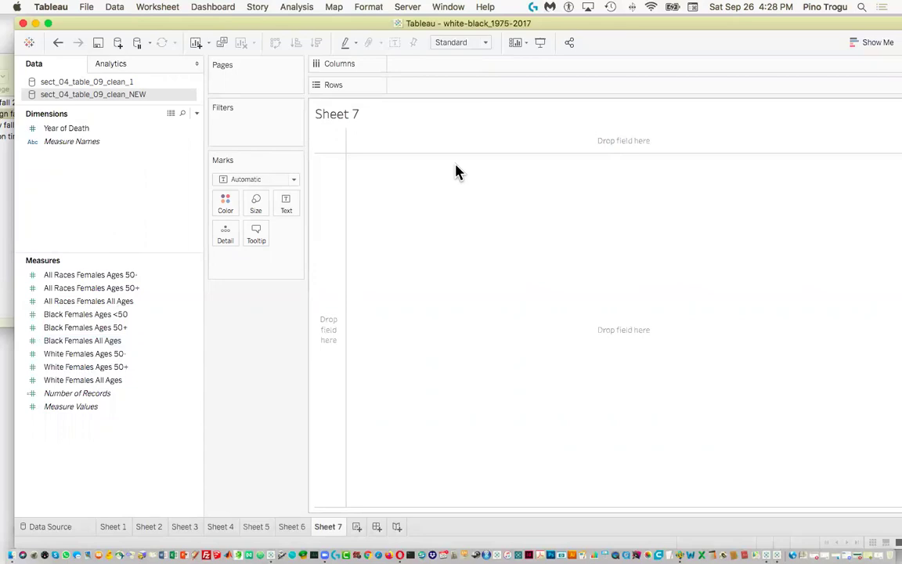
pyautogui.click(86, 129)
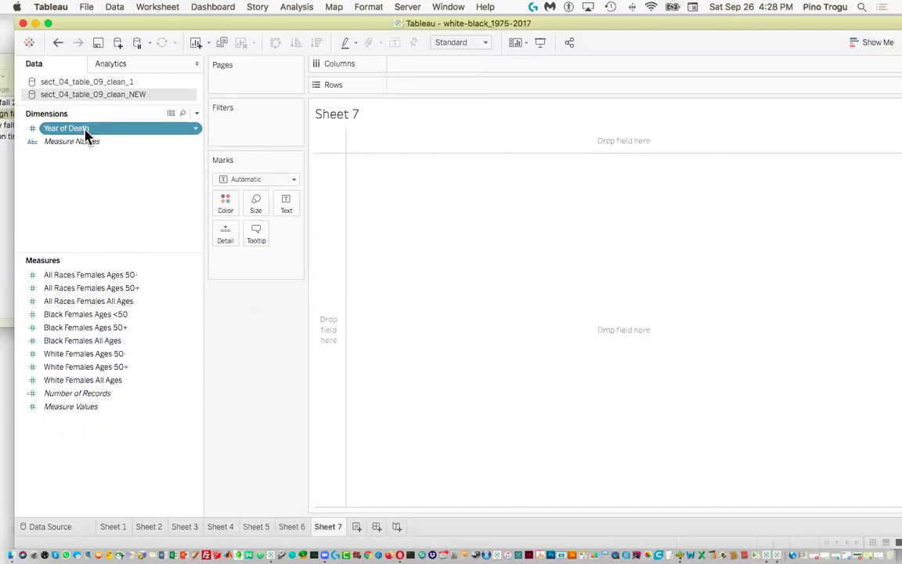
pyautogui.moveTo(83, 135); pyautogui.dragTo(478, 92)
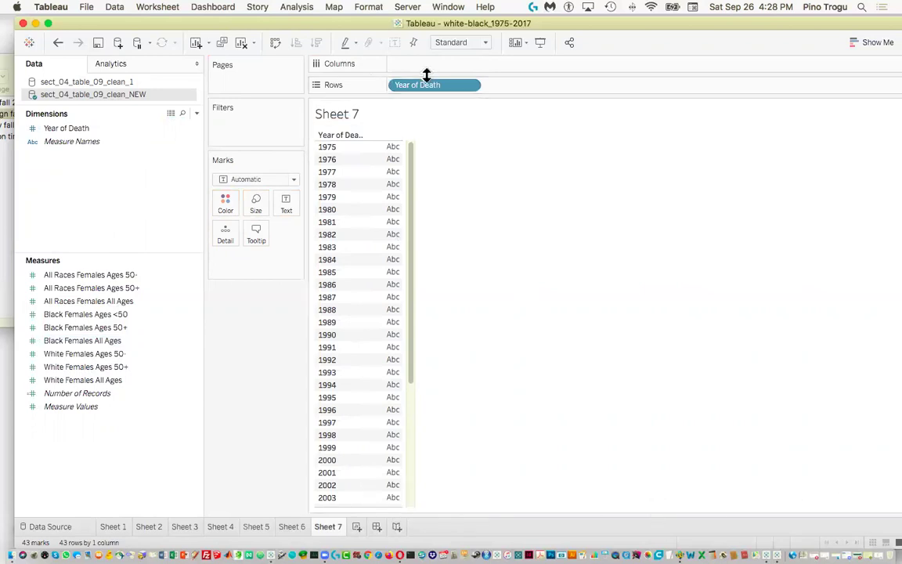
pyautogui.moveTo(437, 92); pyautogui.dragTo(445, 69)
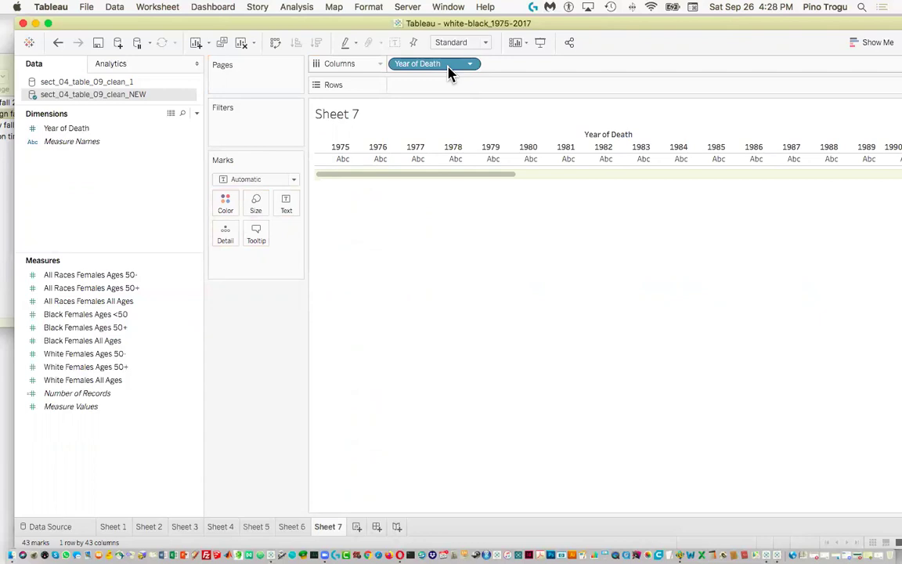
# Examine the All Races, Black and White female death rate measures available for the chart rows
pyautogui.click(170, 289)
pyautogui.click(130, 316)
pyautogui.click(127, 342)
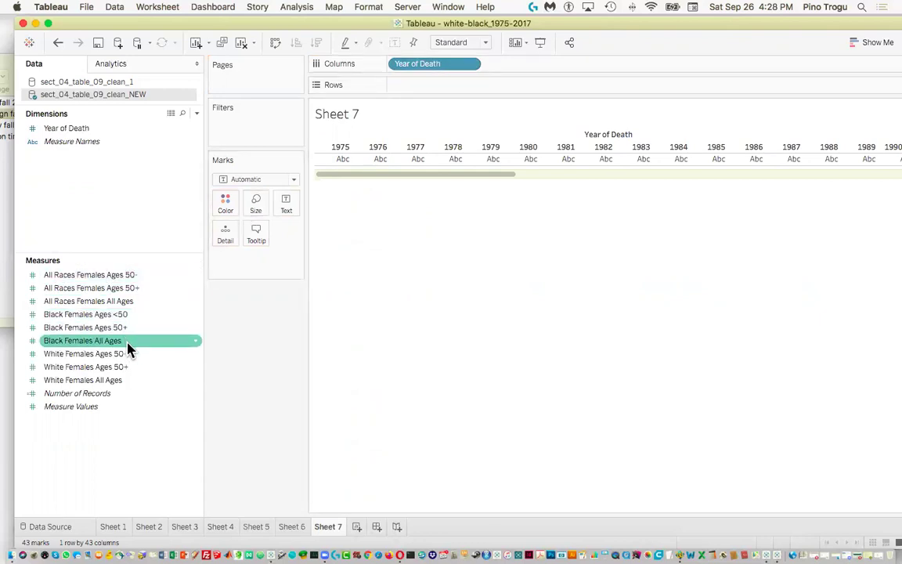
pyautogui.moveTo(129, 350); pyautogui.dragTo(413, 98)
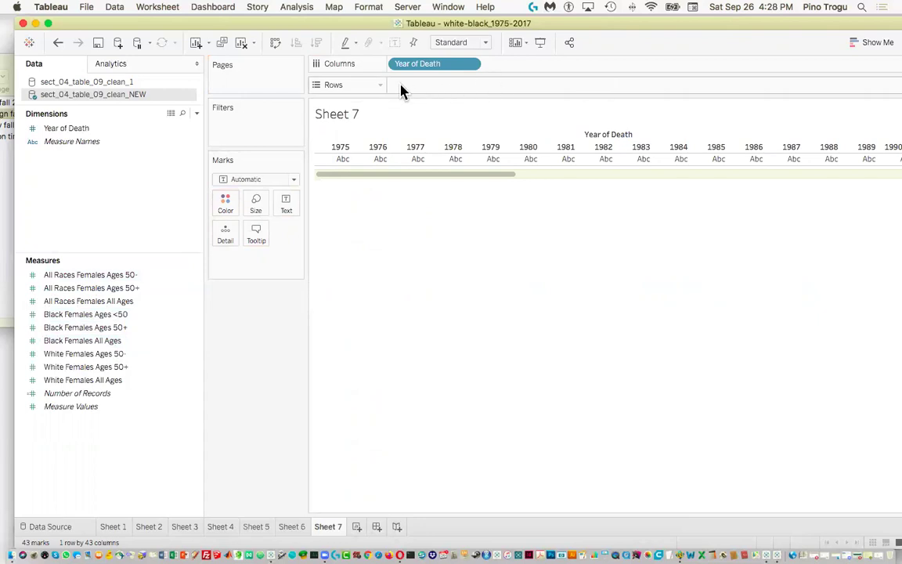
pyautogui.click(153, 274)
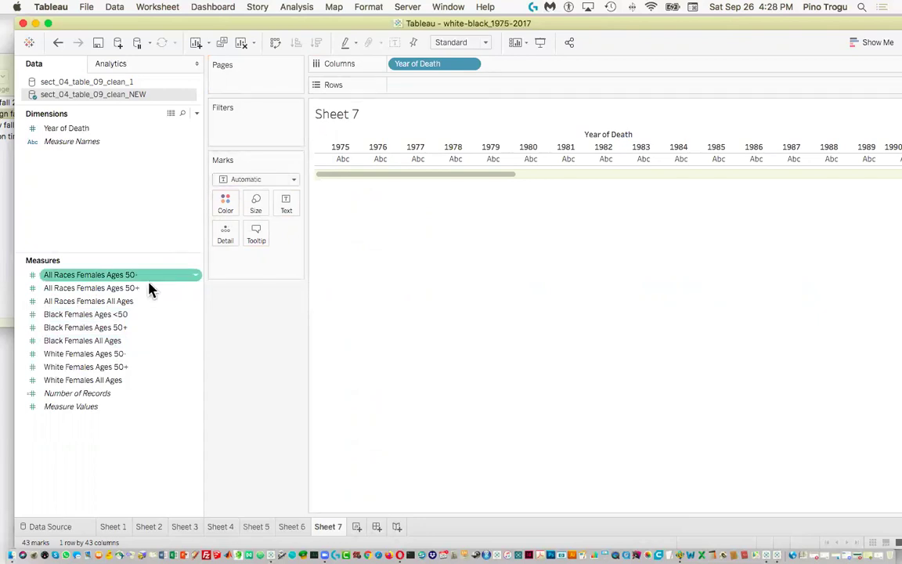
pyautogui.click(137, 327)
pyautogui.click(78, 342)
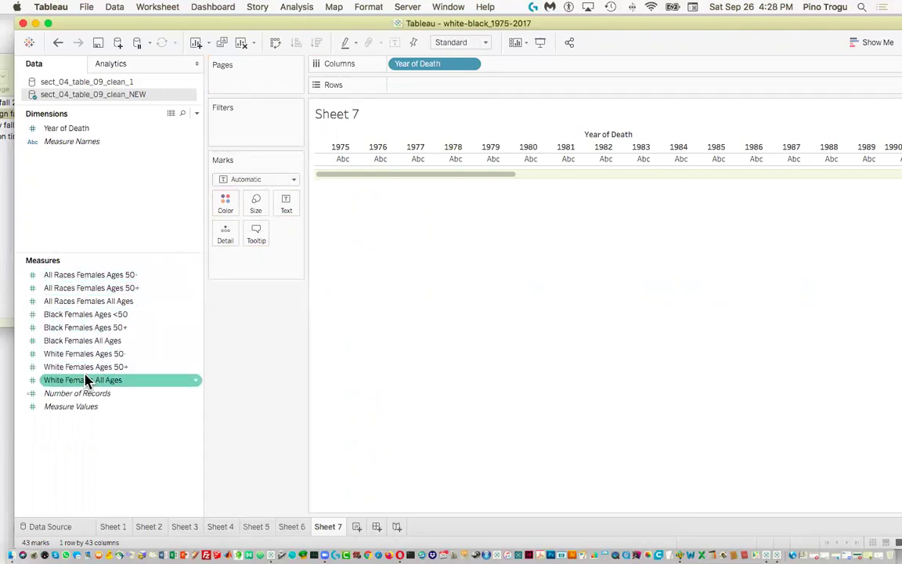
pyautogui.keyDown('super'); pyautogui.click(82, 353); pyautogui.keyUp('super')
pyautogui.click(86, 288)
pyautogui.click(82, 315)
pyautogui.click(80, 354)
pyautogui.click(80, 341)
pyautogui.click(79, 301)
# Plot the White Females All Ages measure on Rows against Year of Death
pyautogui.click(80, 354)
pyautogui.click(78, 366)
pyautogui.click(77, 380)
pyautogui.moveTo(77, 385)
pyautogui.mouseDown()
pyautogui.moveTo(264, 319)
pyautogui.moveTo(440, 111)
pyautogui.moveTo(433, 92)
pyautogui.mouseUp()
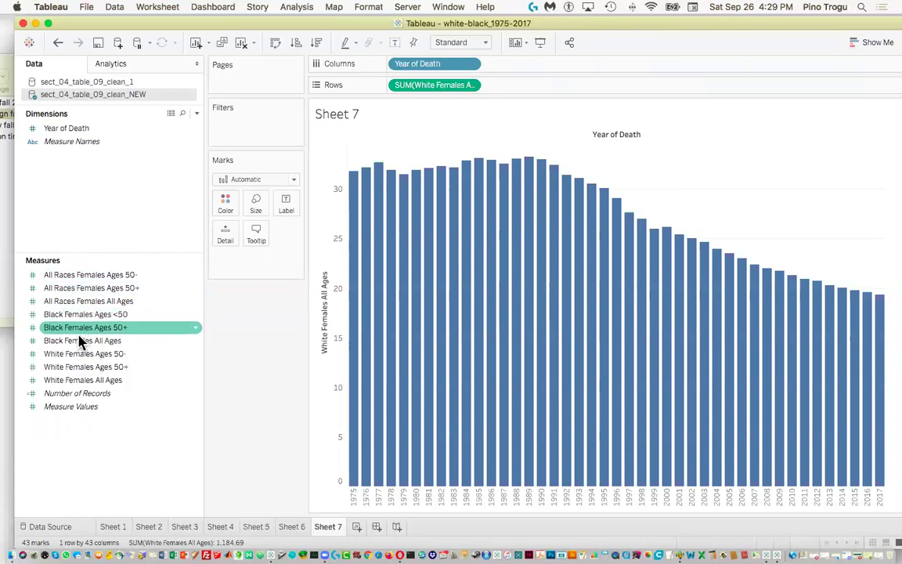
# Add Black Females All Ages to the chart as a dual axis and set all marks to Bar
pyautogui.moveTo(76, 345); pyautogui.dragTo(867, 202)
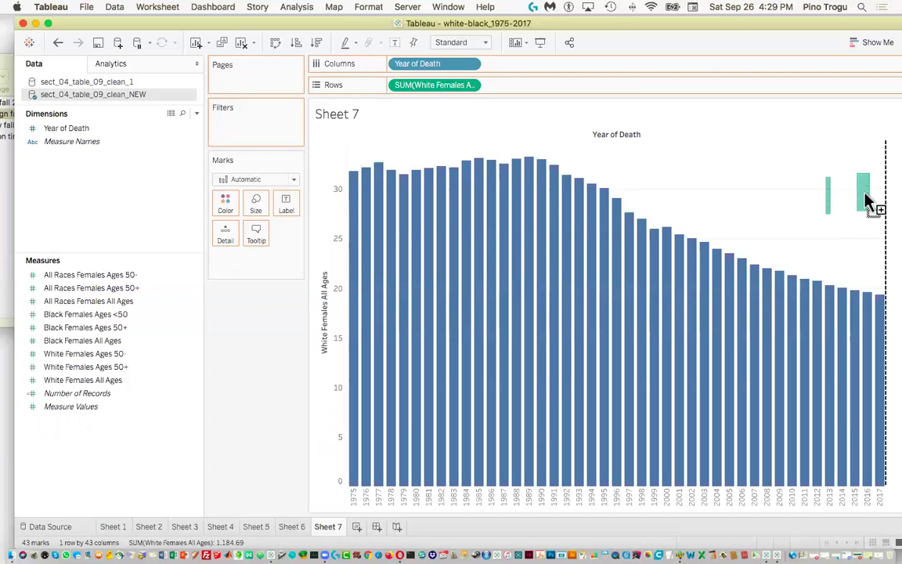
pyautogui.moveTo(867, 202); pyautogui.dragTo(866, 200)
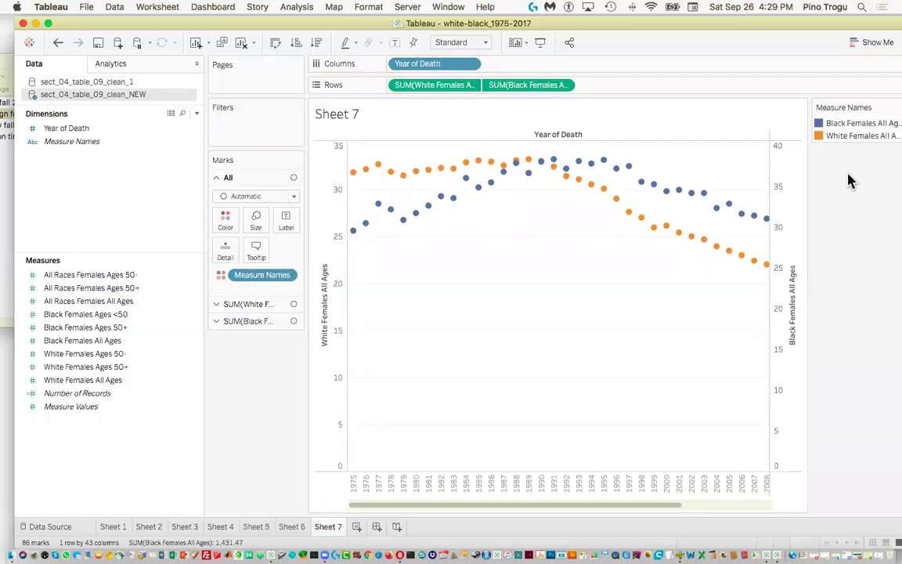
pyautogui.click(294, 200)
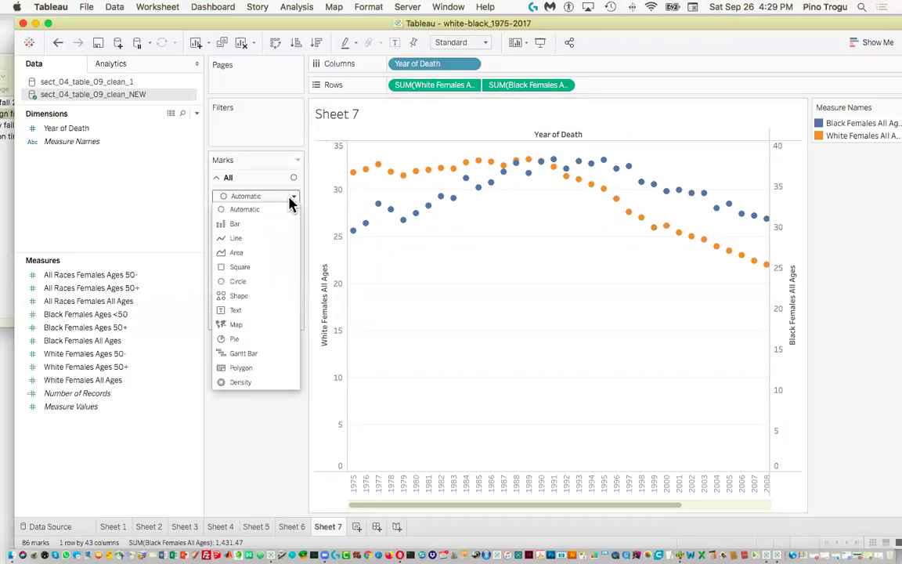
pyautogui.click(282, 226)
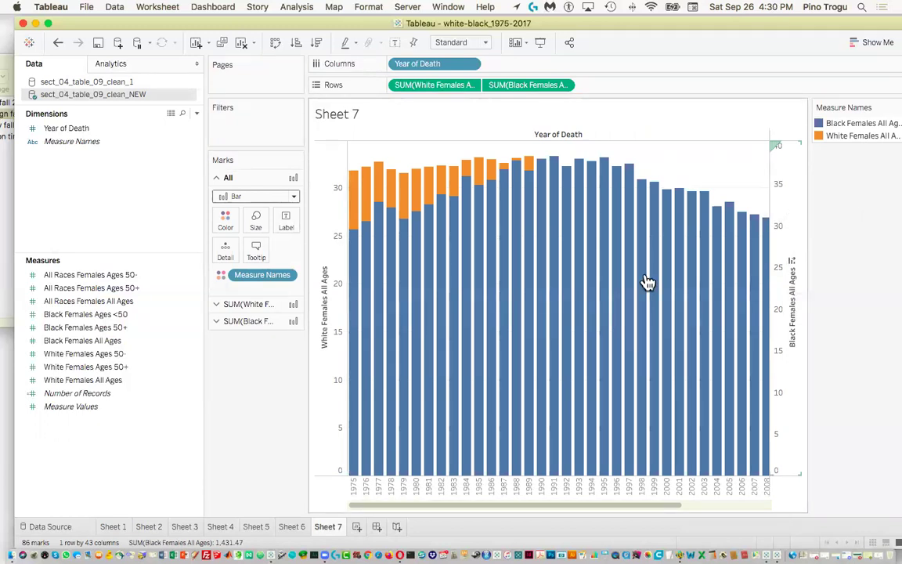
# Synchronize the Black Females All Ages axis with the White Females All Ages axis and hide its header
pyautogui.rightClick(788, 213)
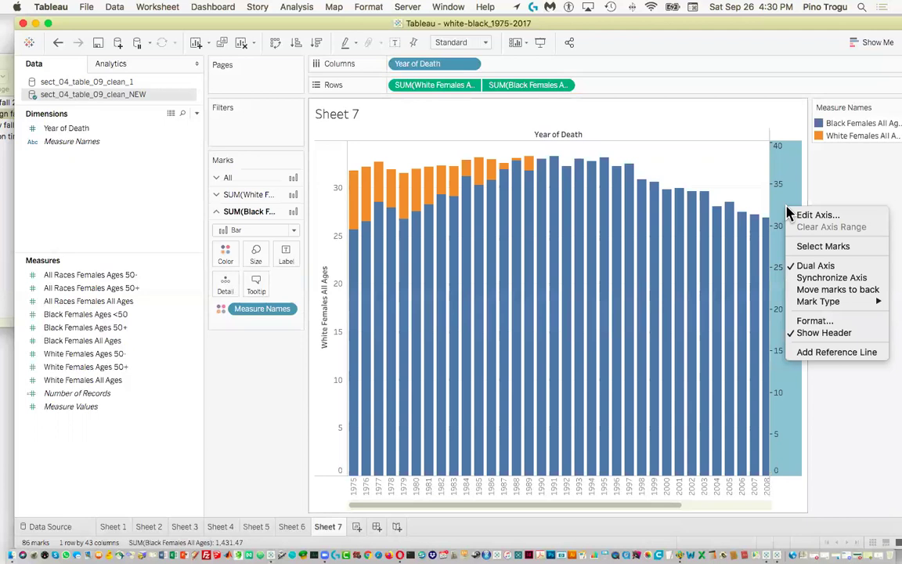
pyautogui.click(830, 278)
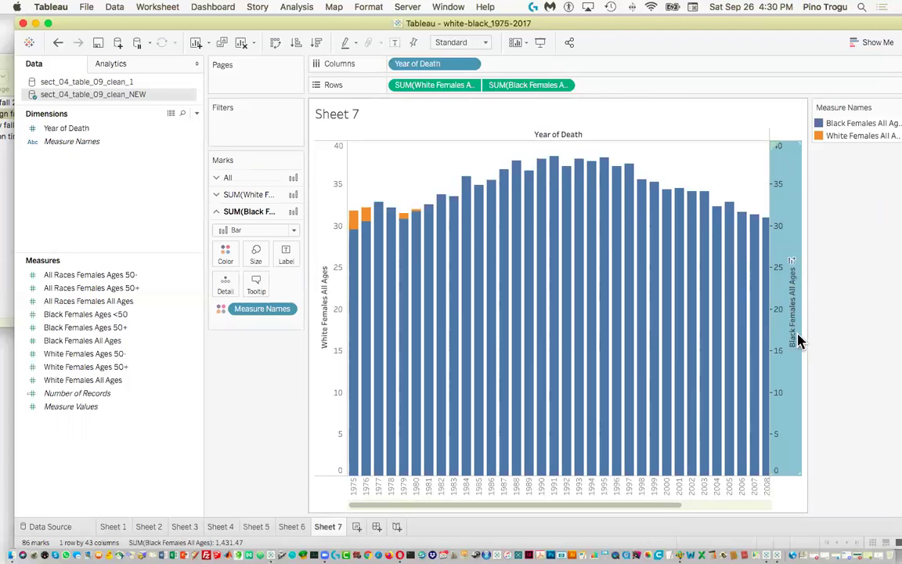
pyautogui.rightClick(789, 249)
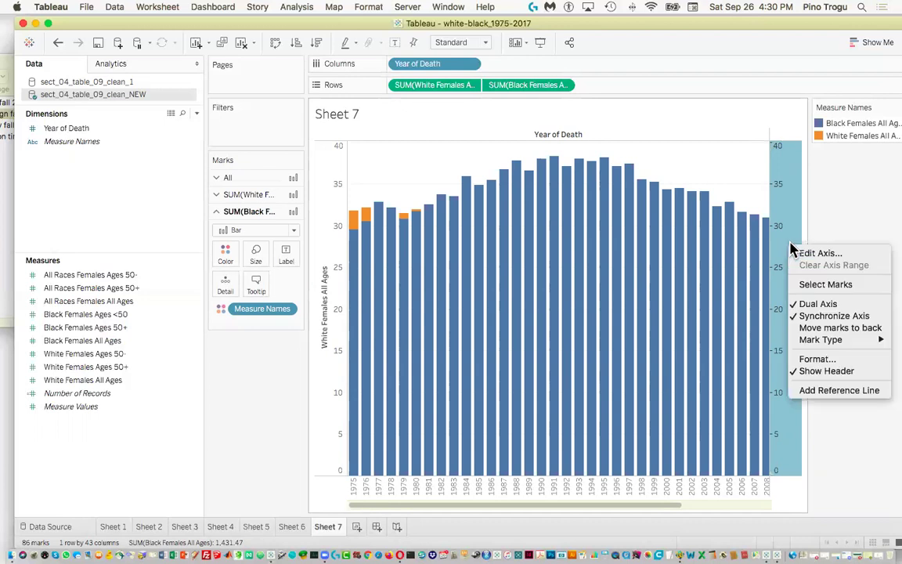
pyautogui.click(822, 371)
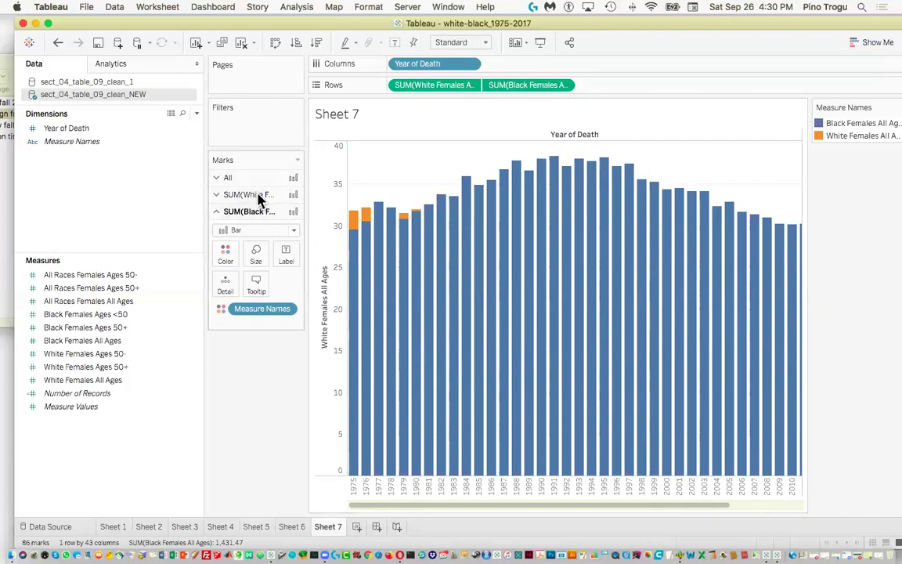
# Change the mark type of both Black Females All Ages and White Females All Ages to Line, leaving no mark selected
pyautogui.click(294, 232)
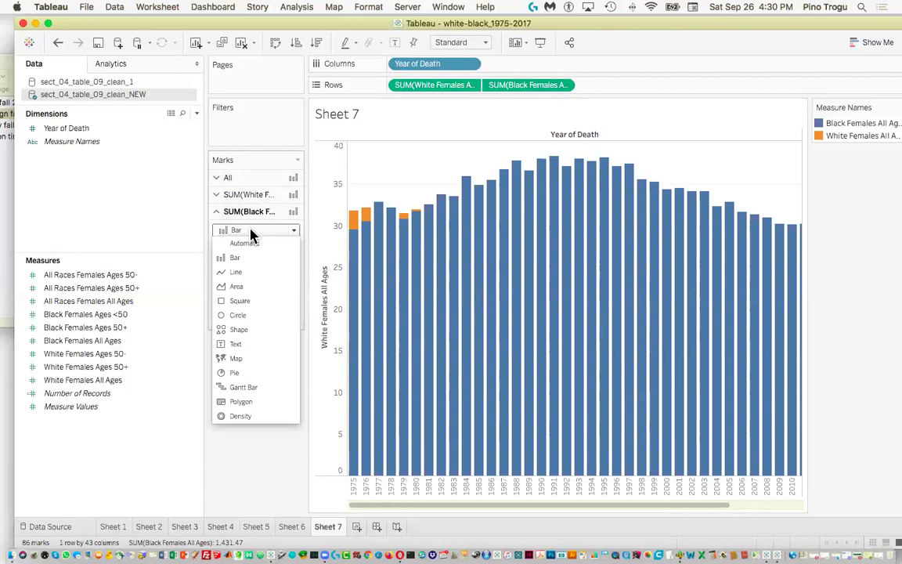
pyautogui.click(263, 272)
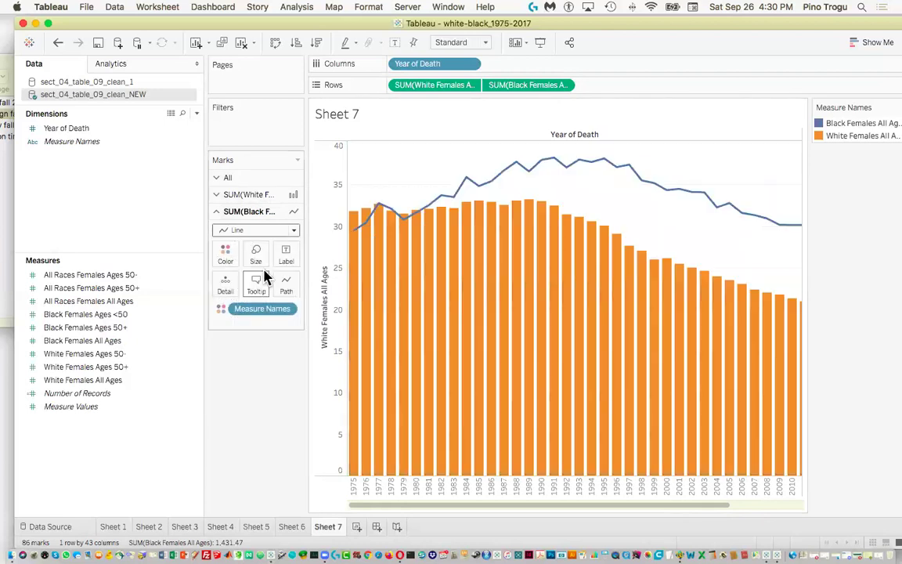
pyautogui.click(267, 195)
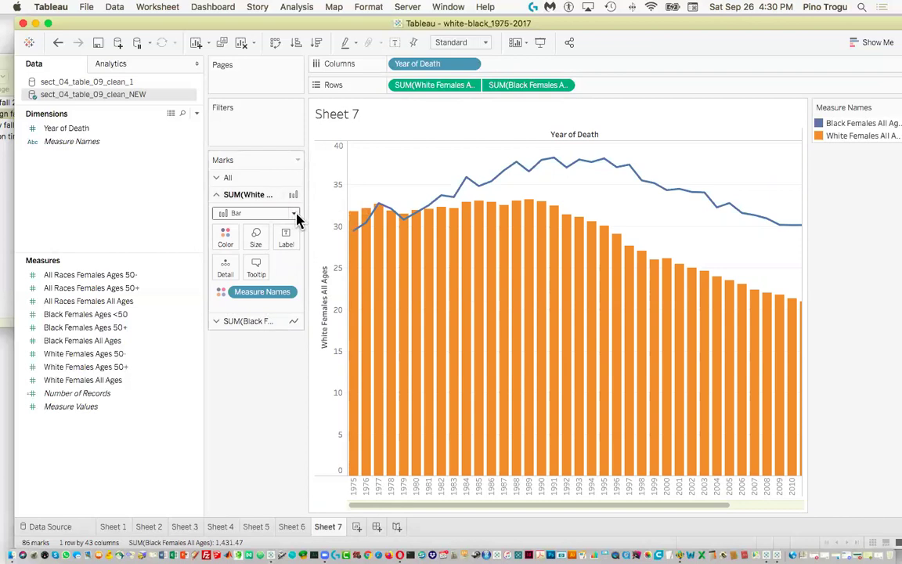
pyautogui.click(292, 220)
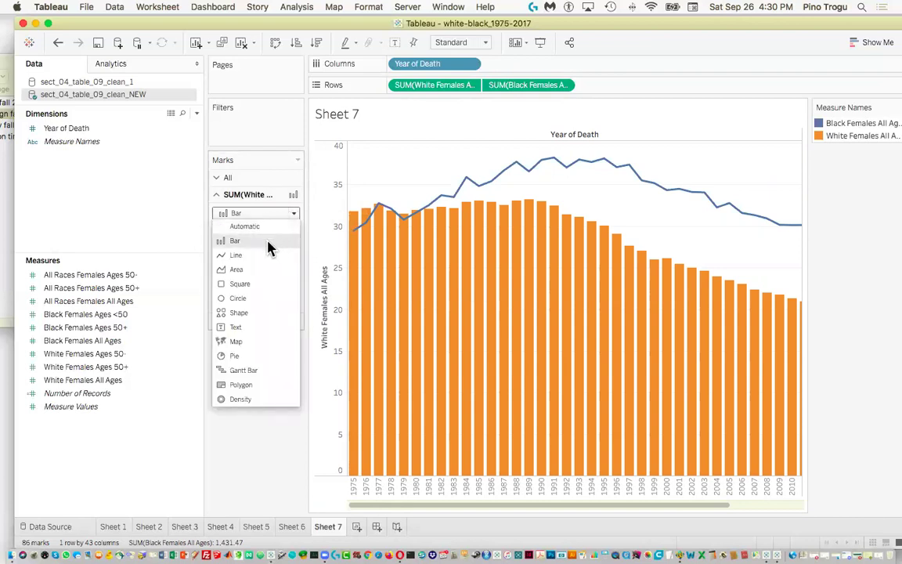
pyautogui.click(653, 215)
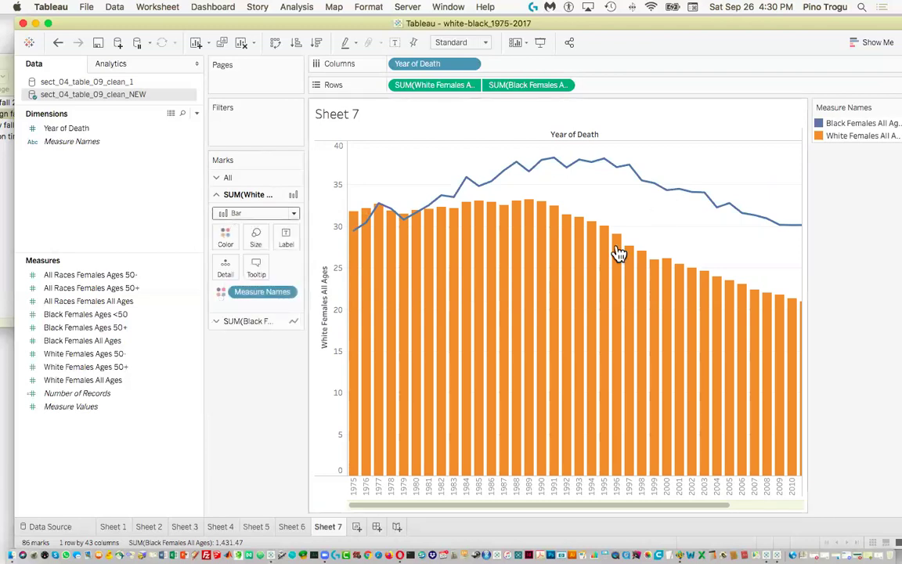
pyautogui.rightClick(617, 250)
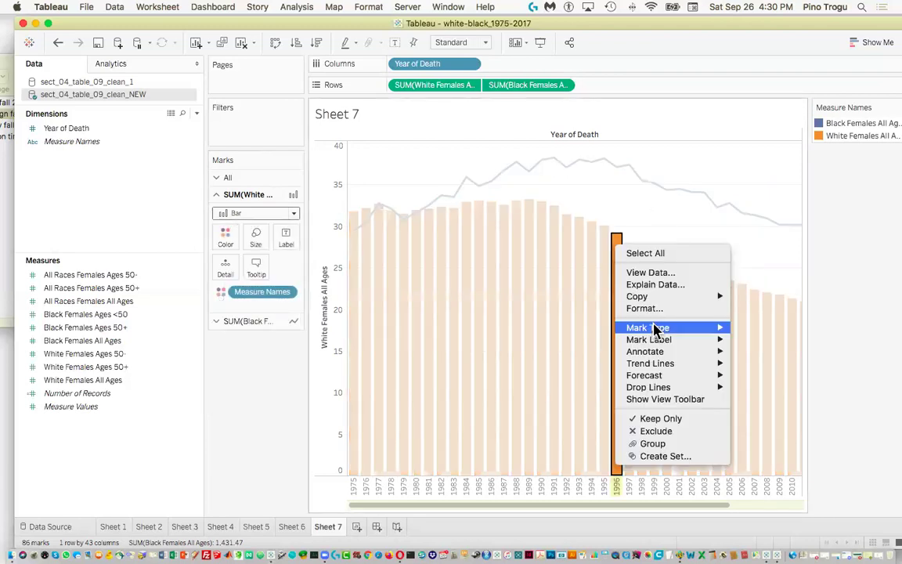
pyautogui.moveTo(658, 330)
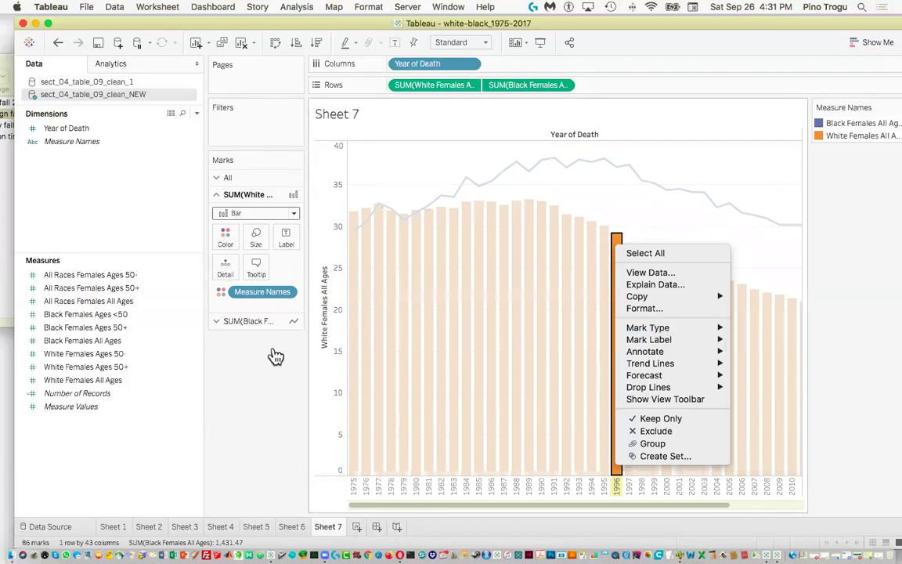
pyautogui.click(260, 373)
pyautogui.click(291, 215)
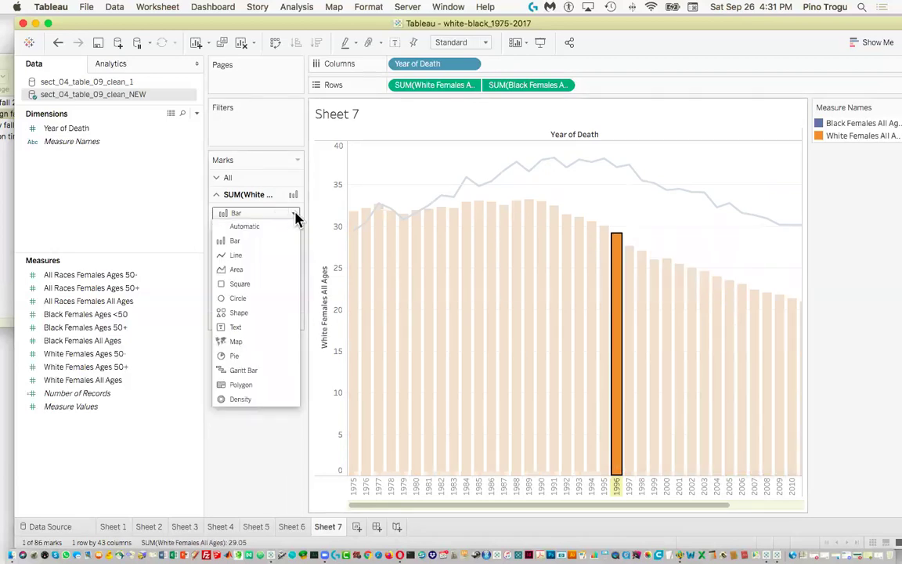
pyautogui.click(272, 263)
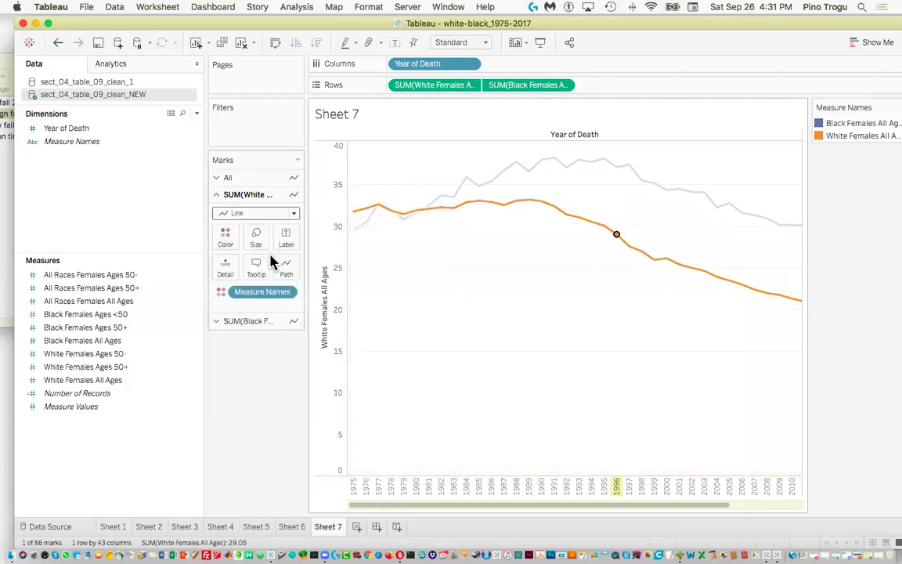
pyautogui.click(667, 297)
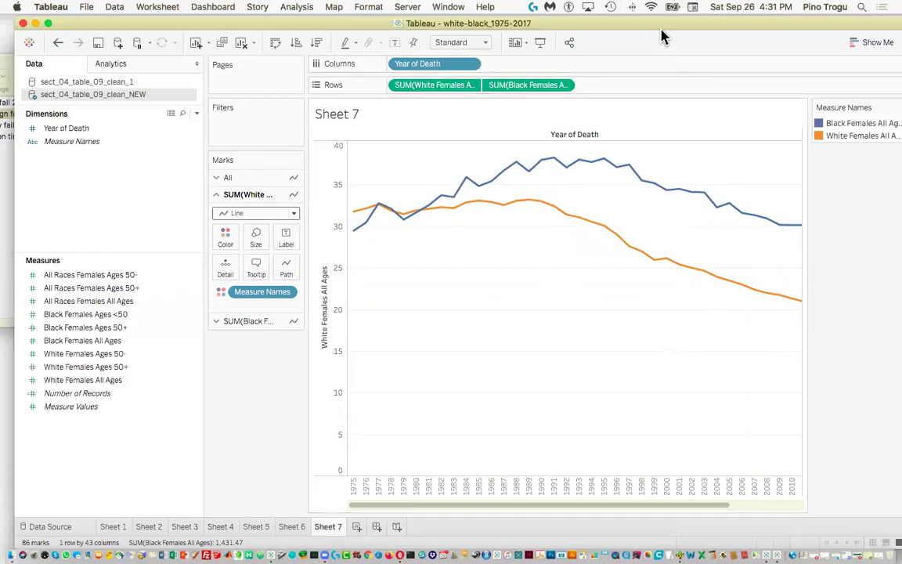
# Try rotating the Year of Death labels along the horizontal axis, and undo the rotation
pyautogui.moveTo(665, 28); pyautogui.dragTo(658, 28)
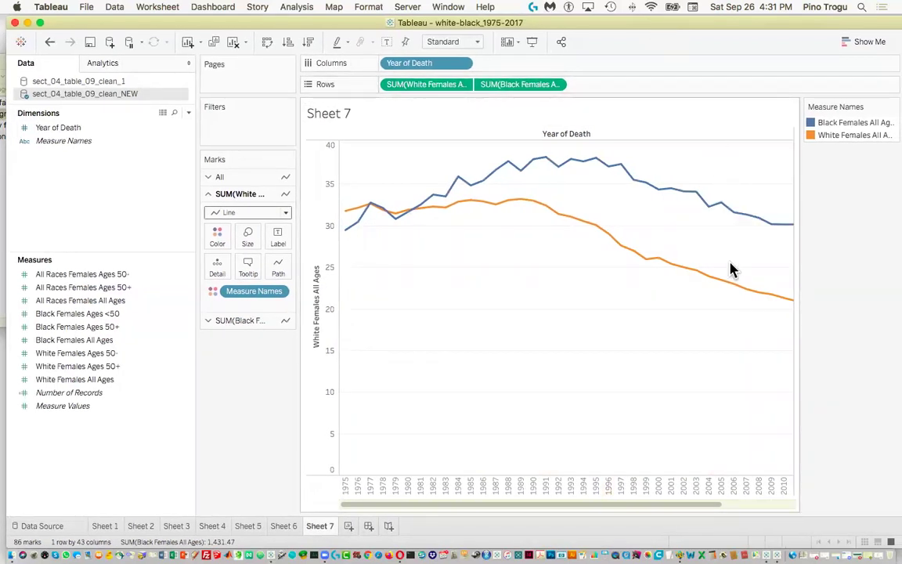
pyautogui.click(445, 487)
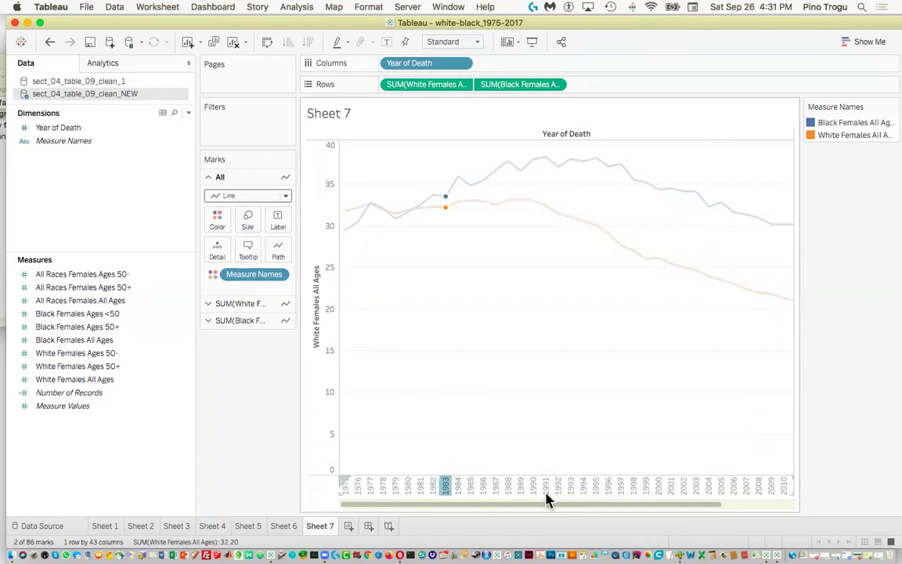
pyautogui.rightClick(621, 489)
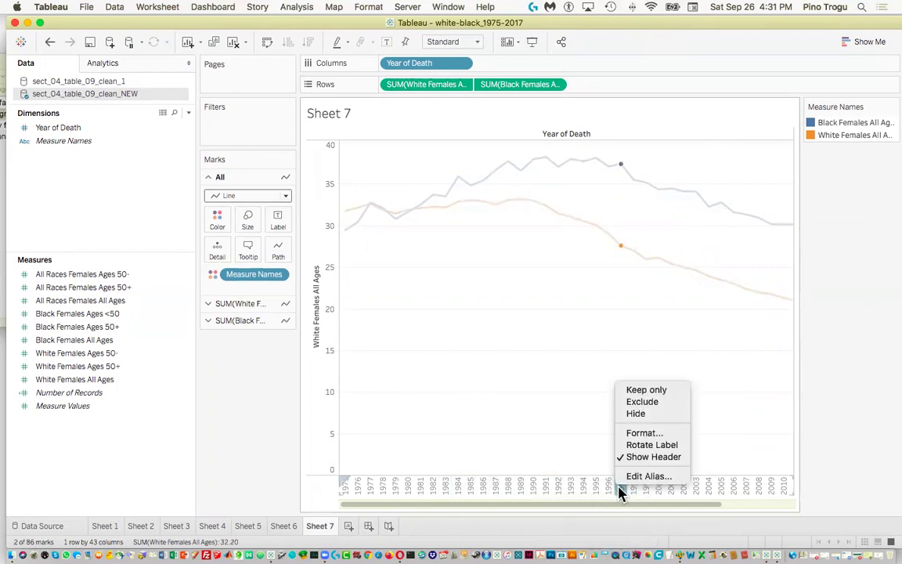
pyautogui.click(647, 446)
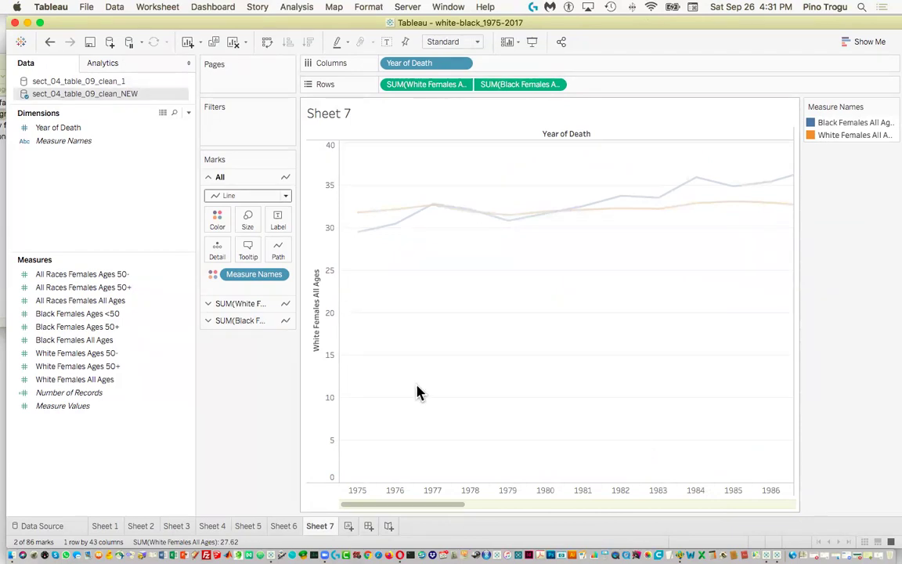
pyautogui.press('super+z')
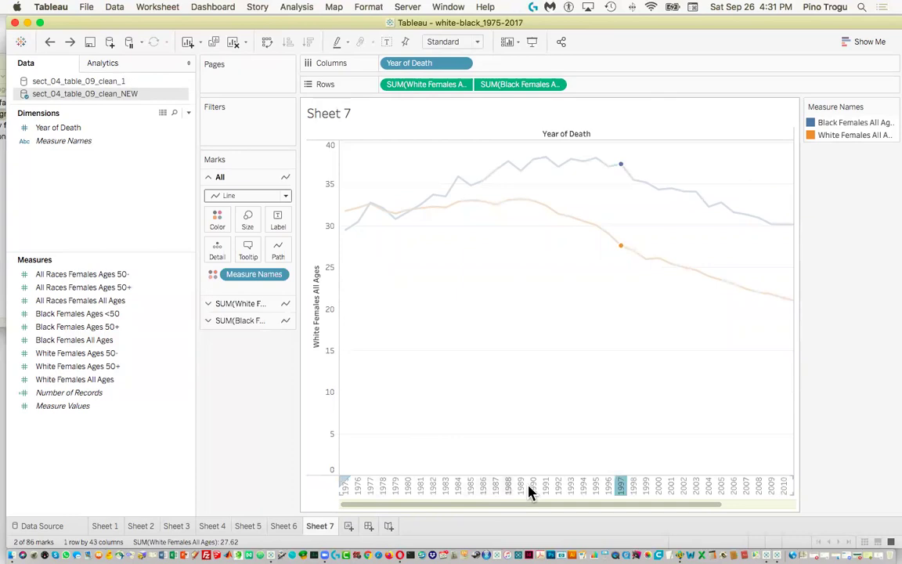
pyautogui.click(714, 306)
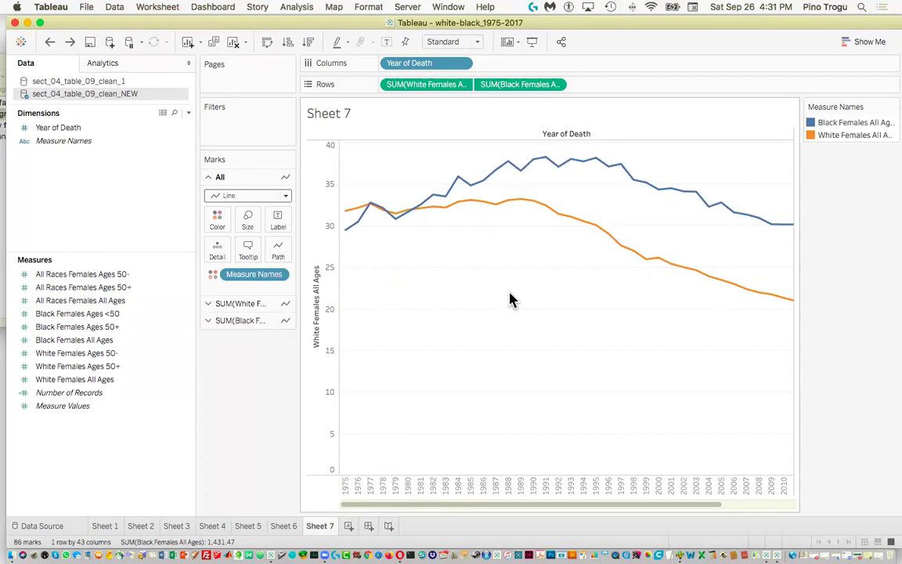
# Create a dashboard and place Sheet 6 and Sheet 7 side by side on it
pyautogui.moveTo(581, 228)
pyautogui.click(368, 527)
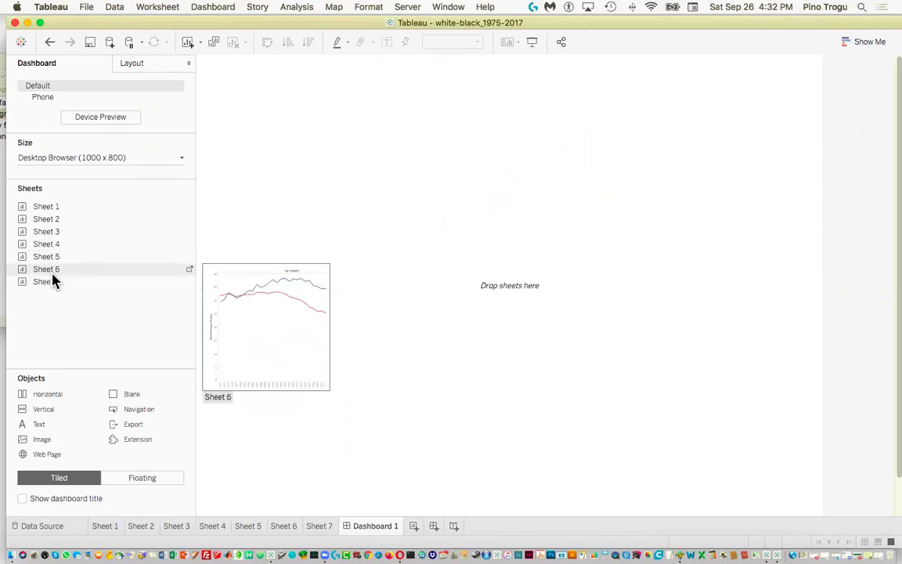
pyautogui.moveTo(53, 272); pyautogui.dragTo(258, 215)
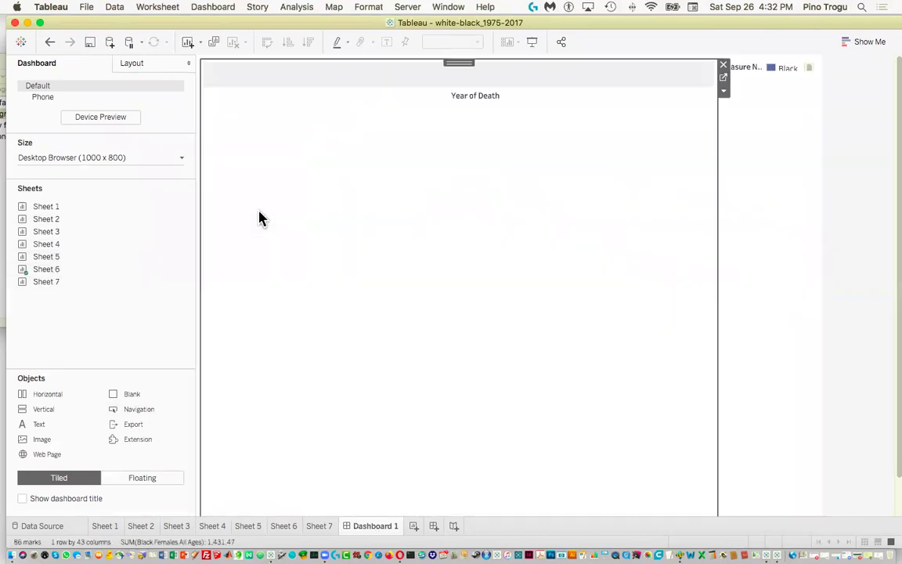
pyautogui.moveTo(54, 289); pyautogui.dragTo(508, 264)
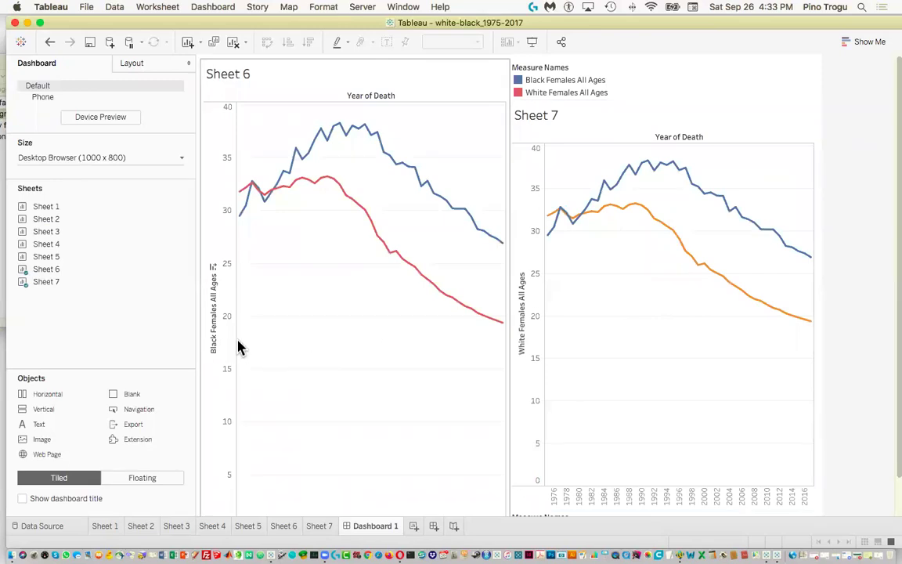
# Compare the line charts on Sheets 6 and 7 with the Black versus White connected scatter plots on Sheets 5, 2 and 1
pyautogui.click(292, 527)
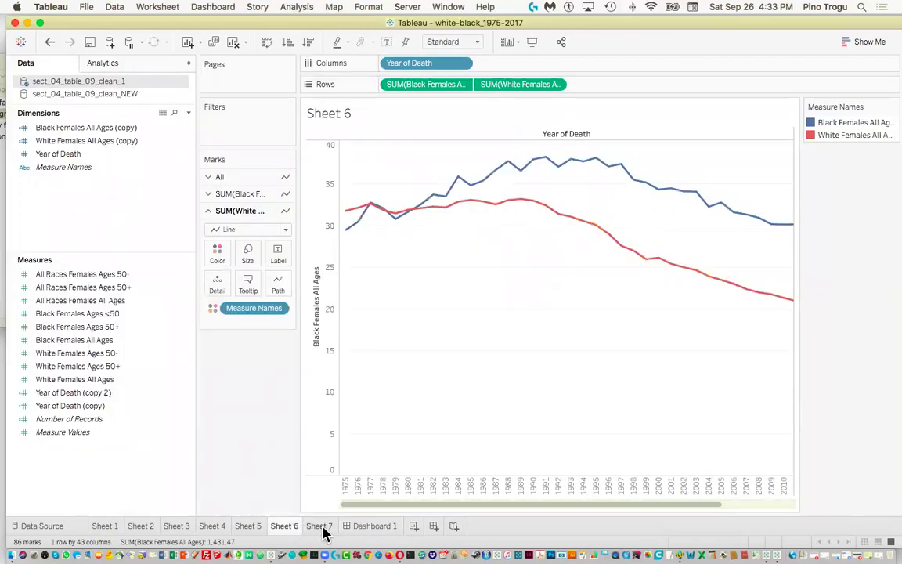
pyautogui.click(319, 527)
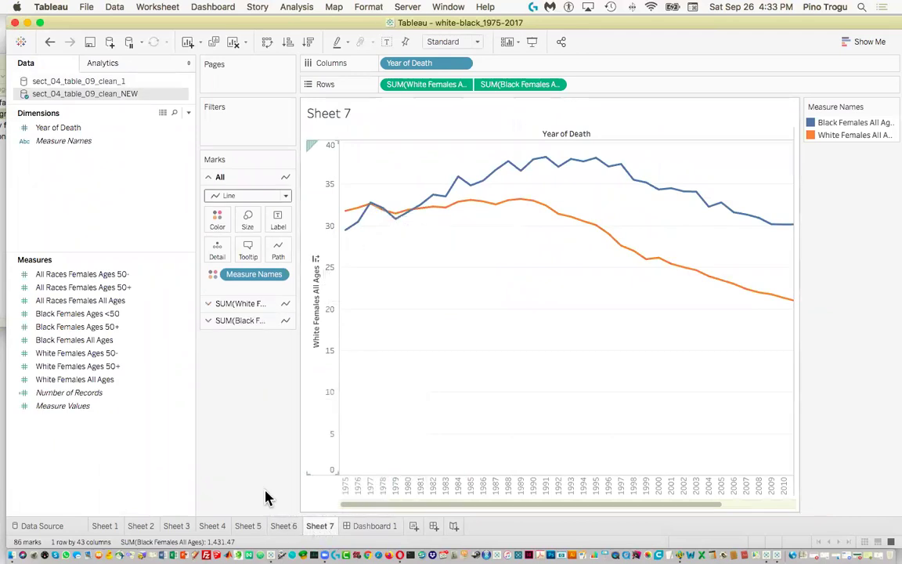
pyautogui.click(249, 531)
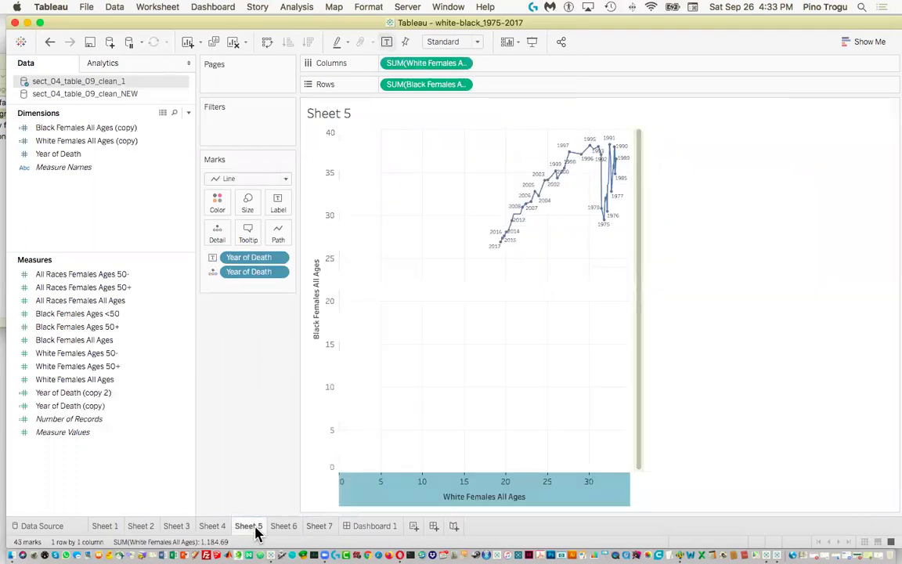
pyautogui.click(287, 528)
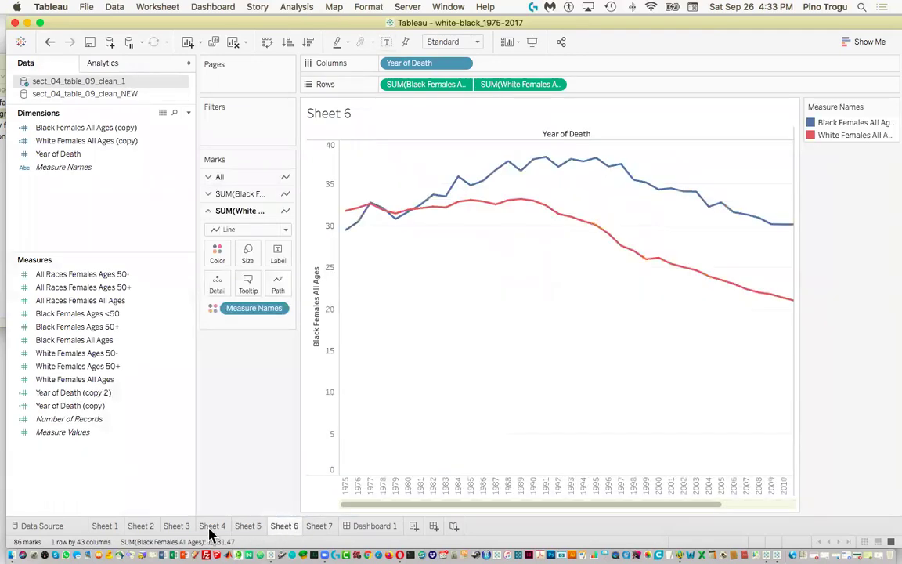
pyautogui.click(141, 530)
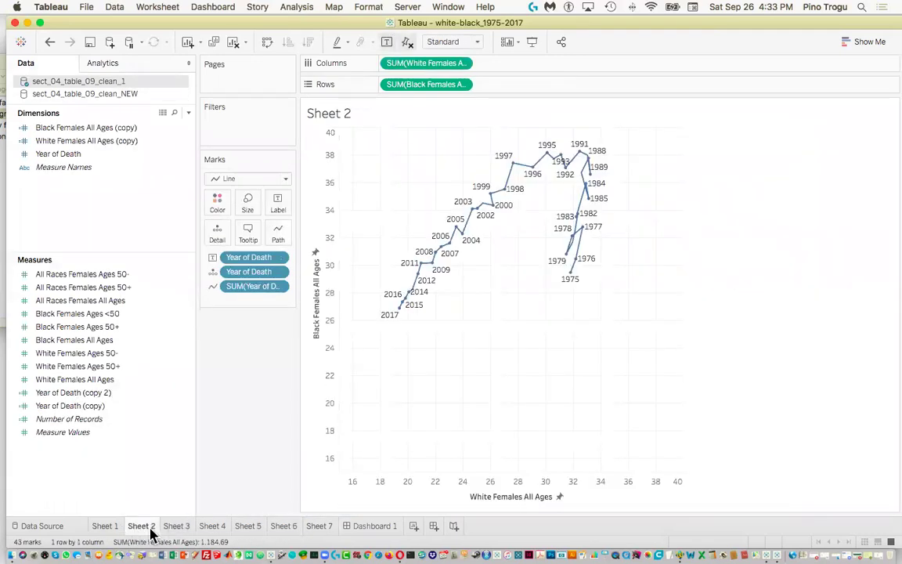
pyautogui.moveTo(550, 208)
pyautogui.click(283, 527)
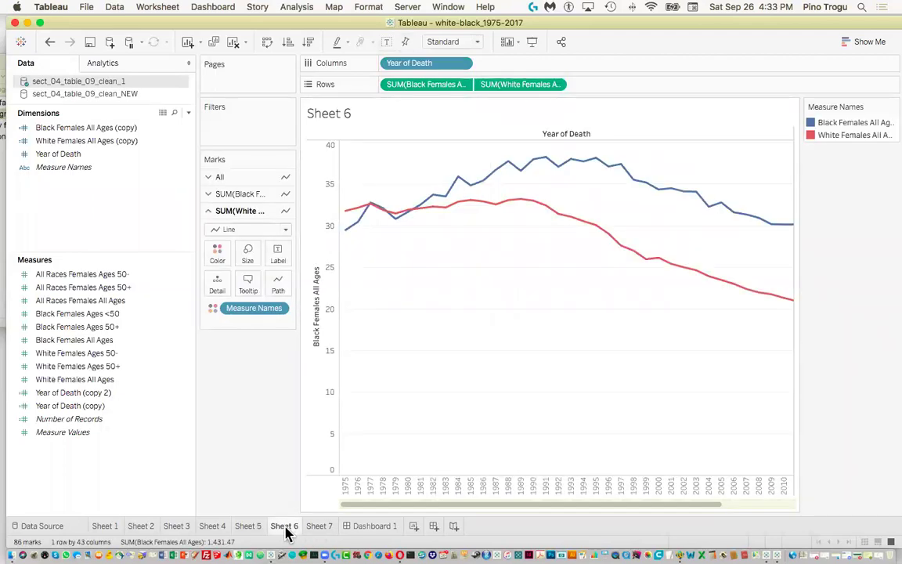
pyautogui.click(110, 527)
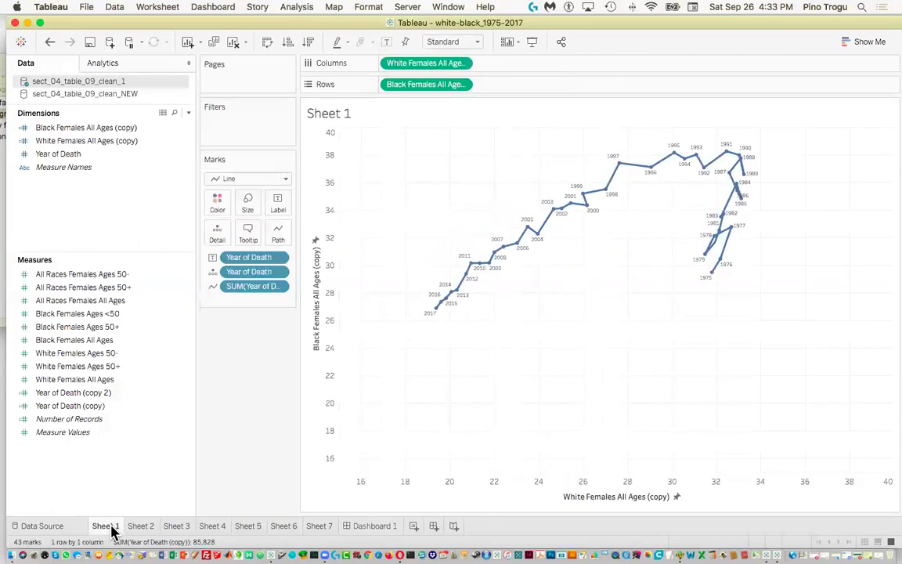
pyautogui.moveTo(113, 531)
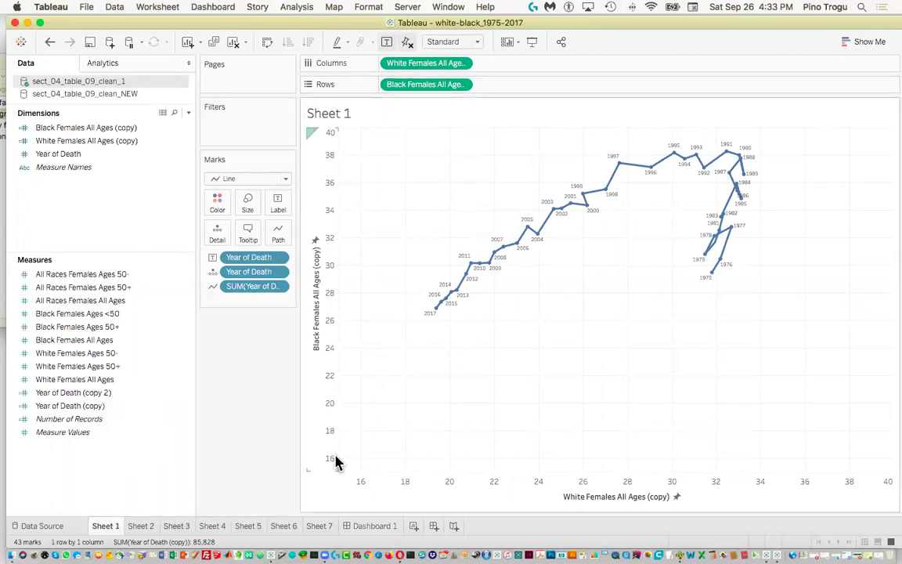
# Compare Sheet 1's fields with those of the sect_04_table_09_clean_NEW data source, and review the scatter plot on Sheet 10
pyautogui.click(121, 93)
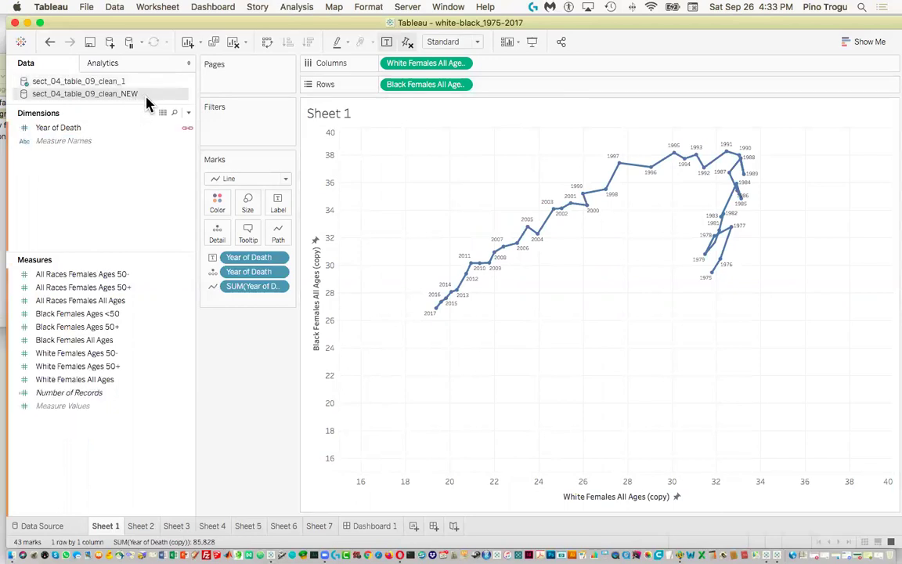
pyautogui.click(318, 527)
pyautogui.click(289, 527)
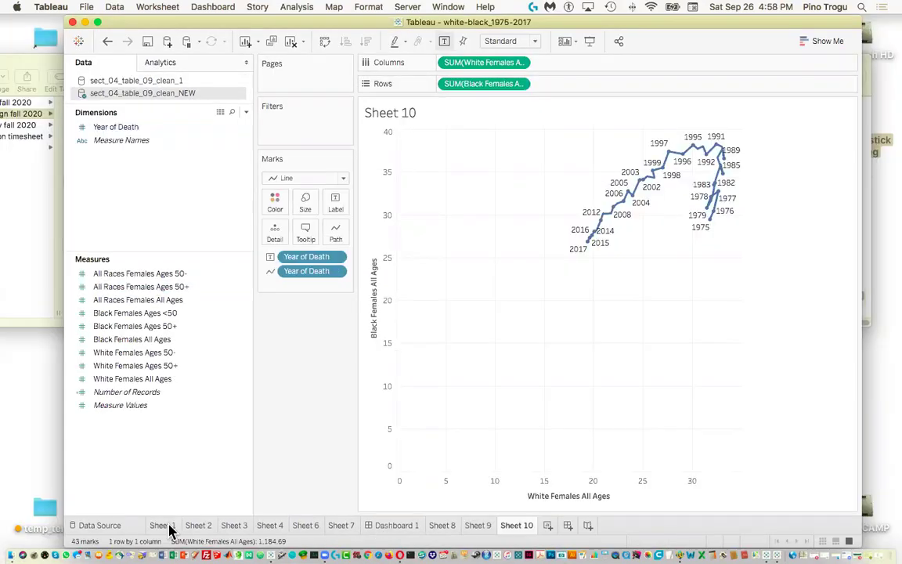
pyautogui.click(160, 525)
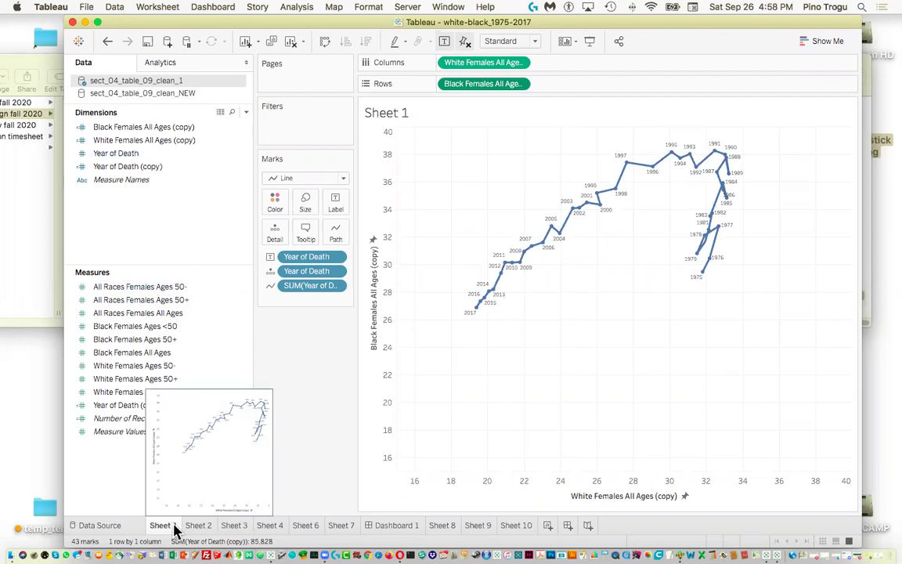
pyautogui.click(167, 94)
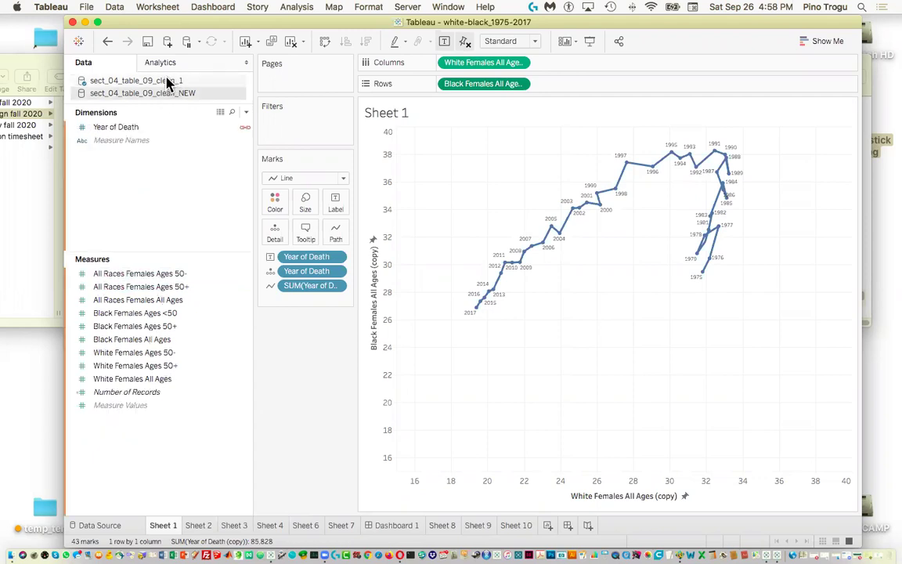
pyautogui.click(517, 524)
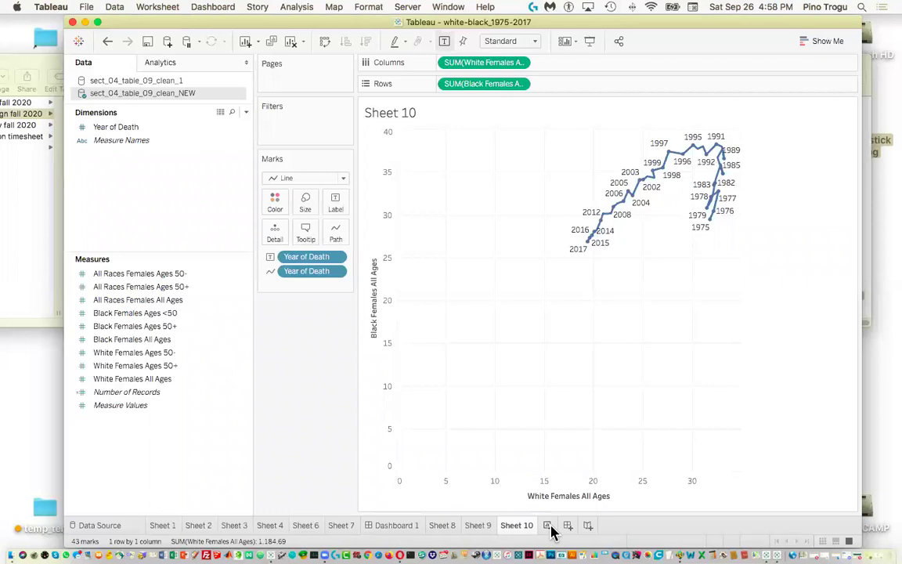
# Add a blank worksheet based on the sect_04_table_09_clean_NEW data source
pyautogui.click(547, 525)
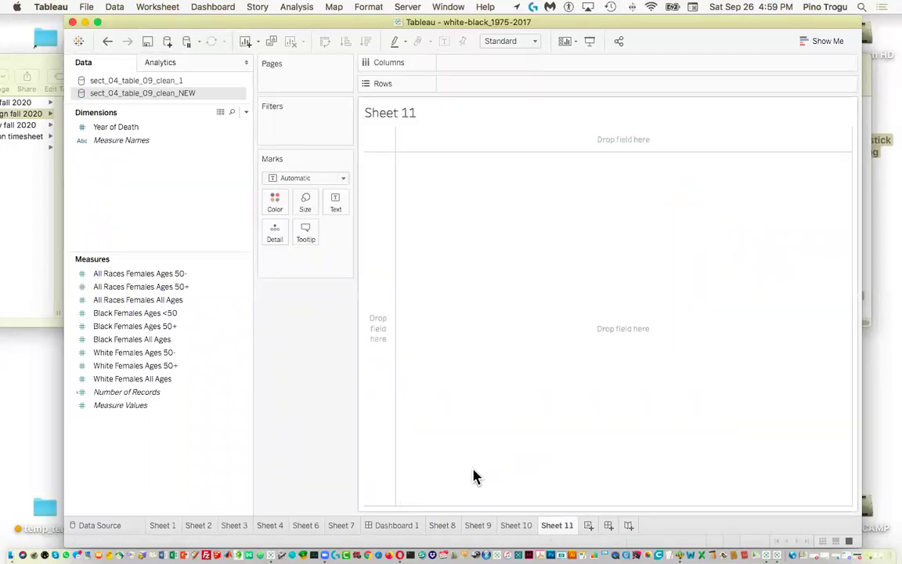
pyautogui.moveTo(291, 26); pyautogui.dragTo(248, 24)
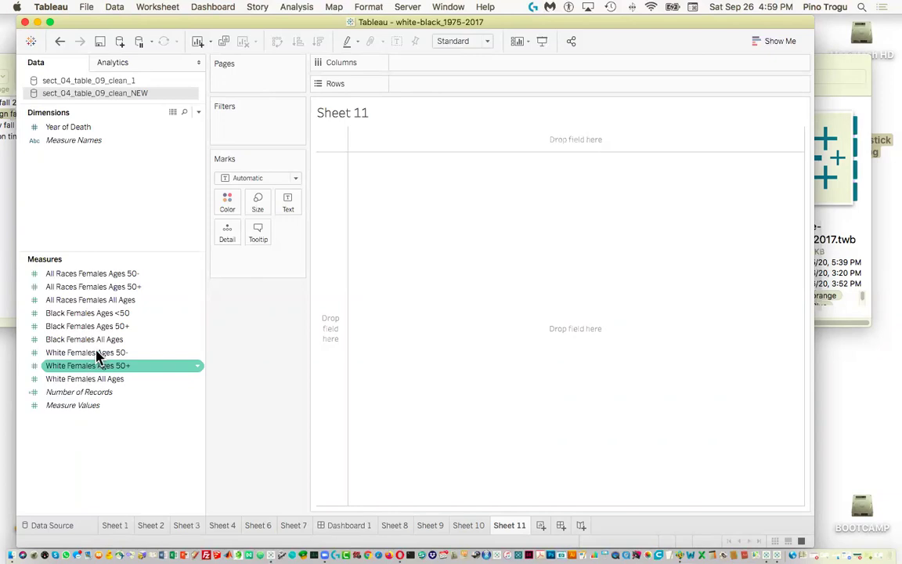
pyautogui.moveTo(167, 29); pyautogui.dragTo(165, 26)
# Review the measures of sect_04_table_09_clean_NEW and its data source table, and return to the blank worksheet
pyautogui.click(98, 326)
pyautogui.click(100, 339)
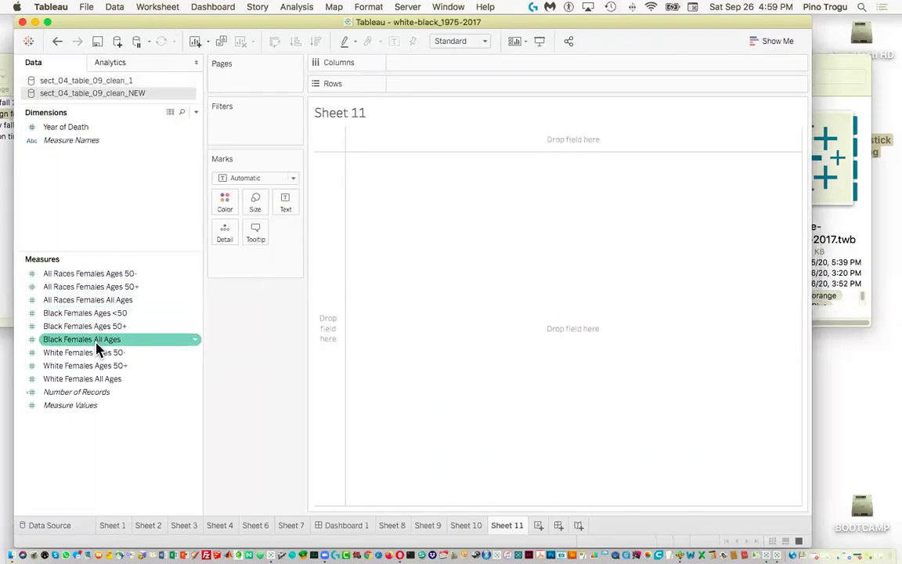
pyautogui.click(95, 188)
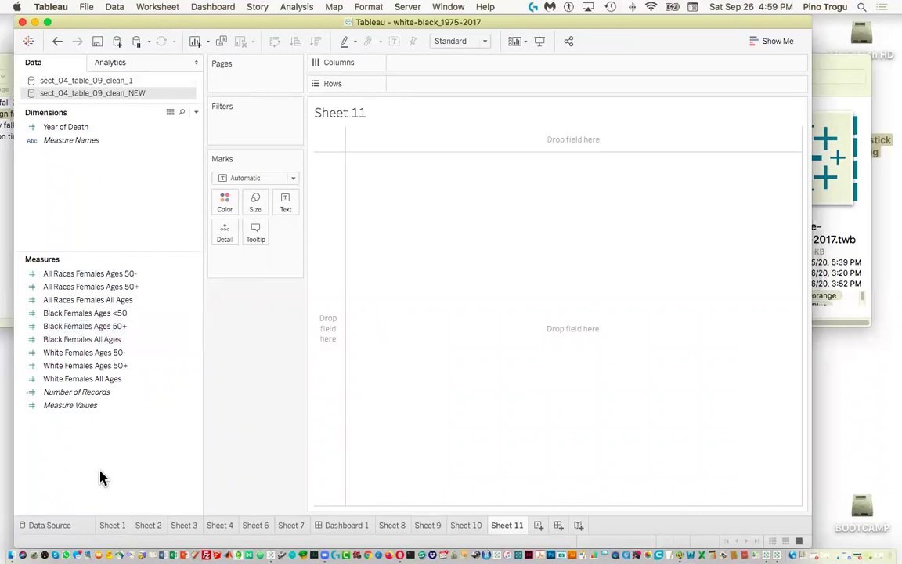
pyautogui.moveTo(71, 405); pyautogui.dragTo(105, 300)
pyautogui.click(50, 525)
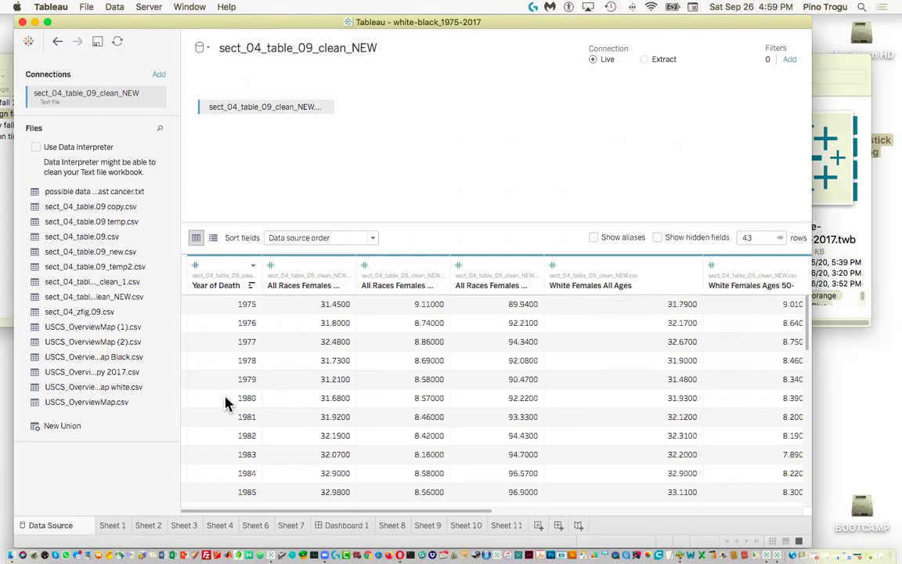
pyautogui.click(506, 526)
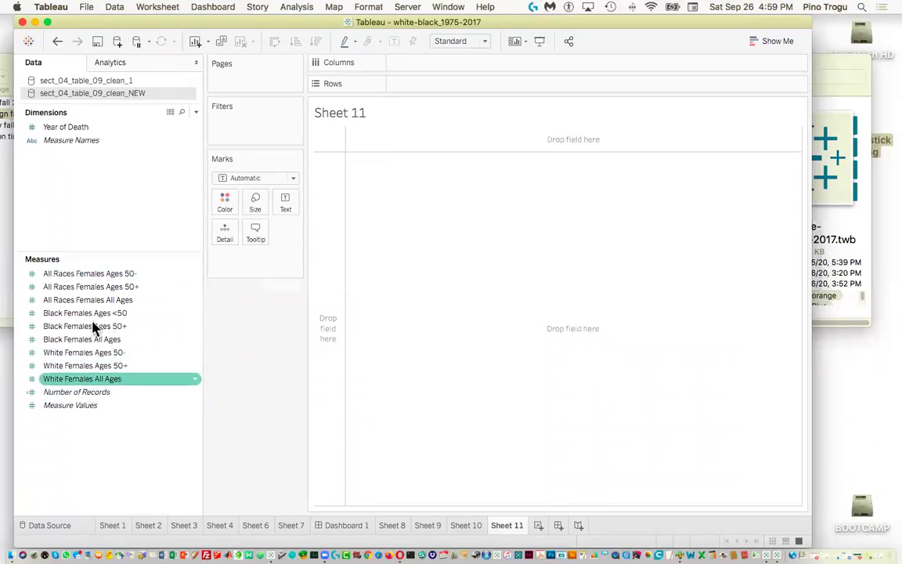
# Plot White Females All Ages on Columns against Black Females All Ages on Rows
pyautogui.moveTo(80, 388); pyautogui.dragTo(434, 68)
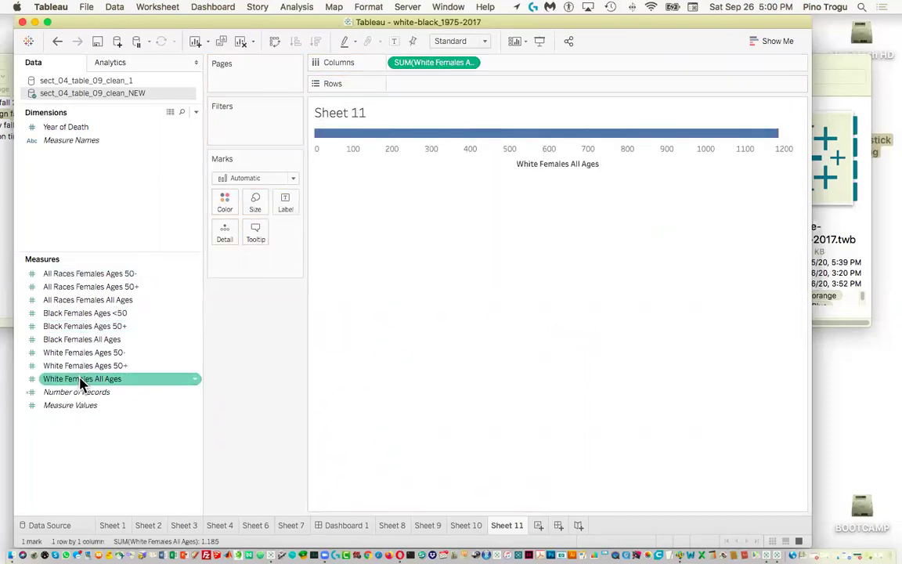
pyautogui.moveTo(82, 343); pyautogui.dragTo(433, 89)
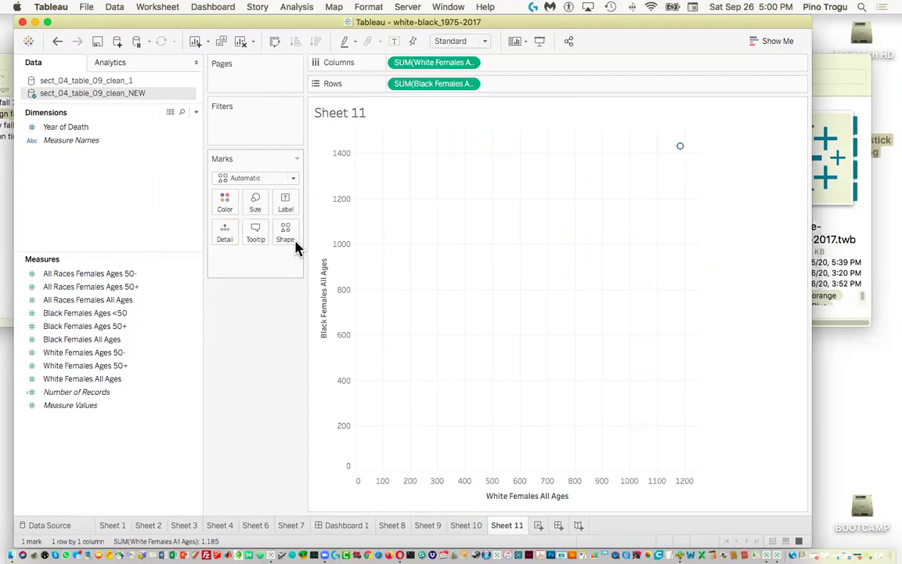
# Try the Line mark type on the scatter plot, and set it back to Automatic
pyautogui.click(294, 182)
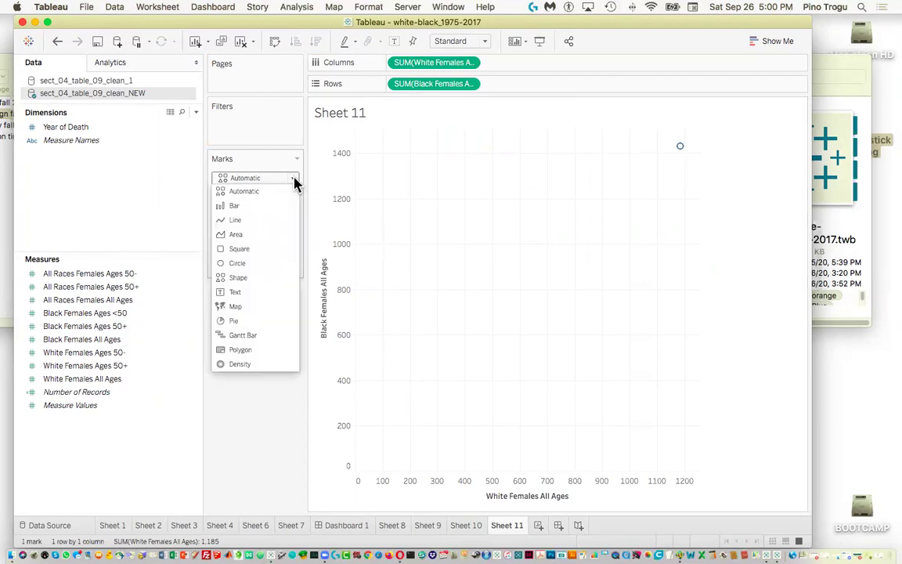
pyautogui.click(273, 222)
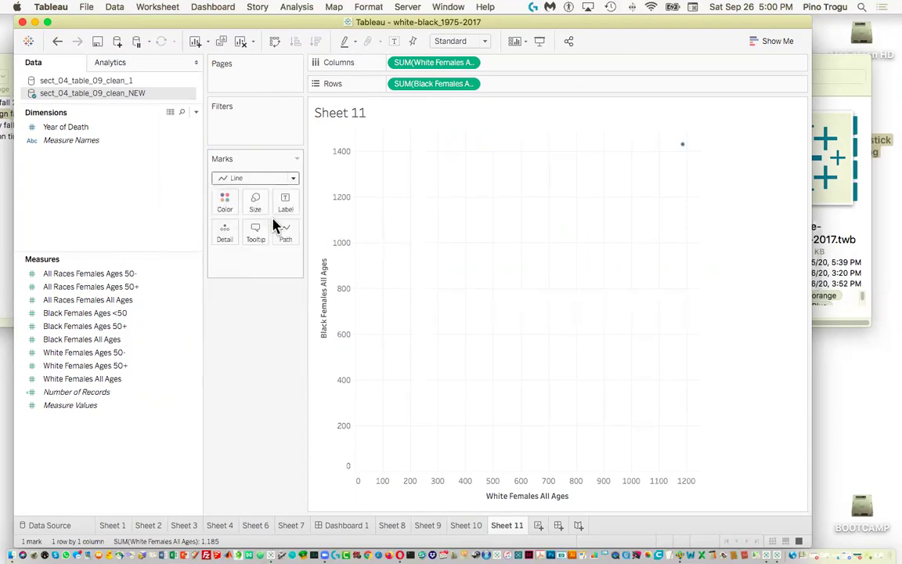
pyautogui.click(294, 182)
pyautogui.click(288, 192)
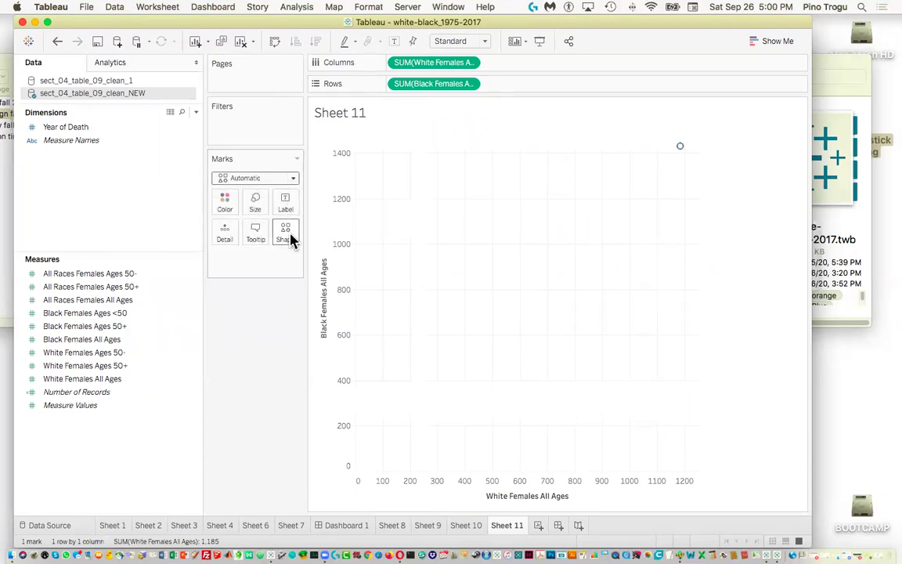
pyautogui.click(293, 179)
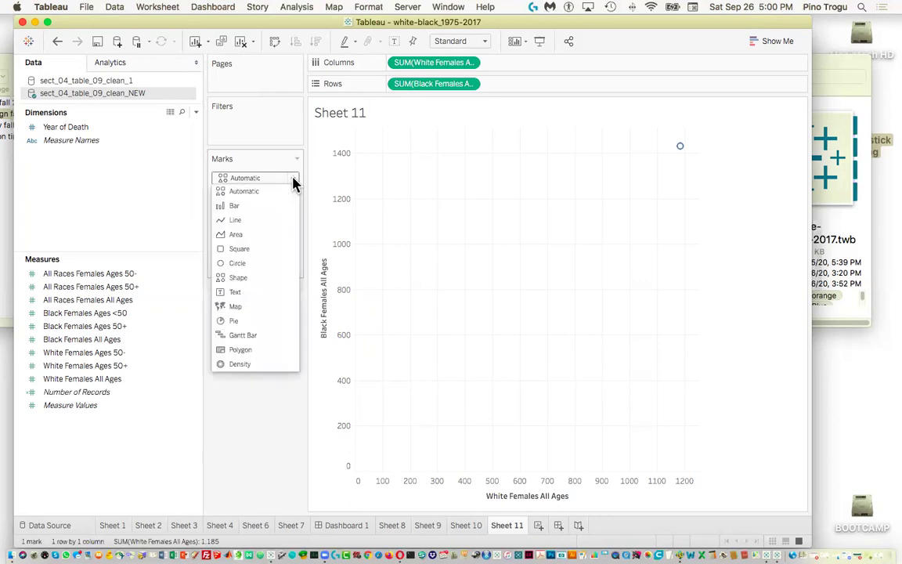
pyautogui.click(292, 181)
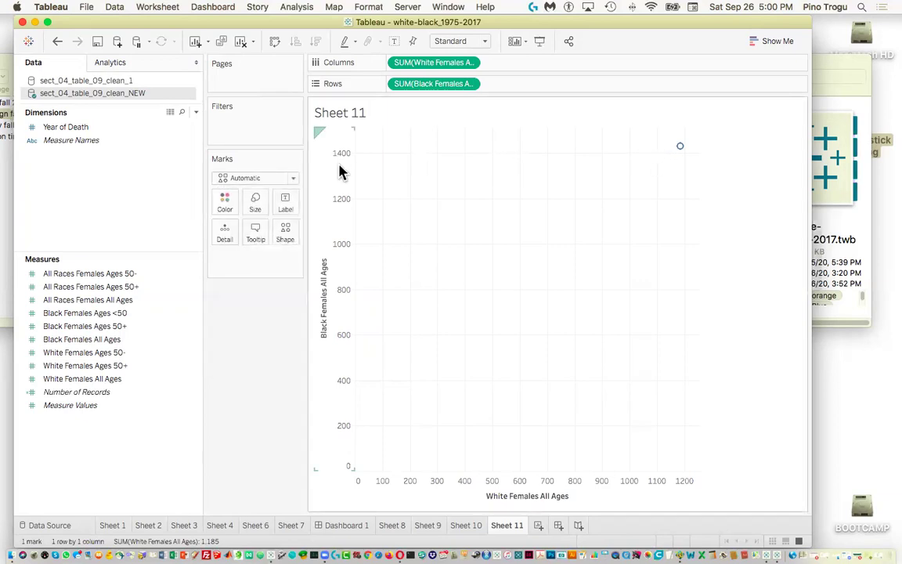
# Set the mark type to Line, and use Year of Death as both the line's path and its labels
pyautogui.click(294, 183)
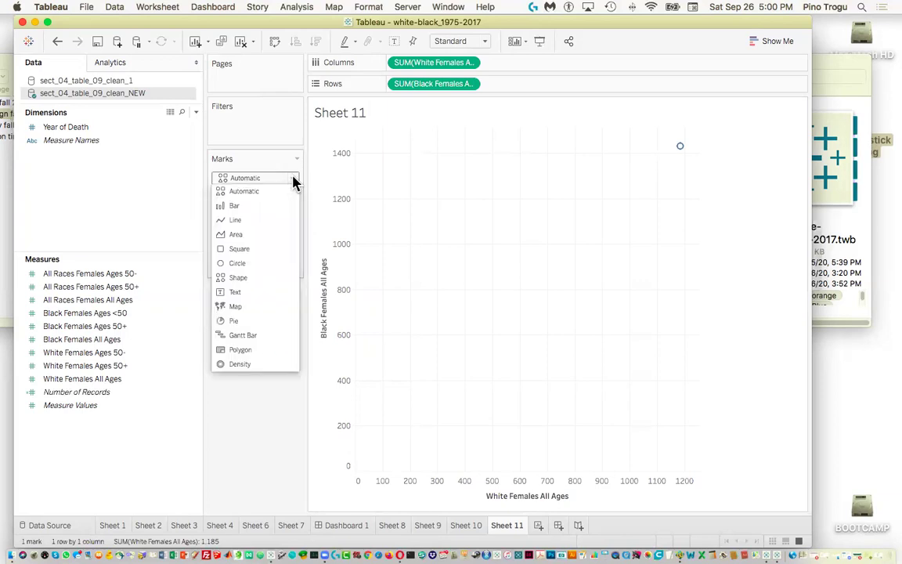
pyautogui.click(235, 220)
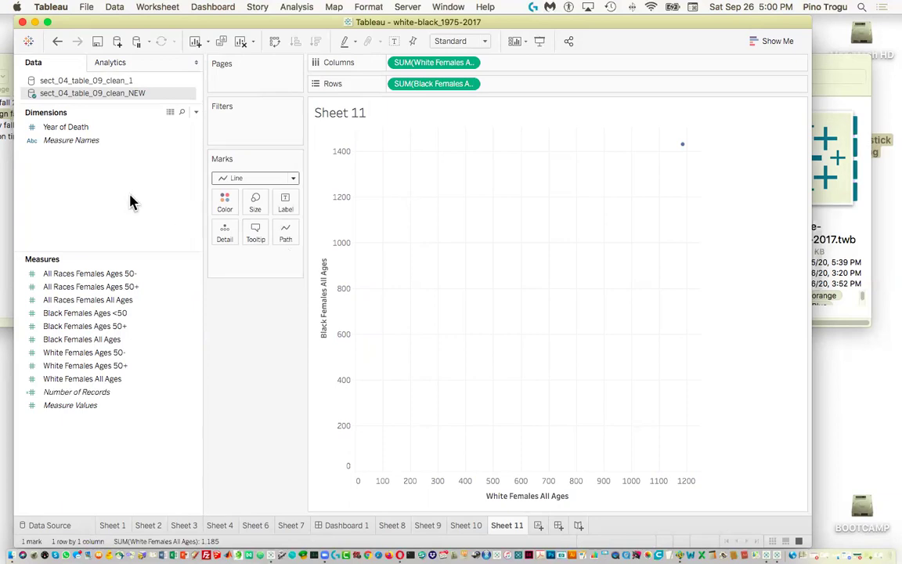
pyautogui.click(58, 130)
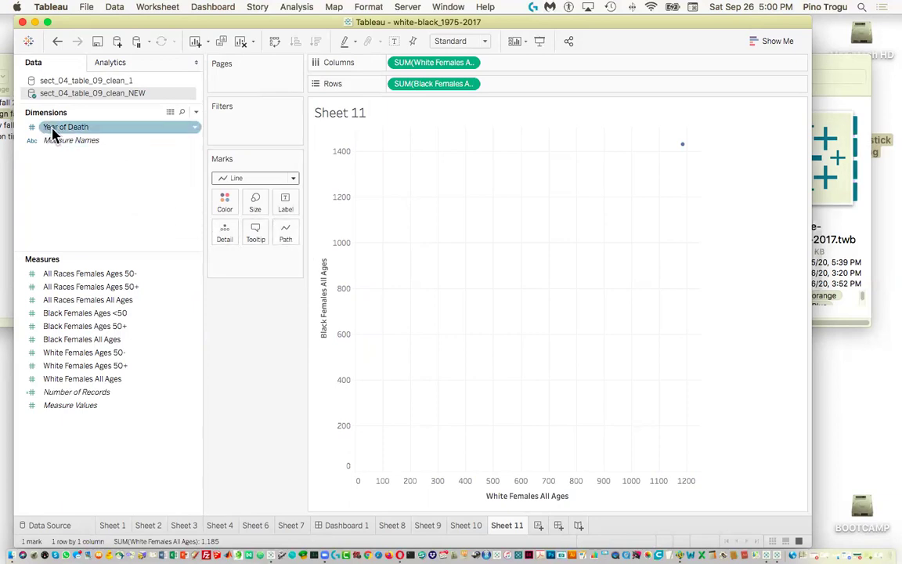
pyautogui.moveTo(50, 133); pyautogui.dragTo(288, 236)
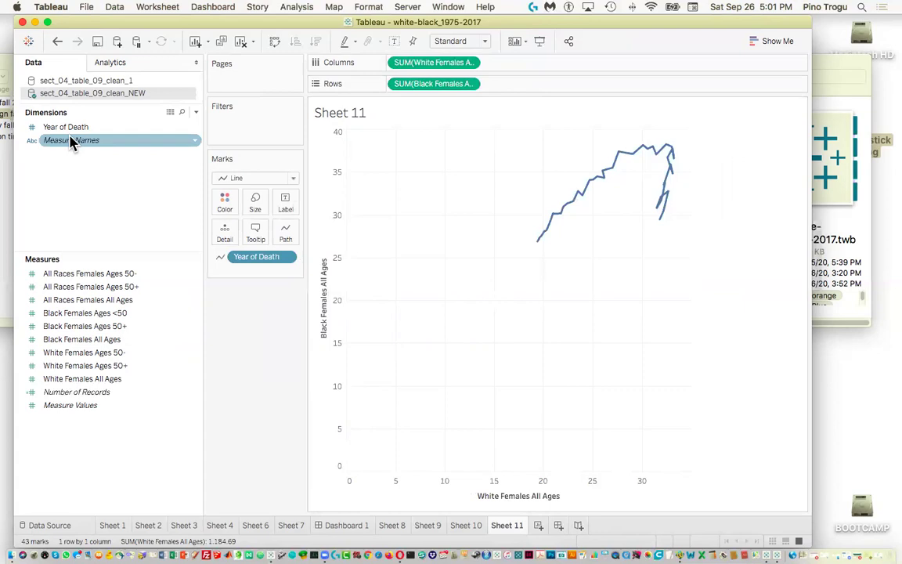
pyautogui.moveTo(55, 134); pyautogui.dragTo(286, 204)
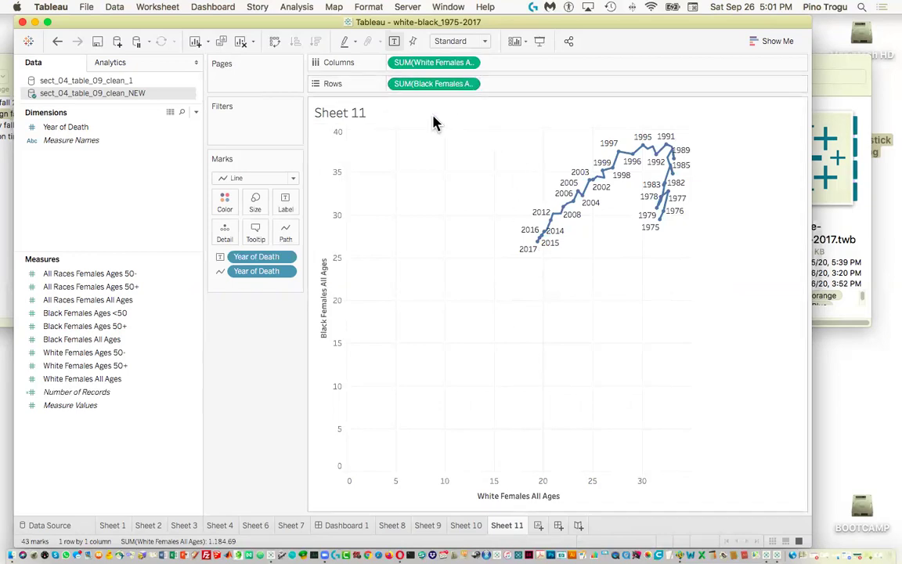
# Fix the Black Females All Ages axis range from 15 to 45
pyautogui.rightClick(334, 195)
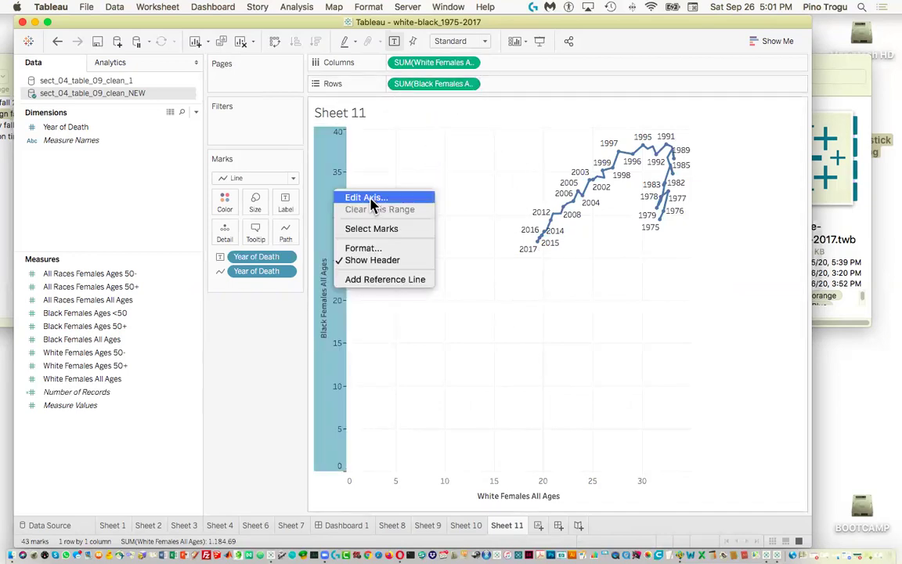
pyautogui.click(357, 196)
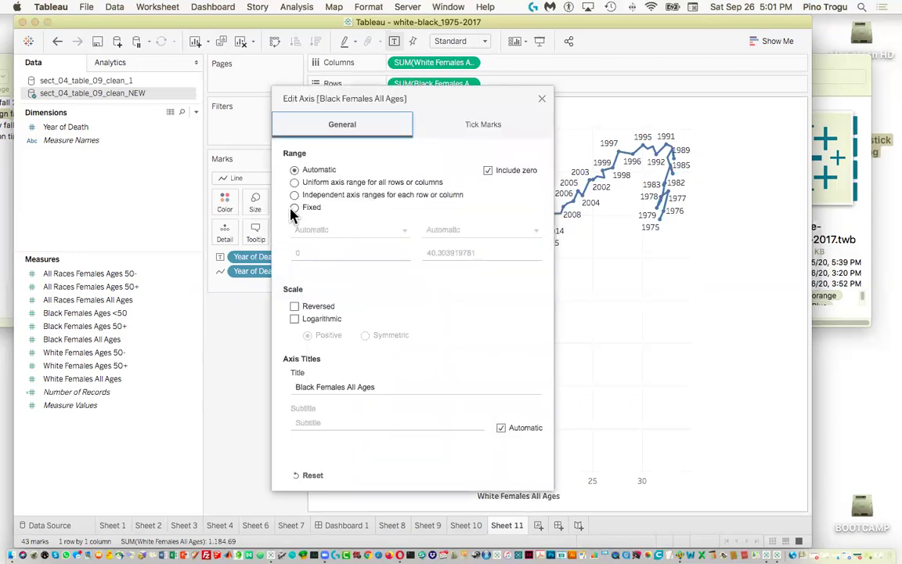
pyautogui.click(294, 207)
pyautogui.click(303, 251)
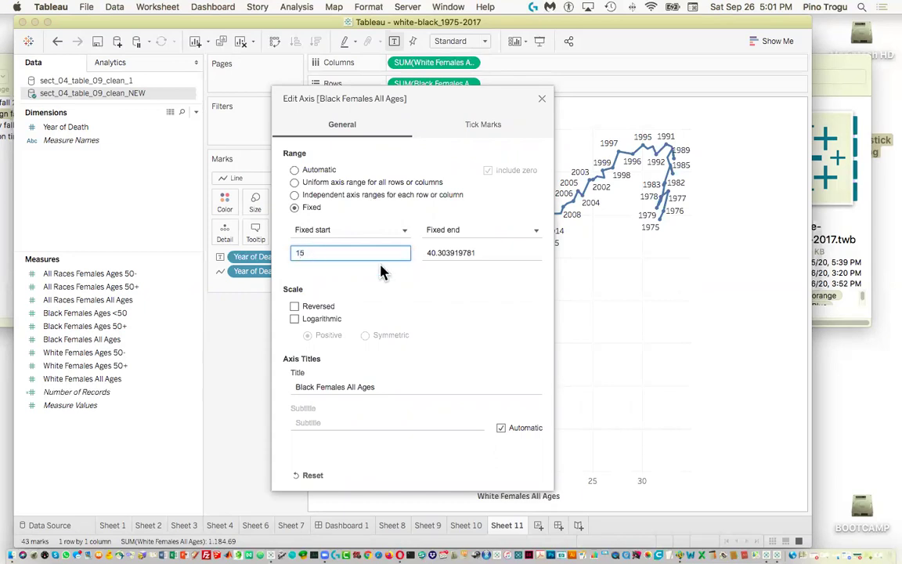
pyautogui.write('15')
pyautogui.click(477, 252)
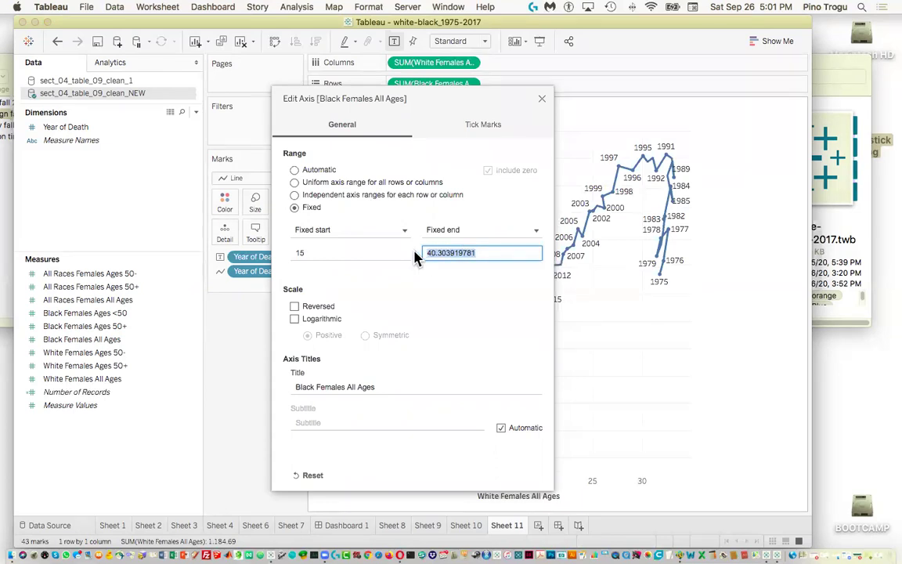
pyautogui.write('45')
pyautogui.click(543, 102)
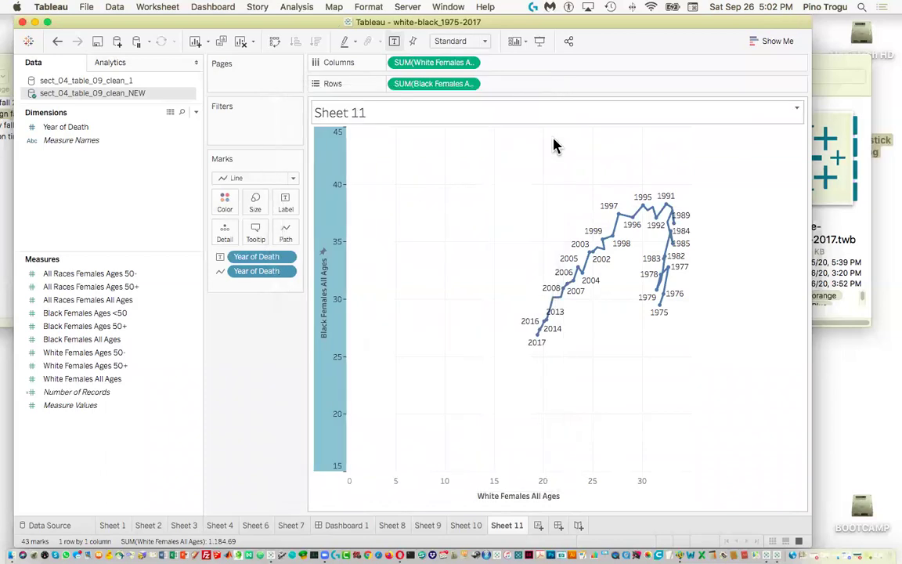
# Fix the White Females All Ages axis range from 15 to 45
pyautogui.rightClick(588, 485)
pyautogui.click(642, 395)
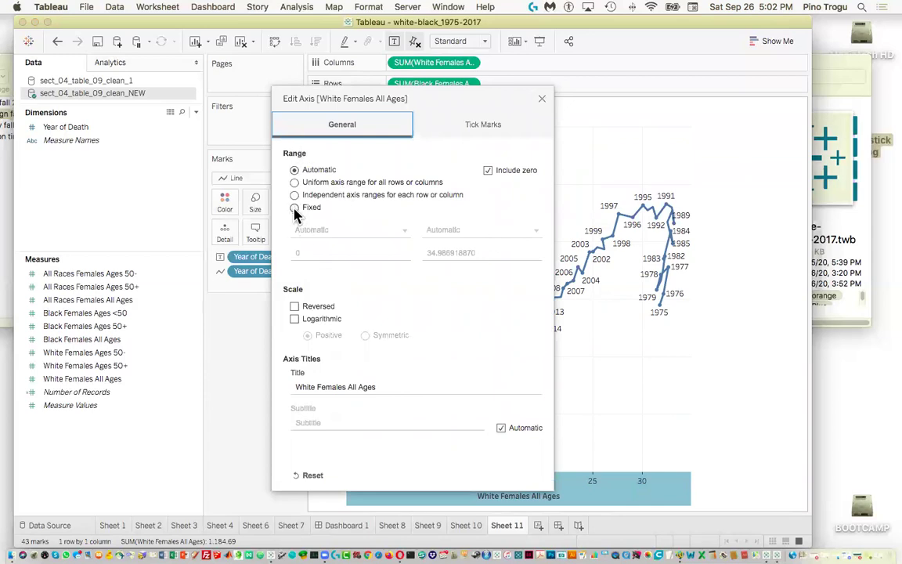
pyautogui.click(294, 207)
pyautogui.click(296, 252)
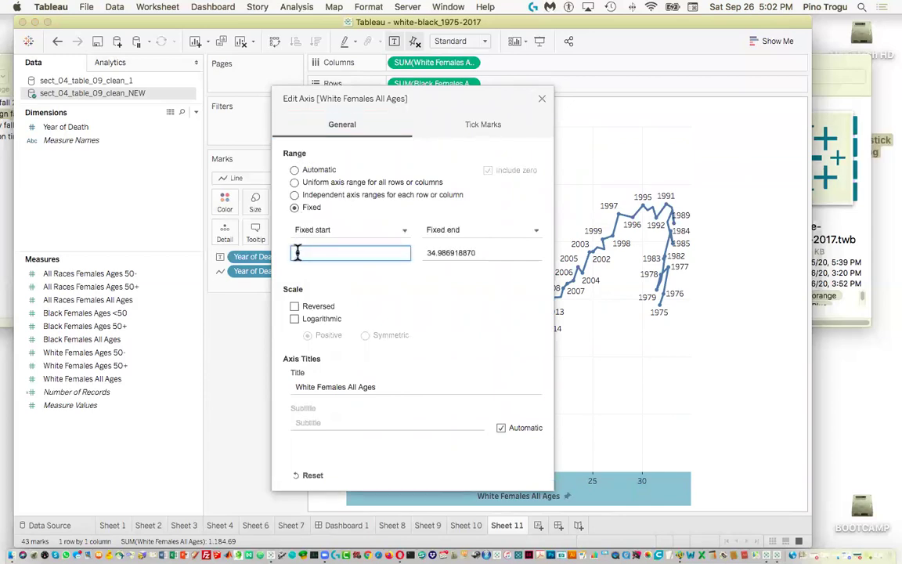
pyautogui.press('Tab')
pyautogui.press('Tab')
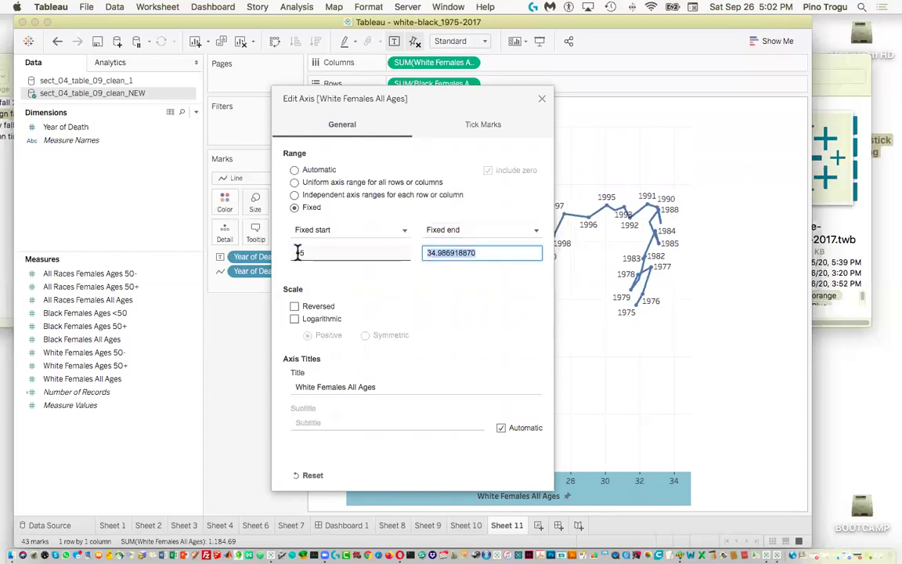
pyautogui.write('45')
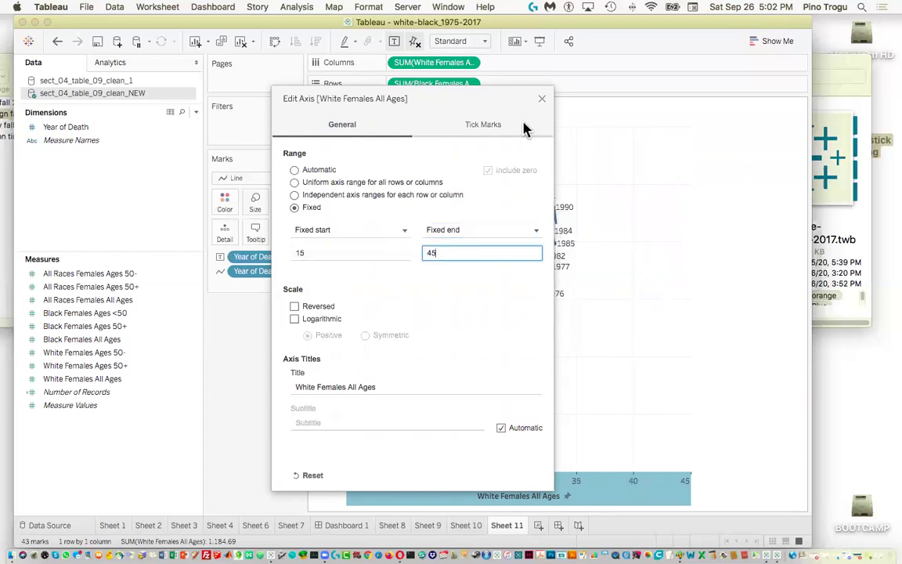
pyautogui.click(542, 98)
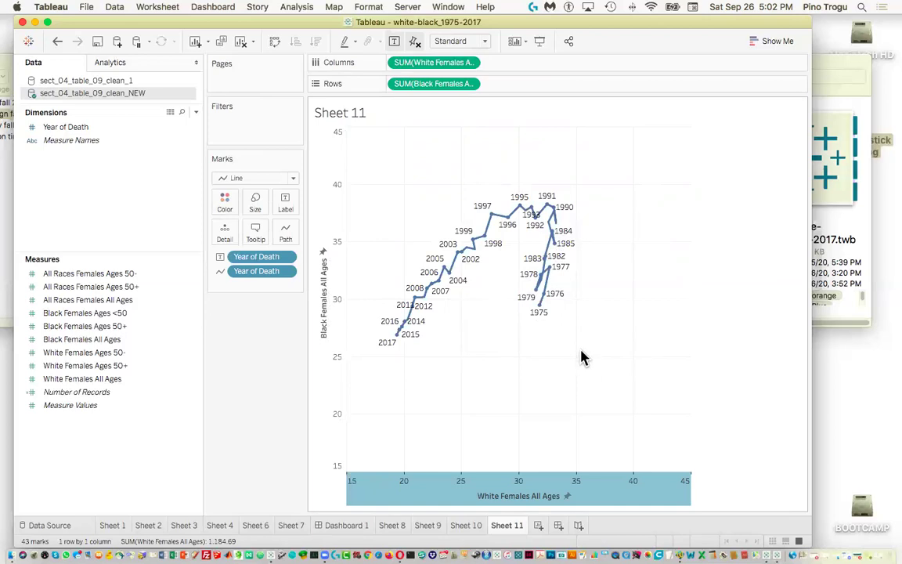
pyautogui.moveTo(553, 261)
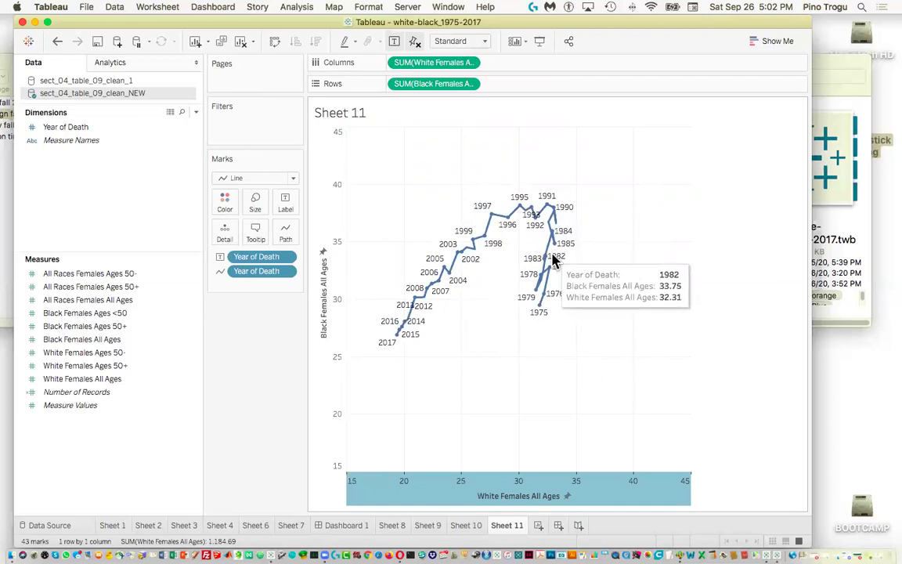
pyautogui.click(280, 262)
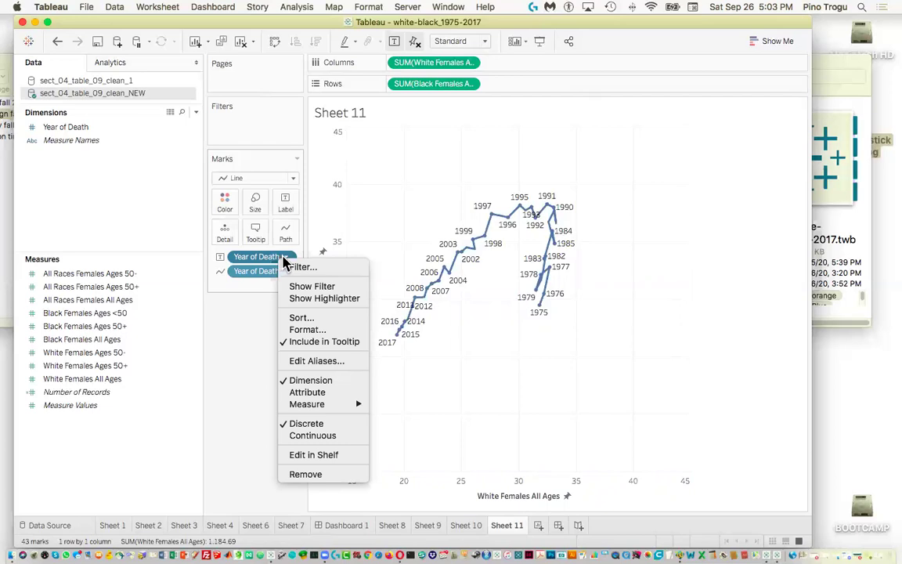
pyautogui.click(284, 258)
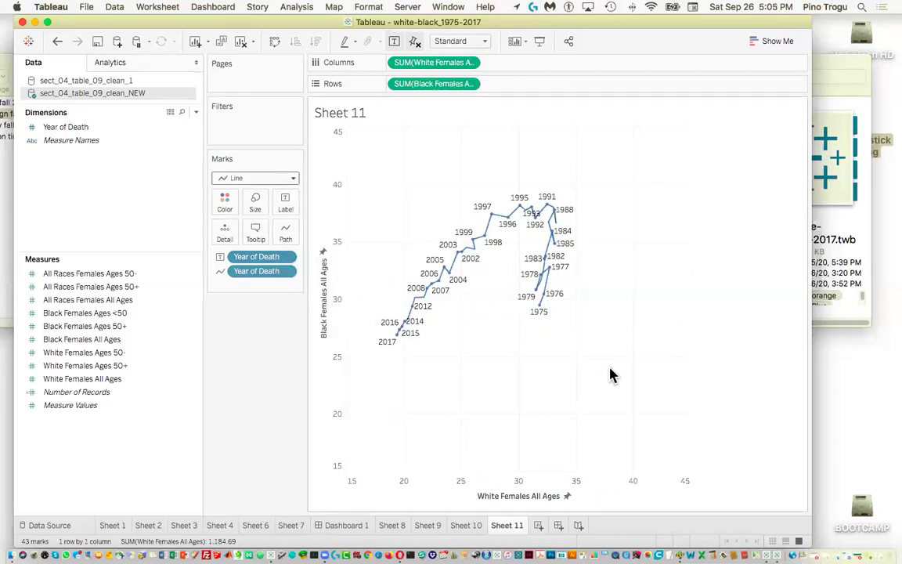
pyautogui.click(289, 272)
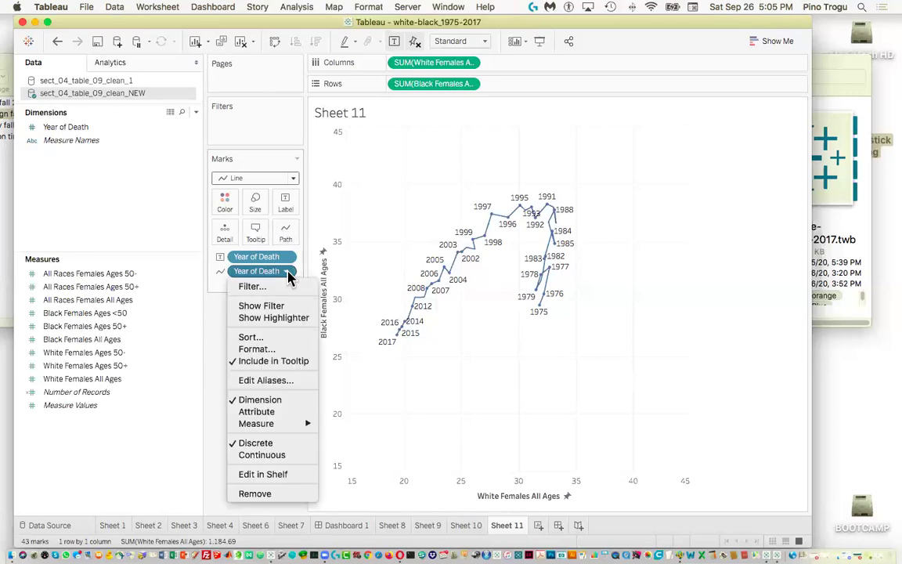
pyautogui.click(288, 271)
# Try a 4 pt pane font for the Year of Death labels, and undo the change
pyautogui.click(286, 257)
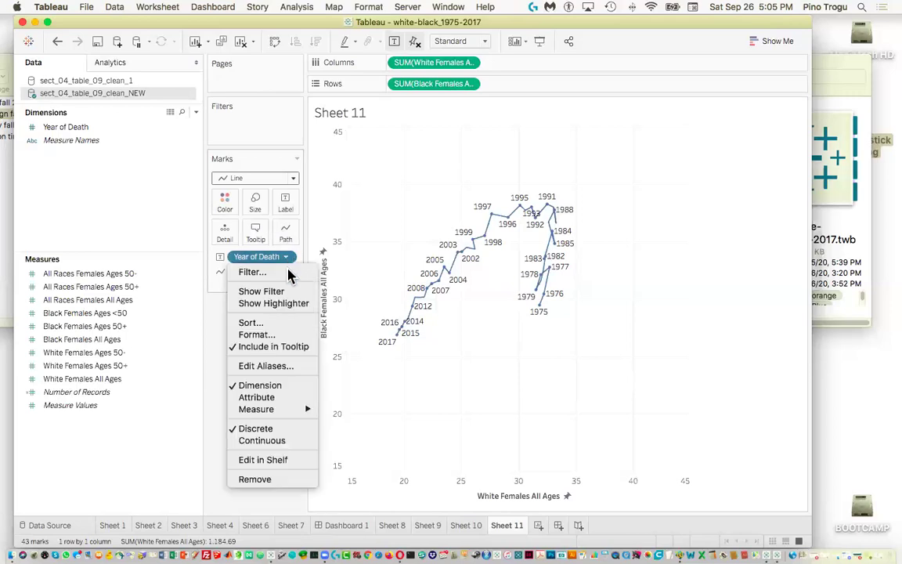
pyautogui.click(287, 337)
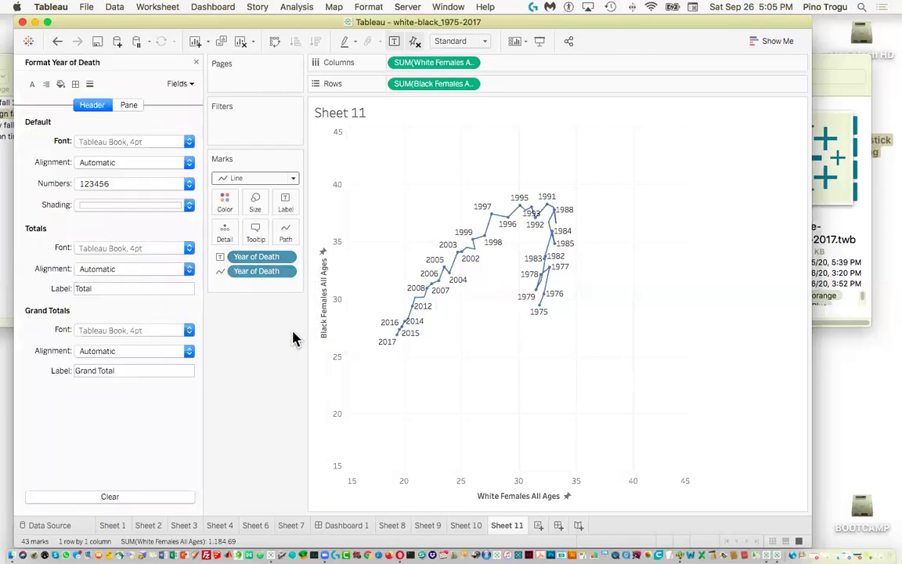
pyautogui.click(129, 106)
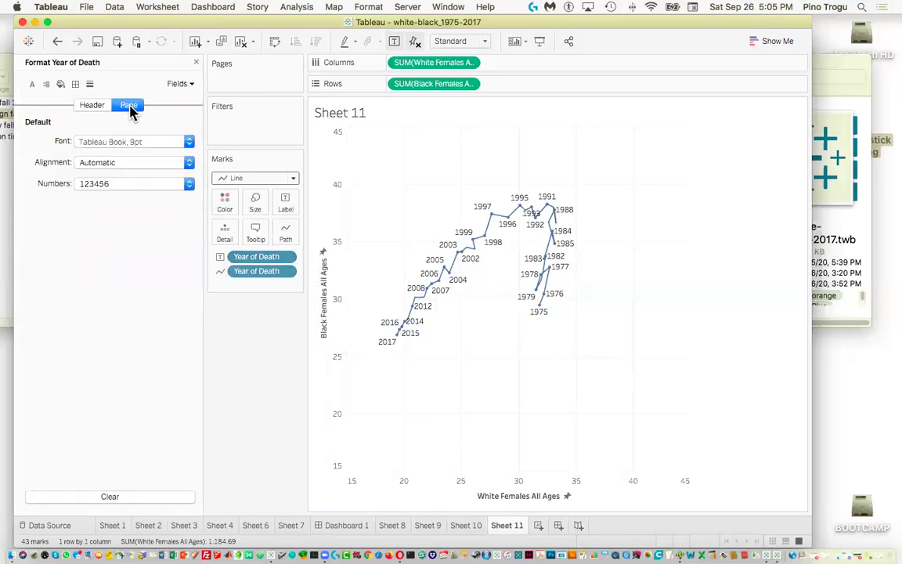
pyautogui.click(189, 141)
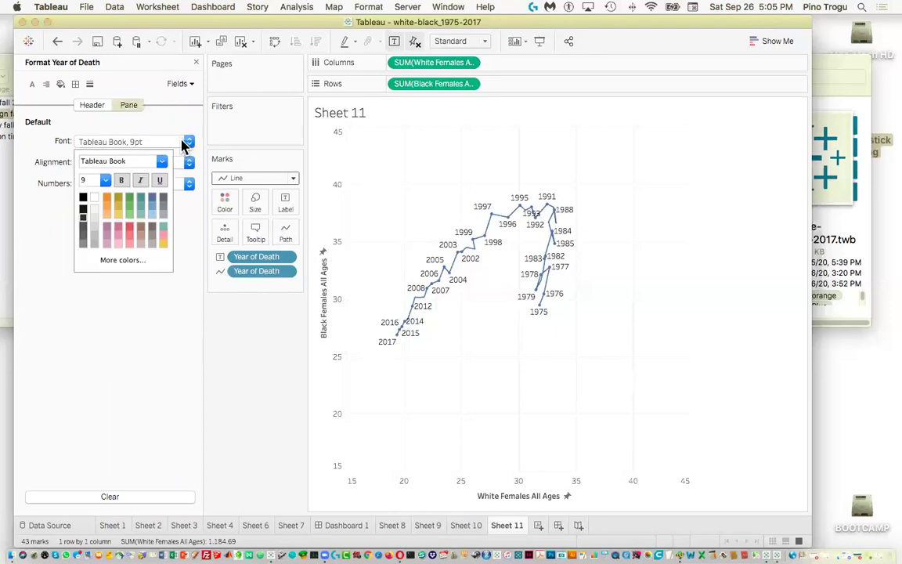
pyautogui.doubleClick(81, 179)
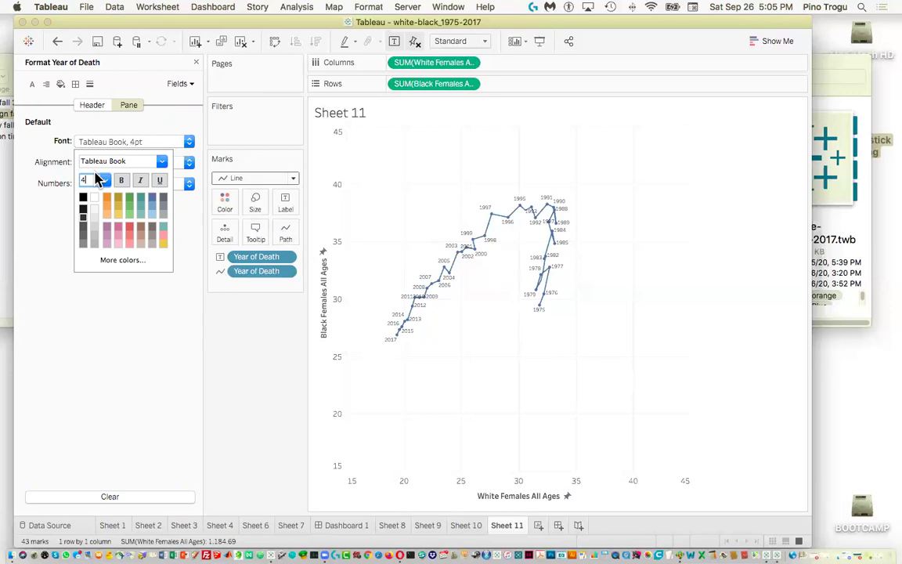
pyautogui.click(191, 325)
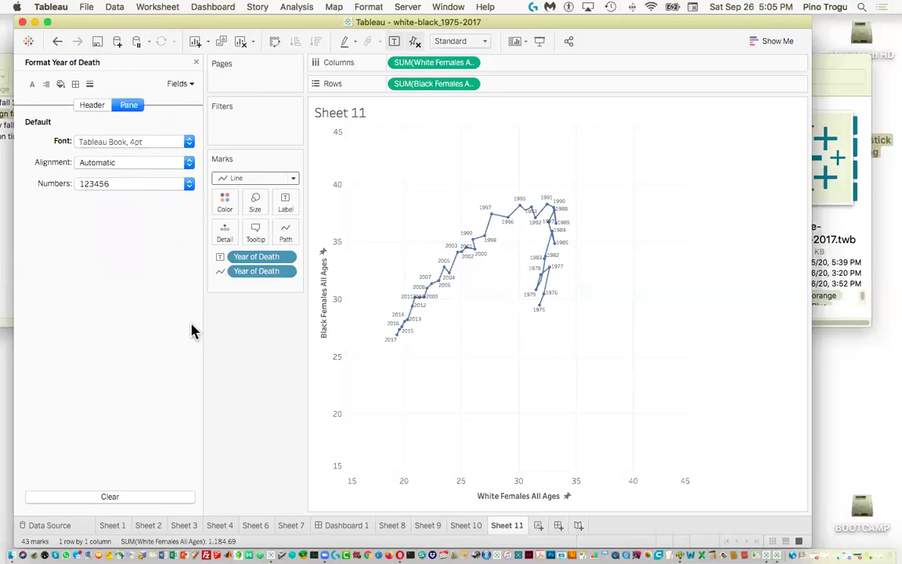
pyautogui.click(195, 61)
pyautogui.hotkey('ctrl', 'z')
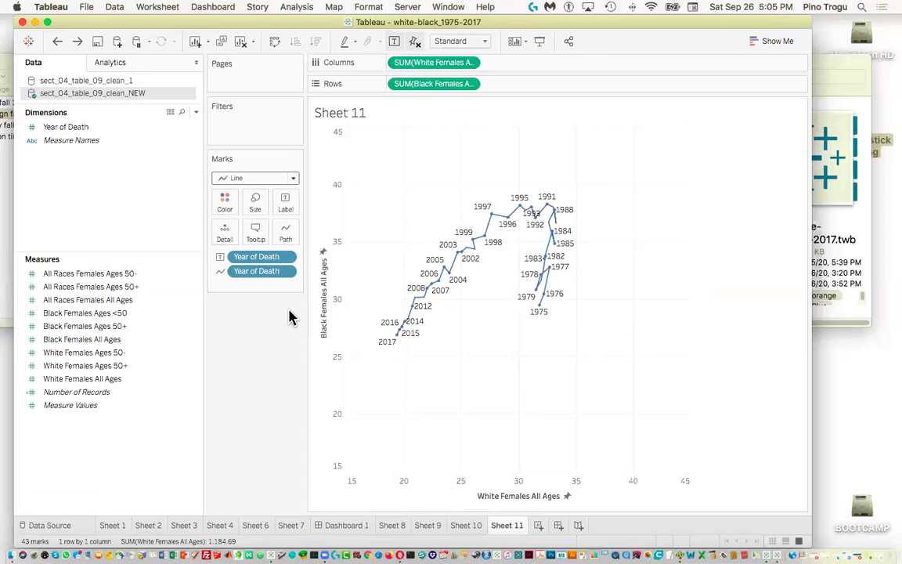
# Format the Year of Death labels in the pane with a 4 pt font size
pyautogui.click(286, 258)
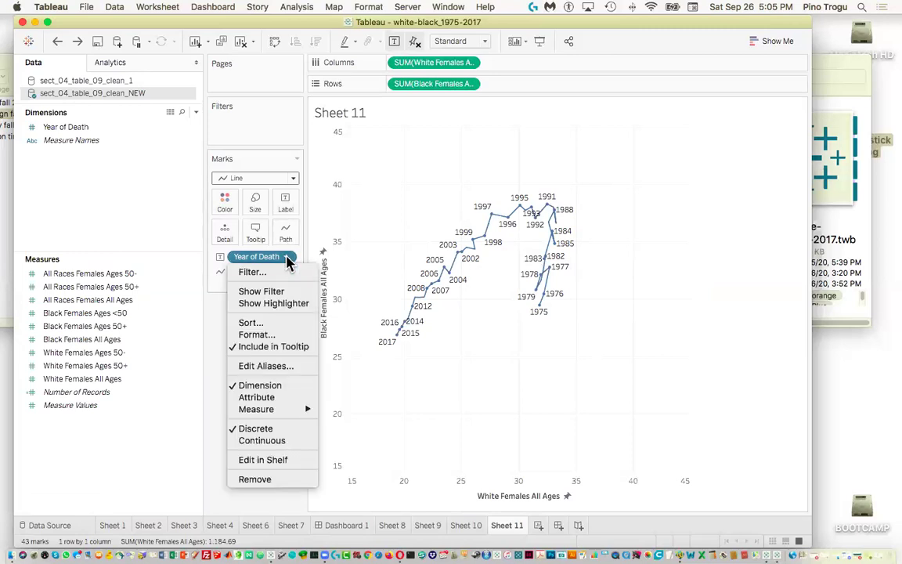
pyautogui.click(249, 334)
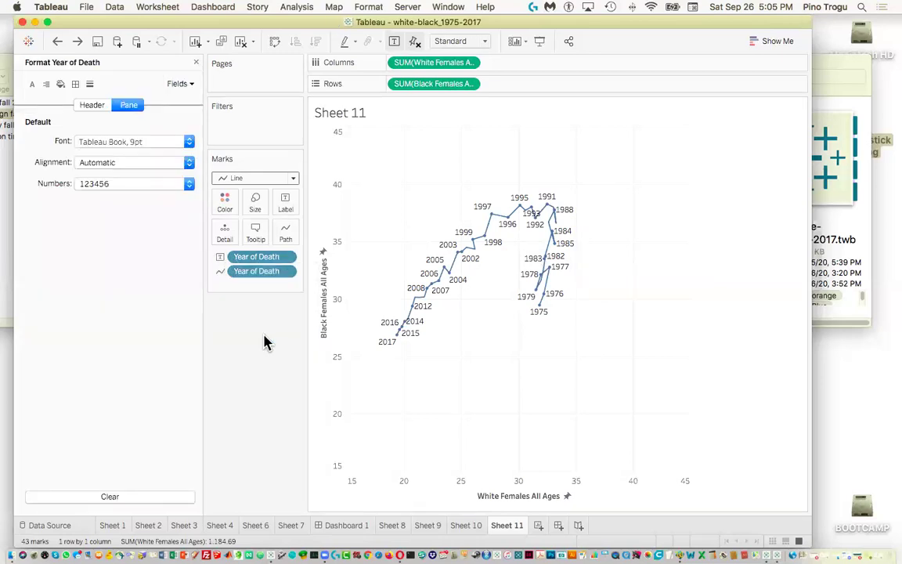
pyautogui.click(93, 110)
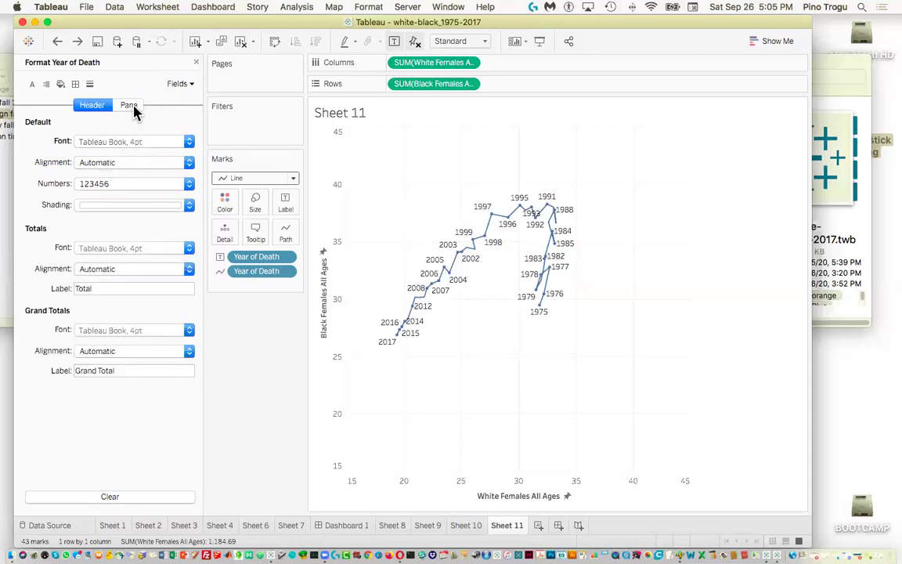
pyautogui.click(129, 109)
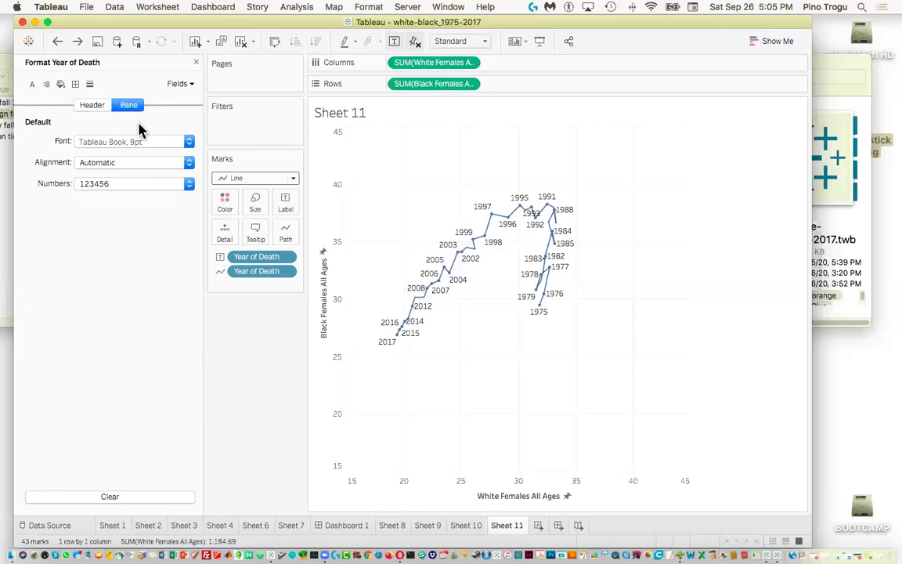
pyautogui.click(188, 142)
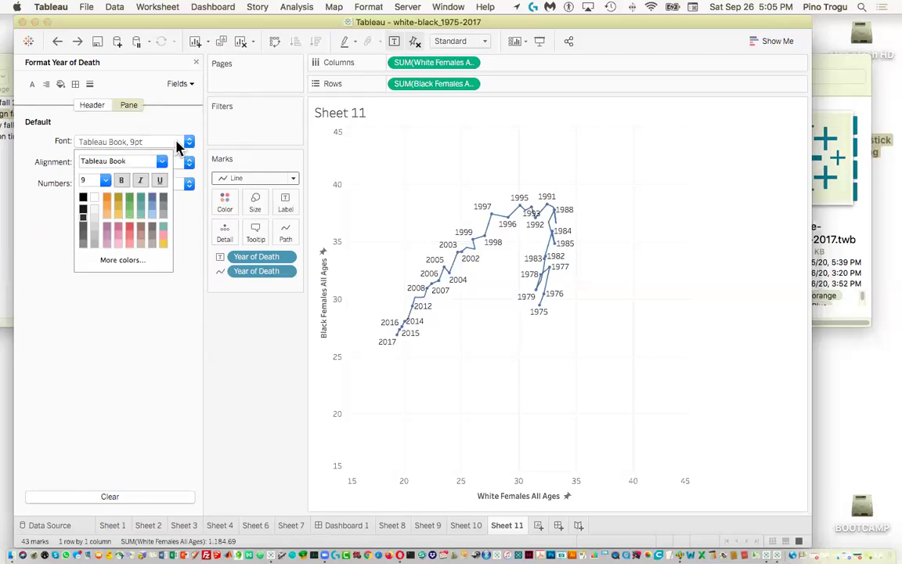
pyautogui.click(86, 178)
pyautogui.write('4')
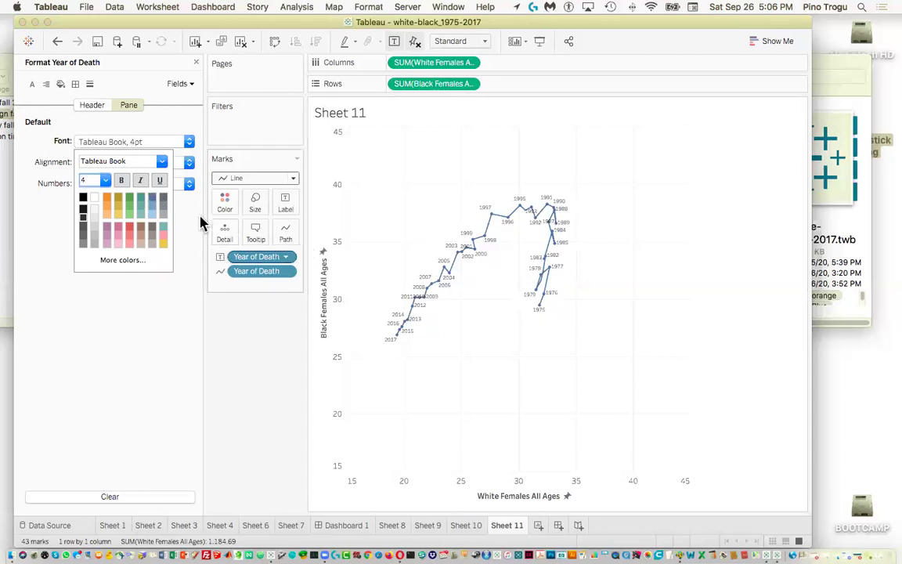
pyautogui.click(246, 341)
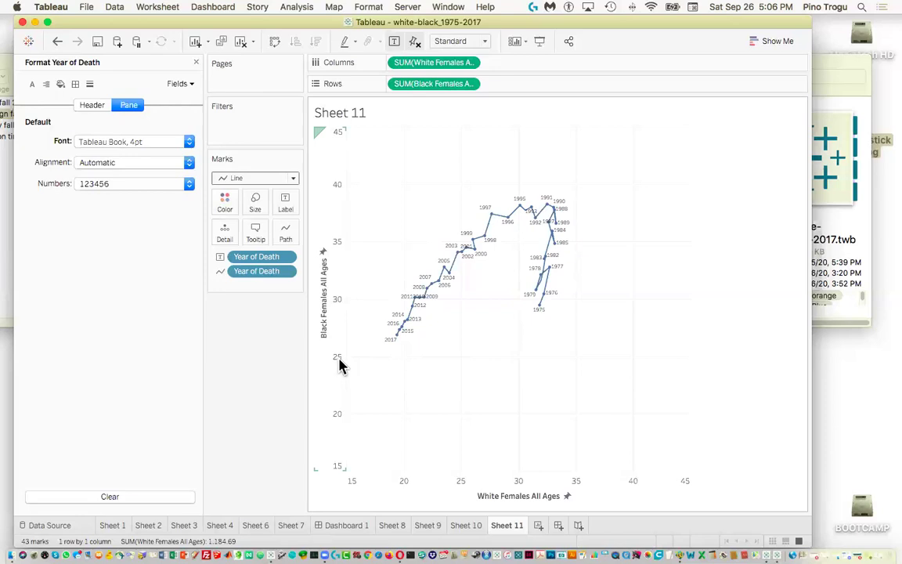
# Set the fixed start of the Black Females All Ages axis to 25
pyautogui.rightClick(323, 313)
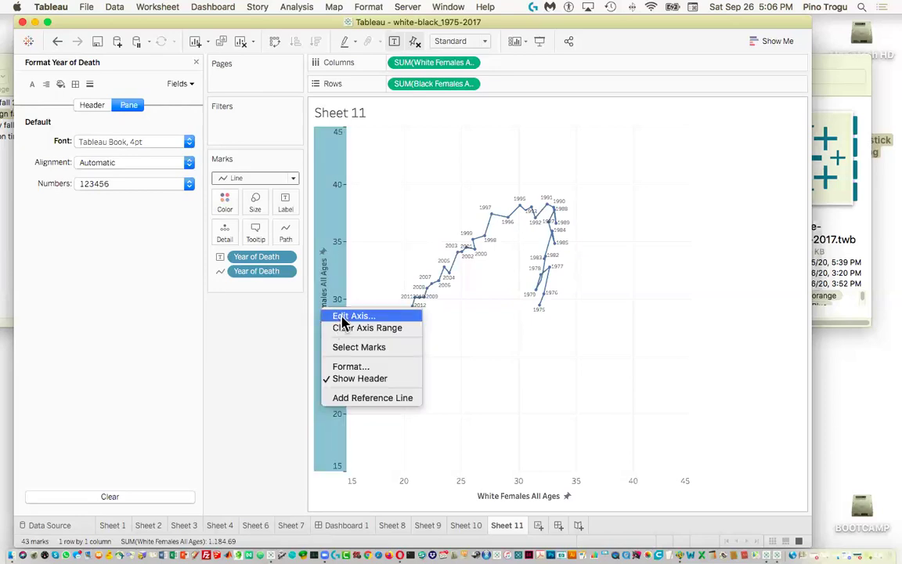
pyautogui.click(343, 318)
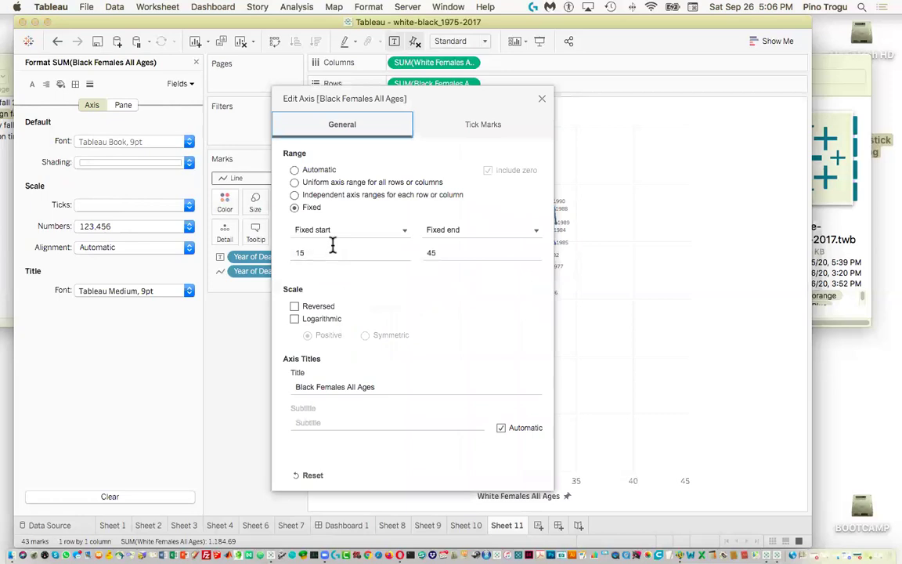
pyautogui.click(295, 252)
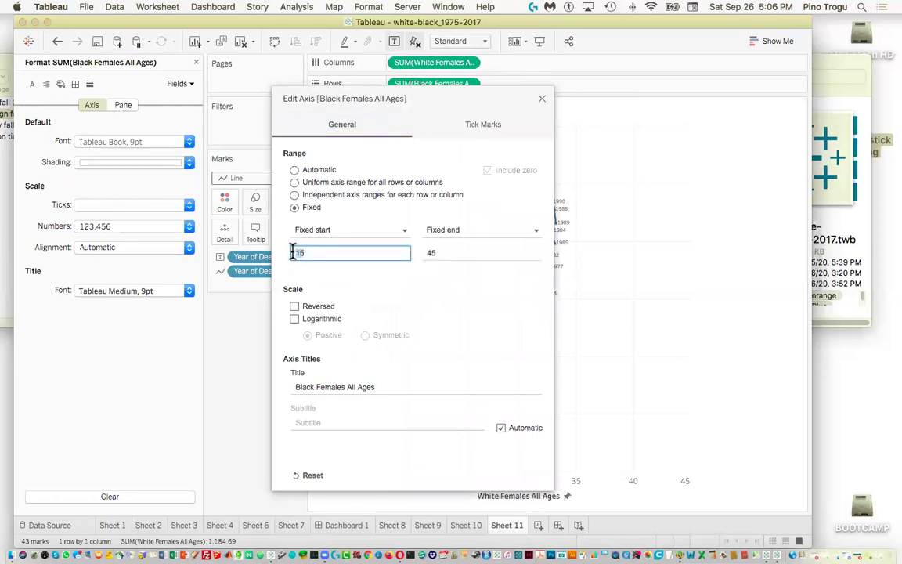
pyautogui.write('2')
pyautogui.moveTo(348, 94); pyautogui.dragTo(435, 230)
pyautogui.click(517, 238)
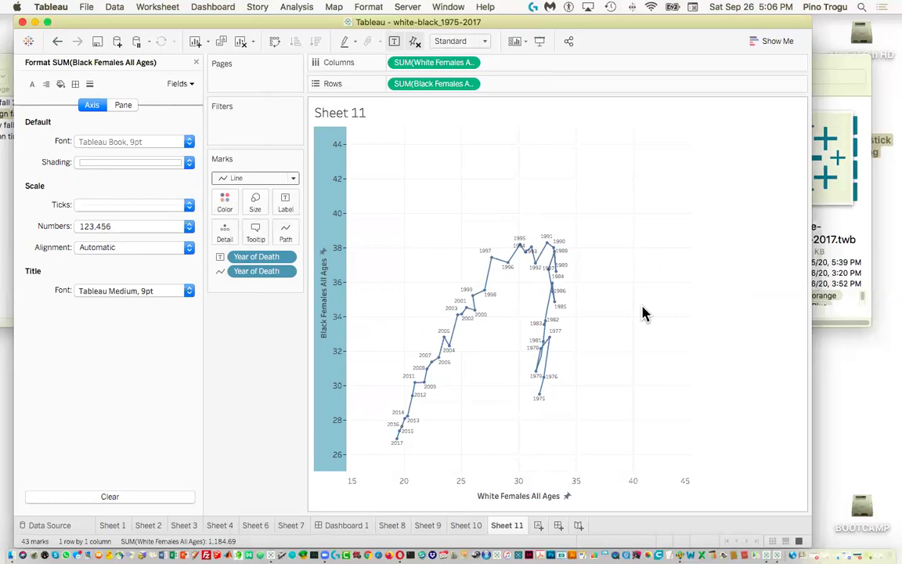
# Set the fixed end of the Black Females All Ages axis to 40
pyautogui.rightClick(327, 232)
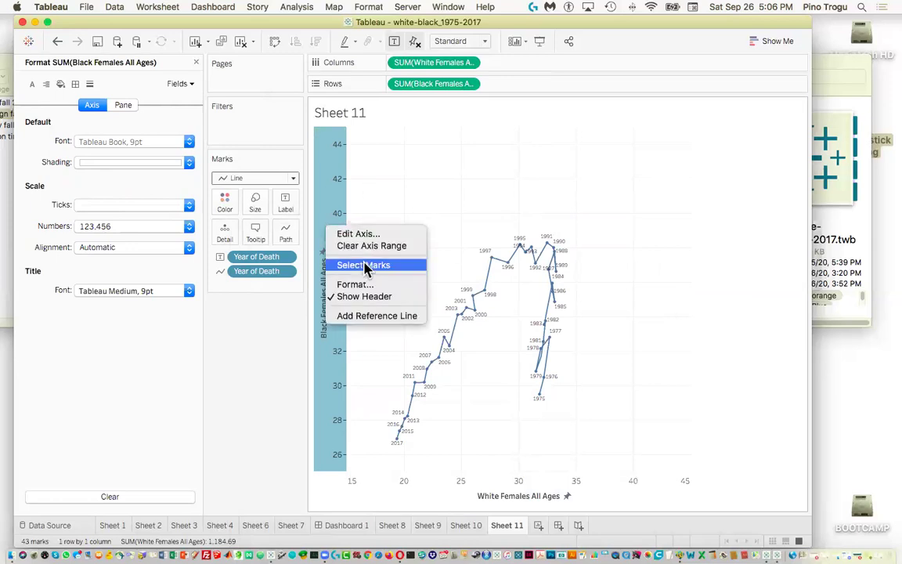
pyautogui.click(365, 235)
pyautogui.click(433, 252)
pyautogui.doubleClick(431, 252)
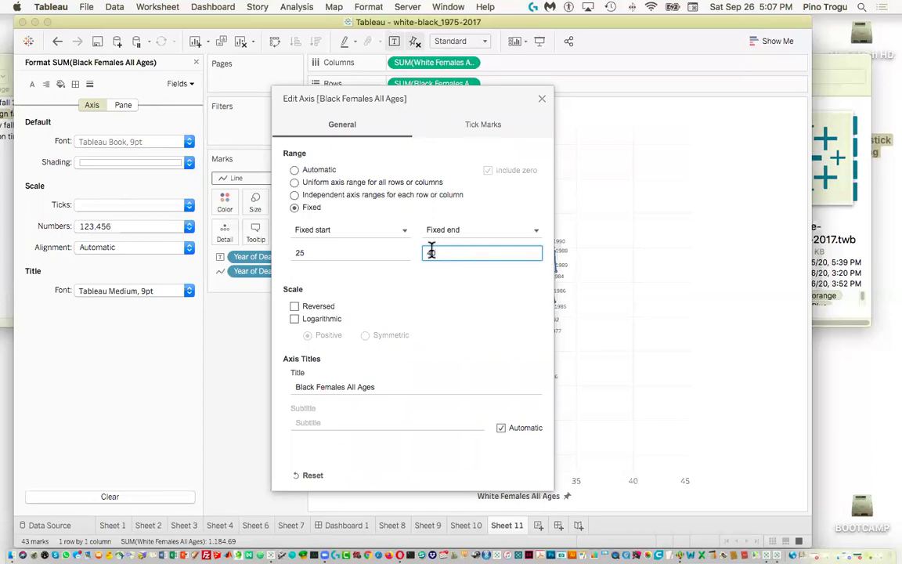
pyautogui.write('40')
pyautogui.moveTo(345, 101); pyautogui.dragTo(323, 192)
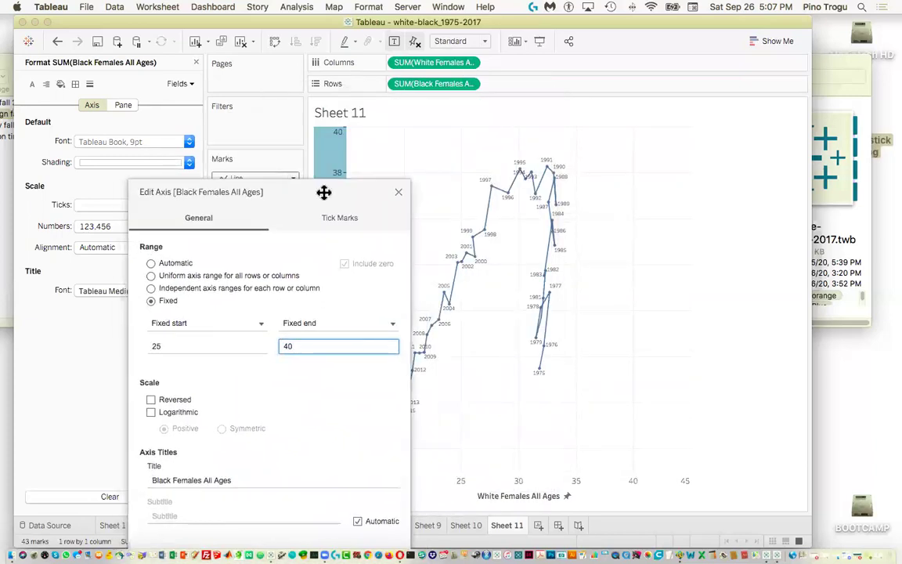
pyautogui.click(398, 192)
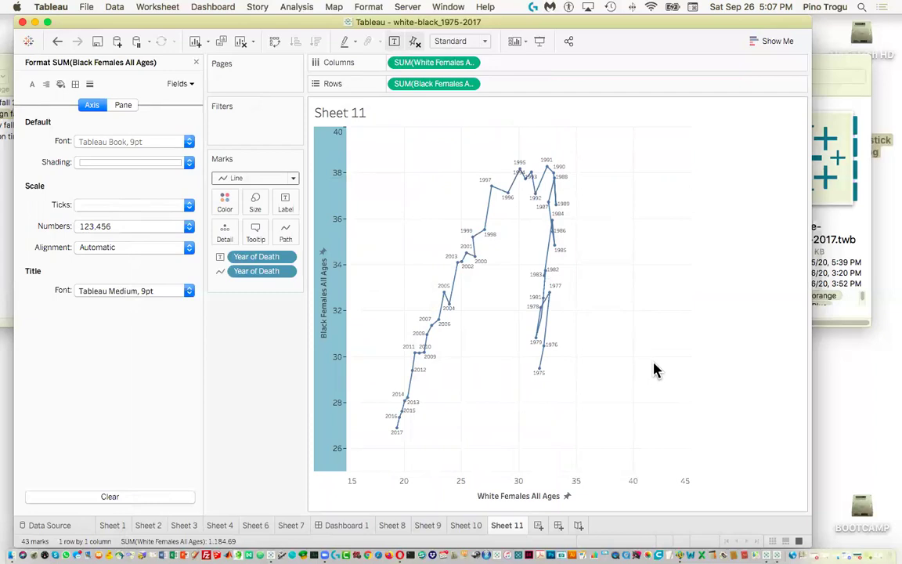
# Set the fixed end of the White Females All Ages axis to 40 and widen the chart to nearly fill the view
pyautogui.rightClick(591, 489)
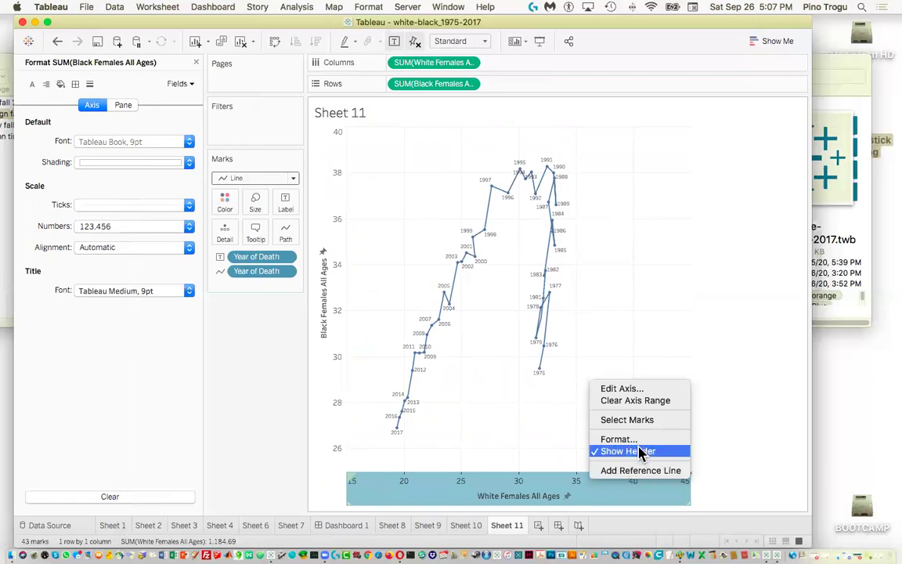
pyautogui.click(628, 389)
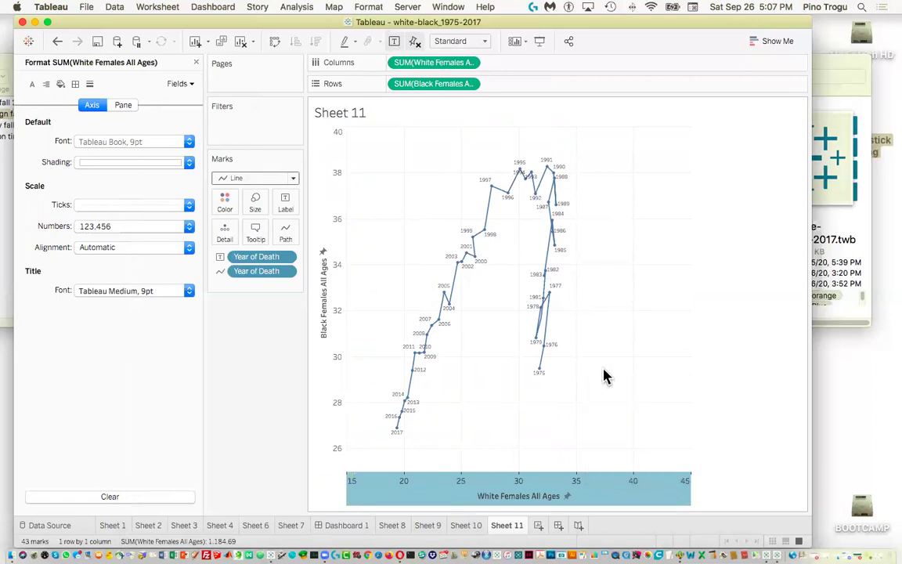
pyautogui.doubleClick(445, 252)
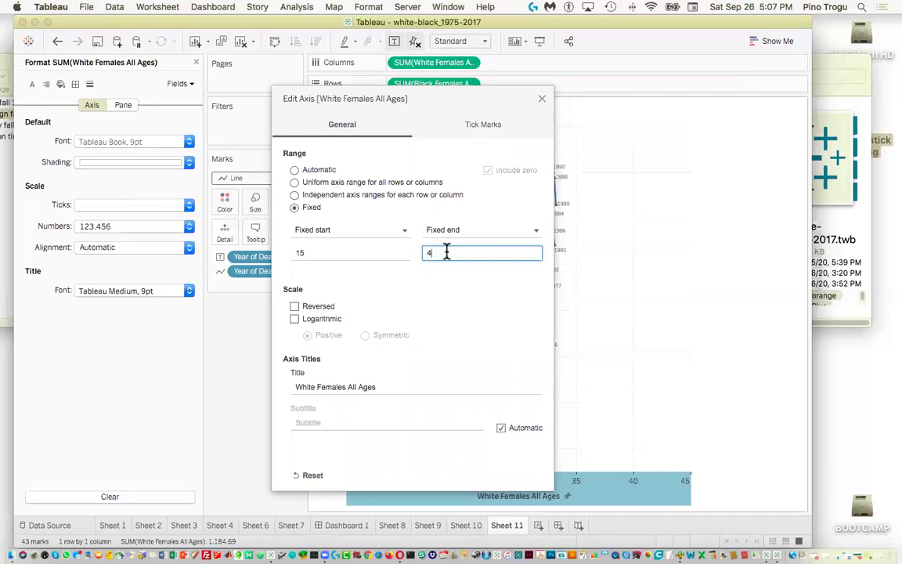
pyautogui.moveTo(360, 99); pyautogui.dragTo(275, 181)
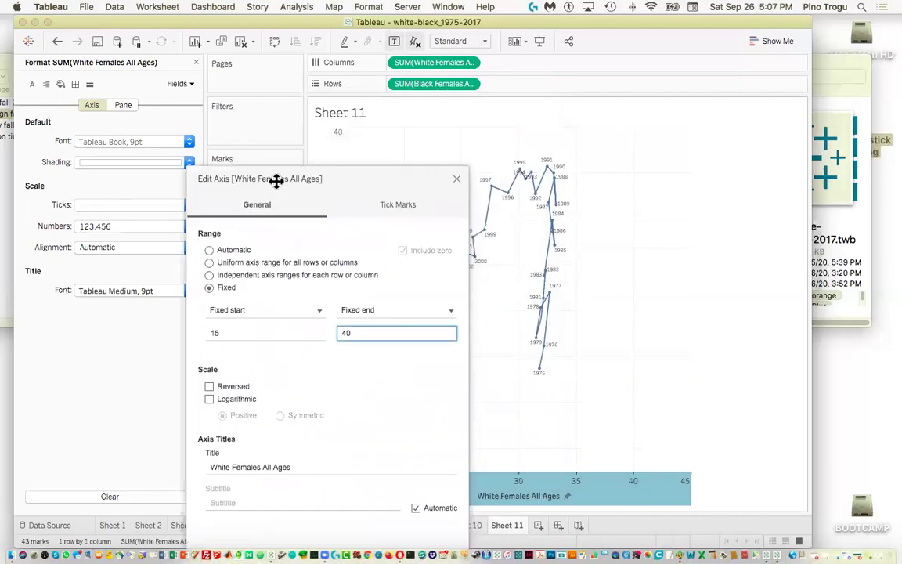
pyautogui.click(457, 180)
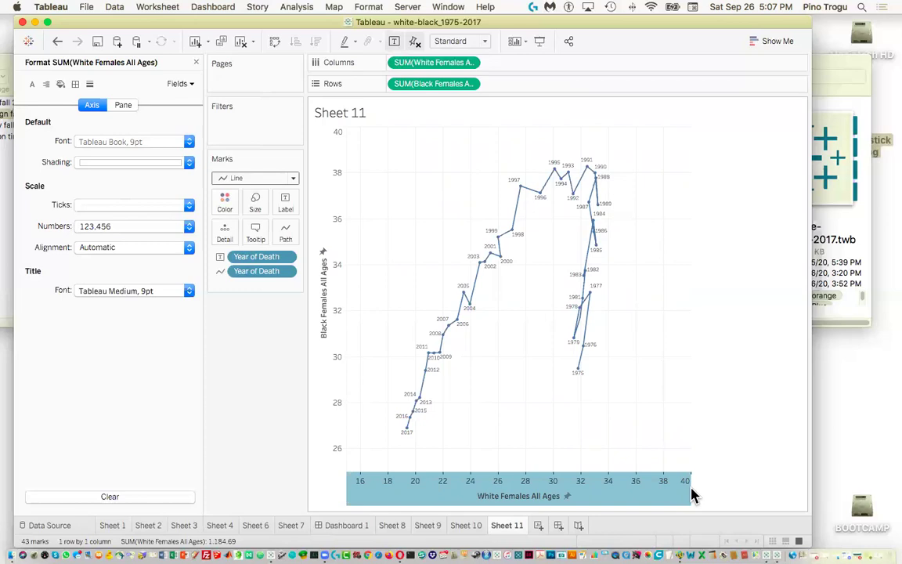
pyautogui.moveTo(691, 485); pyautogui.dragTo(784, 488)
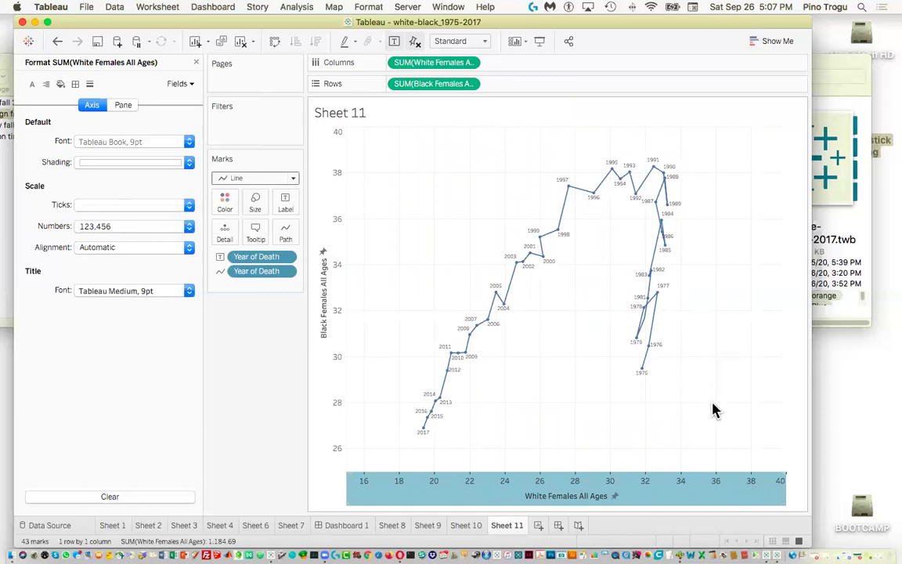
# Try the Year of Death path field as continuous, and return it to discrete
pyautogui.moveTo(566, 208)
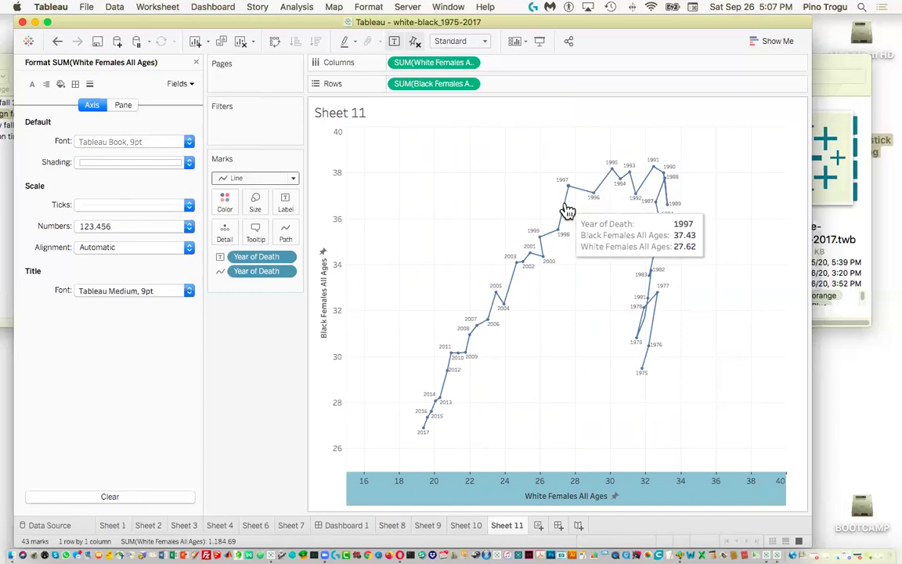
pyautogui.click(286, 272)
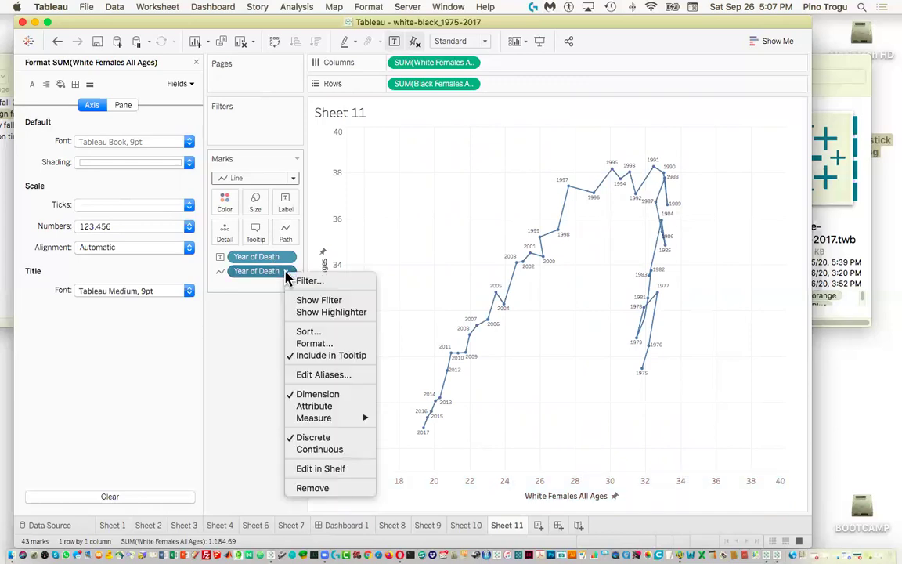
pyautogui.click(317, 451)
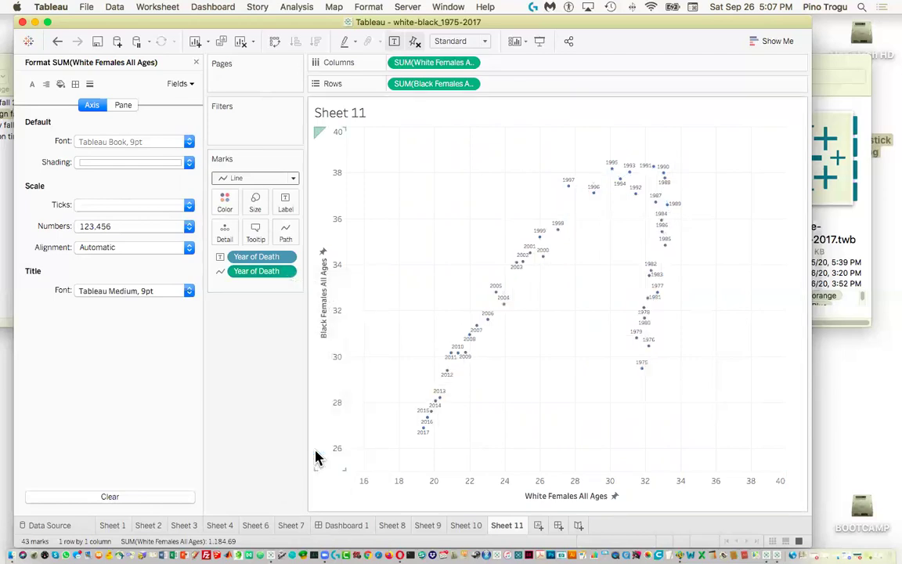
pyautogui.click(288, 271)
pyautogui.click(283, 400)
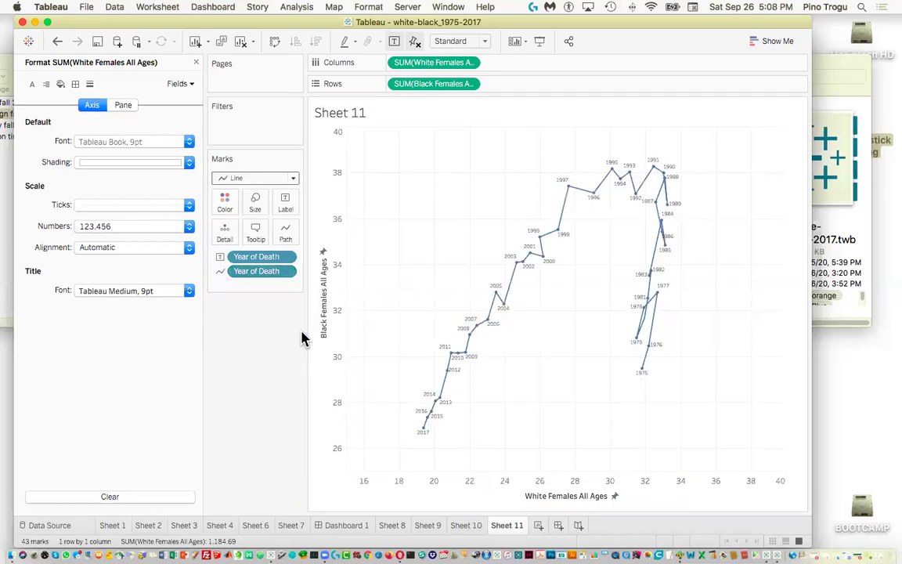
# View the formatting options of the Year of Death path field and compare the Sheet 11 scatter plot with the original on Sheet 1
pyautogui.click(288, 272)
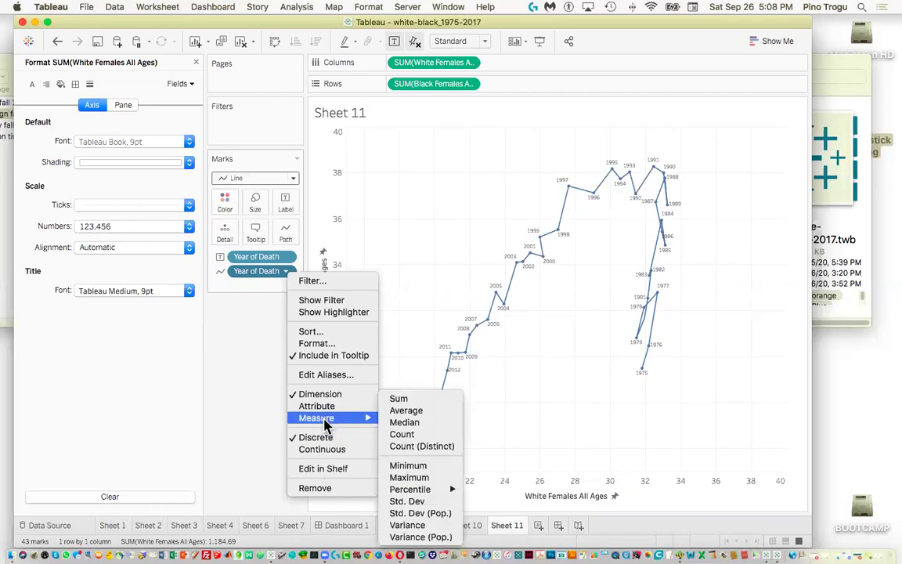
pyautogui.click(313, 345)
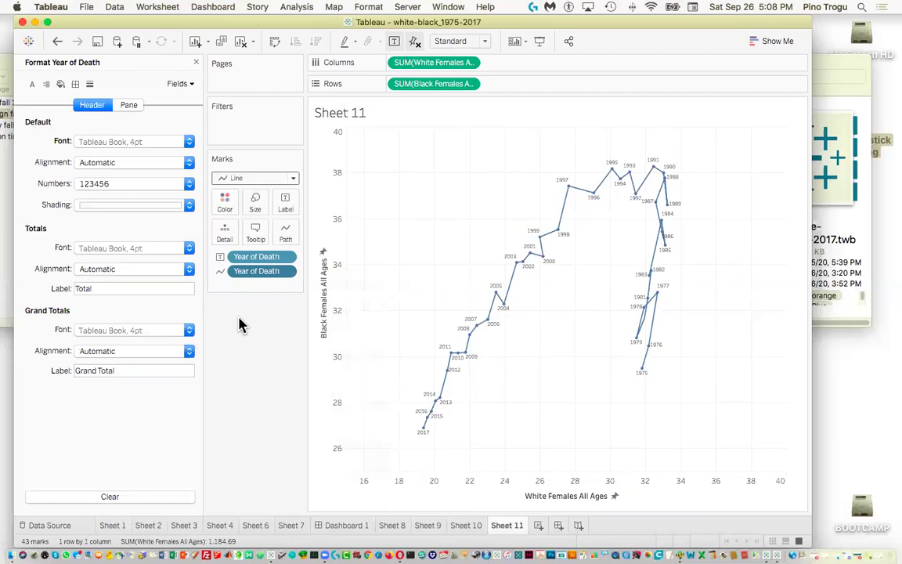
pyautogui.moveTo(507, 311)
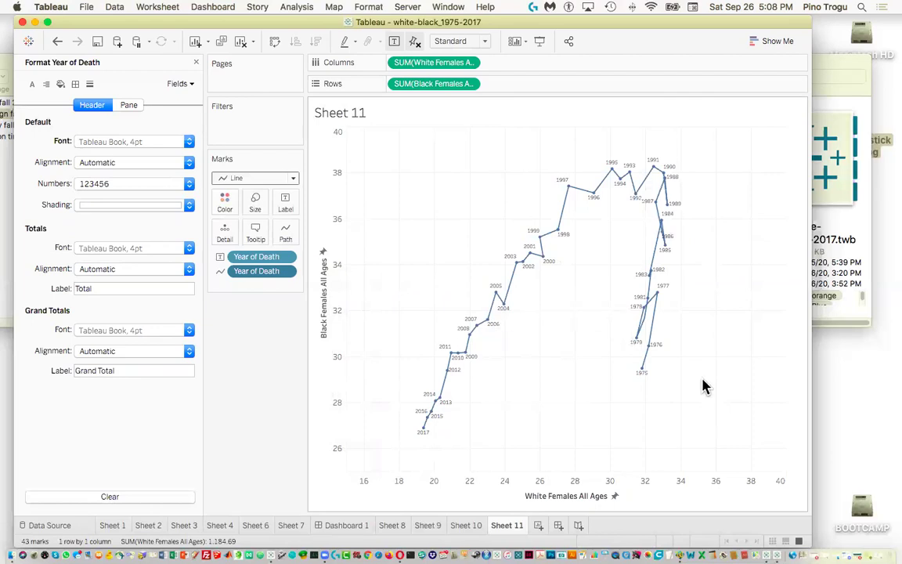
pyautogui.click(115, 526)
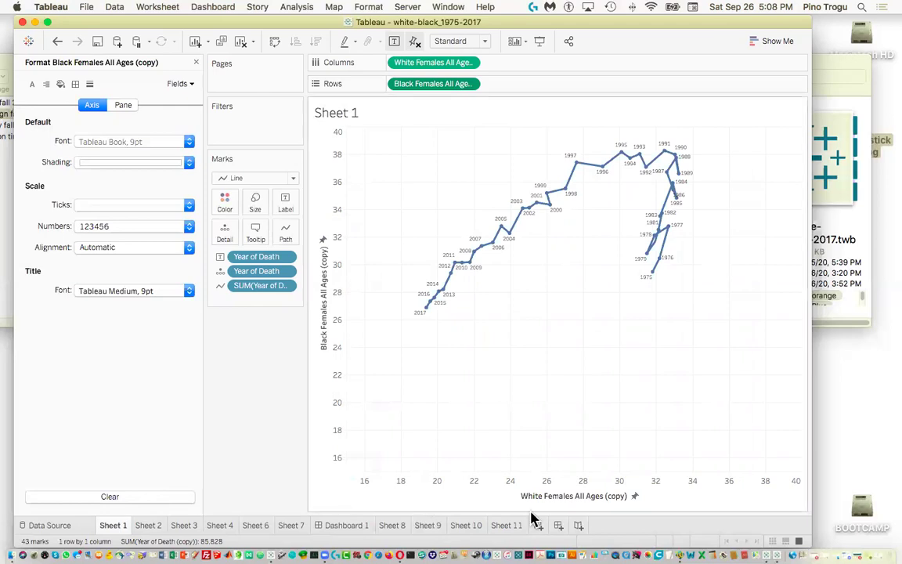
pyautogui.click(509, 525)
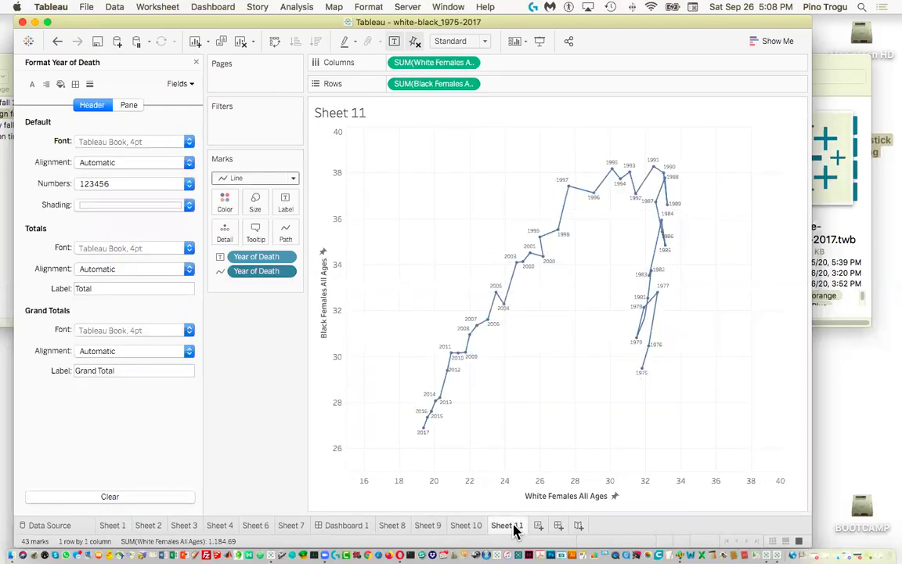